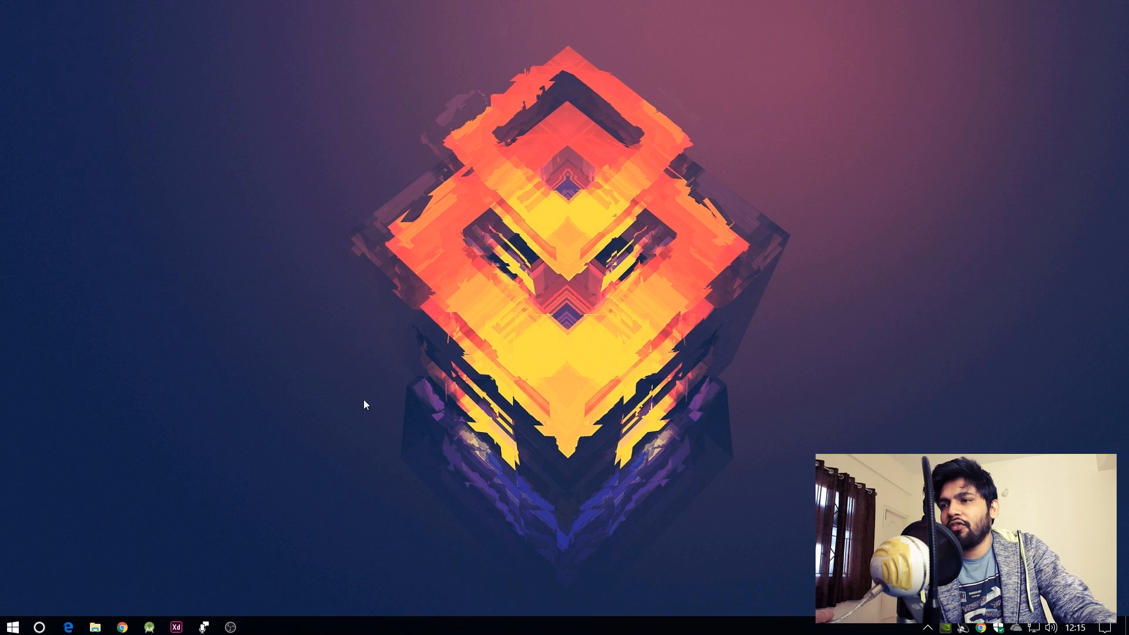
Switch to Adobe XD, create a new custom-size document and maximize its window.
click(177, 623)
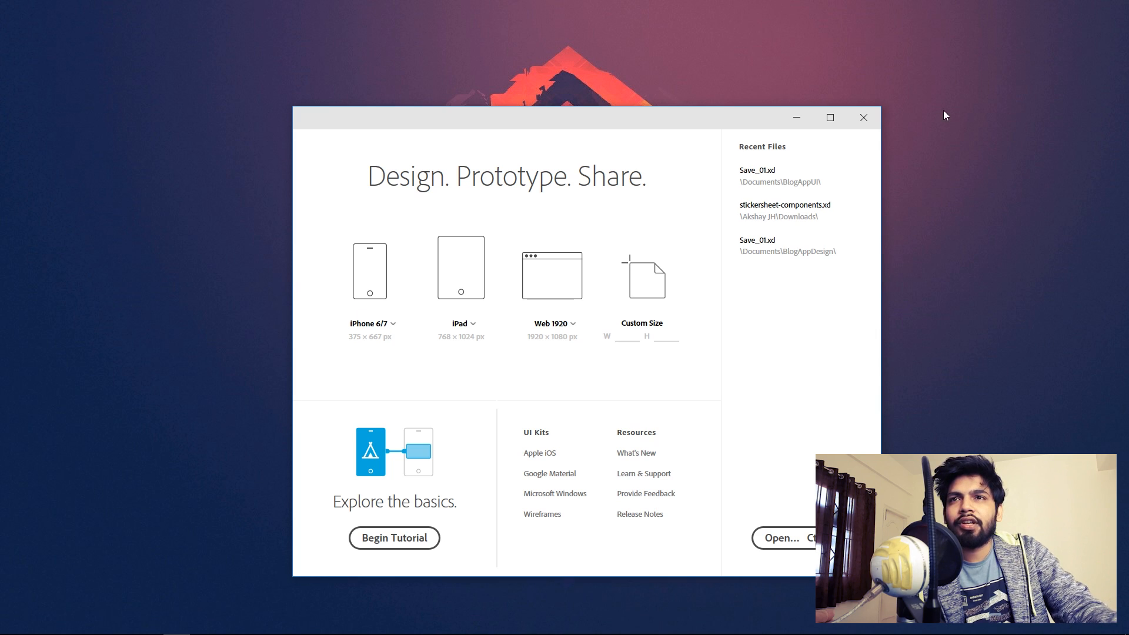
click(660, 282)
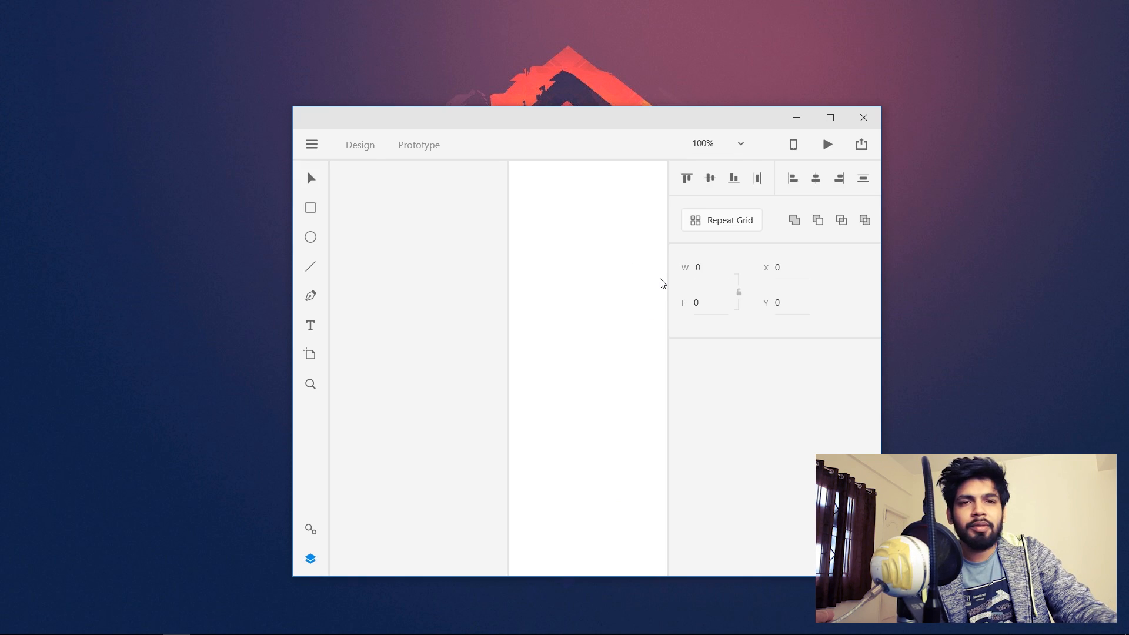
click(830, 118)
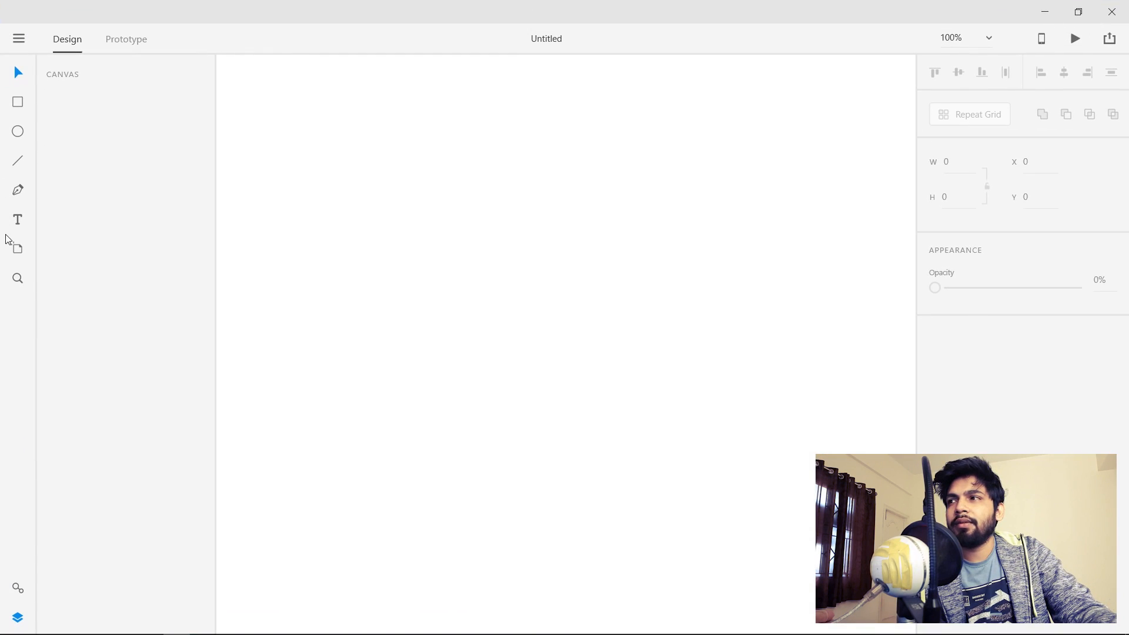
Add an Android Mobile artboard of 360 x 640 to the empty canvas.
click(22, 251)
click(1008, 166)
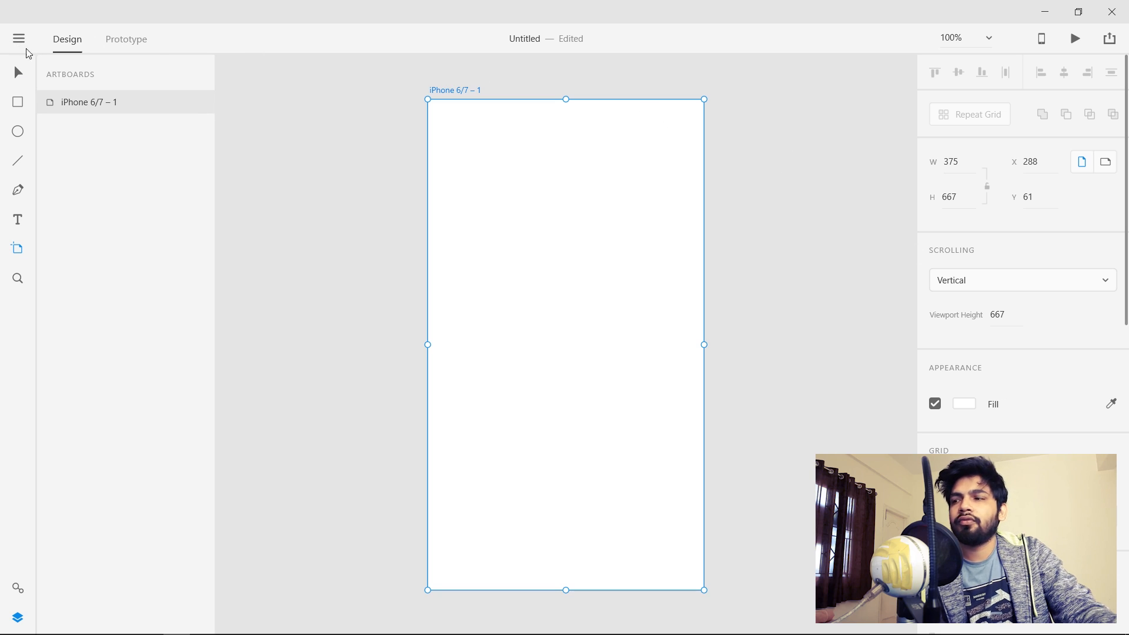
key(ctrl+z)
click(970, 434)
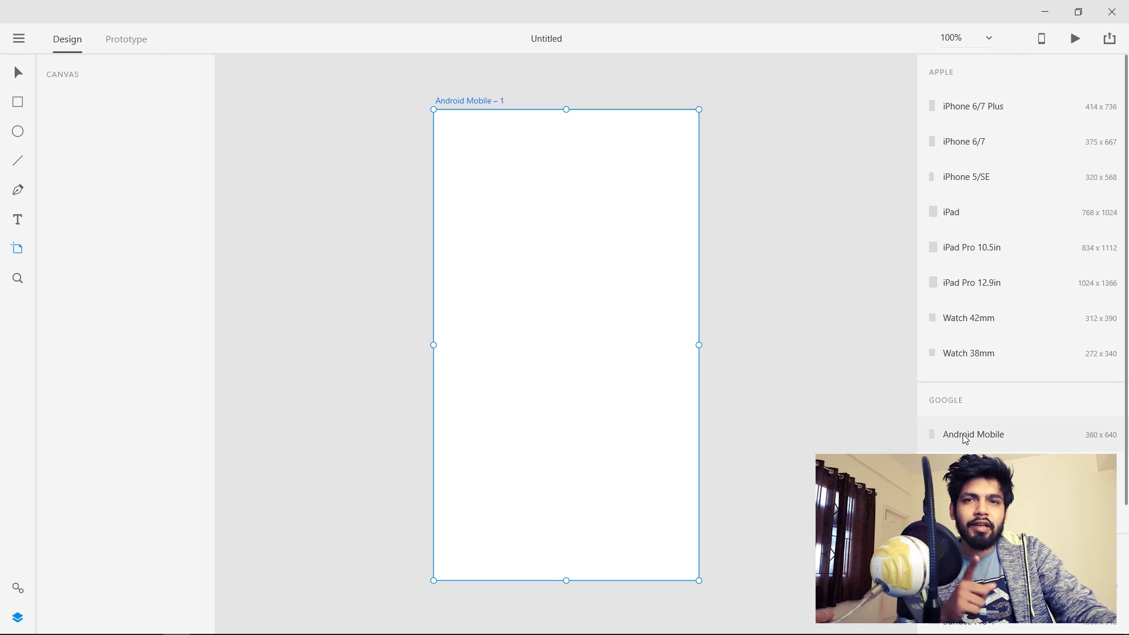
Rename the Android Mobile artboard as Homepage and deselect it.
key(v)
double_click(463, 101)
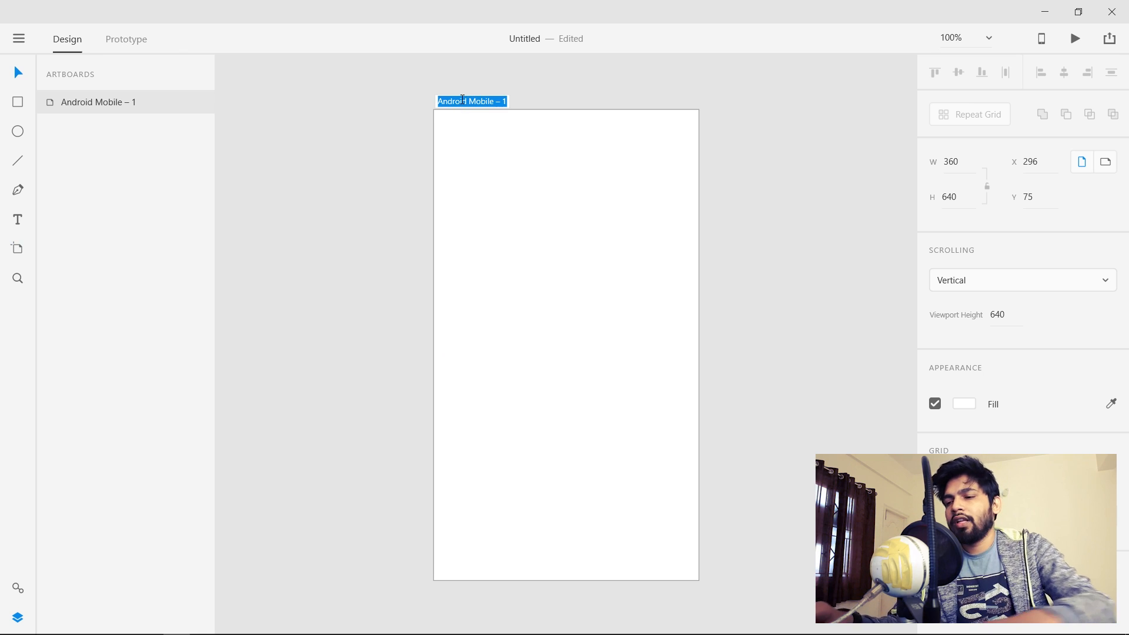
text(Hoe)
key(BackSpace)
text(mepage)
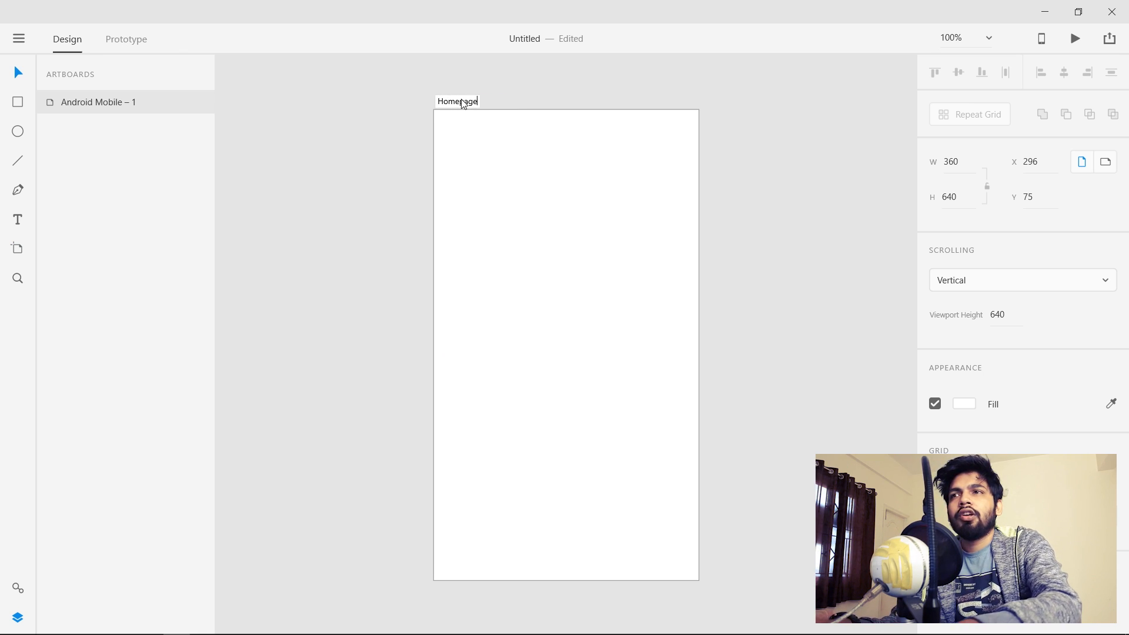
key(Return)
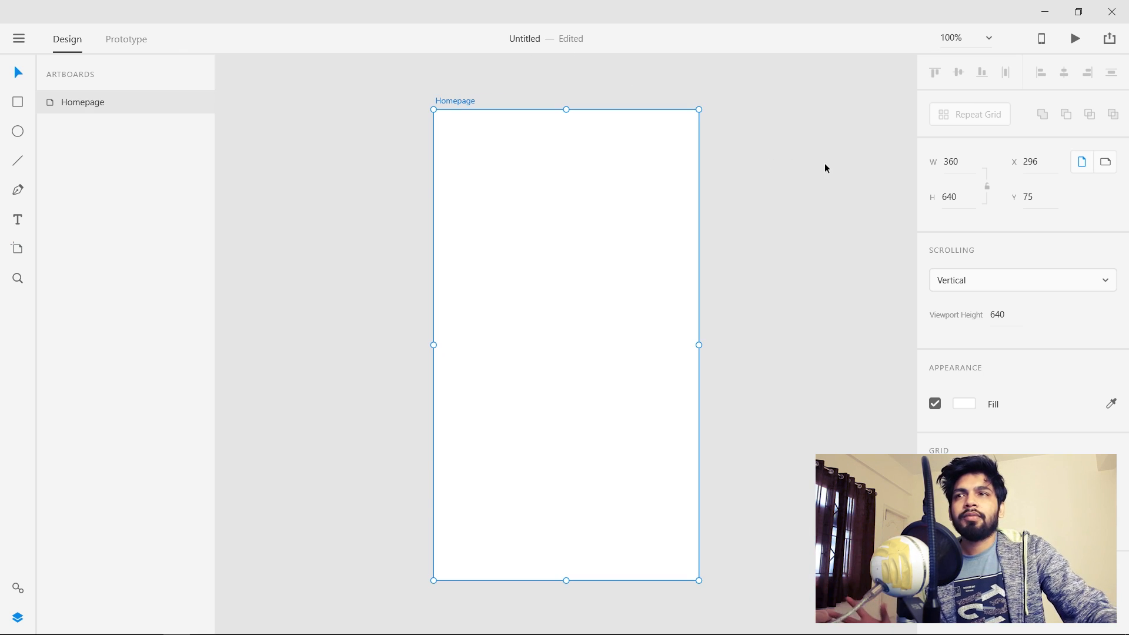
click(826, 169)
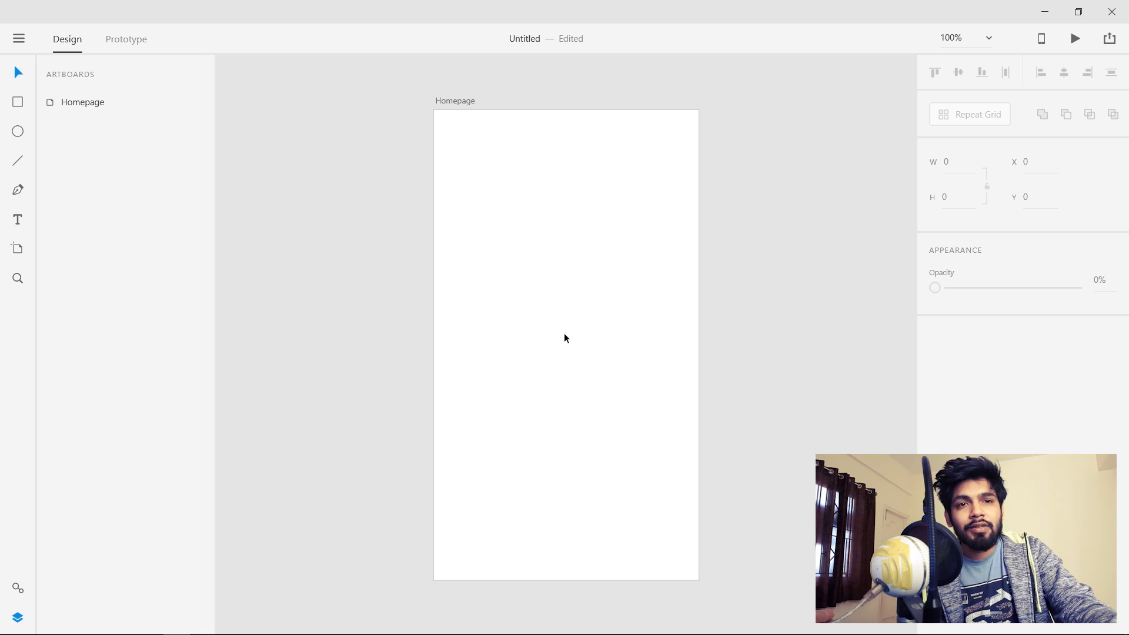
Switch to Chrome, look through the Material Design home page and open its Material Components page.
click(122, 624)
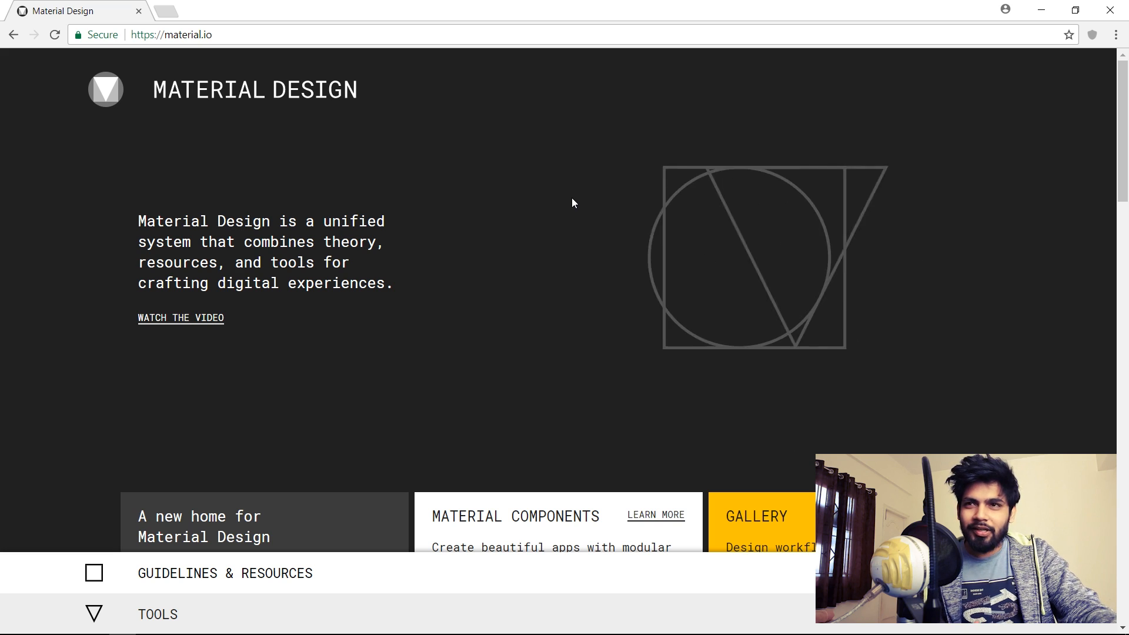
scroll(573, 202, down, 1)
scroll(347, 149, down, 2)
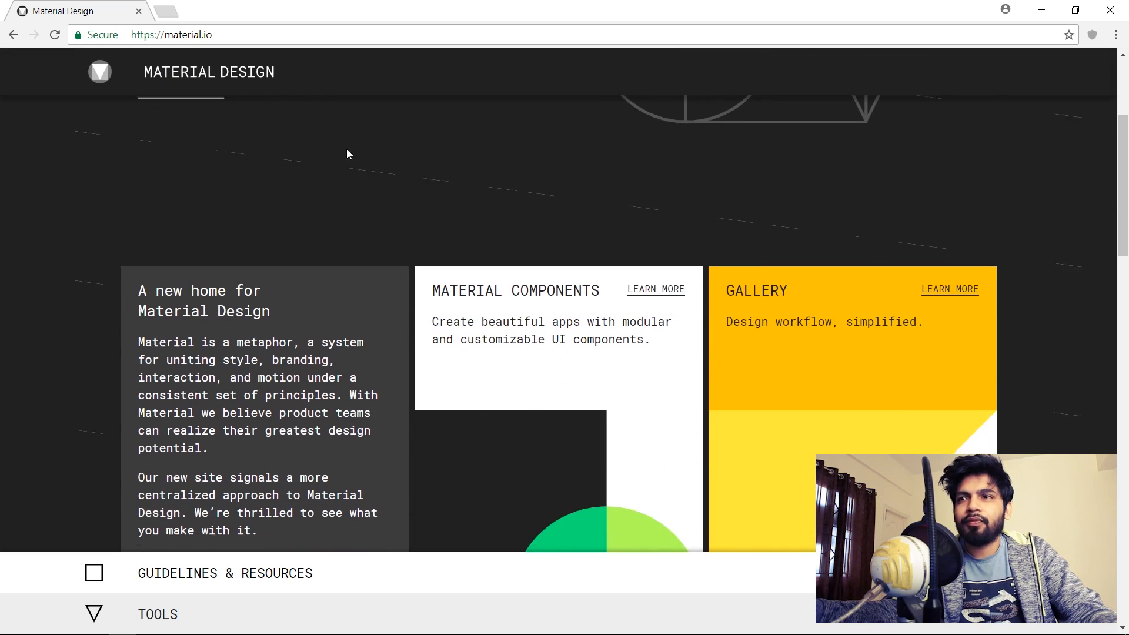
scroll(389, 137, down, 3)
scroll(623, 211, up, 1)
click(605, 200)
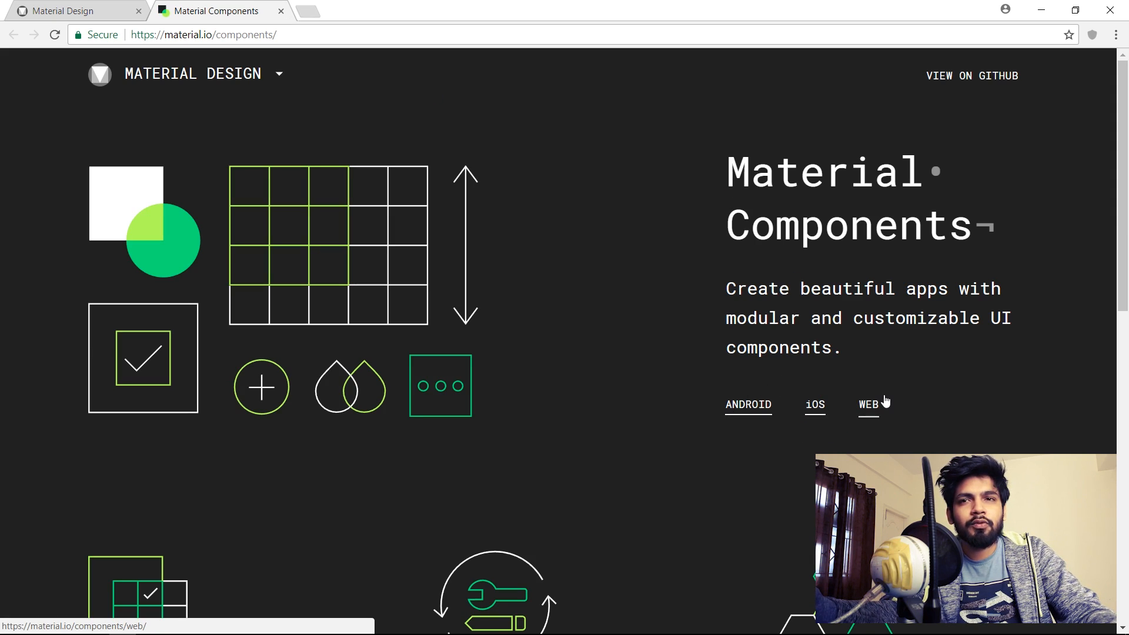
Open Material Components for the web in a separate tab and go to its components catalog.
middle_click(887, 414)
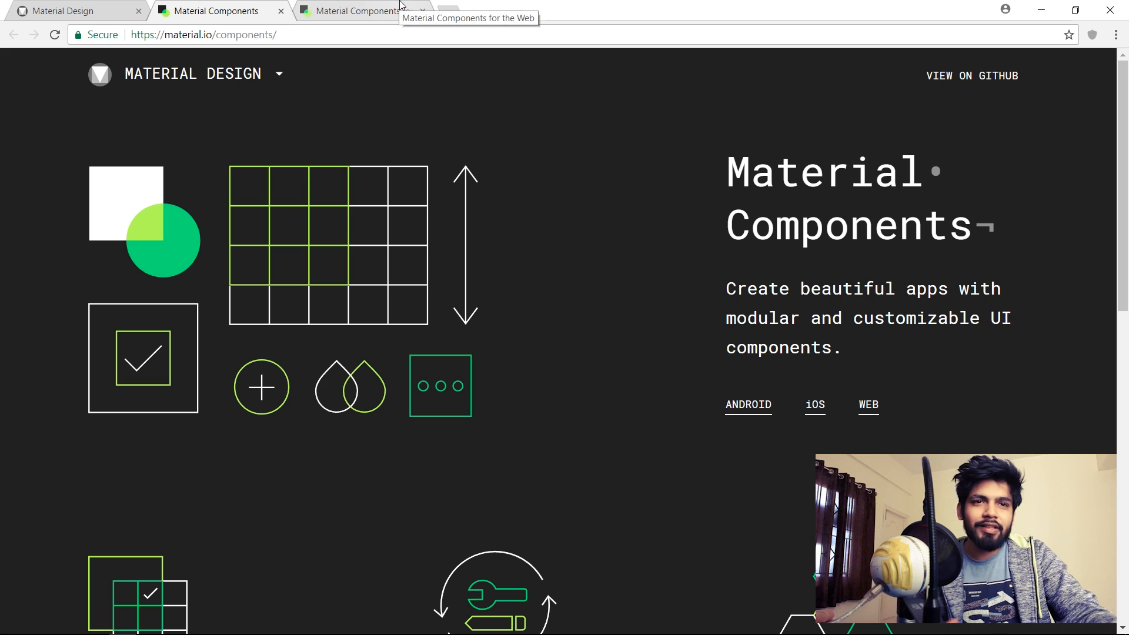
click(400, 8)
scroll(464, 135, down, 8)
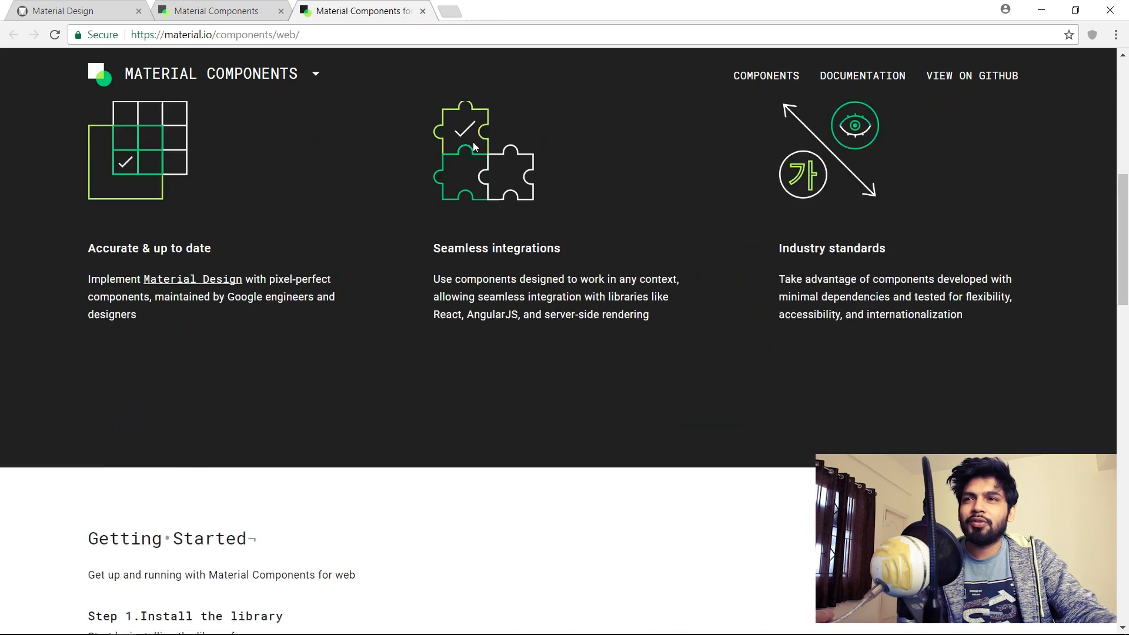
scroll(473, 142, up, 8)
click(765, 79)
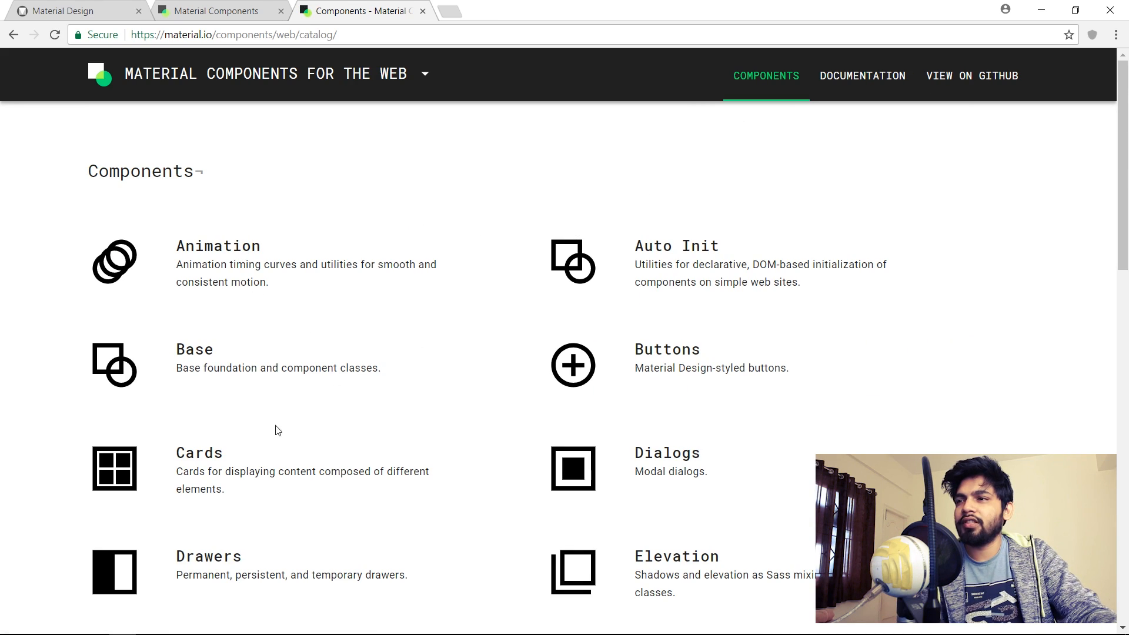
Examine the web Cards documentation, including its preview, installation command, usage code and media item sizes.
click(203, 471)
scroll(580, 316, down, 4)
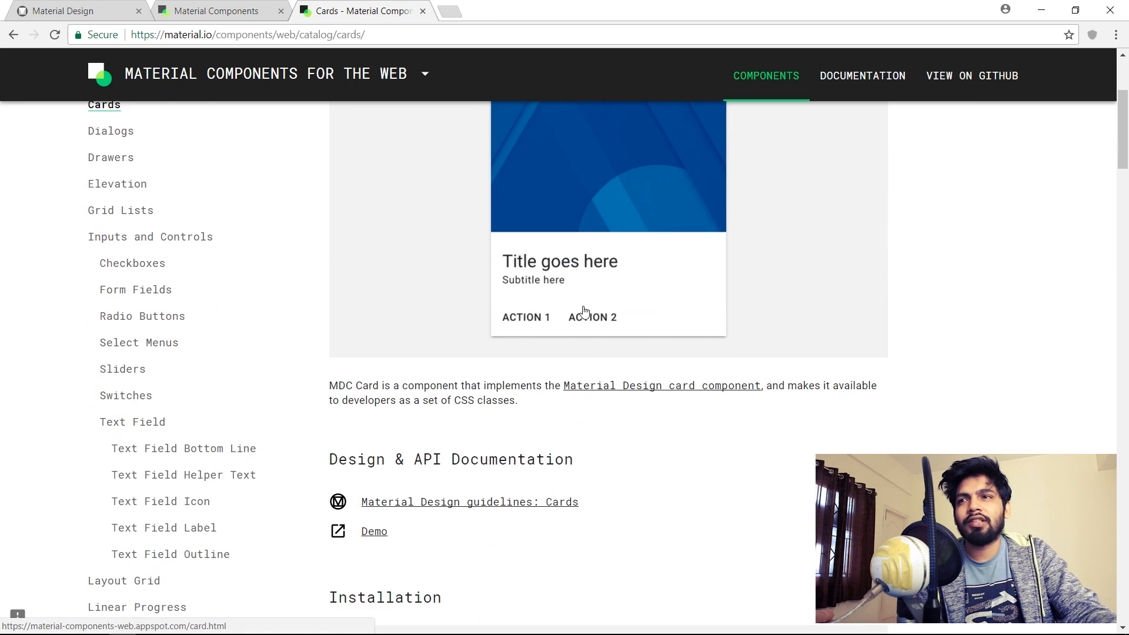
scroll(600, 222, up, 3)
scroll(497, 294, down, 3)
scroll(497, 294, down, 5)
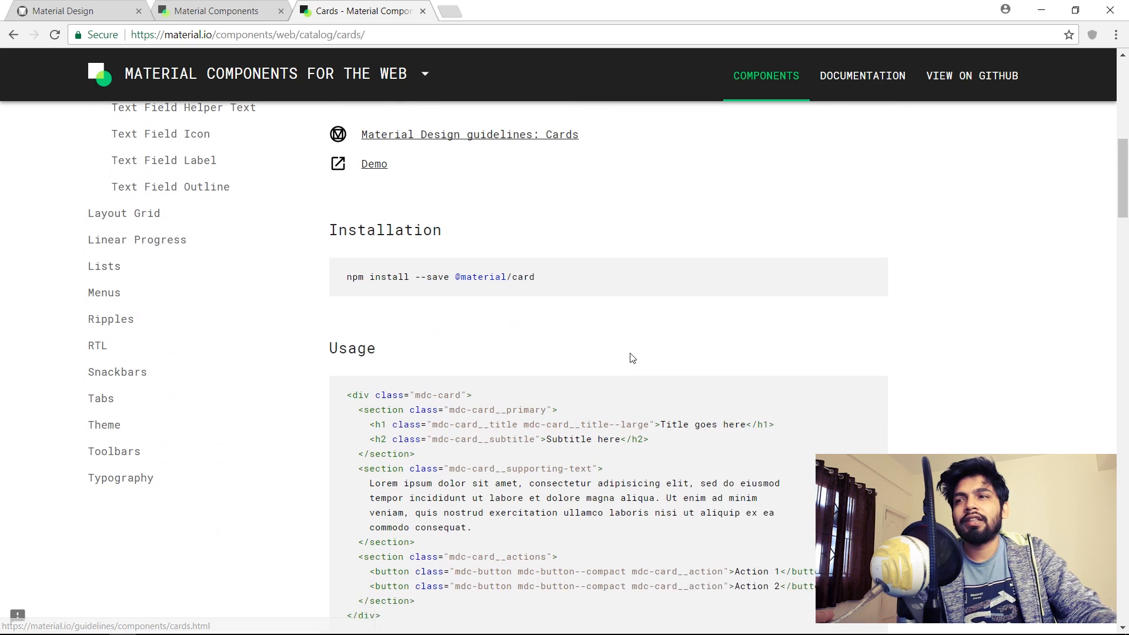
scroll(416, 330, down, 1)
drag(347, 321, 562, 630)
click(521, 475)
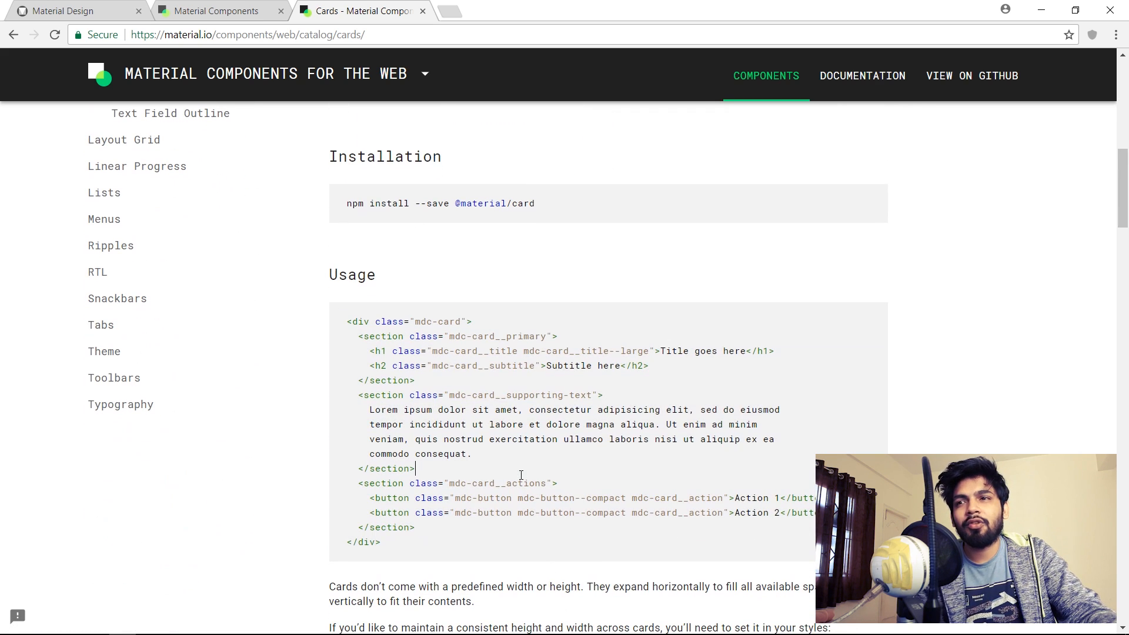
scroll(702, 310, down, 20)
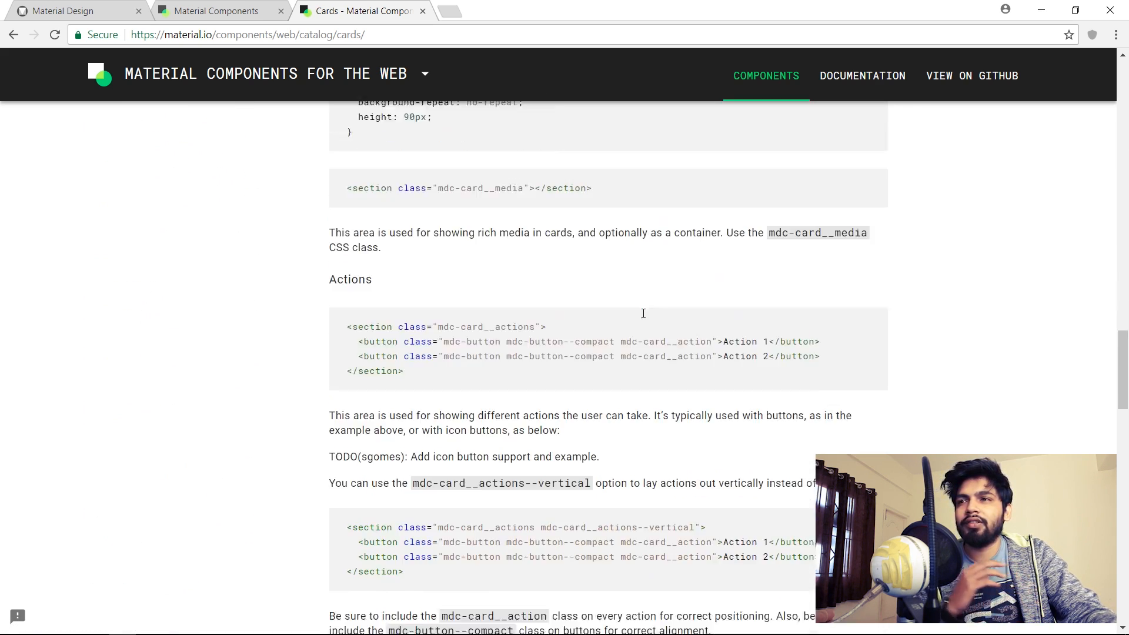
scroll(644, 313, down, 18)
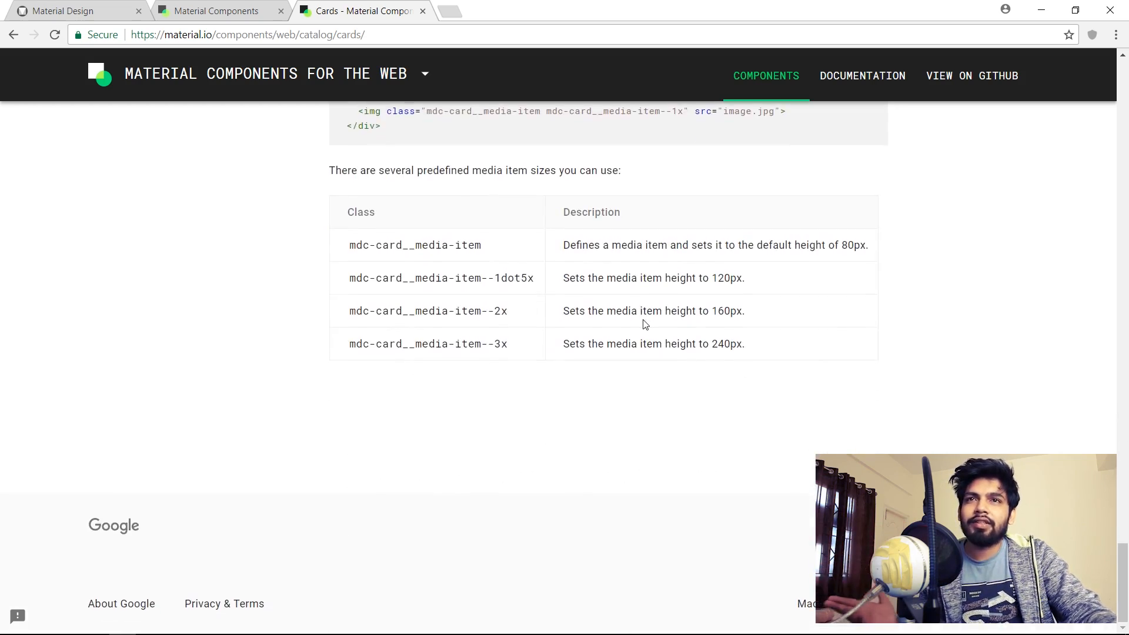
scroll(645, 321, up, 16)
scroll(644, 322, up, 20)
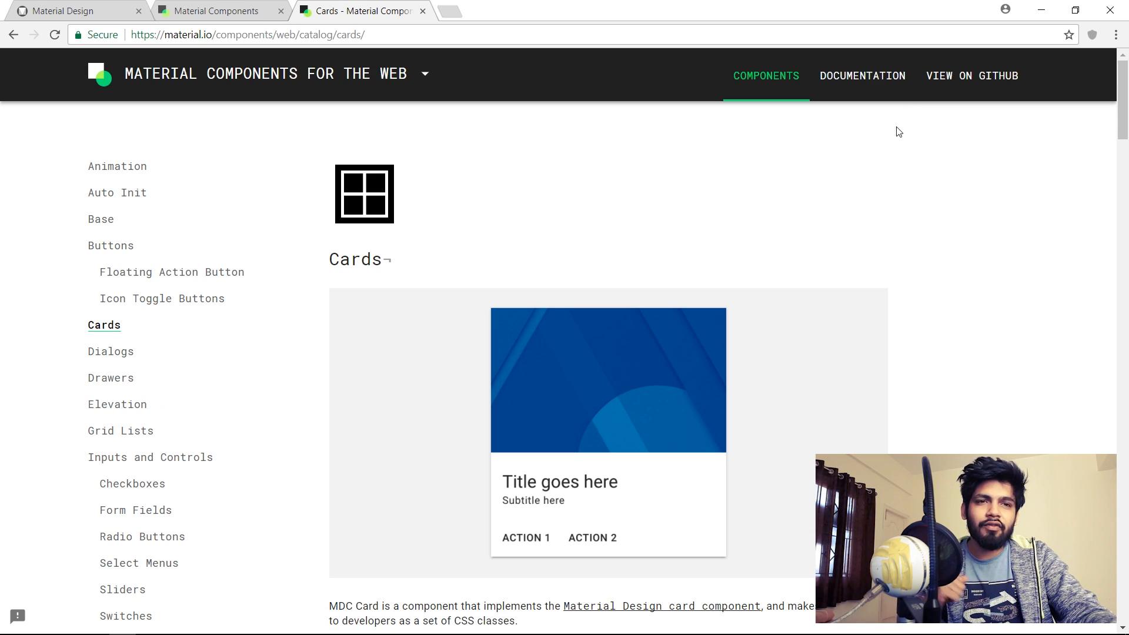
Close the web components page and open the components catalog of Material Components for Android.
click(422, 12)
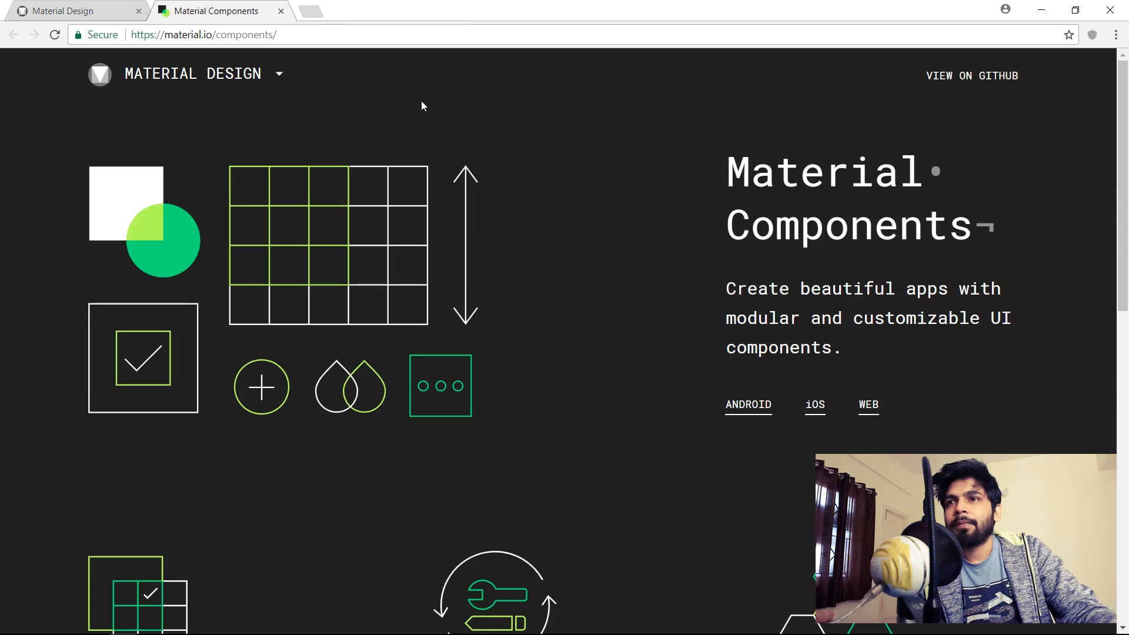
click(741, 403)
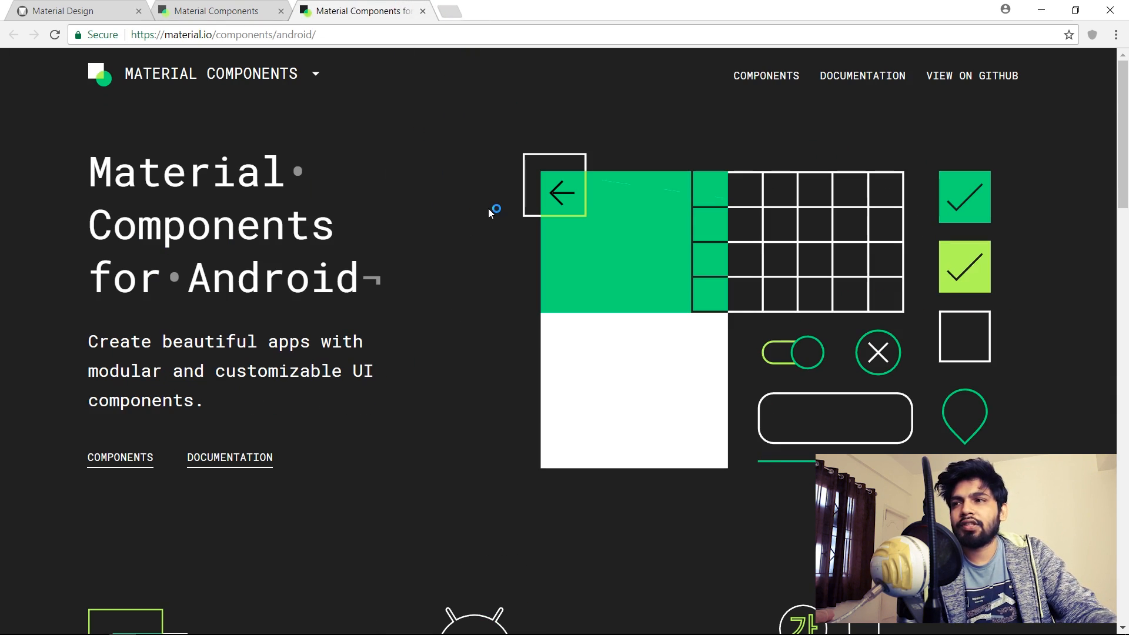
click(115, 460)
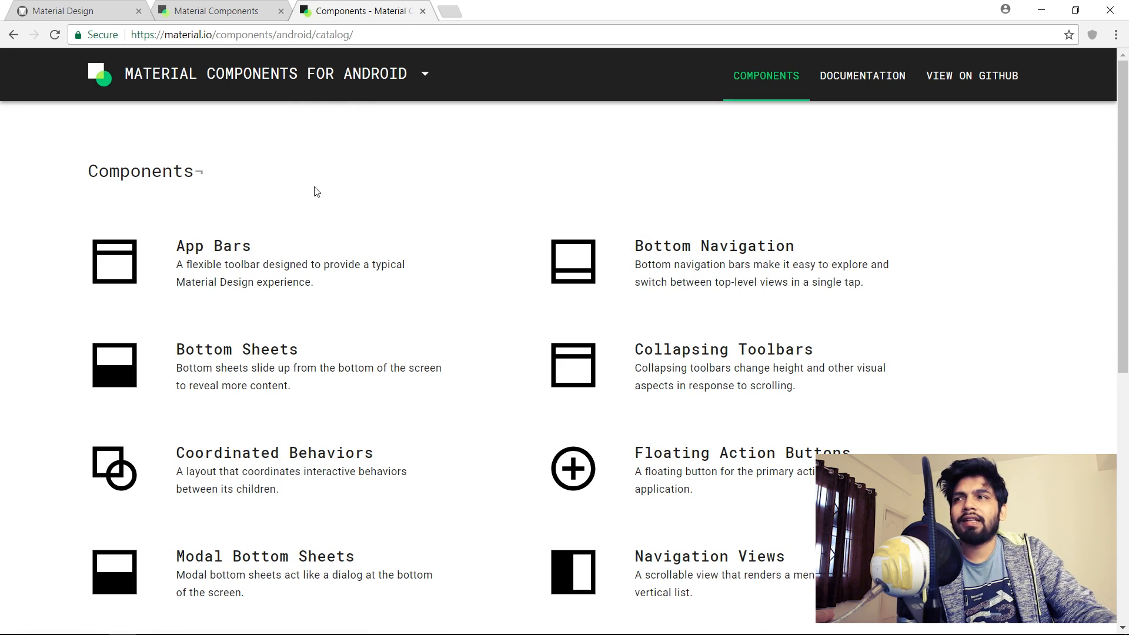
Examine the Android App Bars page, including its preview, design documentation links and available scroll flags.
click(233, 251)
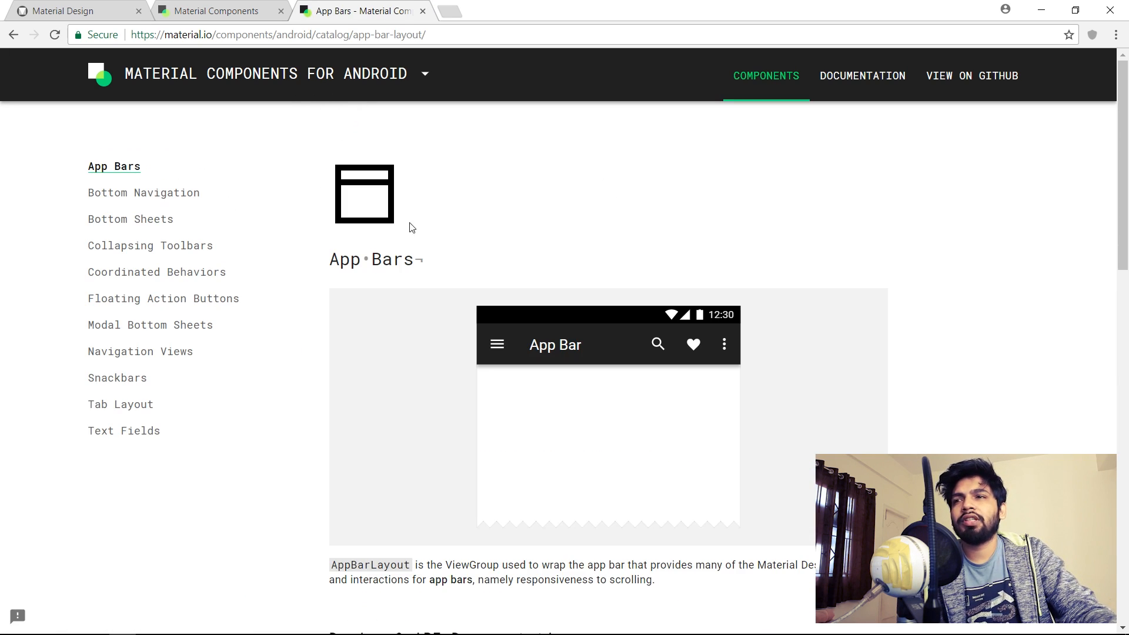
scroll(409, 227, down, 10)
scroll(469, 230, up, 9)
scroll(592, 254, down, 12)
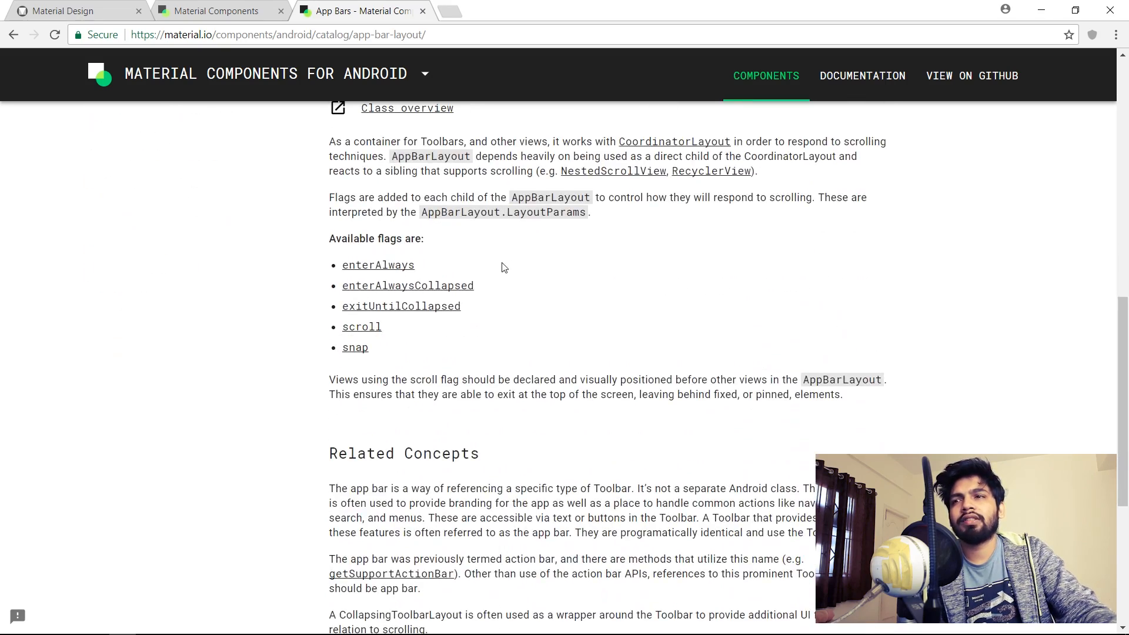
scroll(455, 294, up, 12)
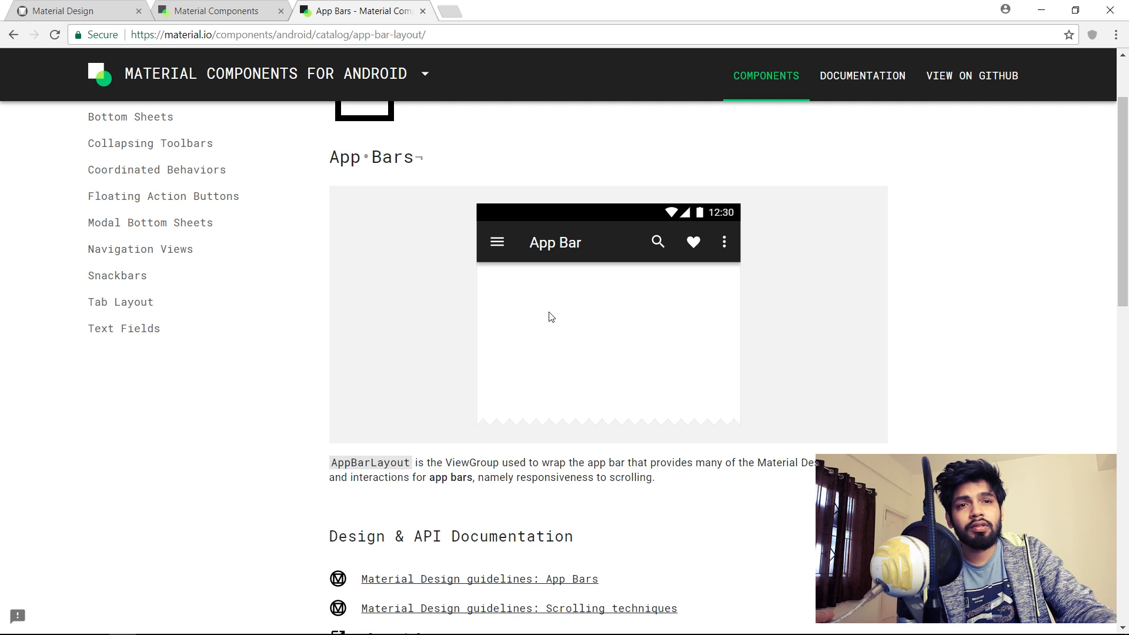
scroll(551, 318, down, 5)
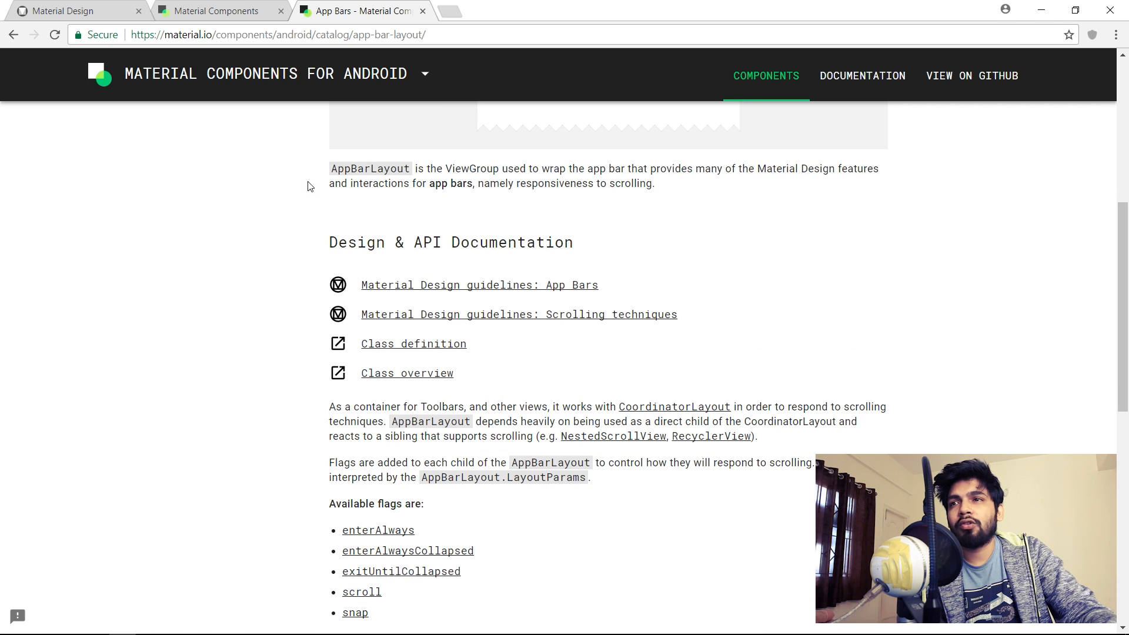
Open the Material Design guidelines for App Bars and read through the layout structure and metrics.
click(501, 290)
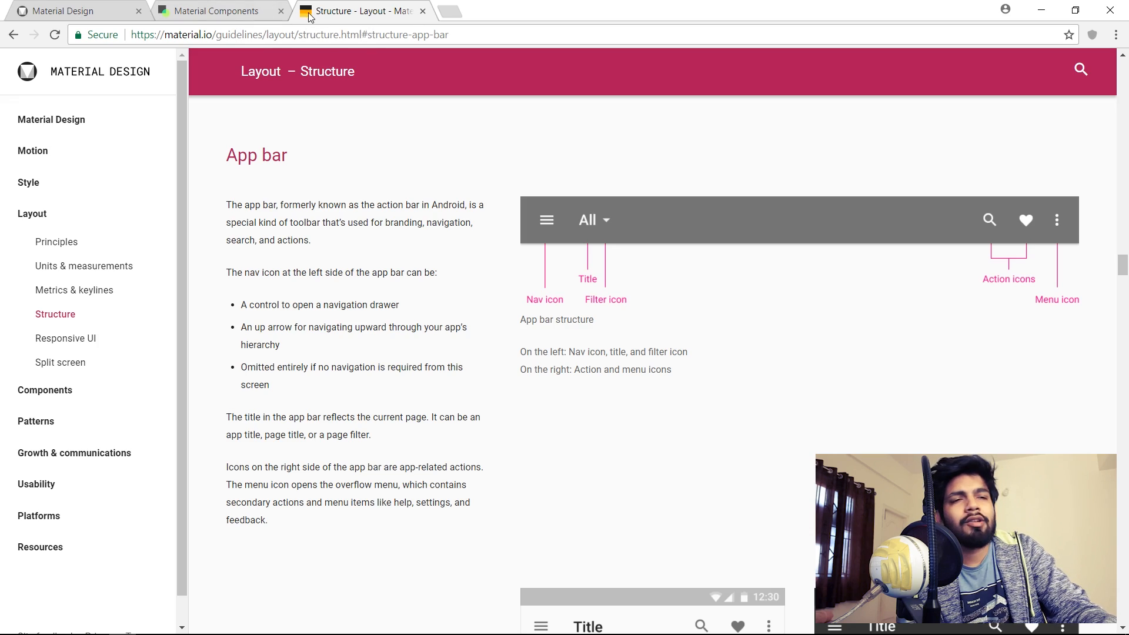
scroll(477, 178, down, 5)
scroll(476, 178, down, 20)
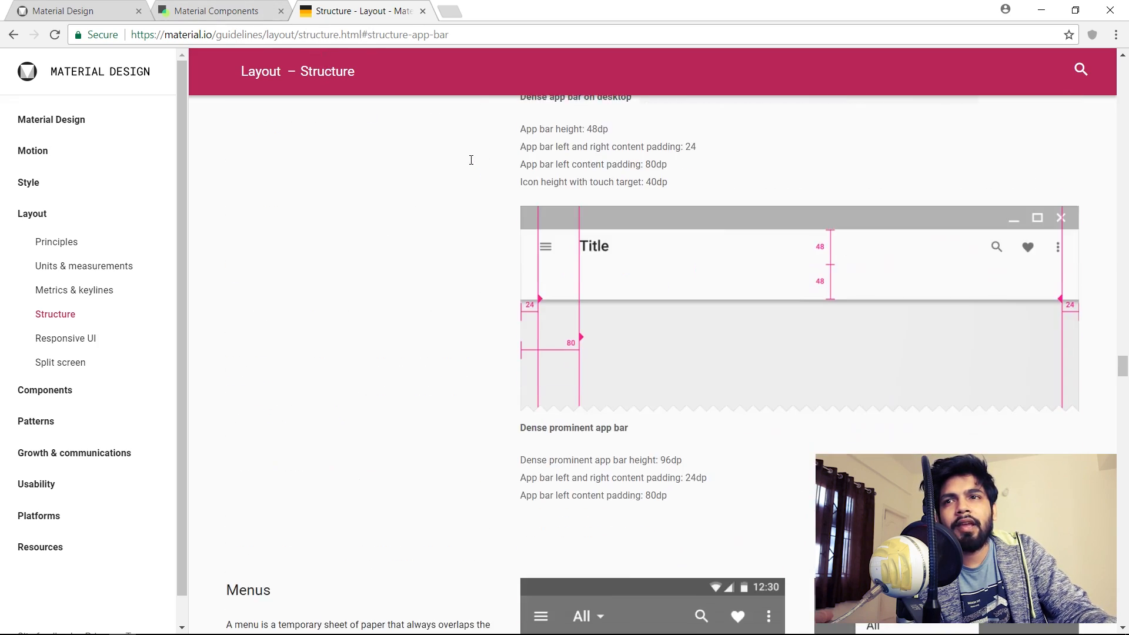
scroll(474, 164, down, 20)
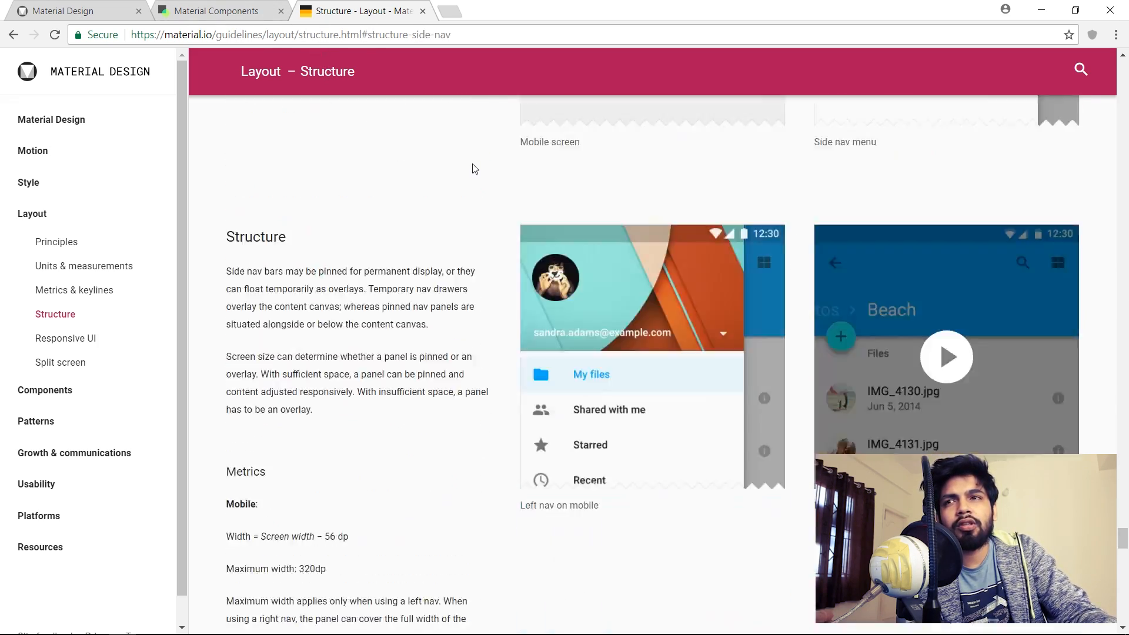
Find the Bottom navigation guidelines under Components and open them.
click(32, 394)
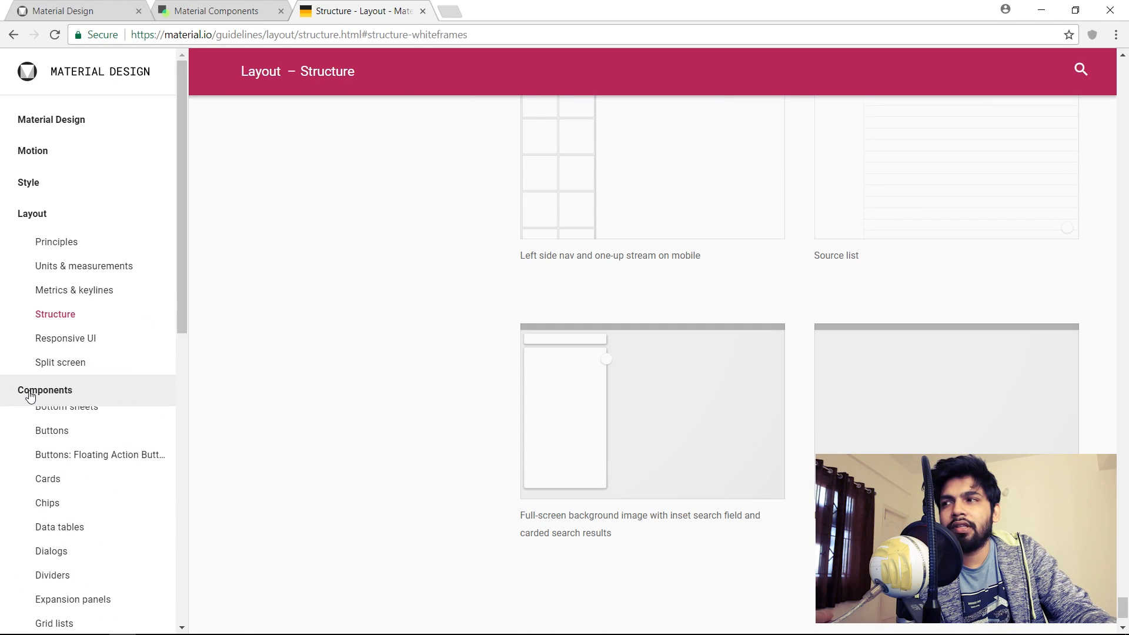
drag(184, 284, 196, 433)
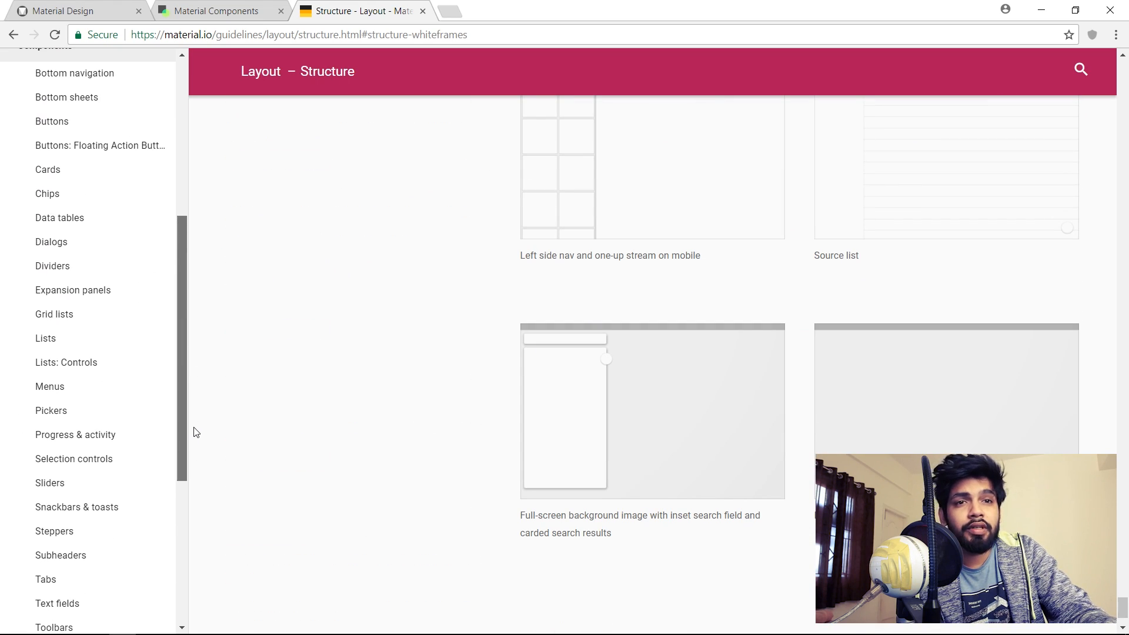
drag(196, 432, 194, 424)
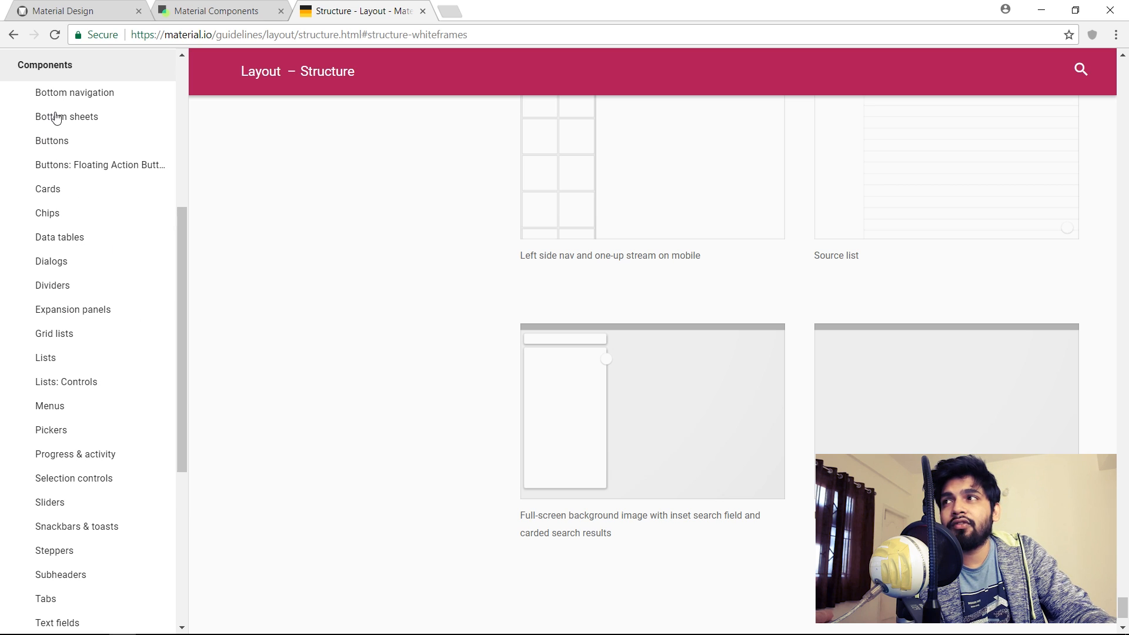
click(55, 92)
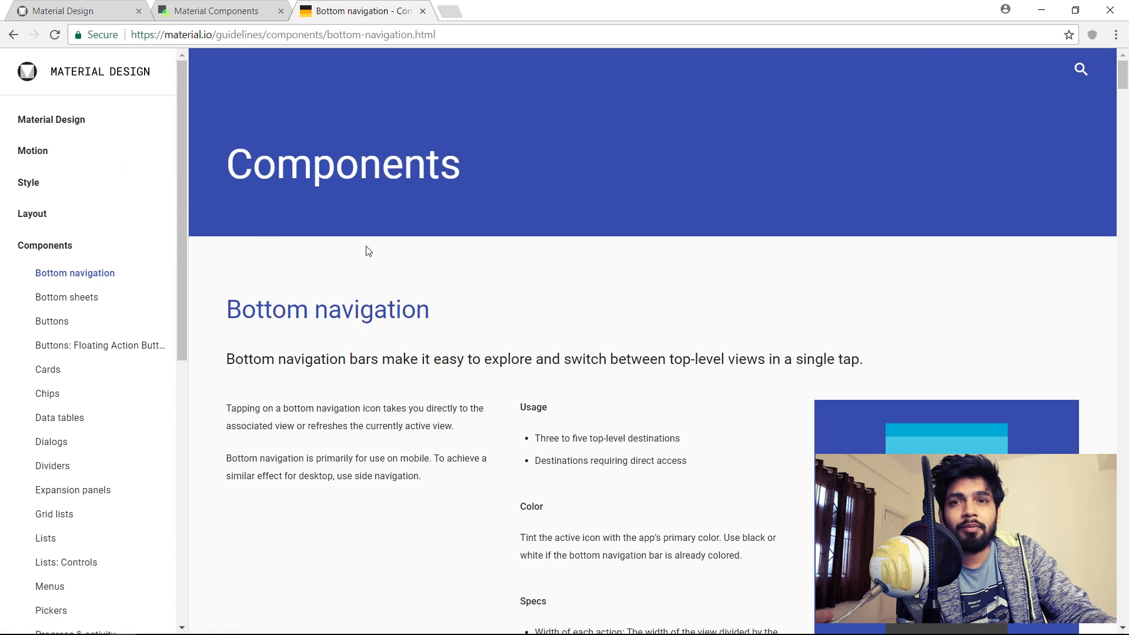
Read the Usage section of the Bottom navigation guidelines, including when to use it and the Do and Don't examples.
scroll(367, 247, down, 15)
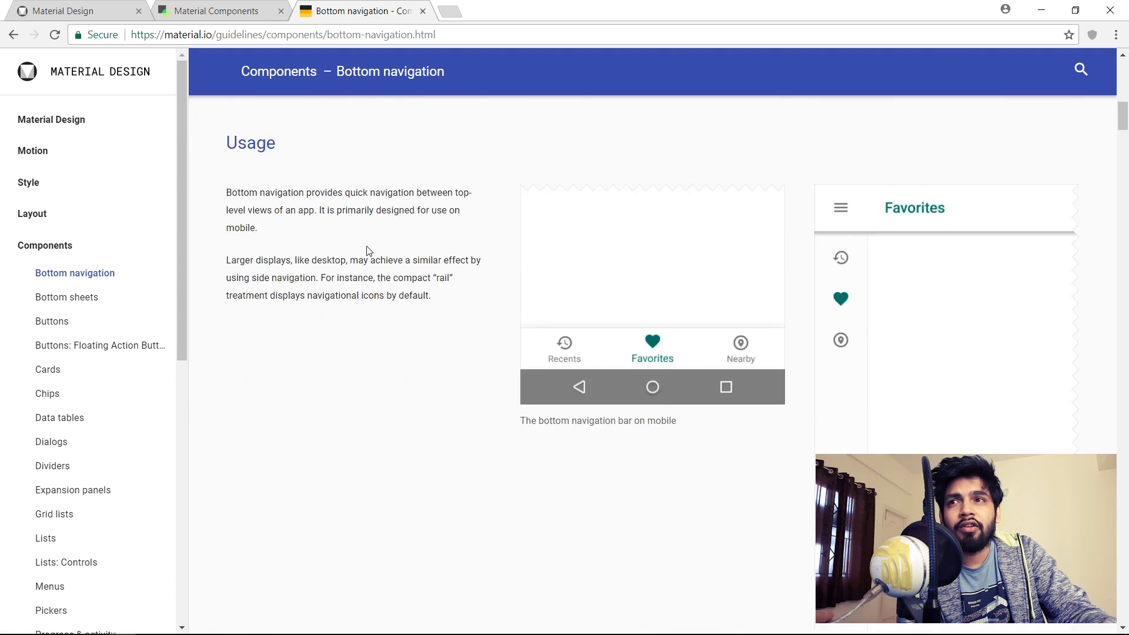
scroll(567, 312, up, 3)
scroll(566, 306, down, 12)
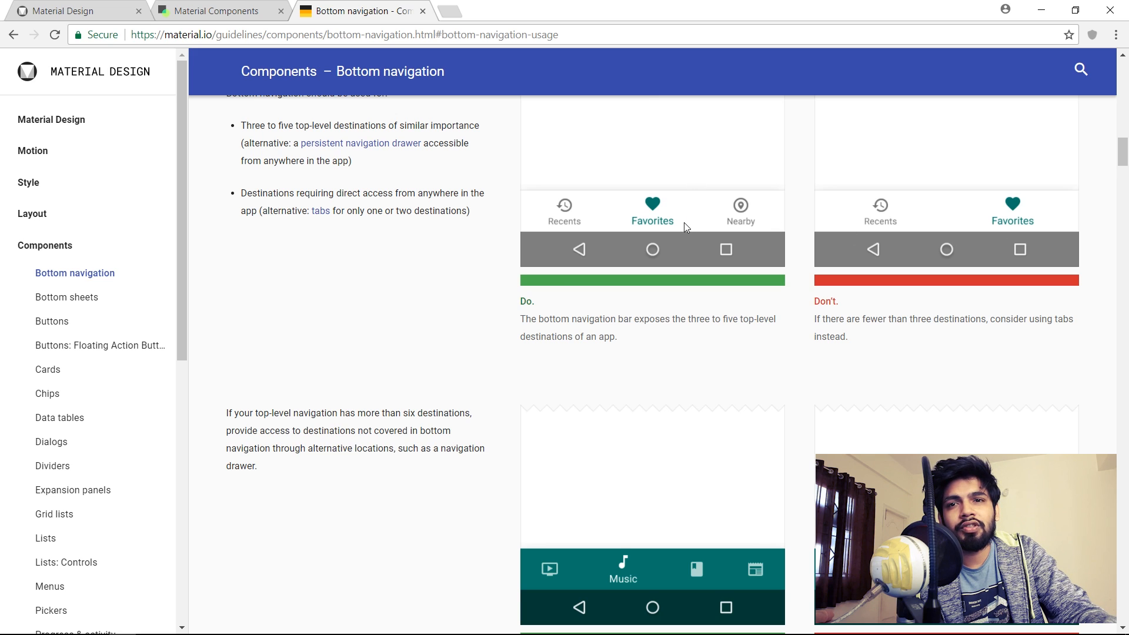
scroll(684, 223, down, 2)
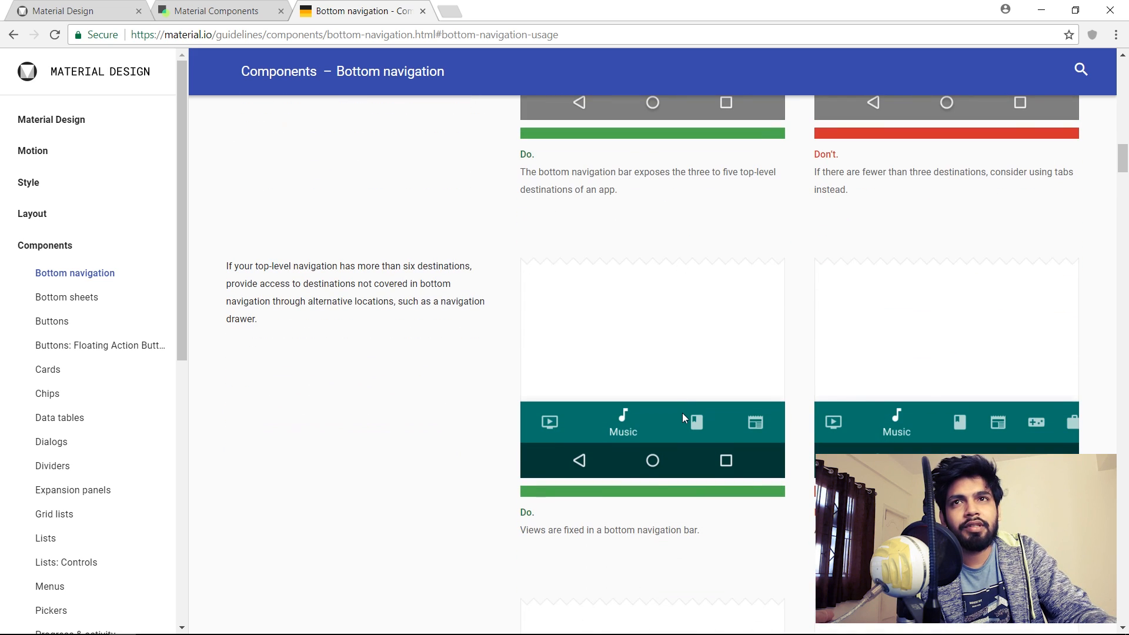
scroll(683, 413, up, 3)
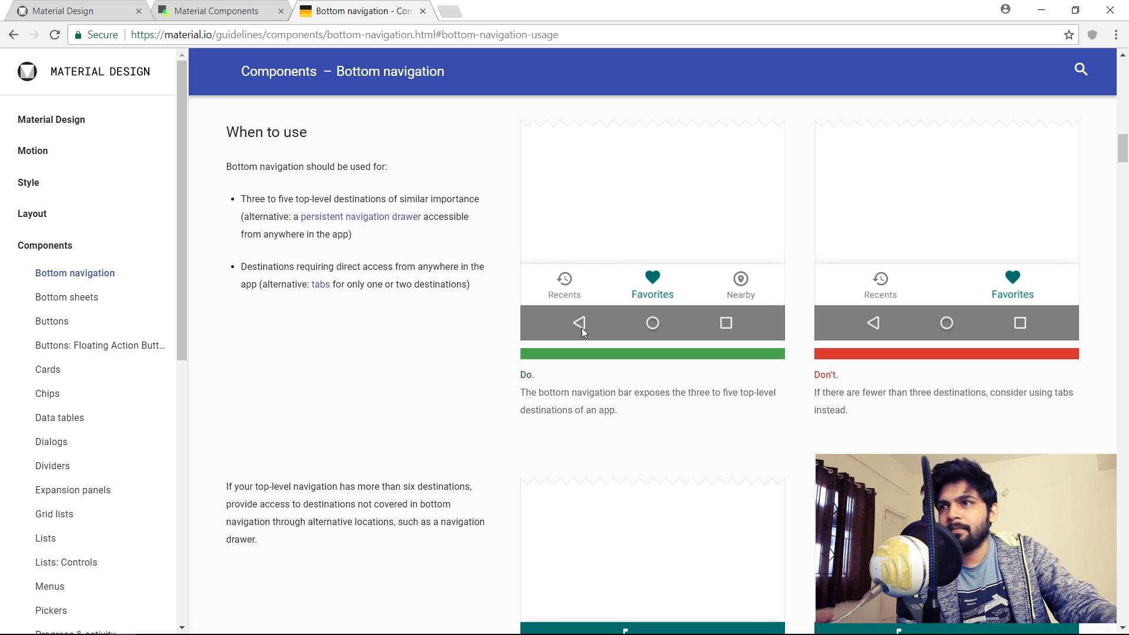
scroll(385, 321, down, 4)
scroll(388, 325, down, 15)
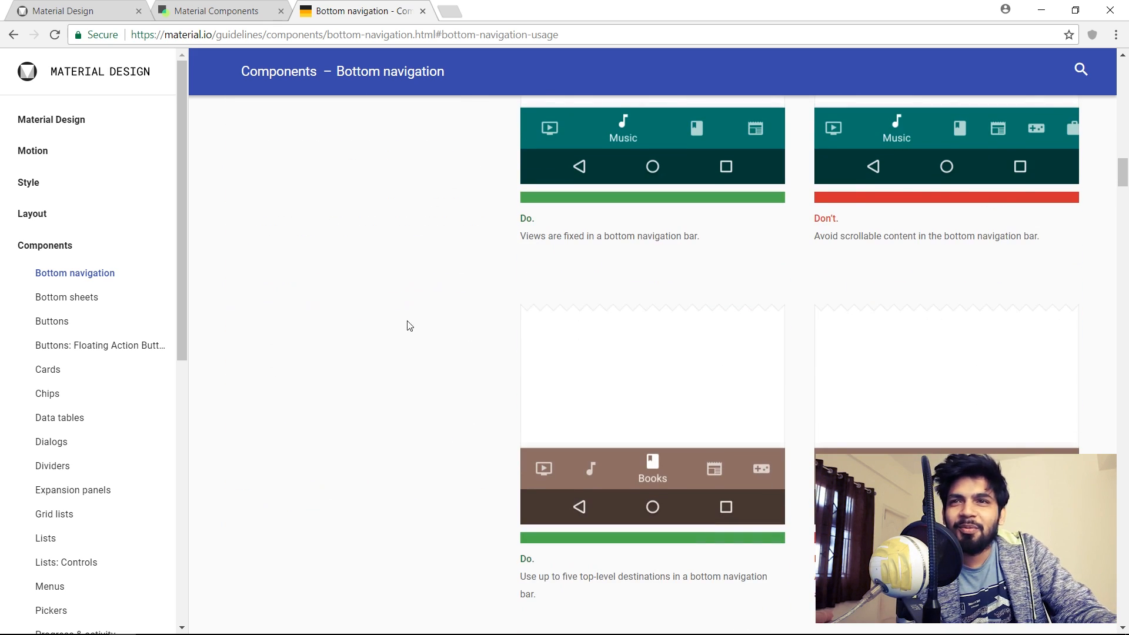
Skim the Behavior, Specs and Style sections of the Bottom navigation guidelines, including item widths, label rules and icon colors.
scroll(589, 294, down, 20)
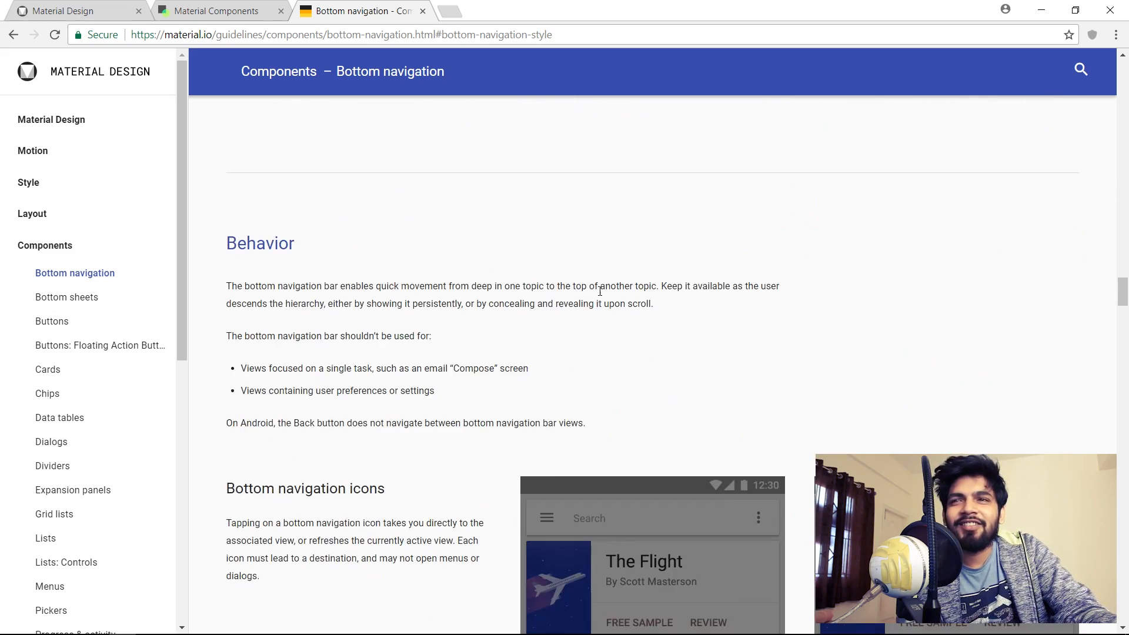
scroll(641, 258, down, 20)
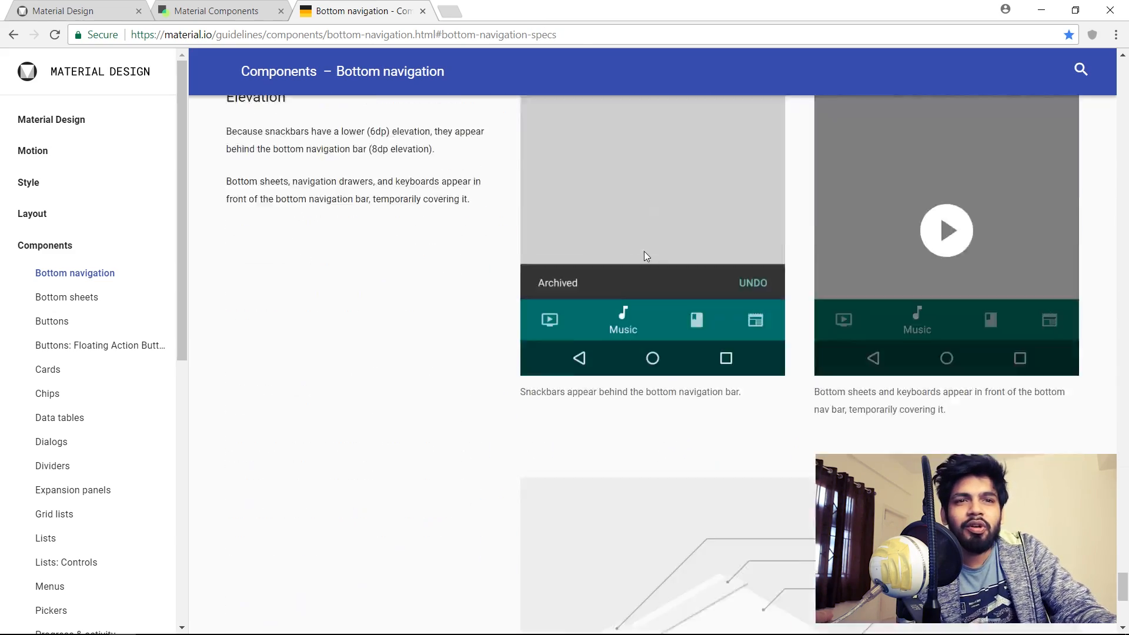
scroll(646, 252, up, 14)
scroll(646, 251, up, 15)
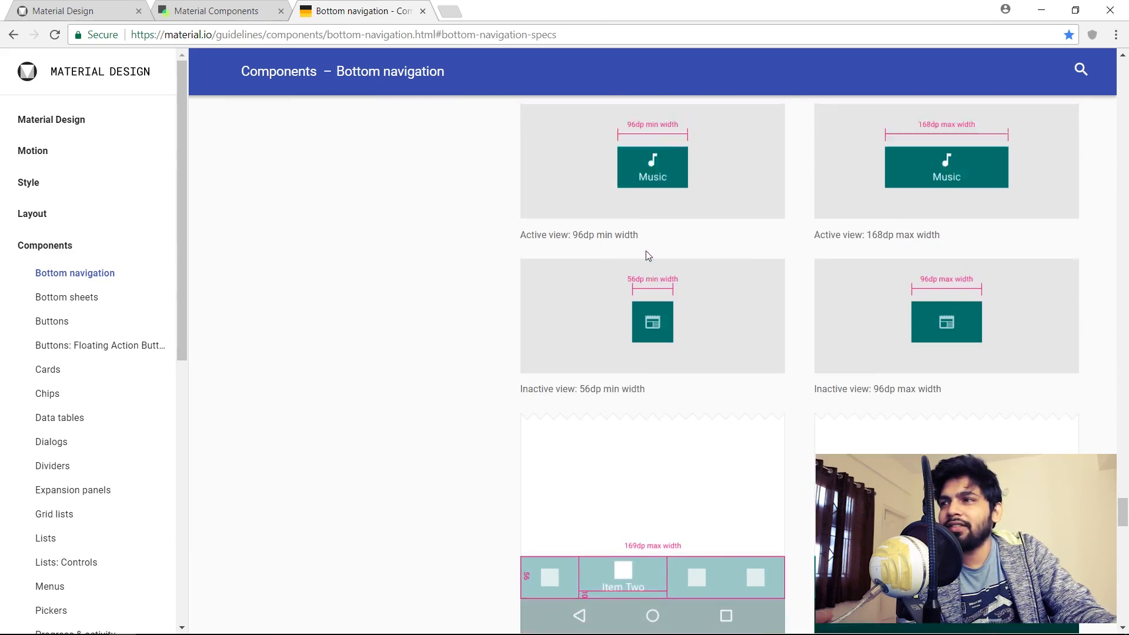
scroll(650, 256, up, 15)
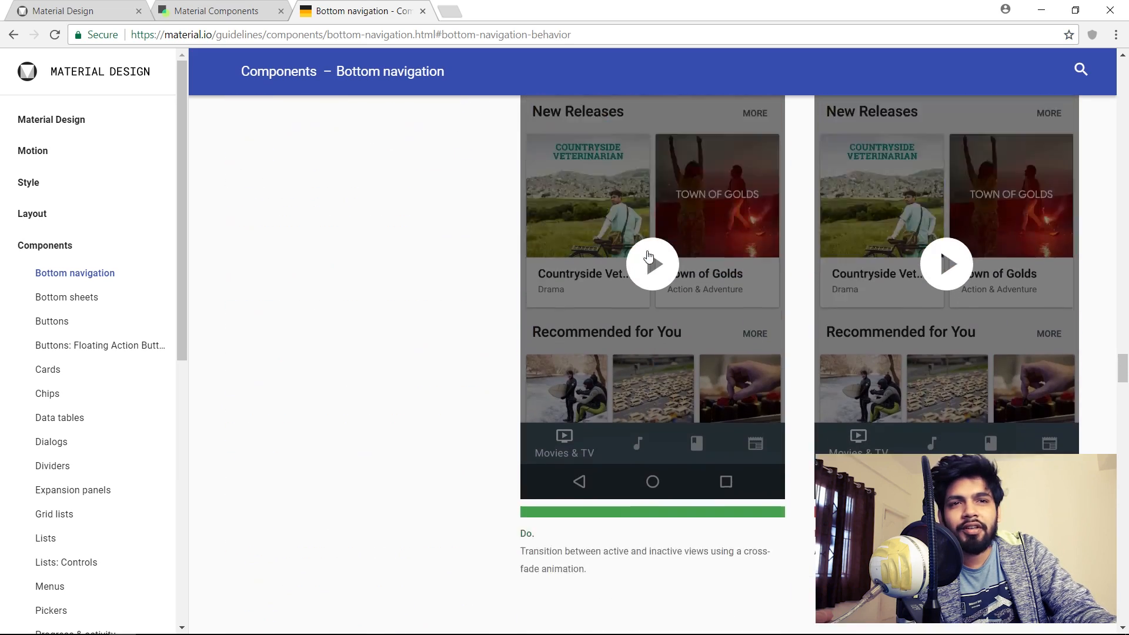
scroll(650, 256, up, 8)
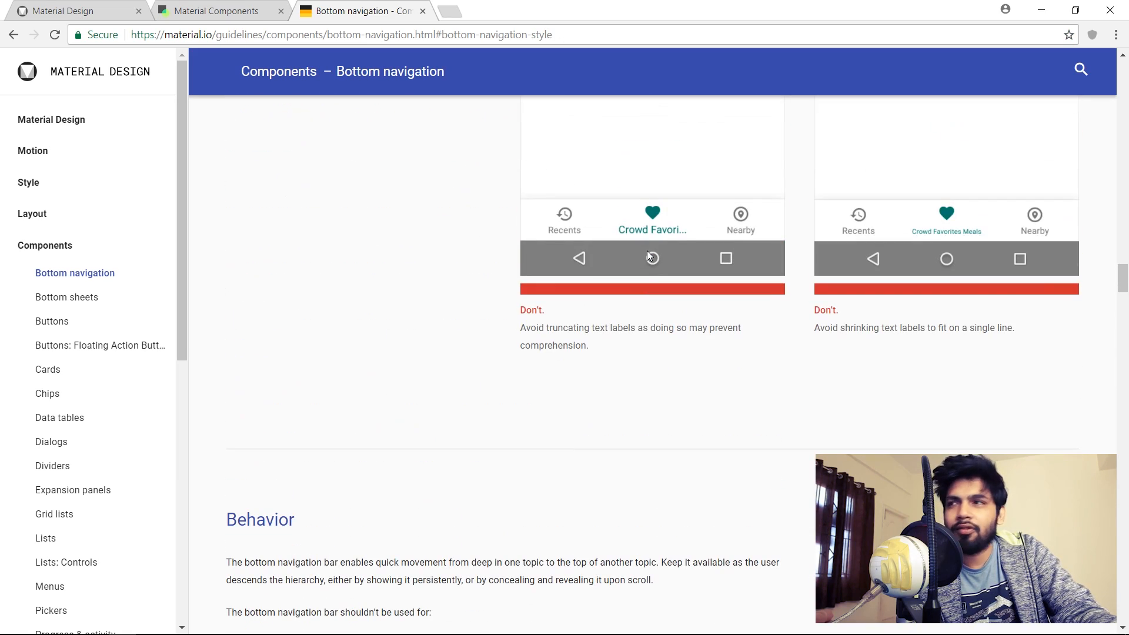
scroll(659, 241, up, 4)
scroll(660, 253, up, 15)
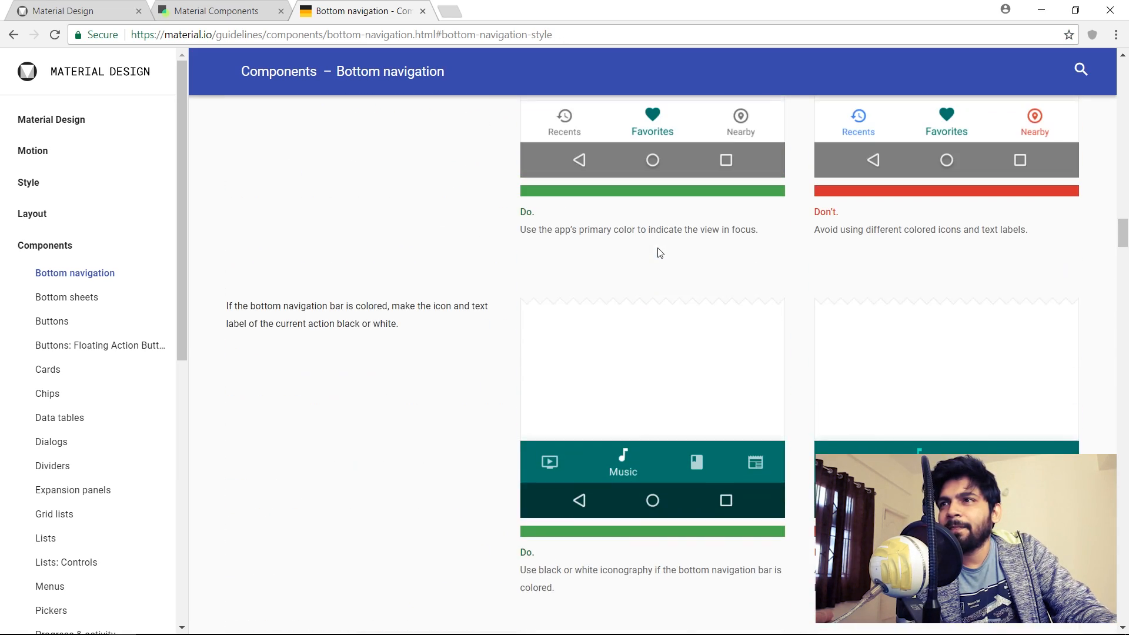
Switch to Adobe XD and open the download page for the Google Material UI kit.
key(alt+Tab)
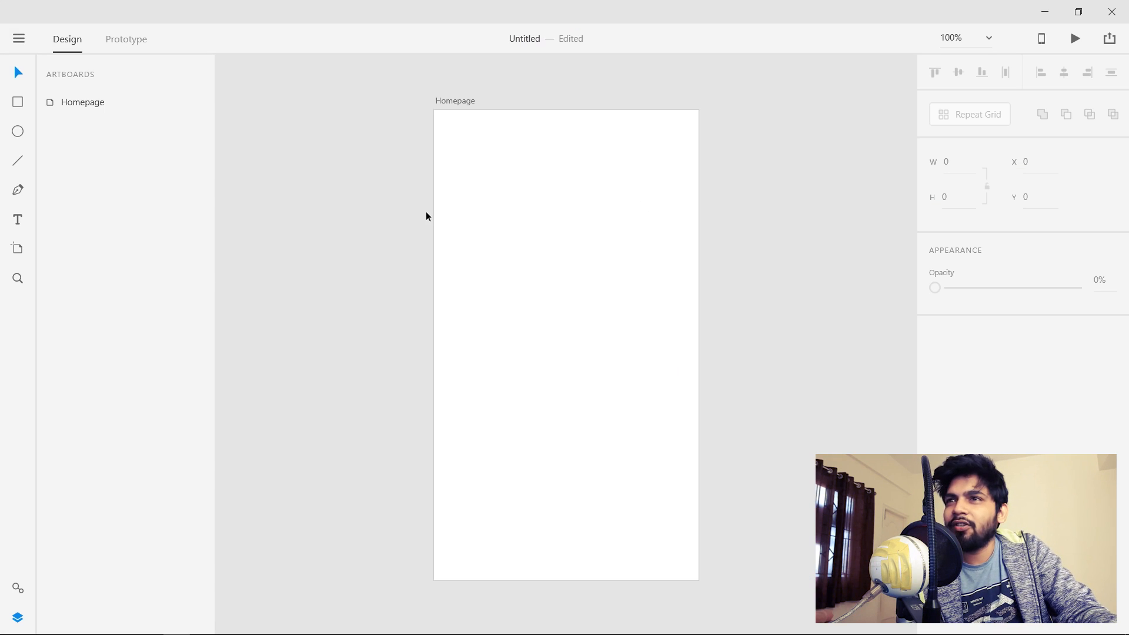
click(17, 40)
mouse_move(40, 168)
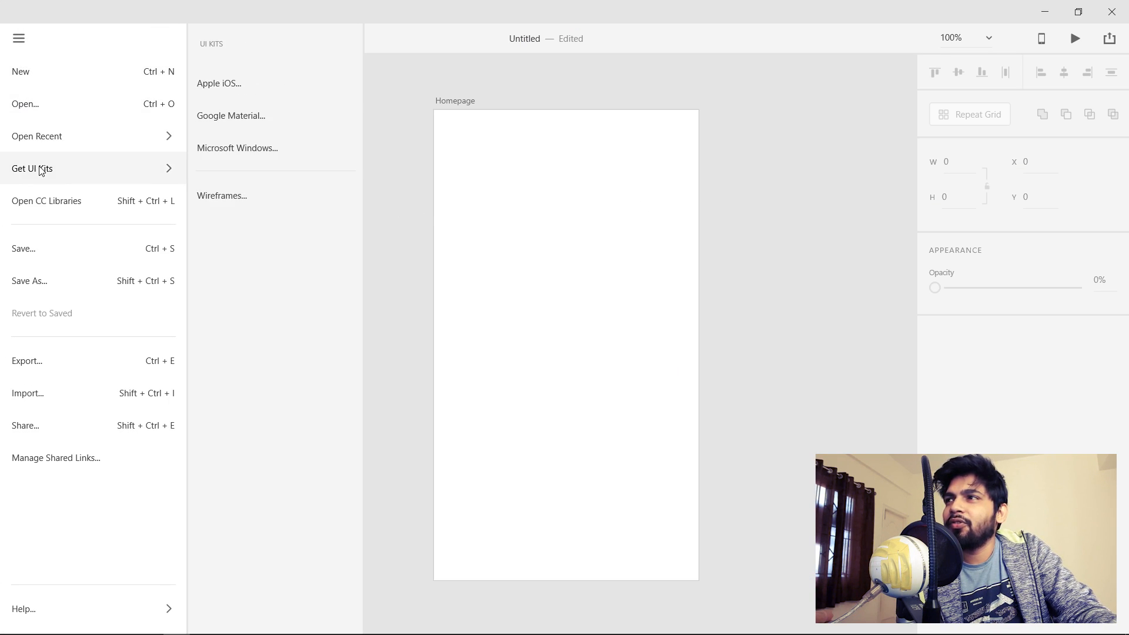
click(232, 117)
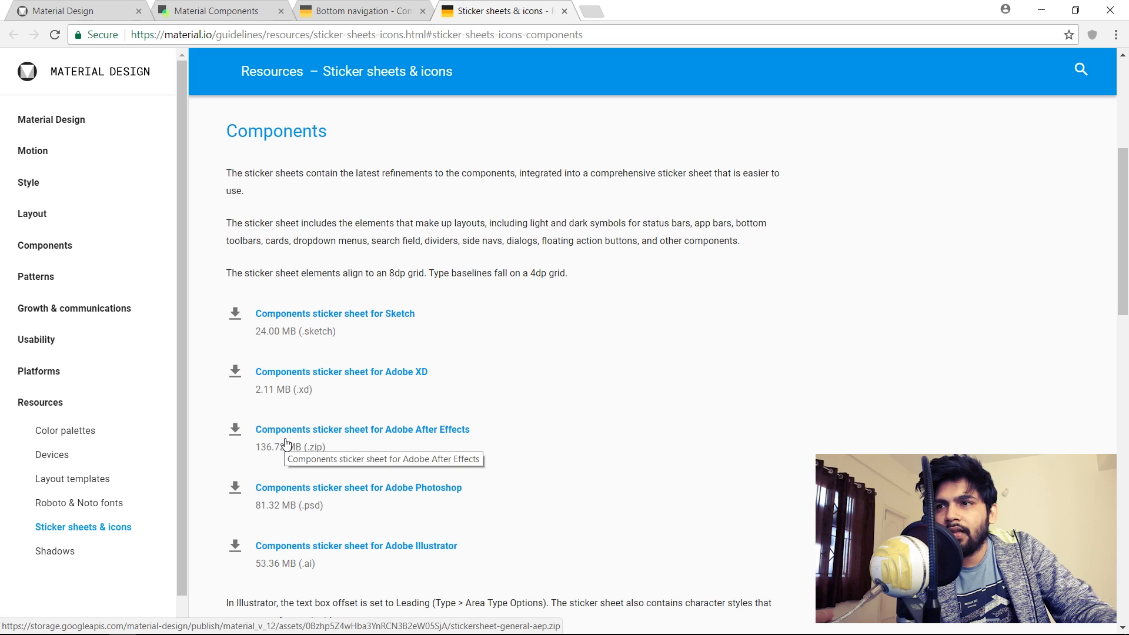
Download the Components sticker sheet for Adobe XD and open the file in a maximized window.
click(329, 375)
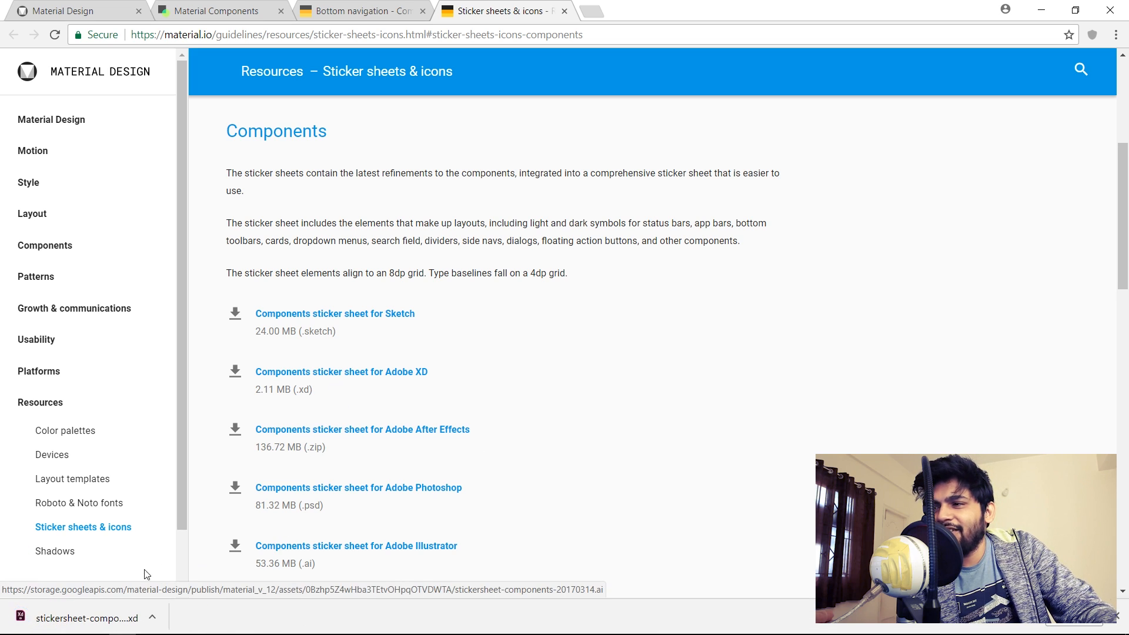
click(109, 617)
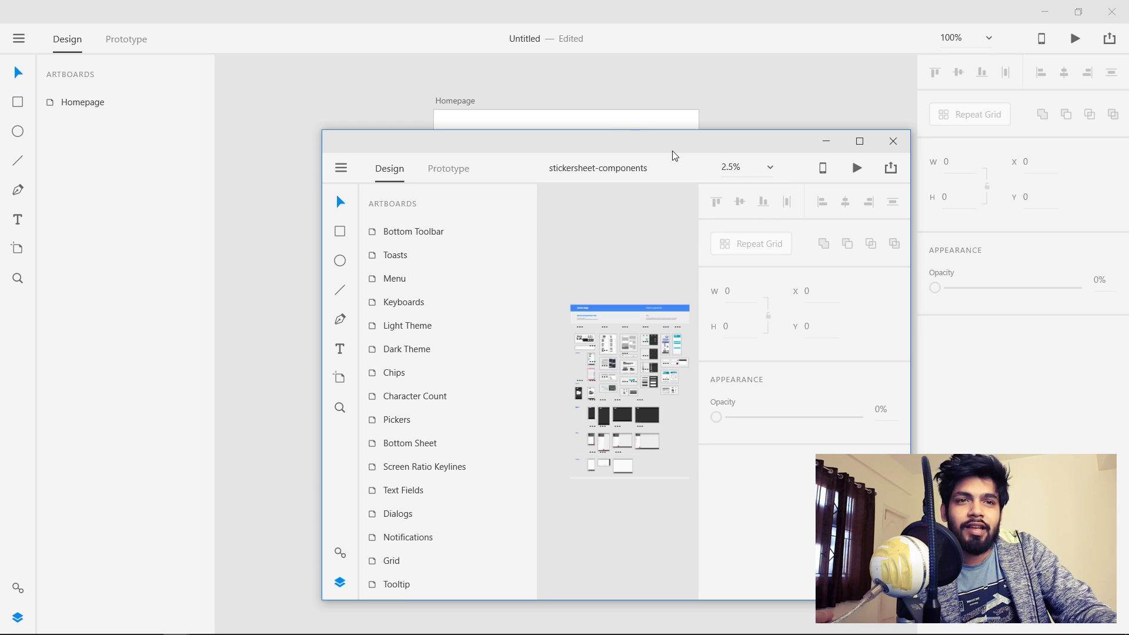
click(860, 141)
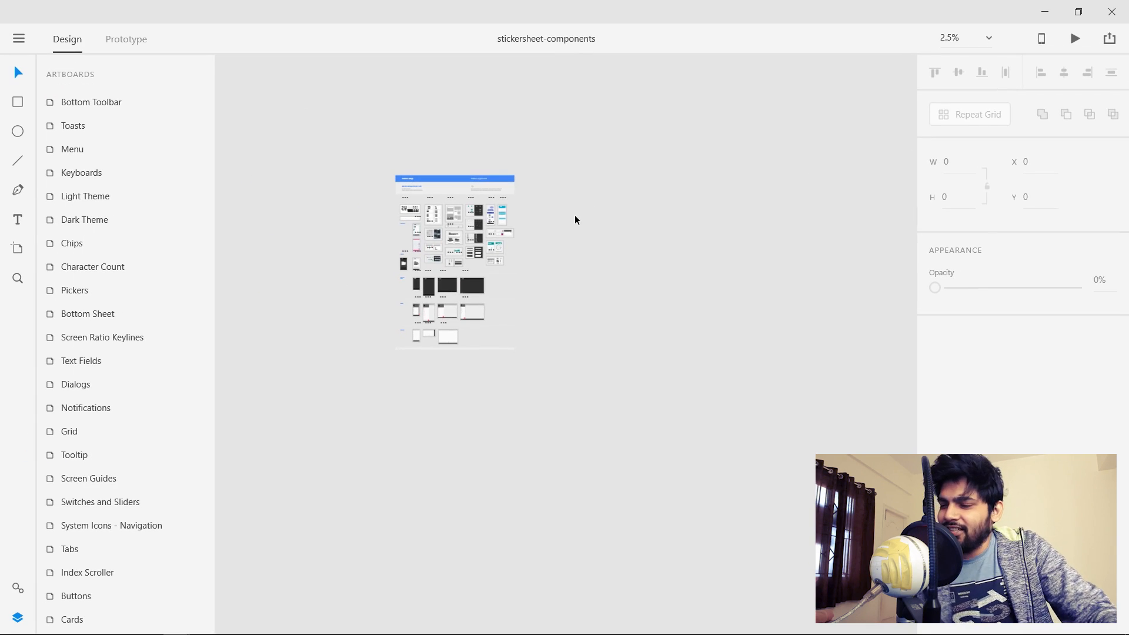
Examine the sticker sheet's Cards, Dialogs, Buttons, Index Scroller, Tabs, Notifications, Pickers and Bottom Toolbar artboards.
scroll(575, 220, up, 5)
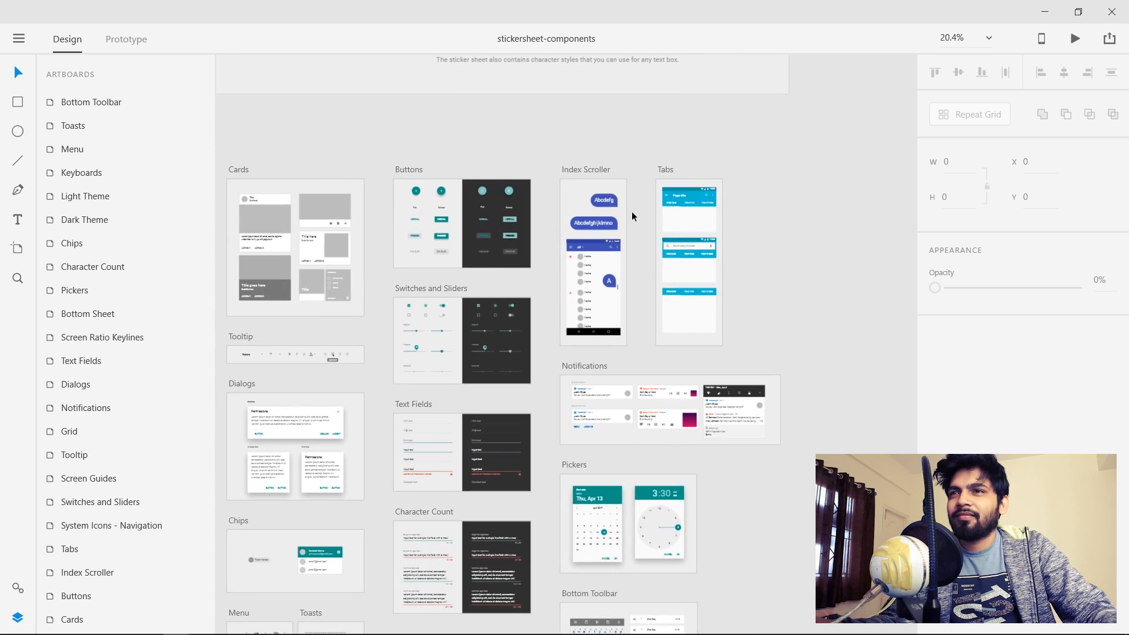
drag(483, 268, 681, 215)
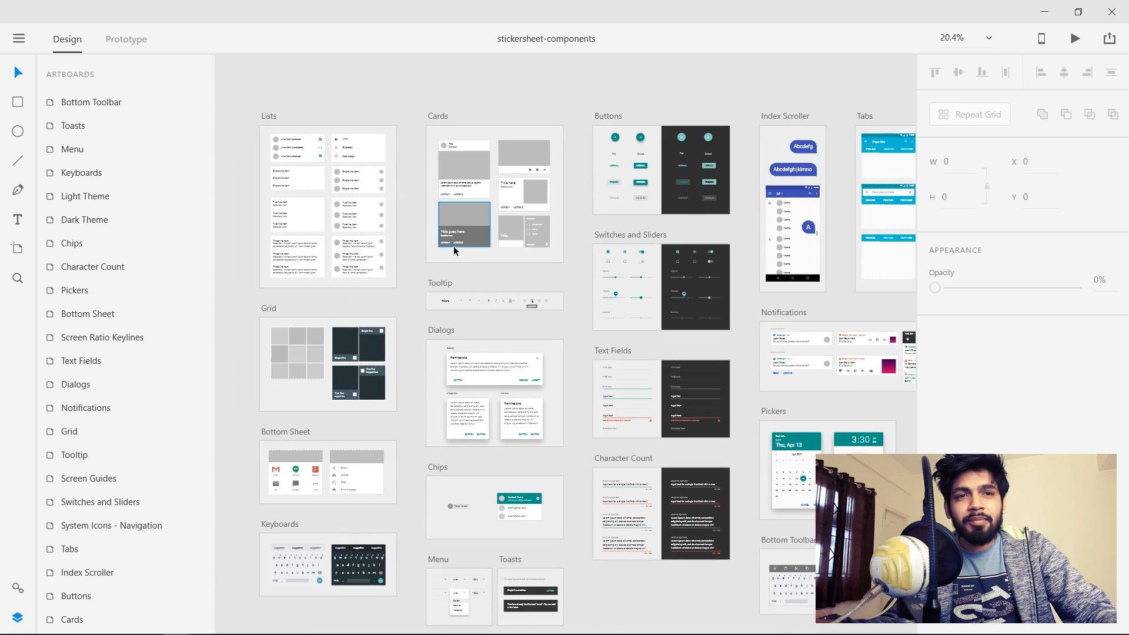
scroll(454, 251, up, 2)
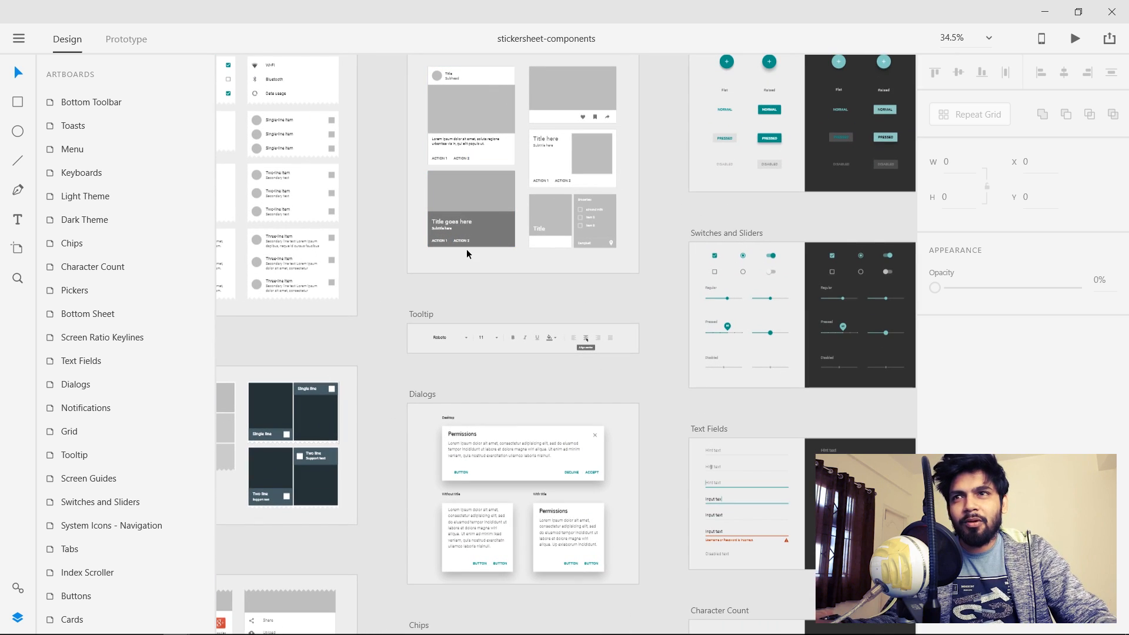
drag(603, 186, 536, 277)
drag(641, 262, 389, 241)
drag(637, 355, 460, 313)
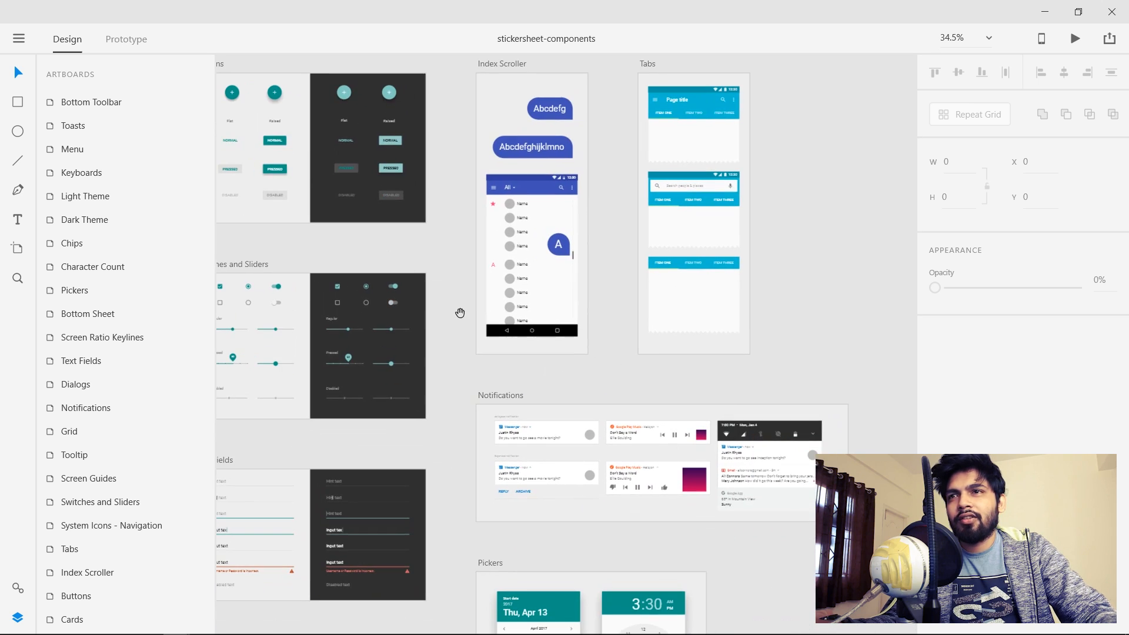
scroll(460, 313, down, 6)
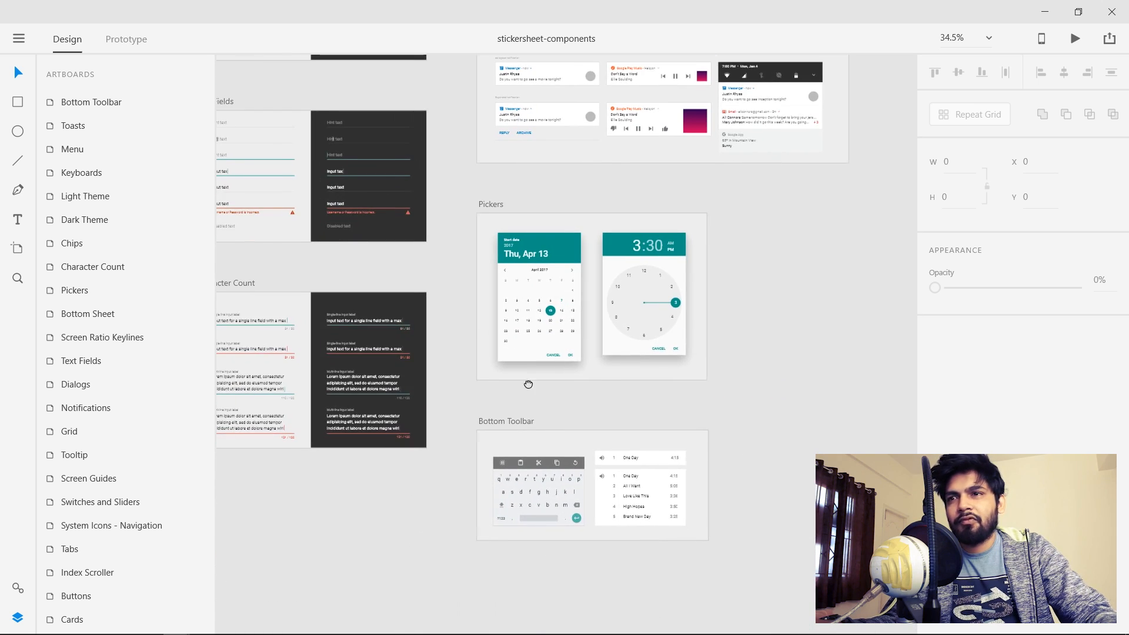
Examine the sticker sheet's Lists, Grid, Bottom Sheet, System Icons, Screen Guides and Screen Ratio Keylines artboards.
drag(528, 384, 674, 247)
drag(450, 307, 659, 184)
drag(432, 222, 713, 507)
drag(434, 335, 554, 407)
drag(362, 390, 592, 392)
drag(525, 231, 475, 312)
drag(558, 247, 491, 350)
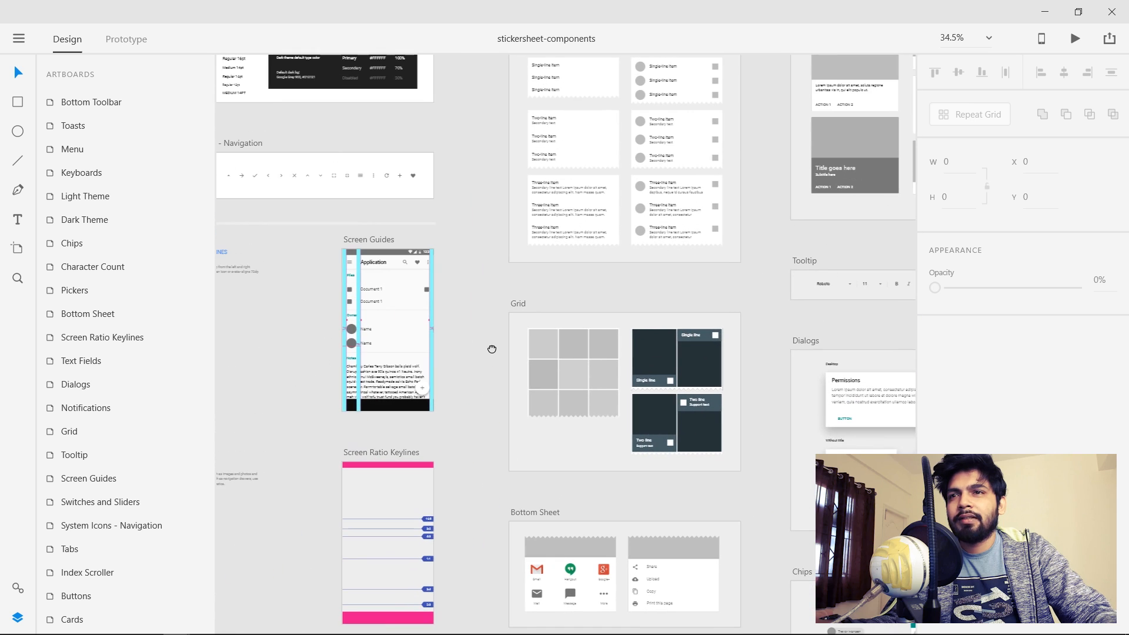
drag(517, 261, 588, 383)
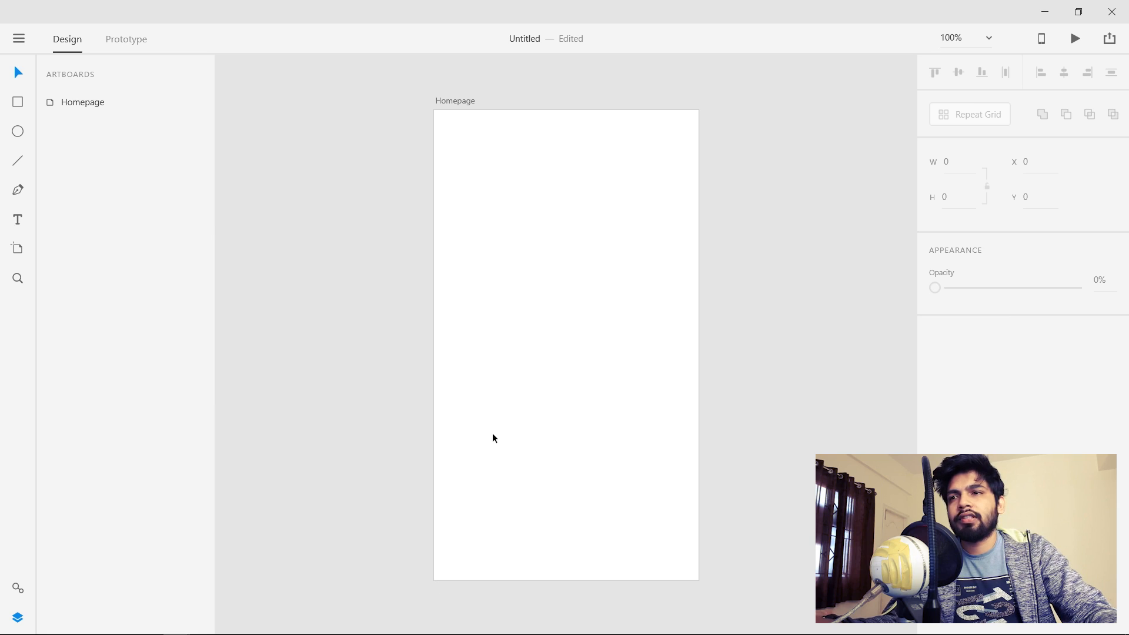
Switch to Chrome, load design.google.com in a new tab and open the site's Resources page.
key(alt+Tab)
key(alt+Tab)
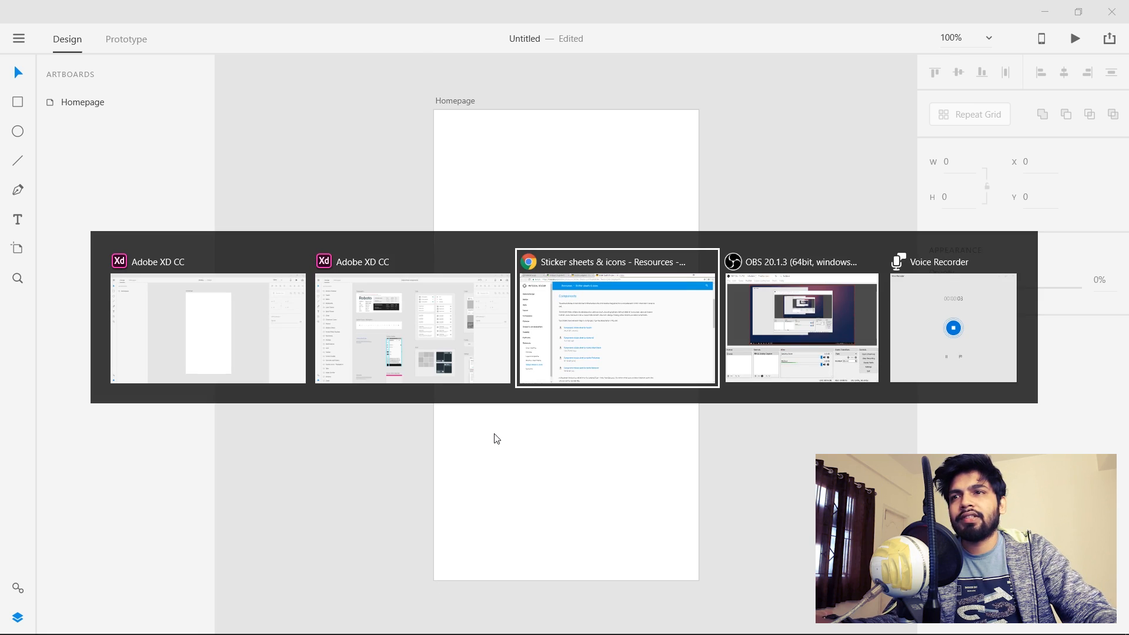
click(587, 16)
text(de)
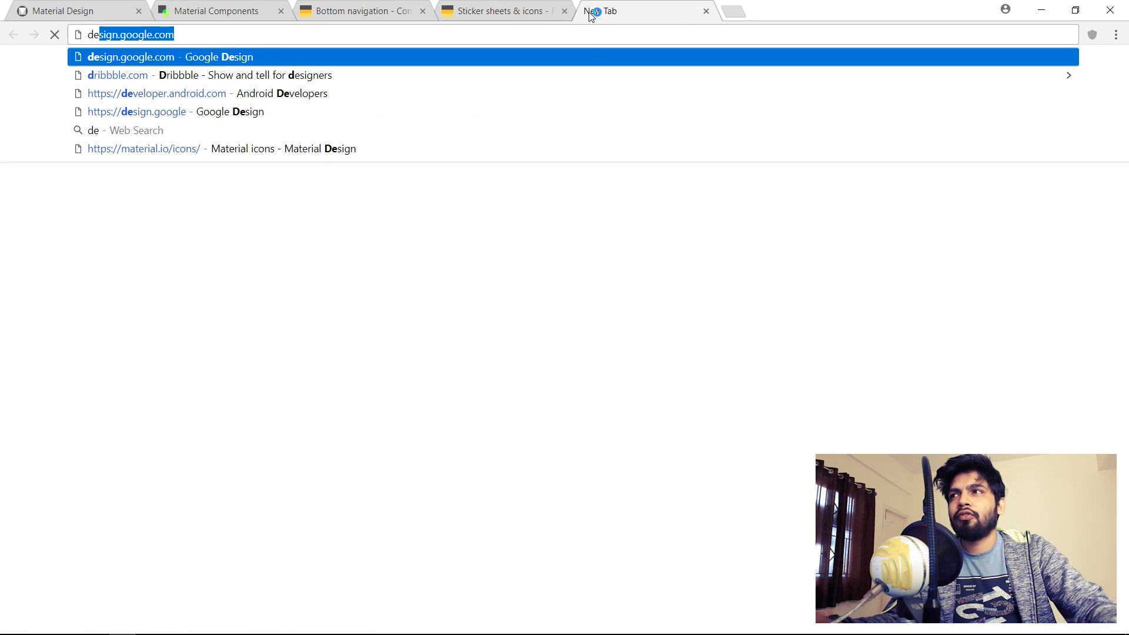
key(Return)
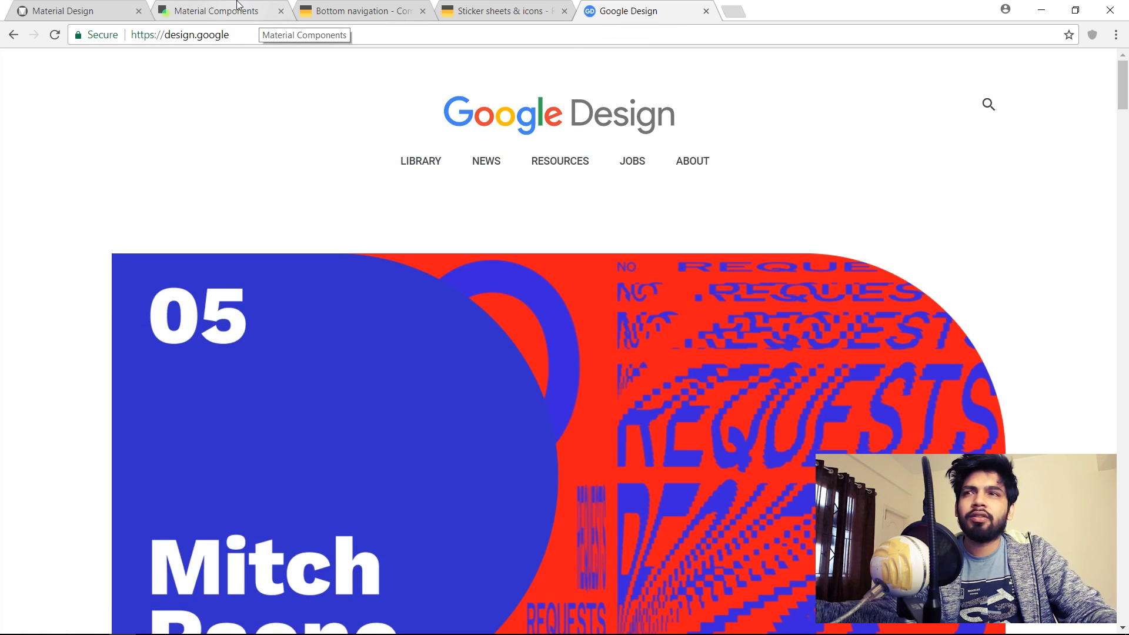
click(559, 171)
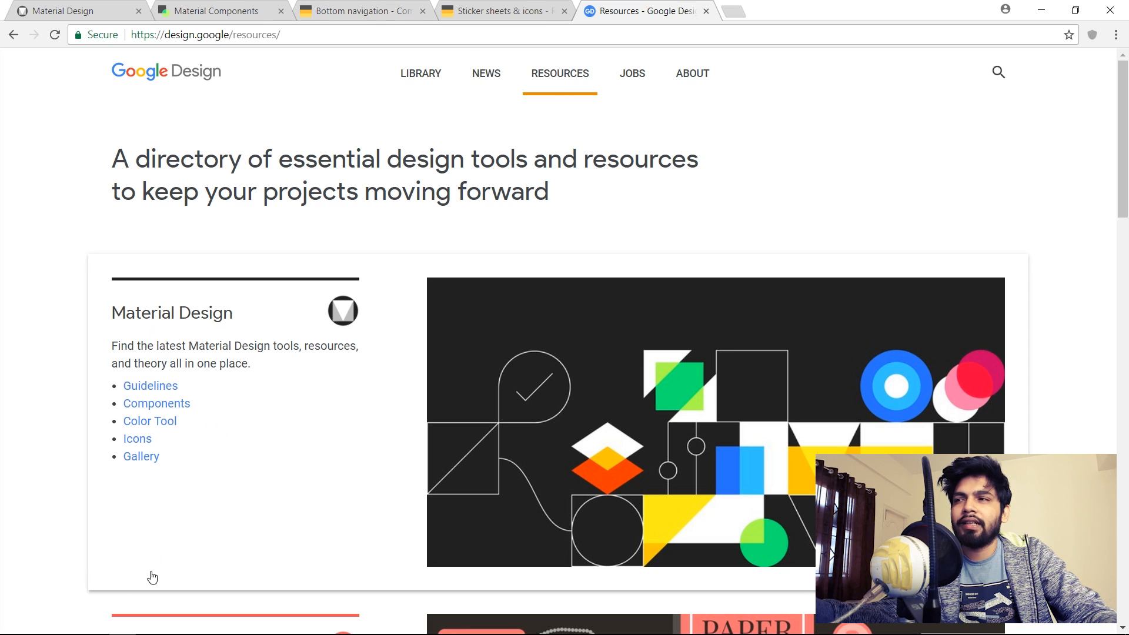
Look through the Material Design and Google Fonts resources and open the Roboto font page.
scroll(158, 529, down, 3)
scroll(170, 449, down, 5)
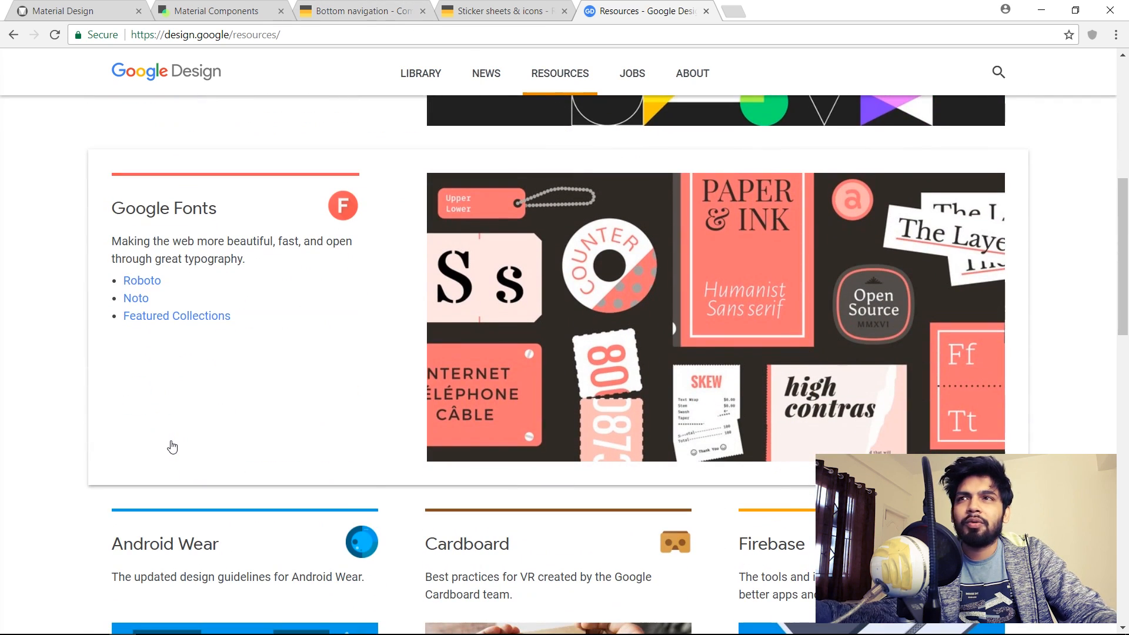
scroll(525, 303, up, 6)
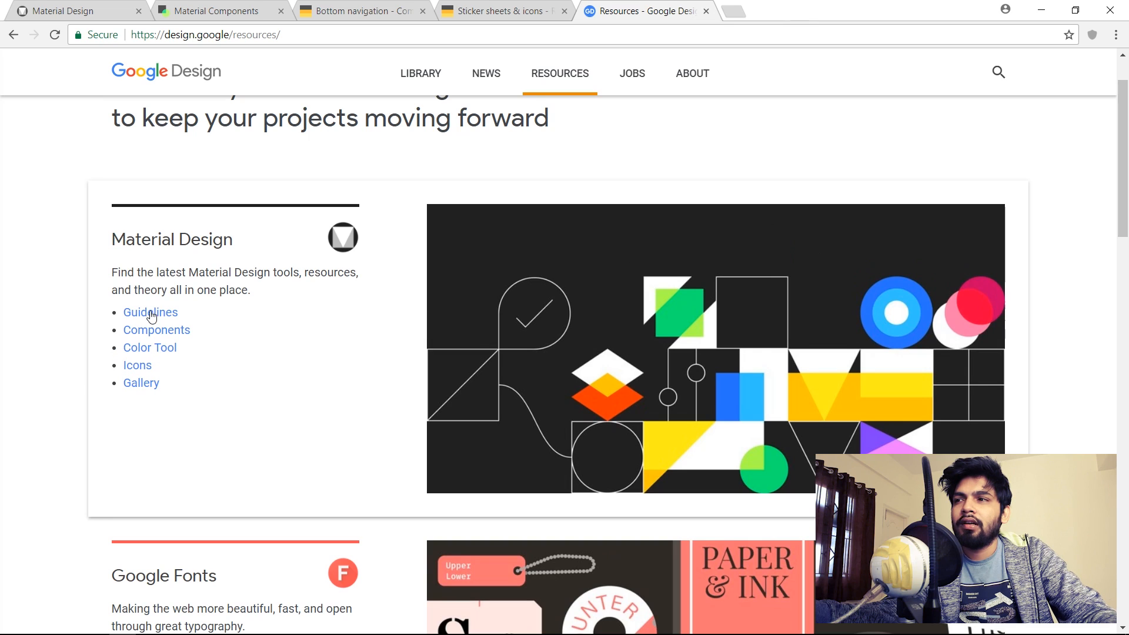
scroll(147, 381, down, 4)
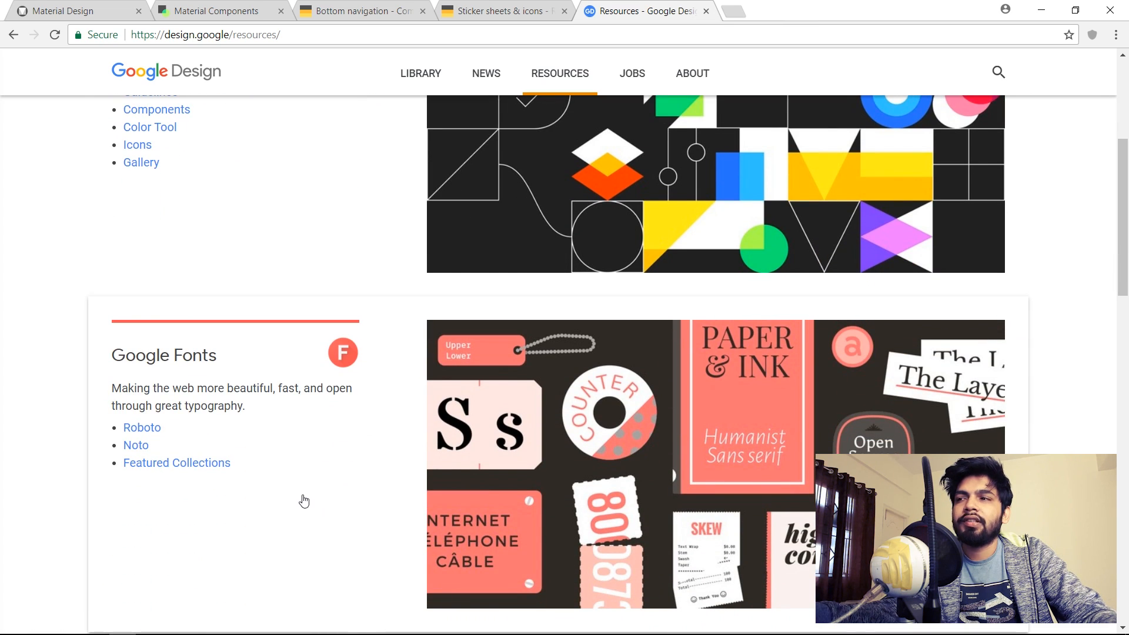
click(142, 431)
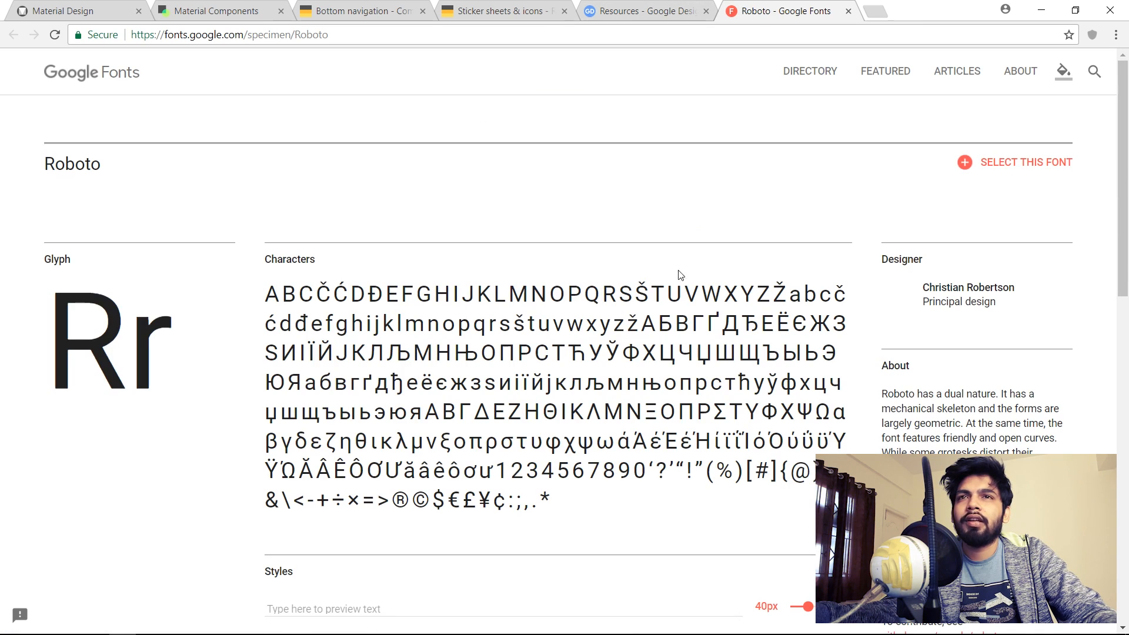
Open the Google Fonts directory search, return to the Roboto family page and select the font.
click(1094, 72)
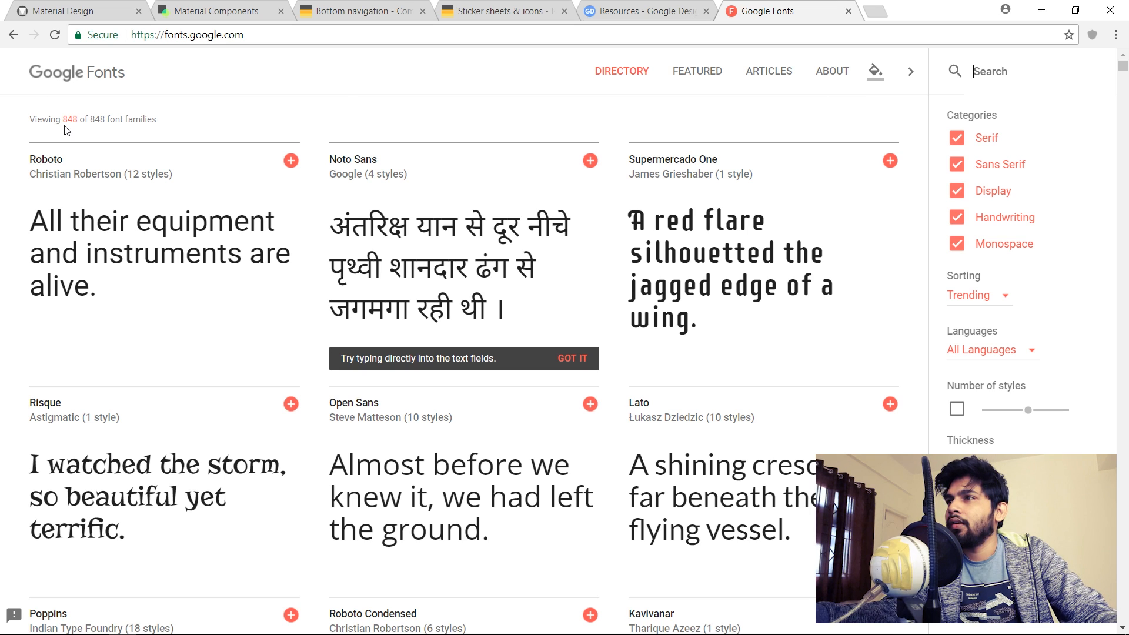
click(48, 166)
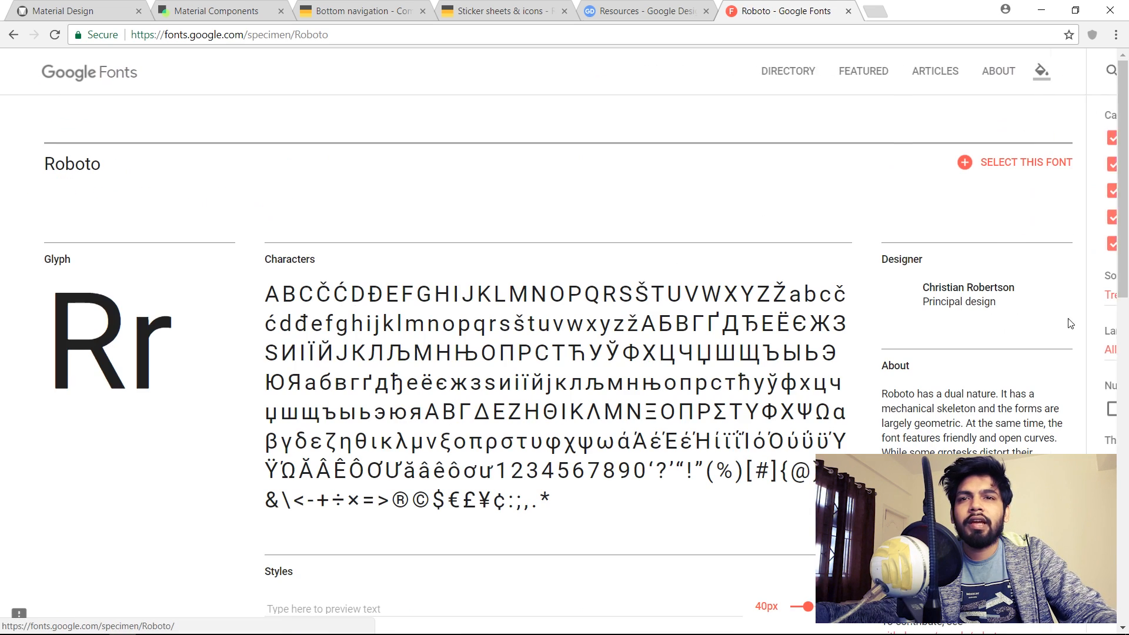
click(1038, 163)
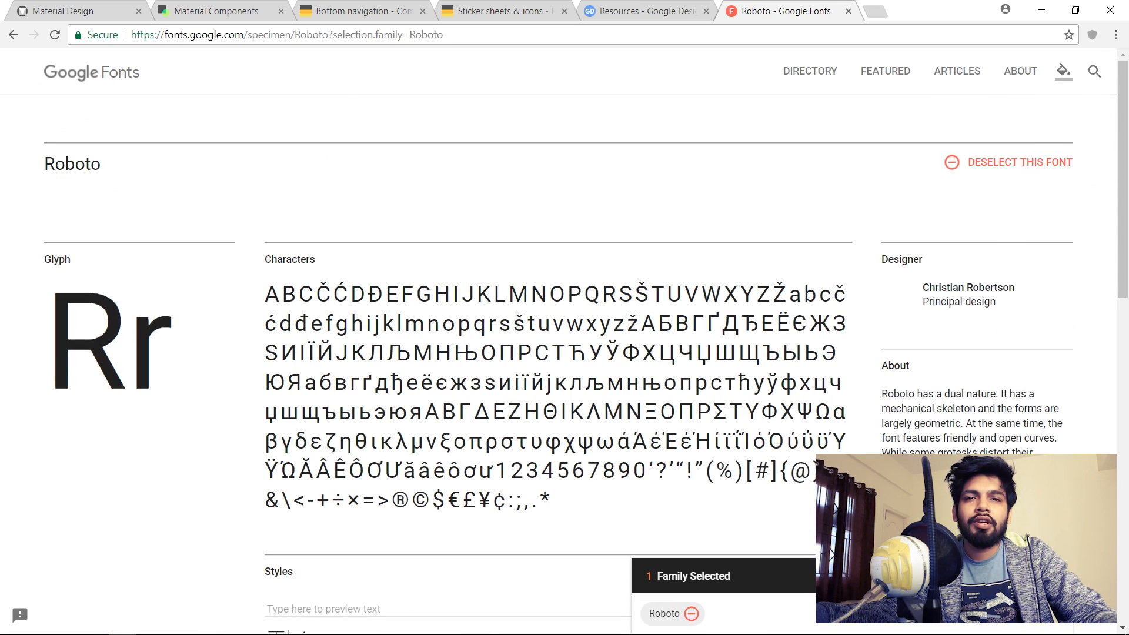
Expand the selected Roboto family's details and review its customizable font styles.
click(1047, 579)
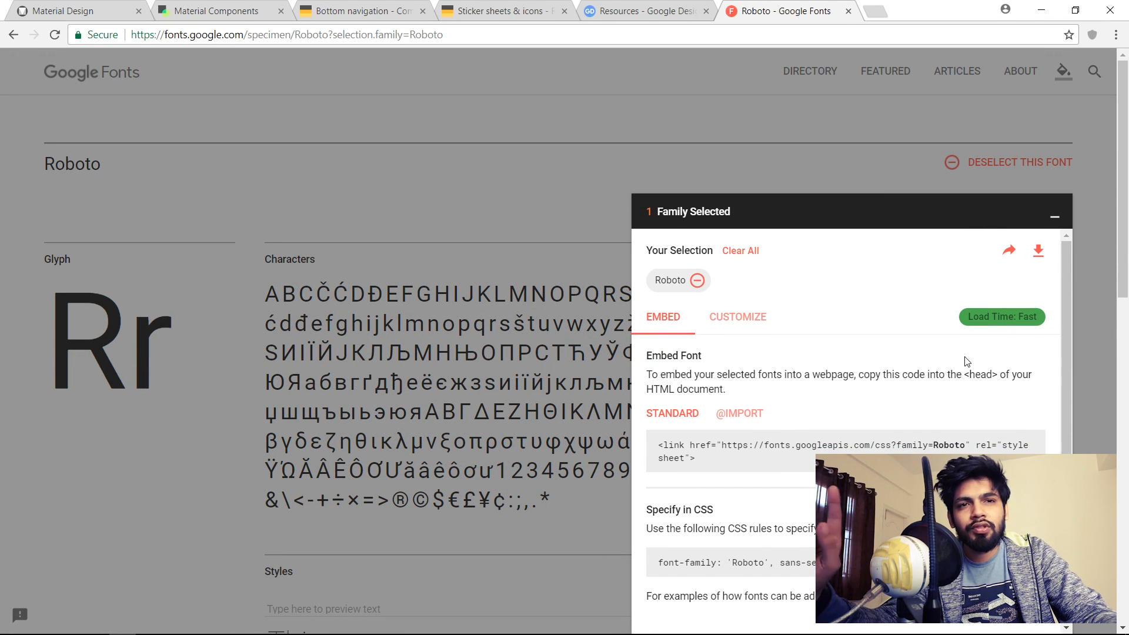
click(737, 318)
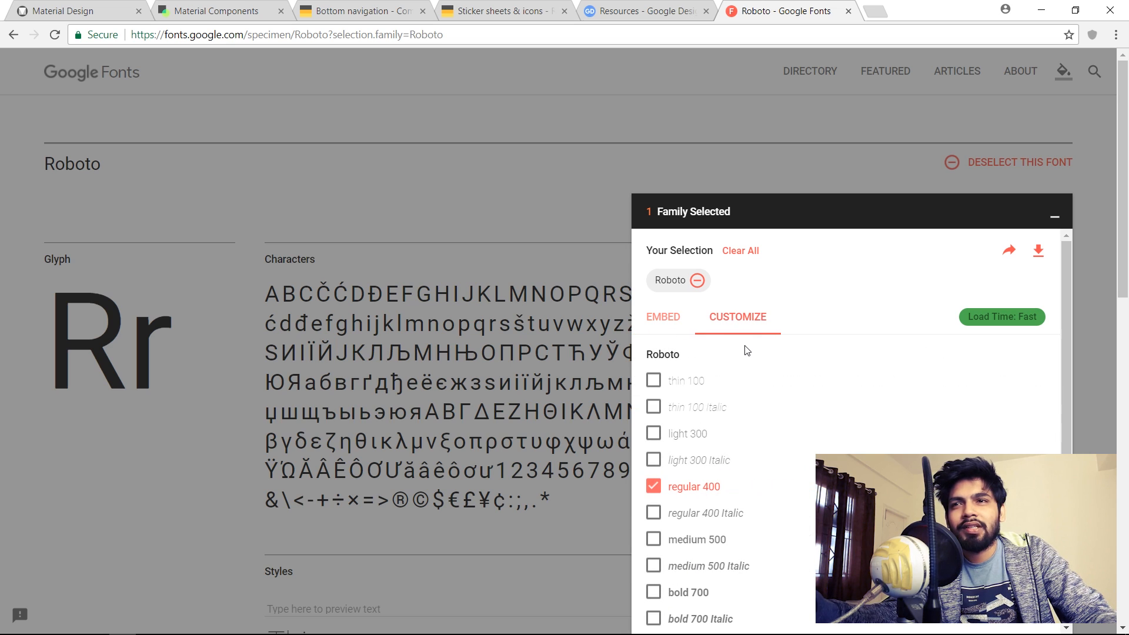
scroll(733, 381, down, 2)
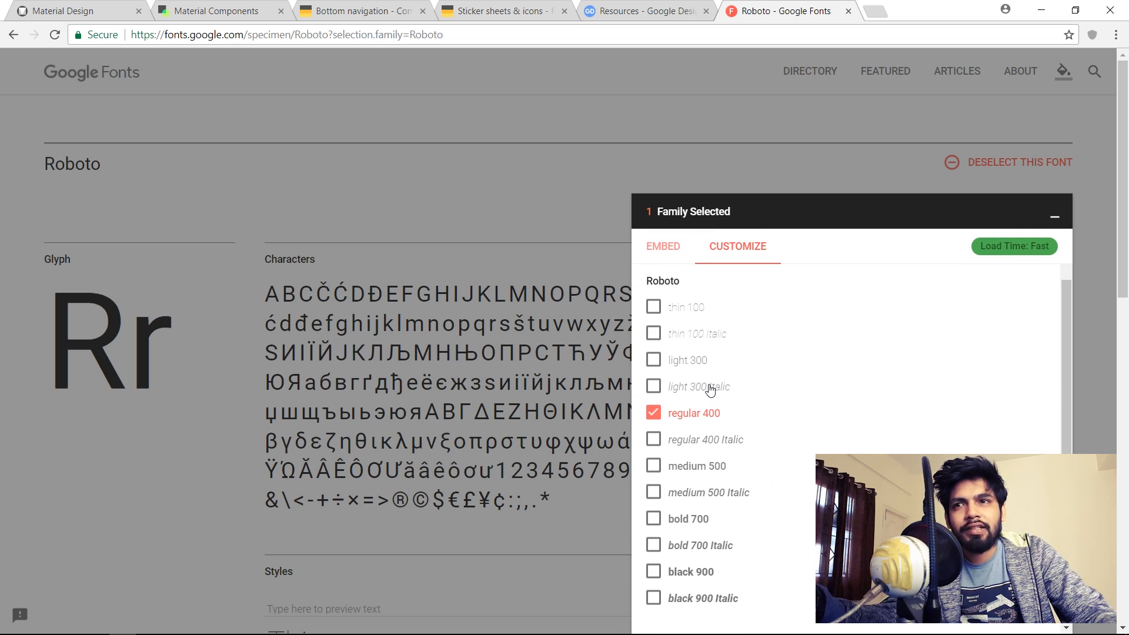
scroll(711, 389, up, 2)
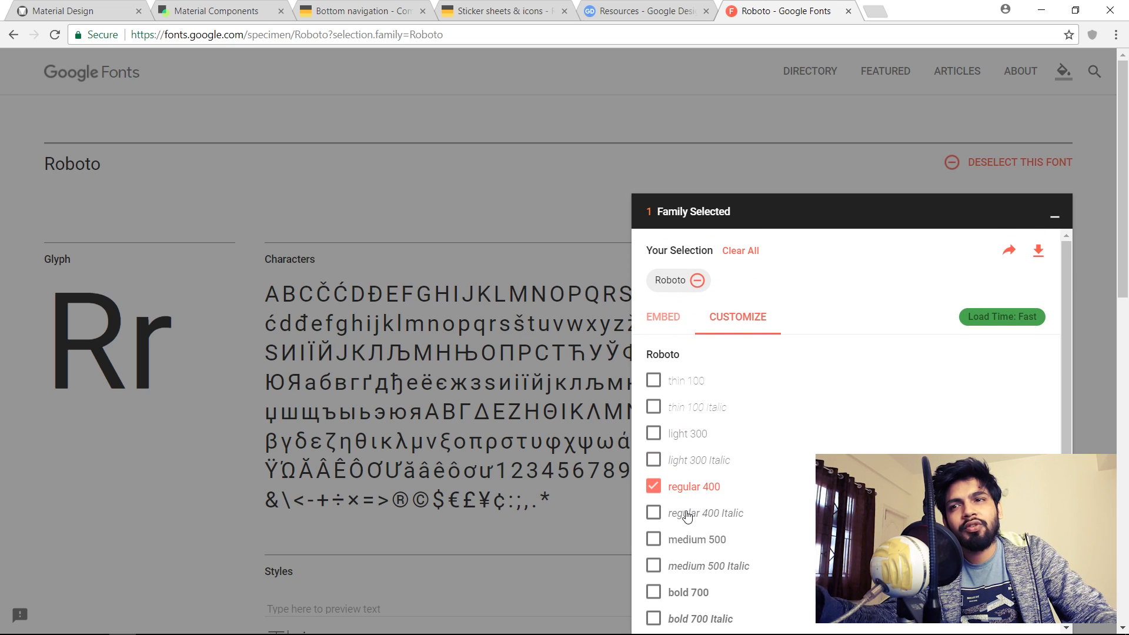
Try adding the medium 500, medium 500 Italic and bold 700 styles to the Roboto selection, and deselect them again.
click(682, 539)
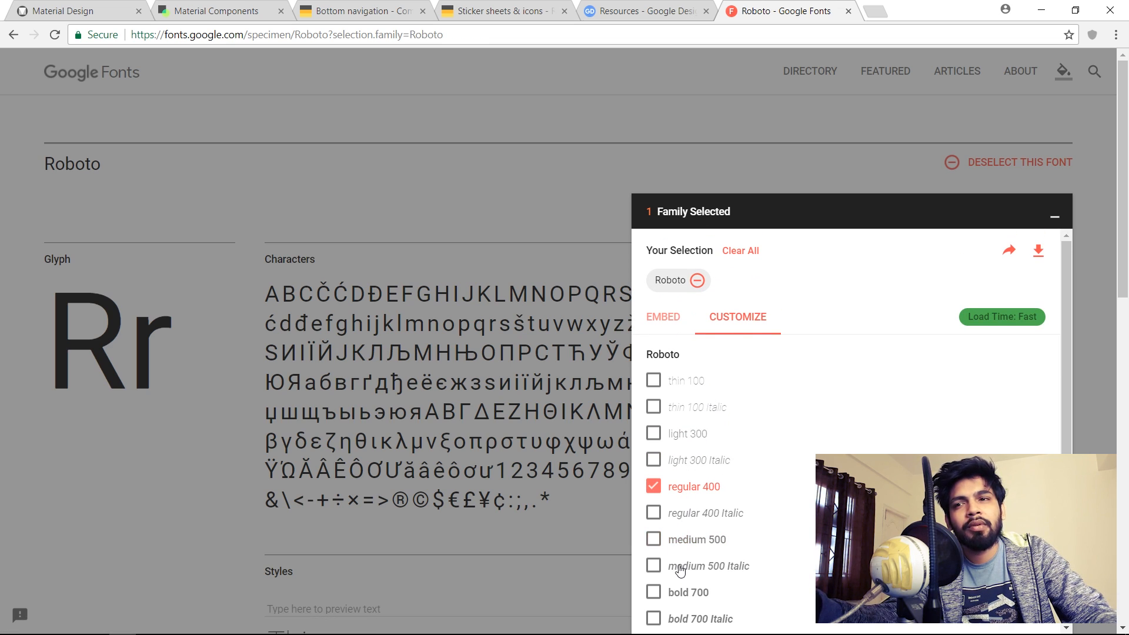
click(676, 566)
click(676, 592)
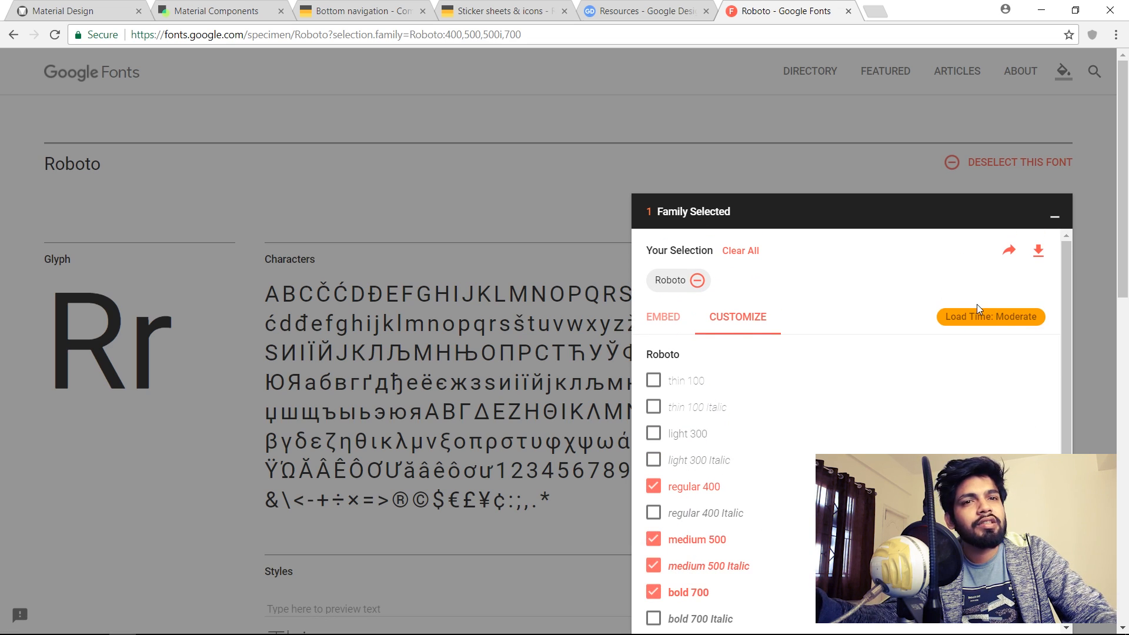
click(697, 544)
click(693, 594)
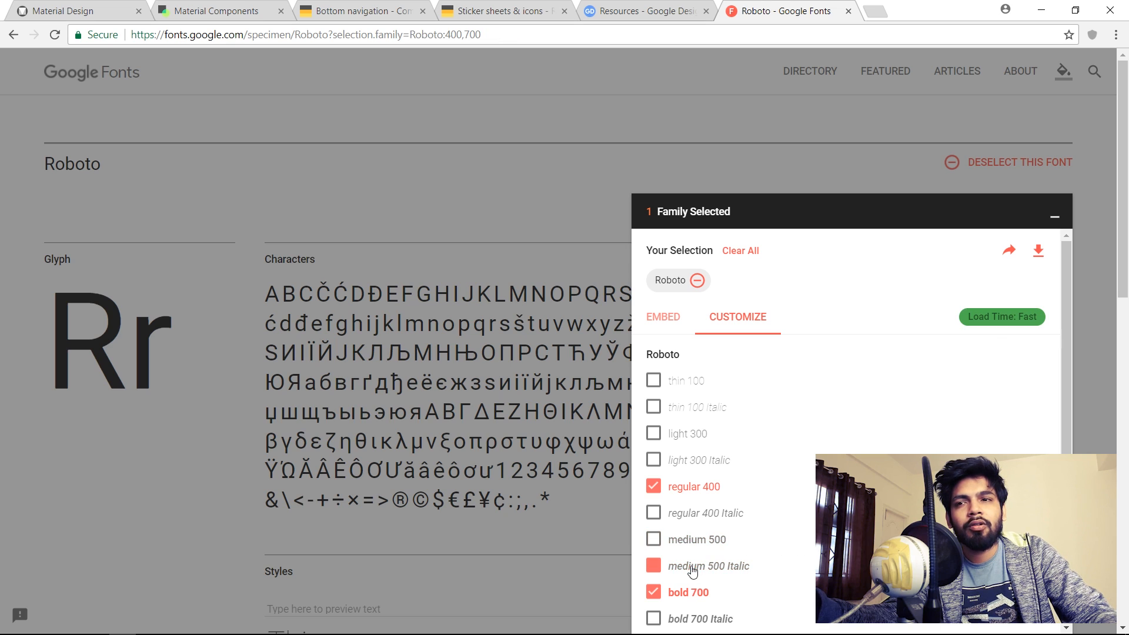
click(689, 569)
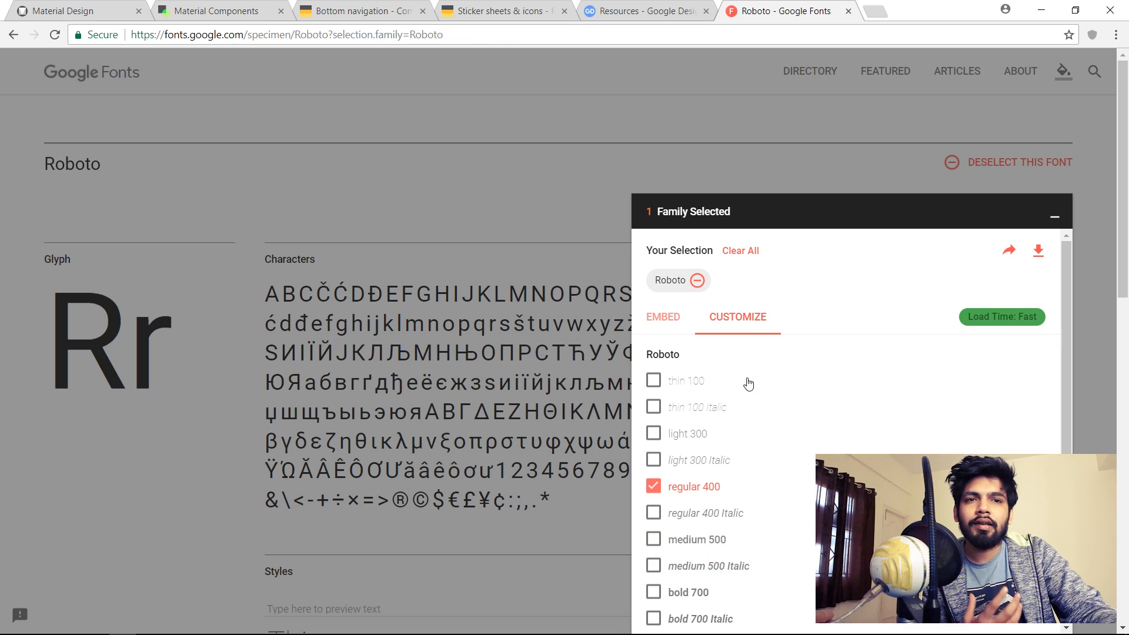
Examine the Roboto embed code and CSS rules, and close the Google Fonts page.
click(667, 321)
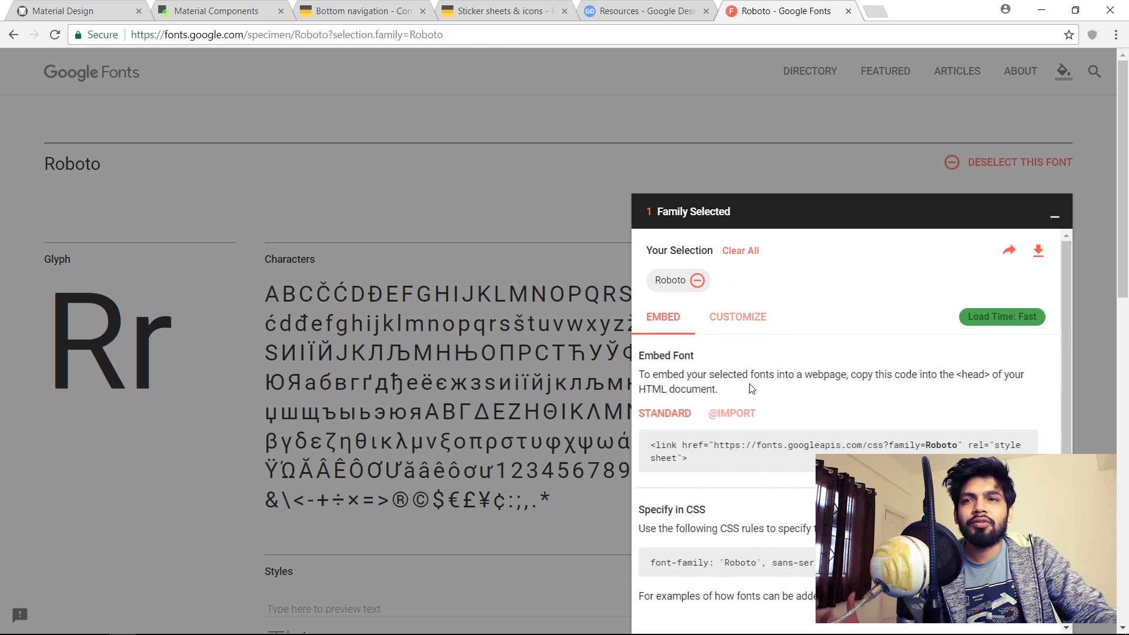
click(655, 433)
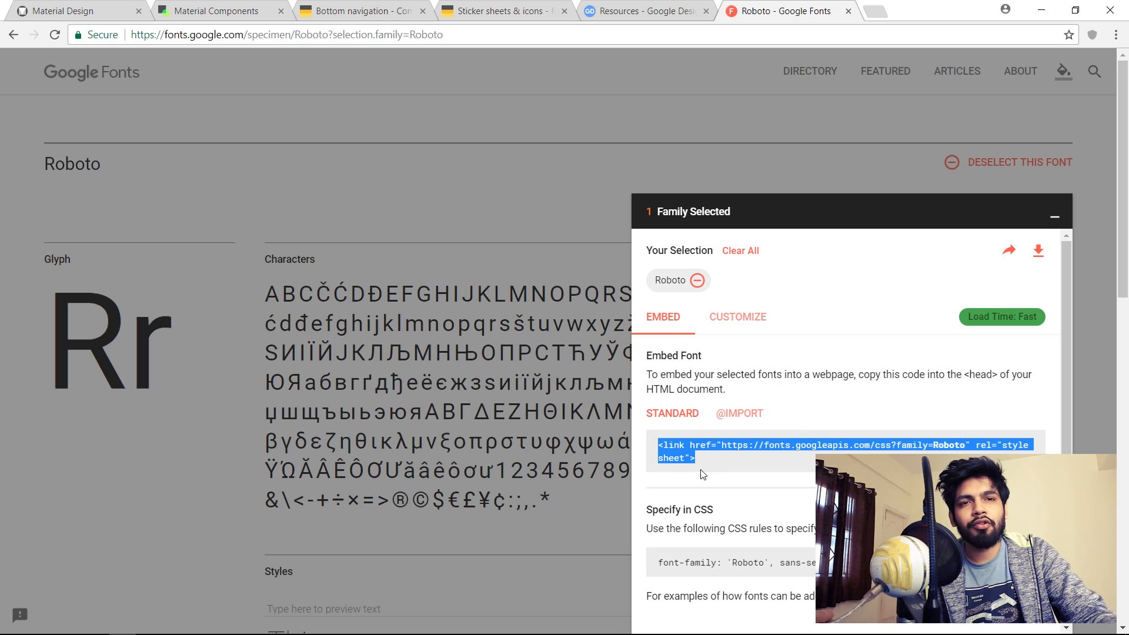
drag(724, 594, 599, 584)
click(756, 561)
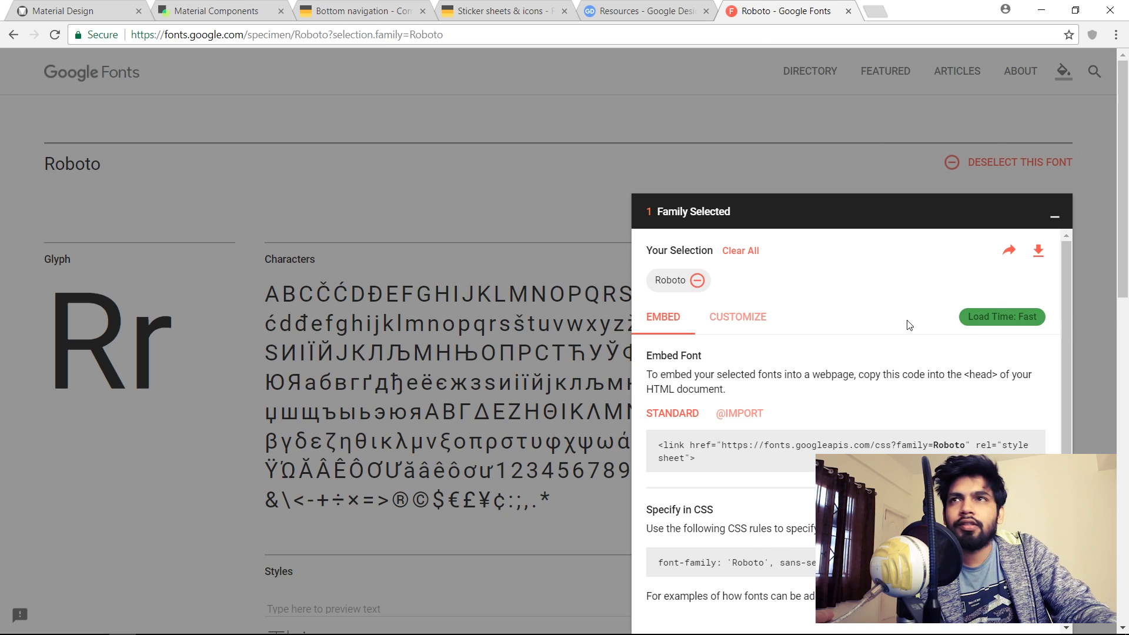
click(849, 10)
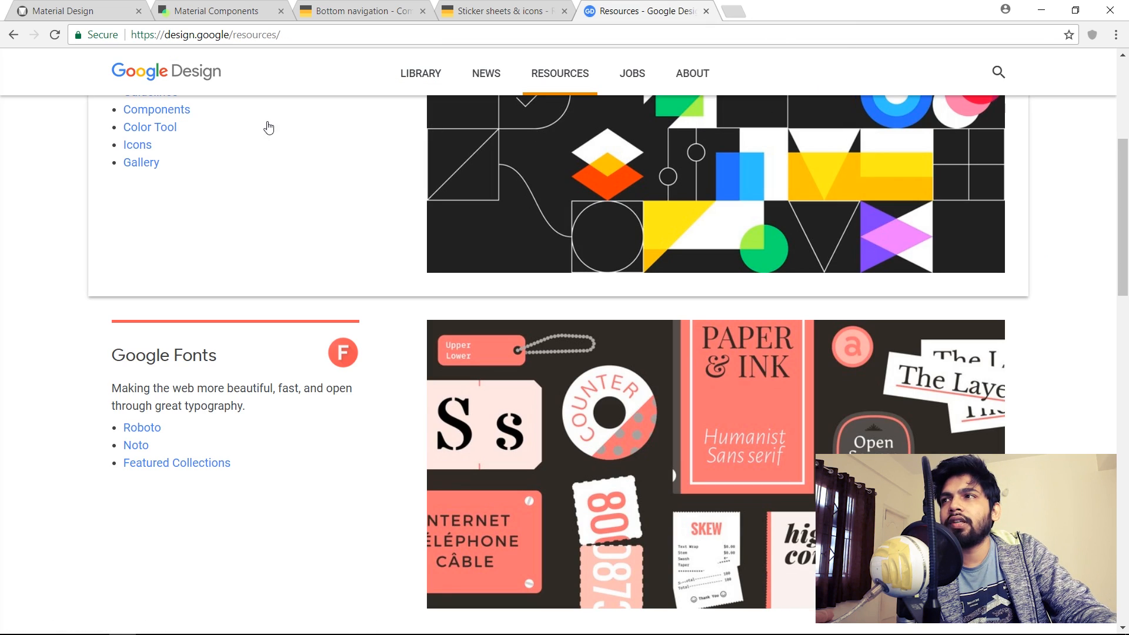
Switch from the Google Design resources to the stickersheet-components document in Adobe XD and view more of the sheet.
scroll(253, 219, up, 3)
scroll(253, 219, up, 1)
mouse_move(371, 632)
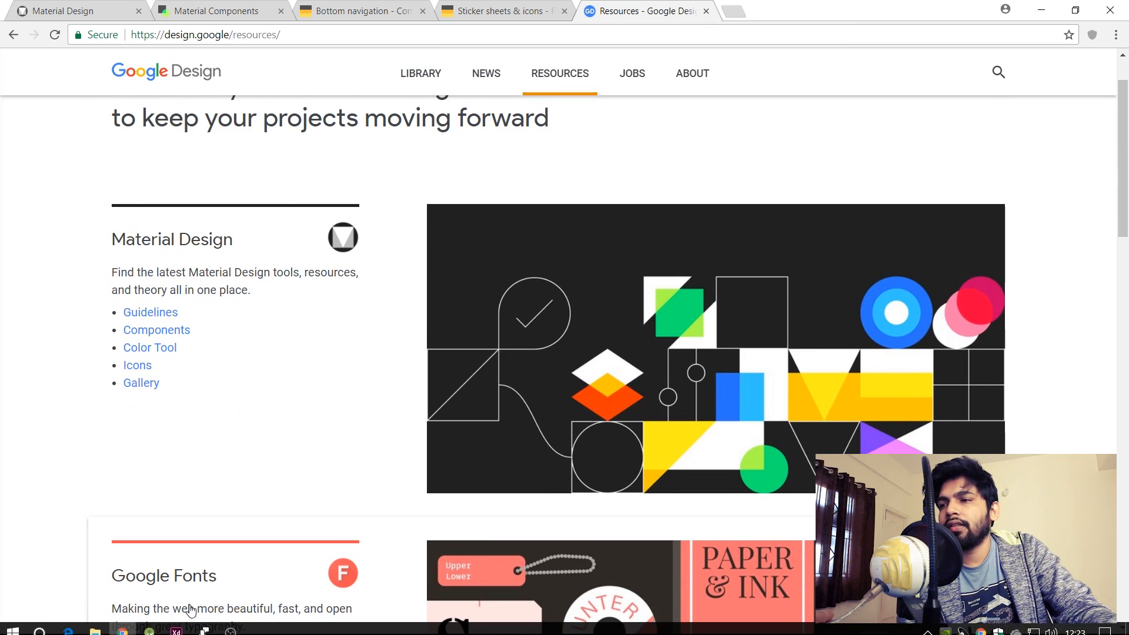
mouse_move(175, 631)
click(252, 559)
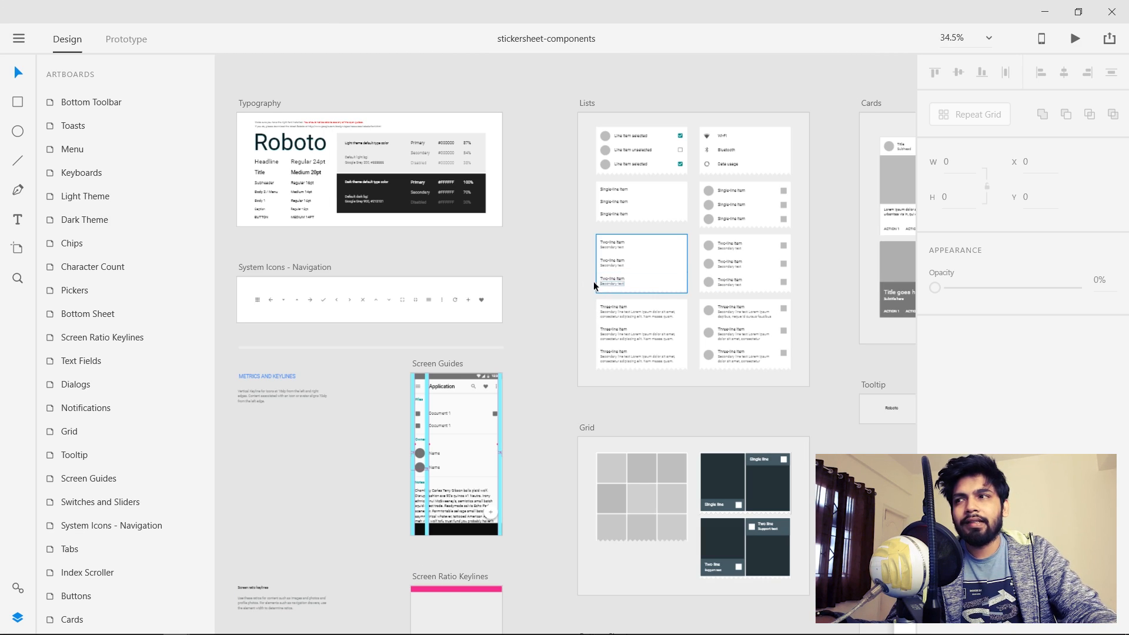
scroll(556, 256, down, 3)
Switch to Chrome and revisit the open Material Design pages, ending on the Bottom navigation guidelines.
key(alt+Tab)
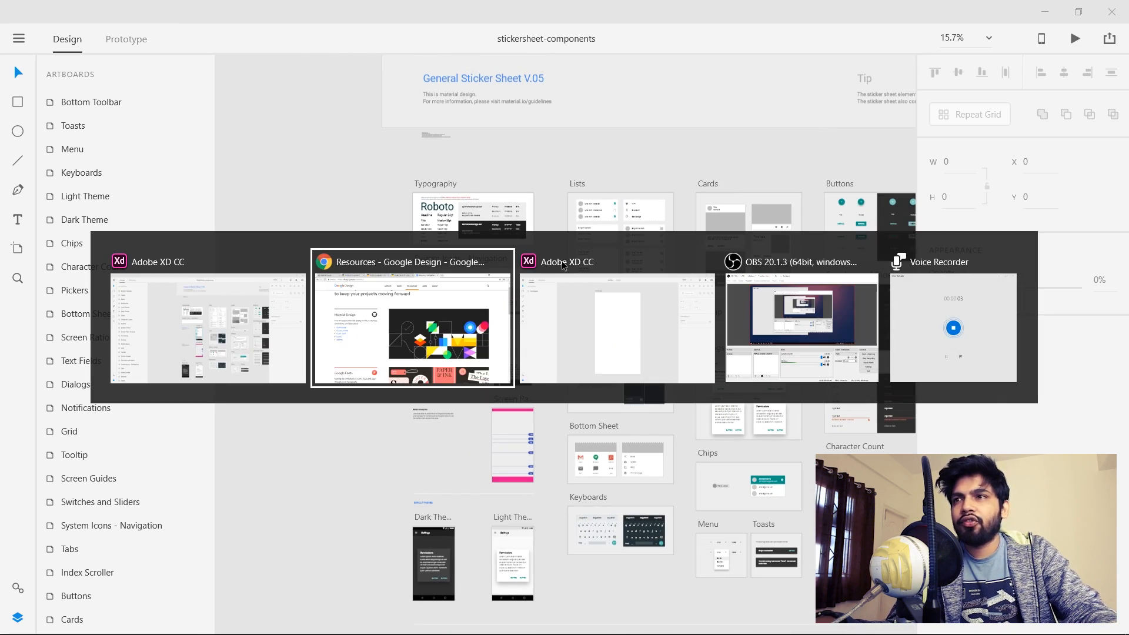
key(alt+Tab)
key(alt+Tab)
key(alt+Tab)
key(alt+Tab)
key(alt+Tab)
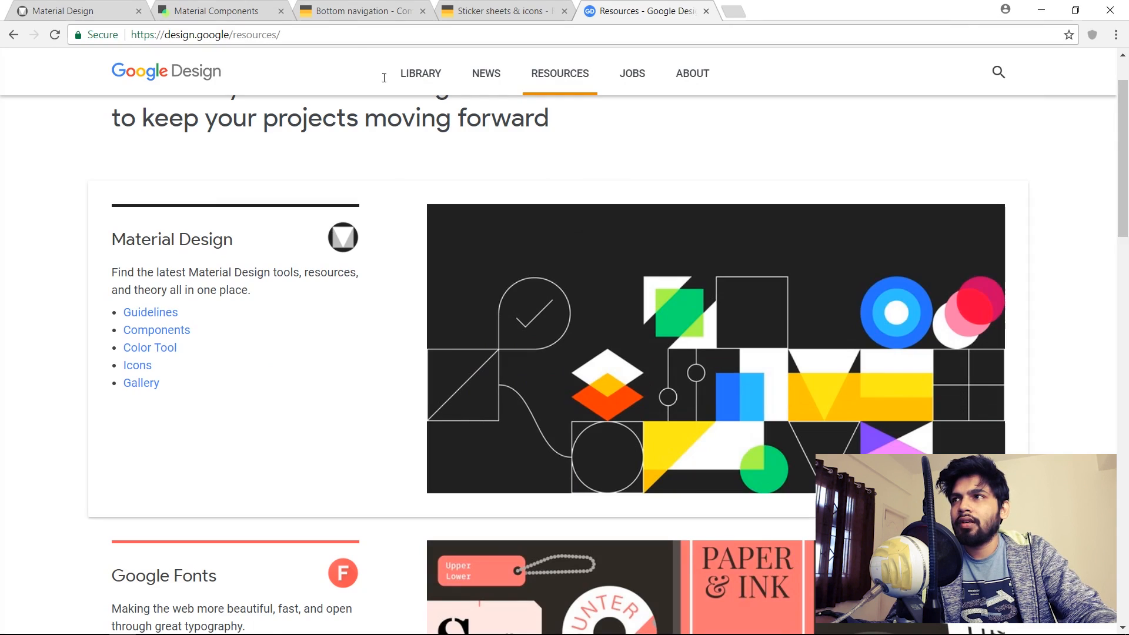
click(182, 8)
click(98, 7)
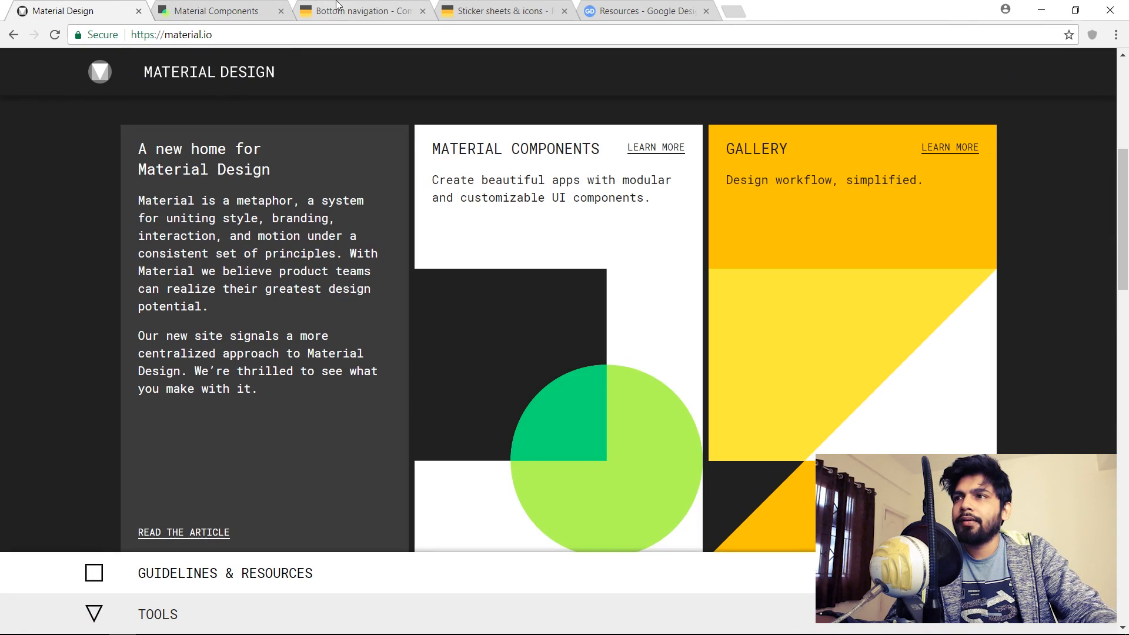
click(421, 7)
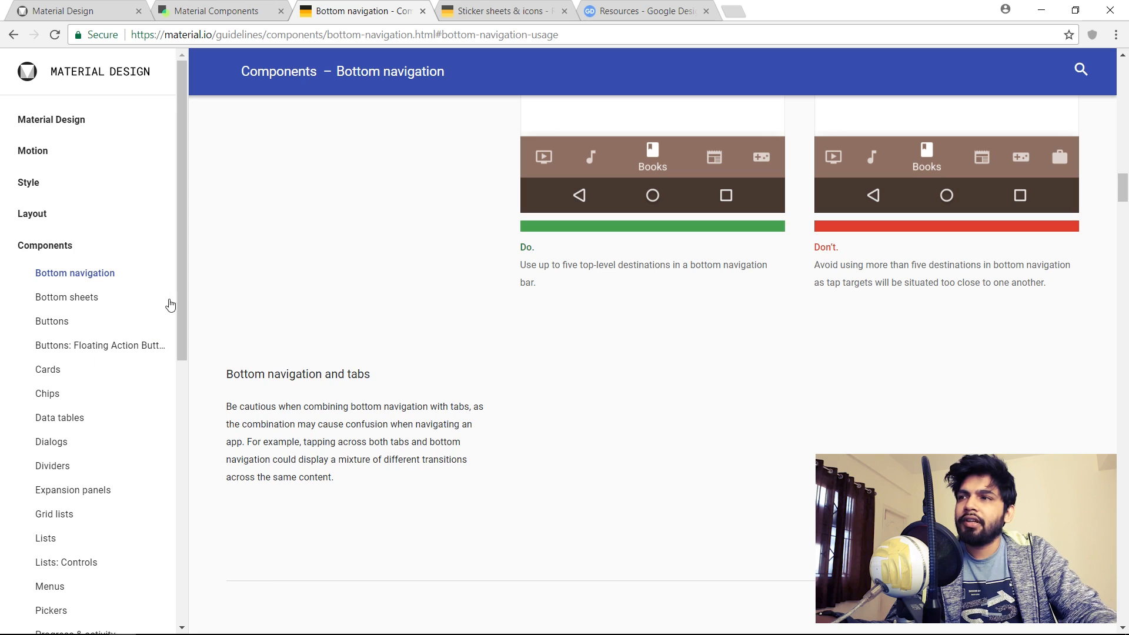
drag(182, 309, 224, 382)
Switch to the sticker sheet in Adobe XD and locate the bottom bar of the Bottom Navigation - Mobile artboard.
key(alt+Tab)
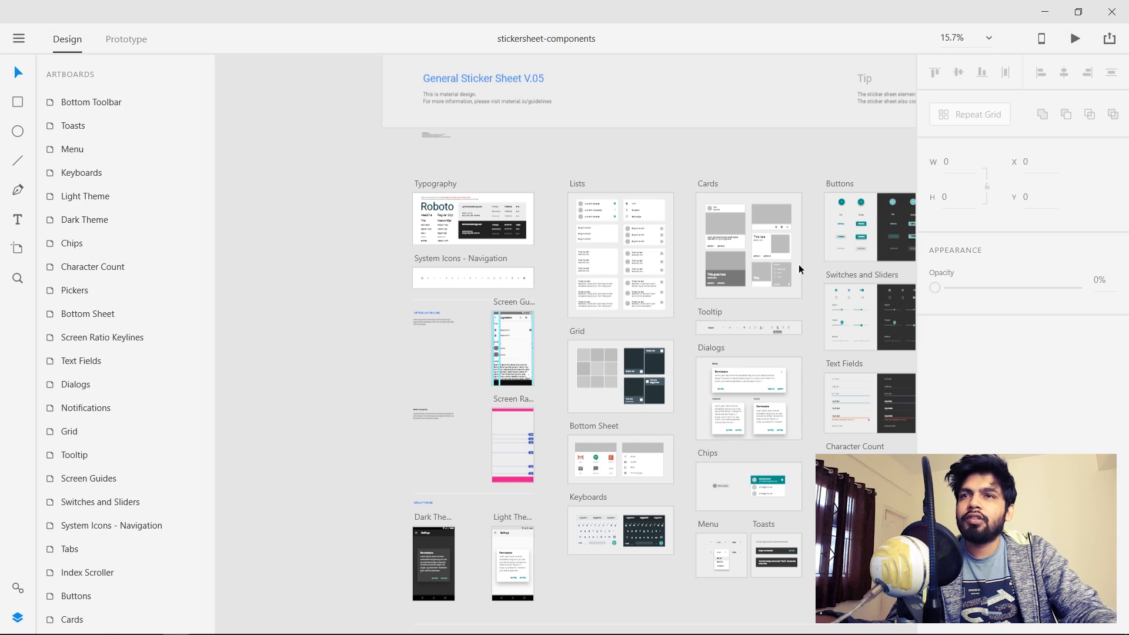
scroll(800, 269, right, 5)
scroll(800, 269, down, 3)
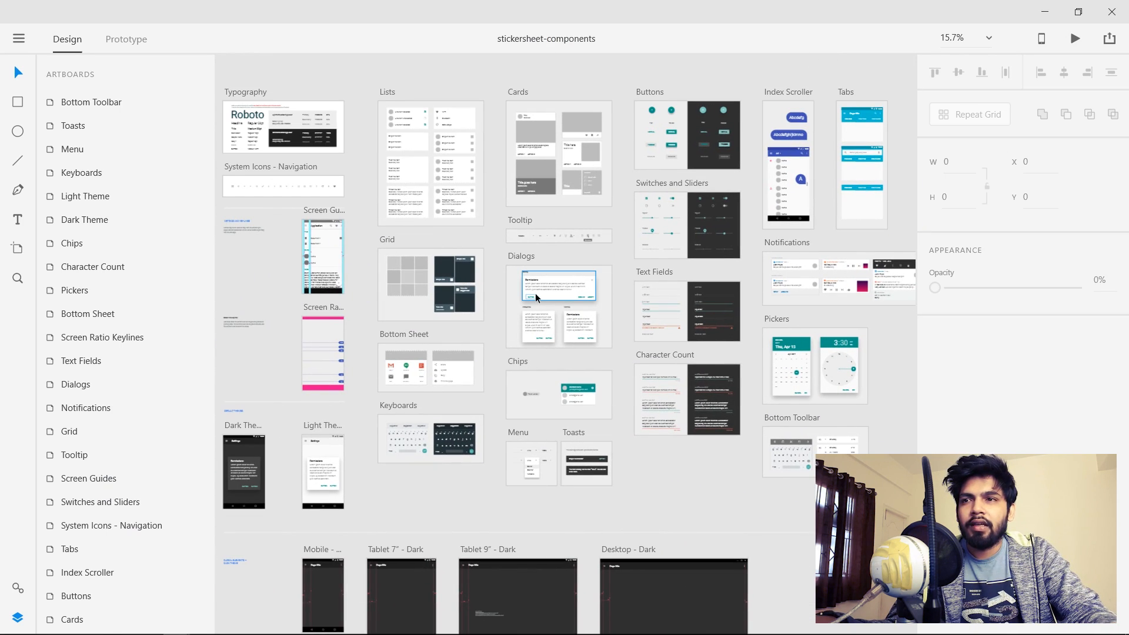
scroll(535, 294, down, 5)
scroll(414, 326, up, 4)
drag(242, 606, 504, 279)
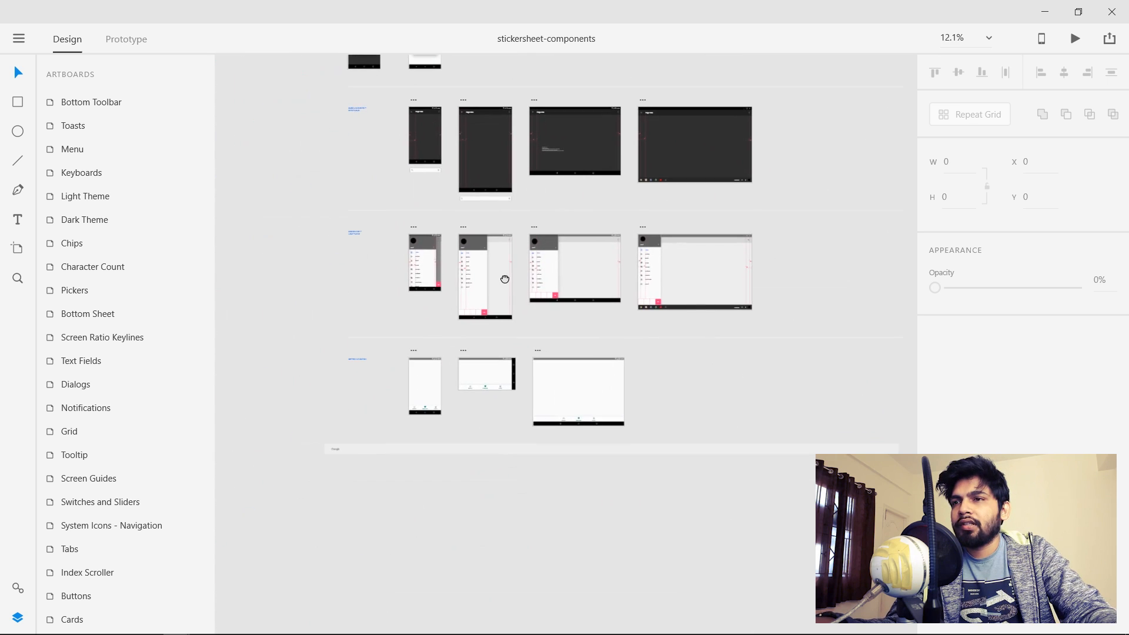
scroll(431, 421, up, 5)
scroll(482, 461, left, 3)
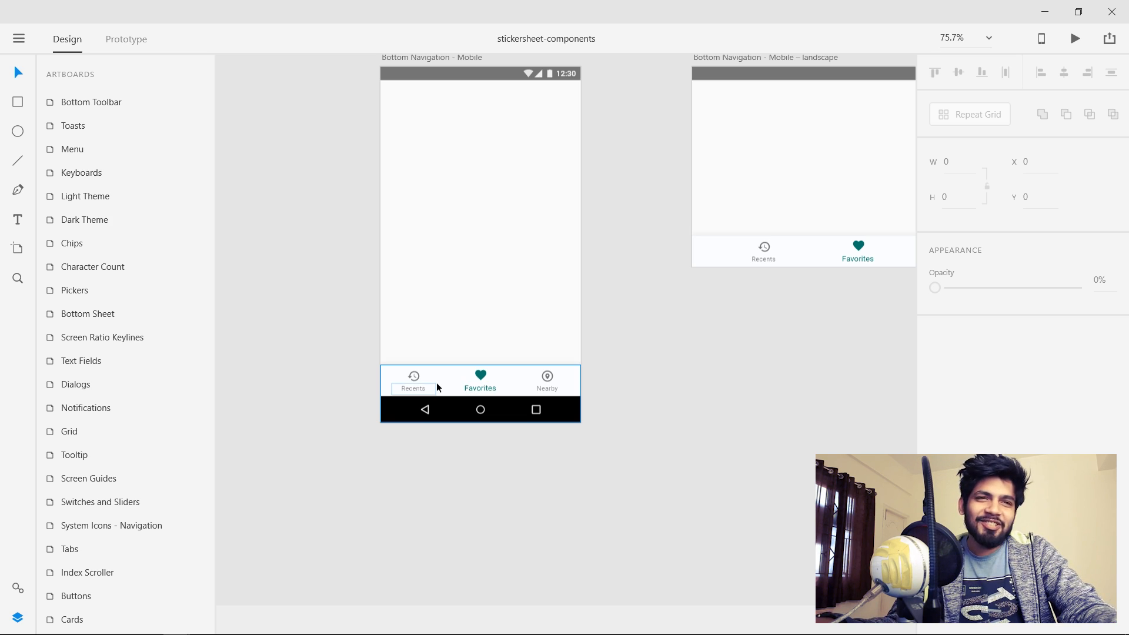
scroll(505, 376, up, 1)
scroll(504, 374, up, 5)
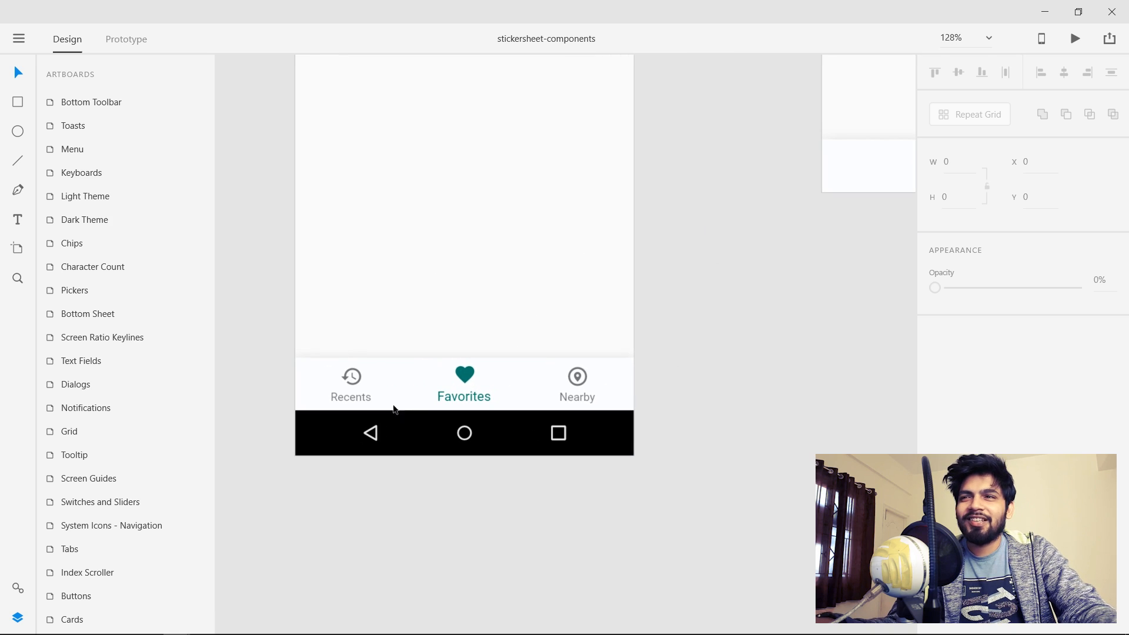
Inspect the toolbar group on the Bottom Navigation - Mobile artboard, including its content and background subgroups.
click(429, 393)
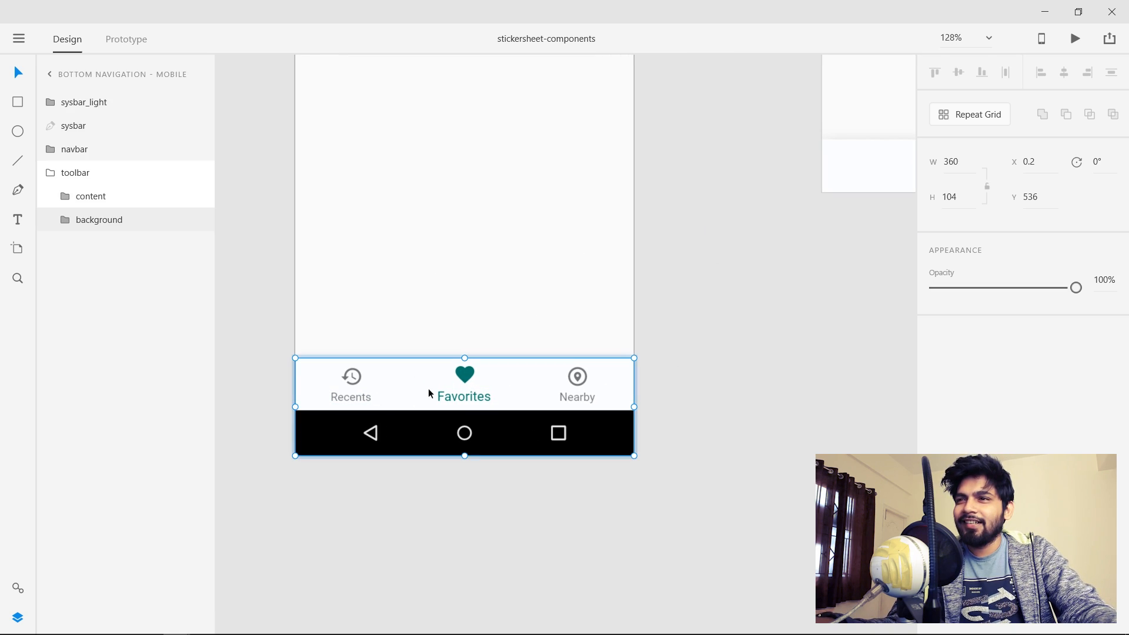
click(445, 471)
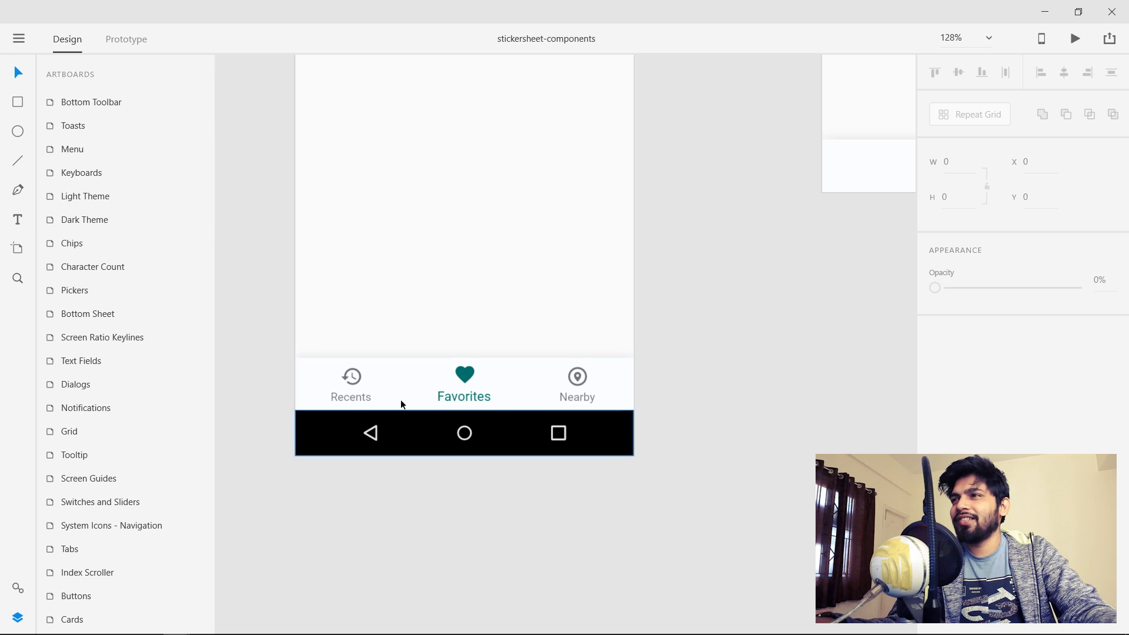
click(361, 391)
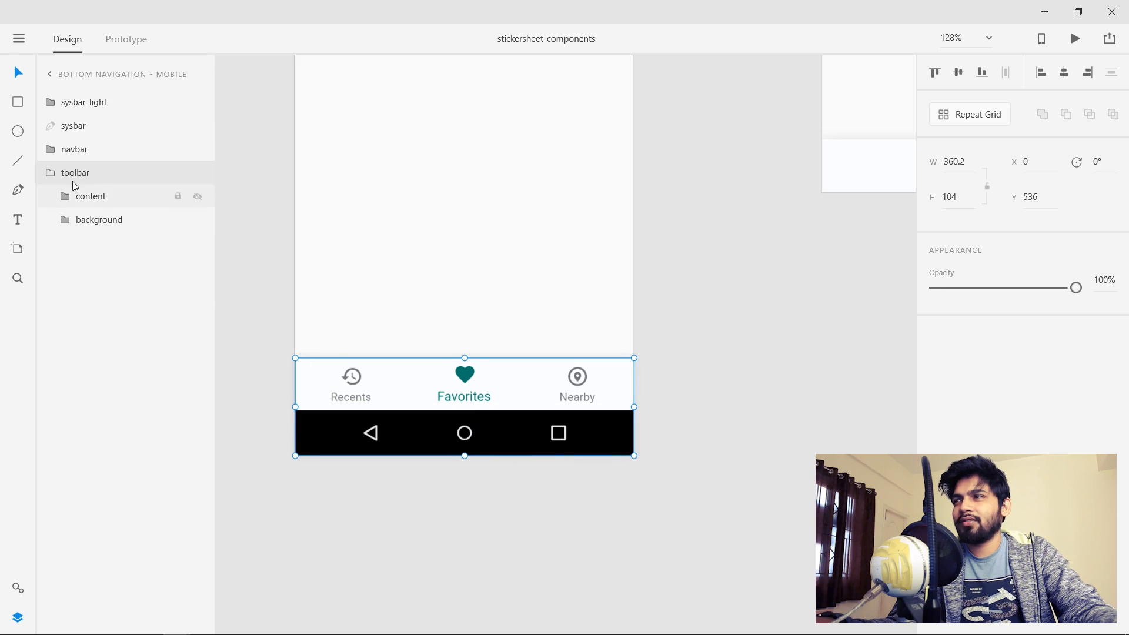
click(100, 200)
click(103, 224)
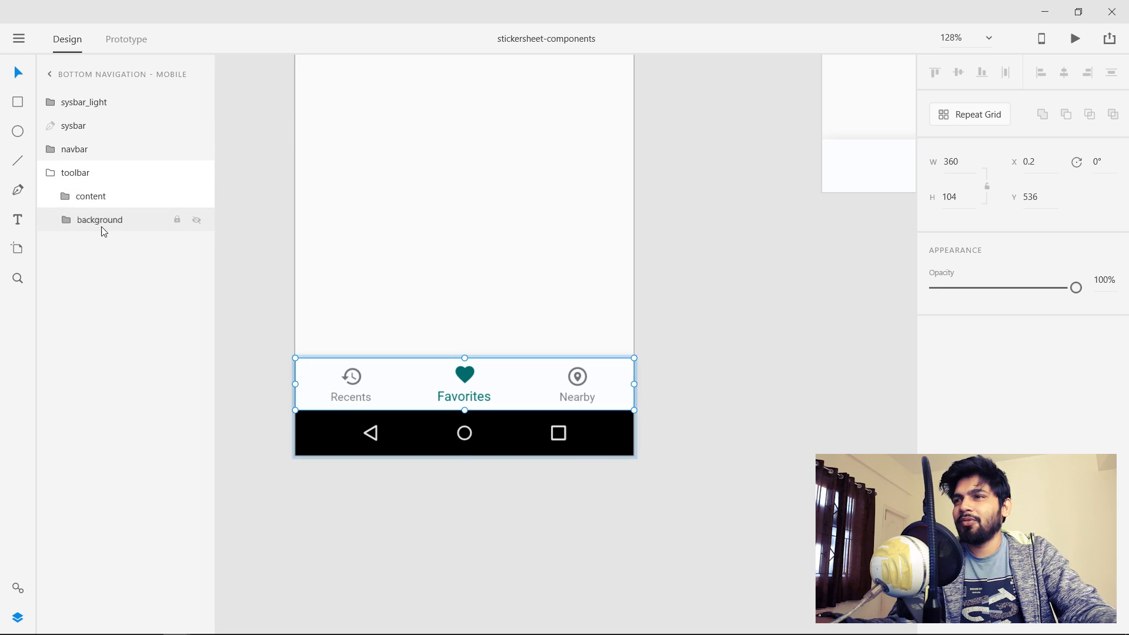
Copy the whole toolbar group from the Bottom Navigation - Mobile artboard into the Homepage artboard of the untitled document.
click(86, 177)
click(49, 173)
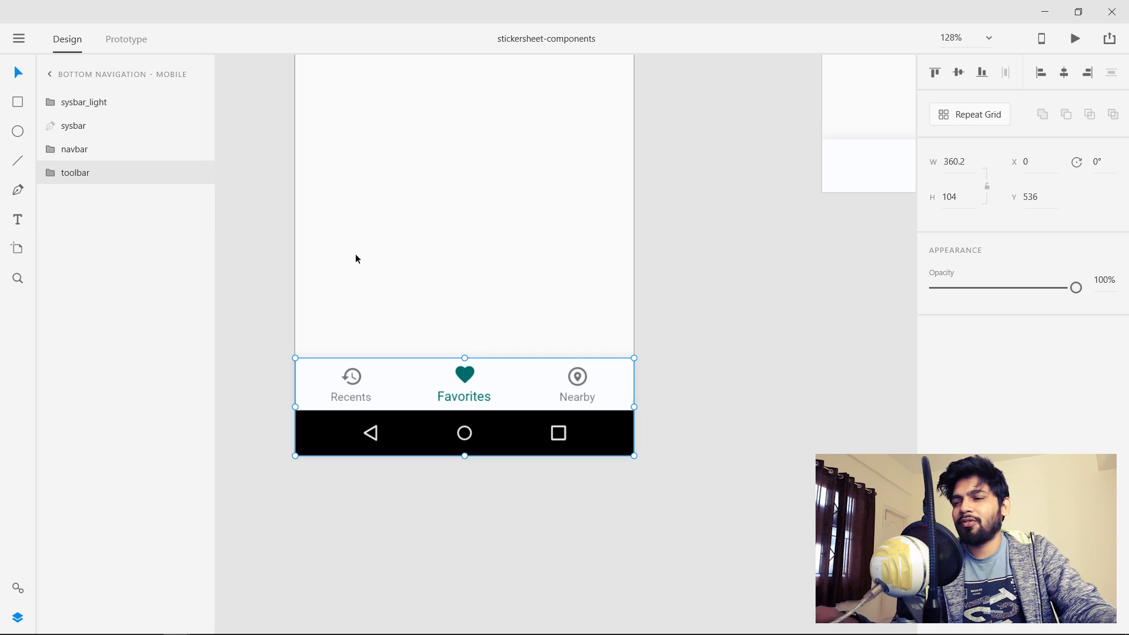
key(alt+Tab)
click(564, 301)
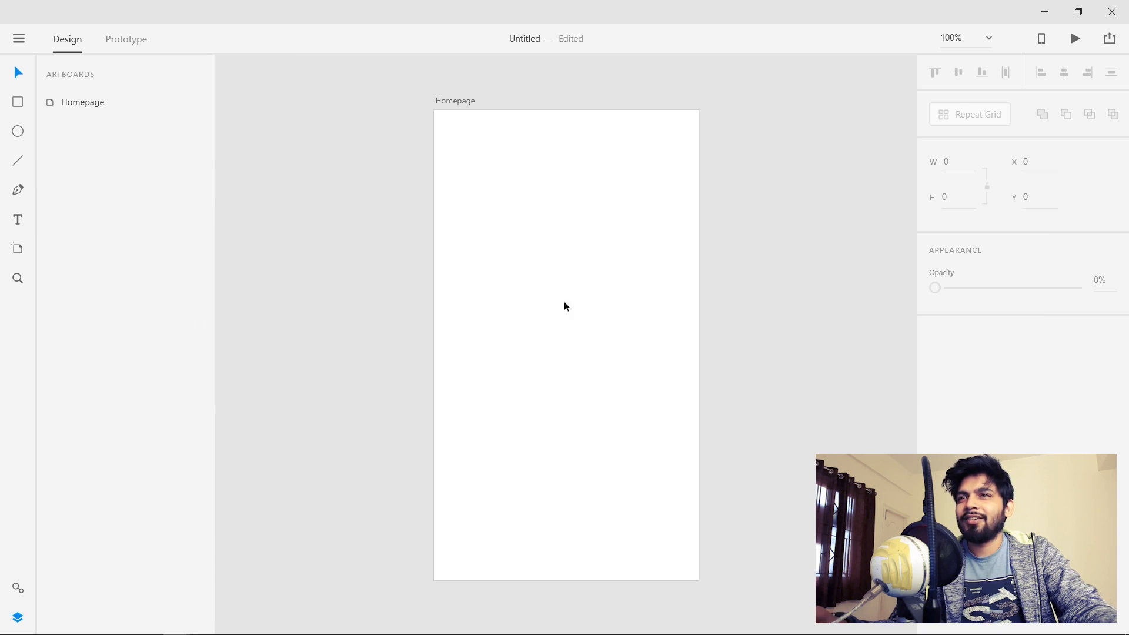
key(ctrl+v)
drag(627, 327, 611, 522)
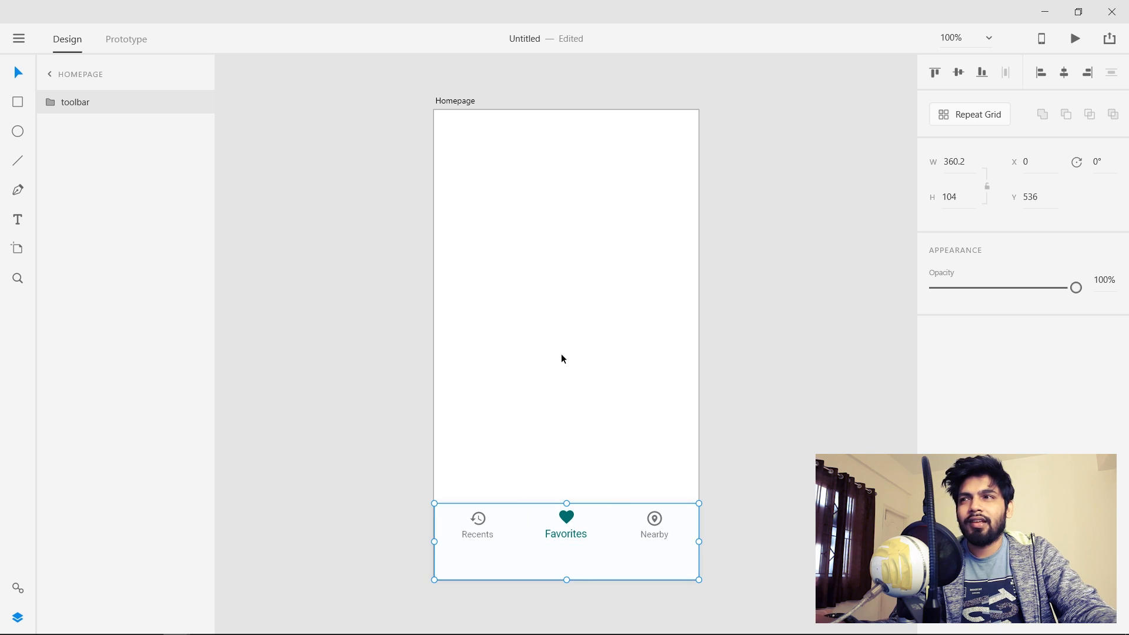
Copy the navbar group from the sticker sheet's Bottom Navigation - Mobile artboard into the Homepage artboard.
key(alt+Tab)
click(79, 154)
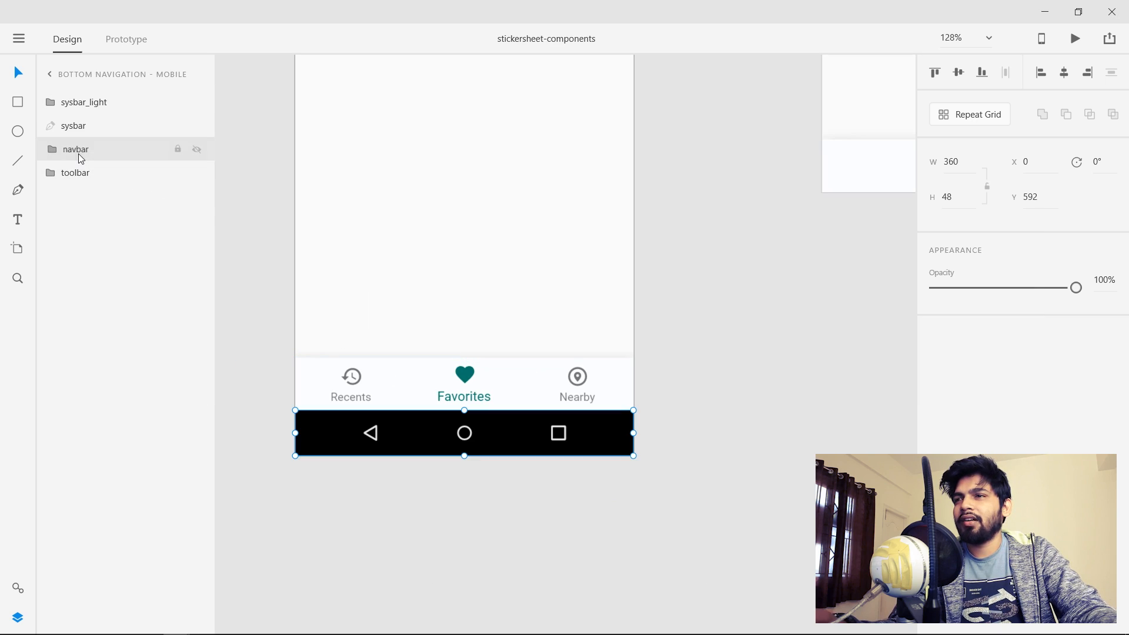
key(ctrl+c)
key(alt+Tab)
key(ctrl+v)
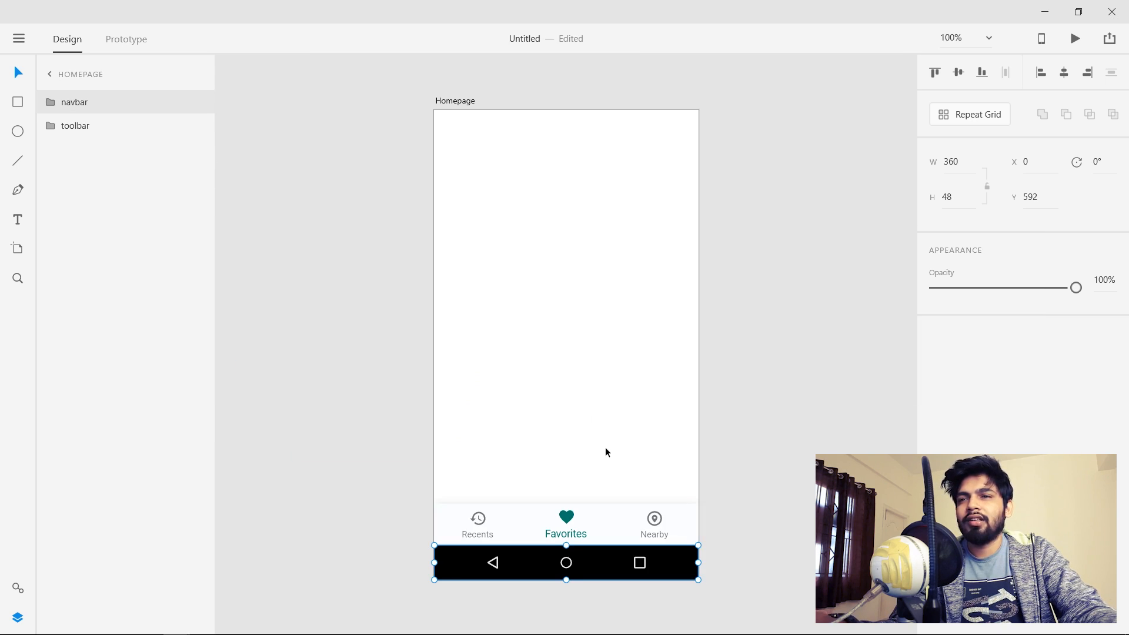
scroll(845, 363, down, 1)
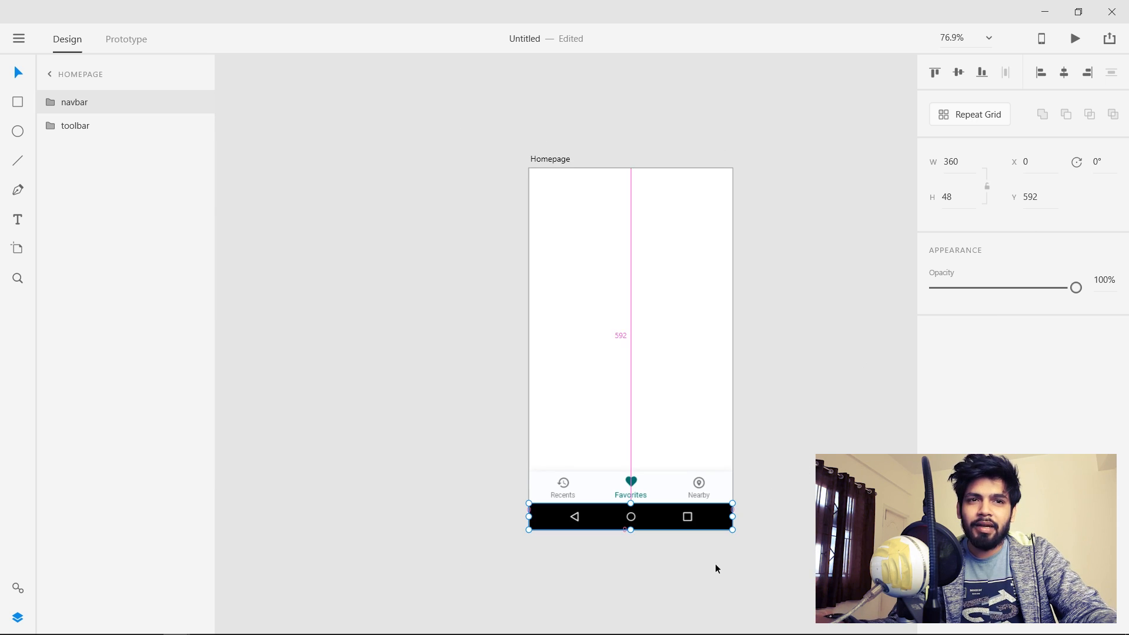
scroll(715, 564, up, 2)
scroll(715, 563, up, 2)
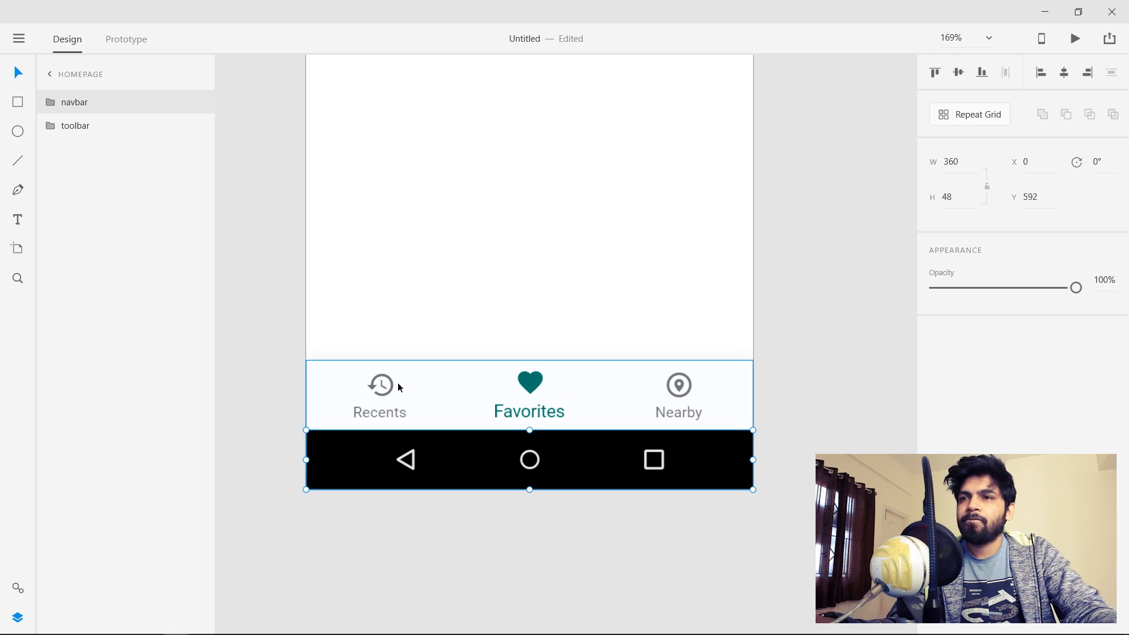
drag(471, 230, 481, 264)
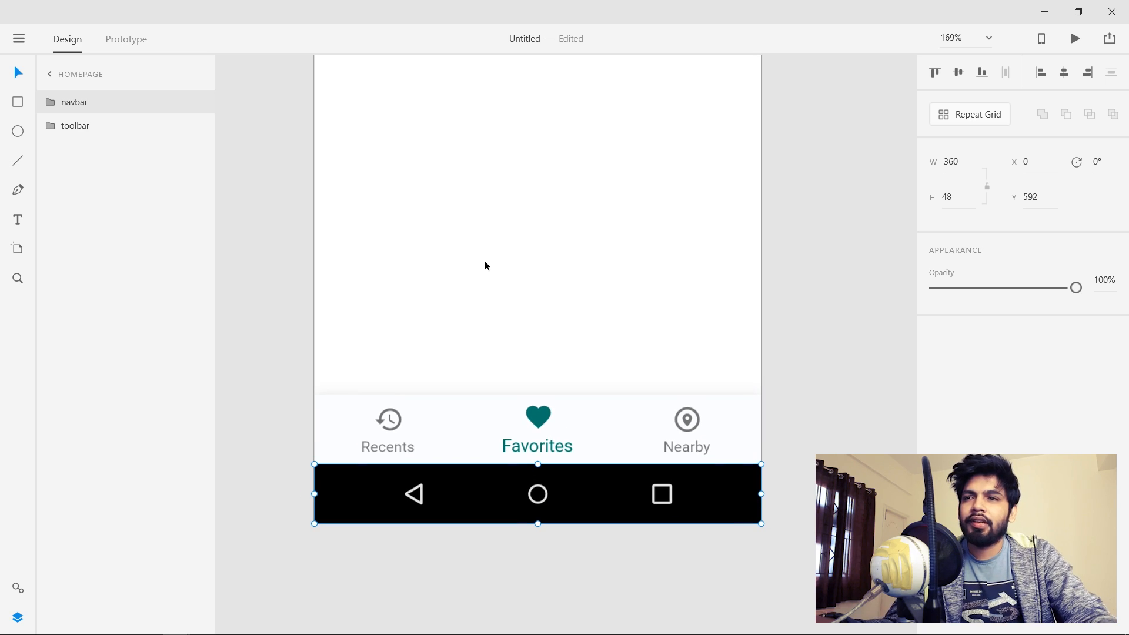
Change the Recents label in the bottom toolbar of the Homepage artboard to "Home".
click(401, 449)
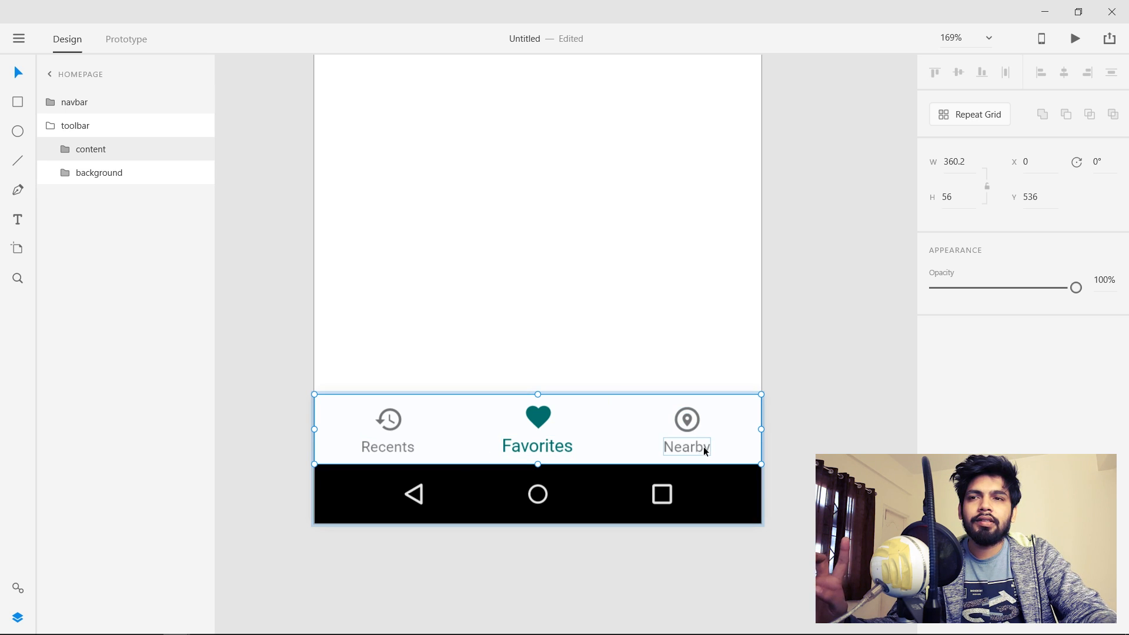
double_click(383, 450)
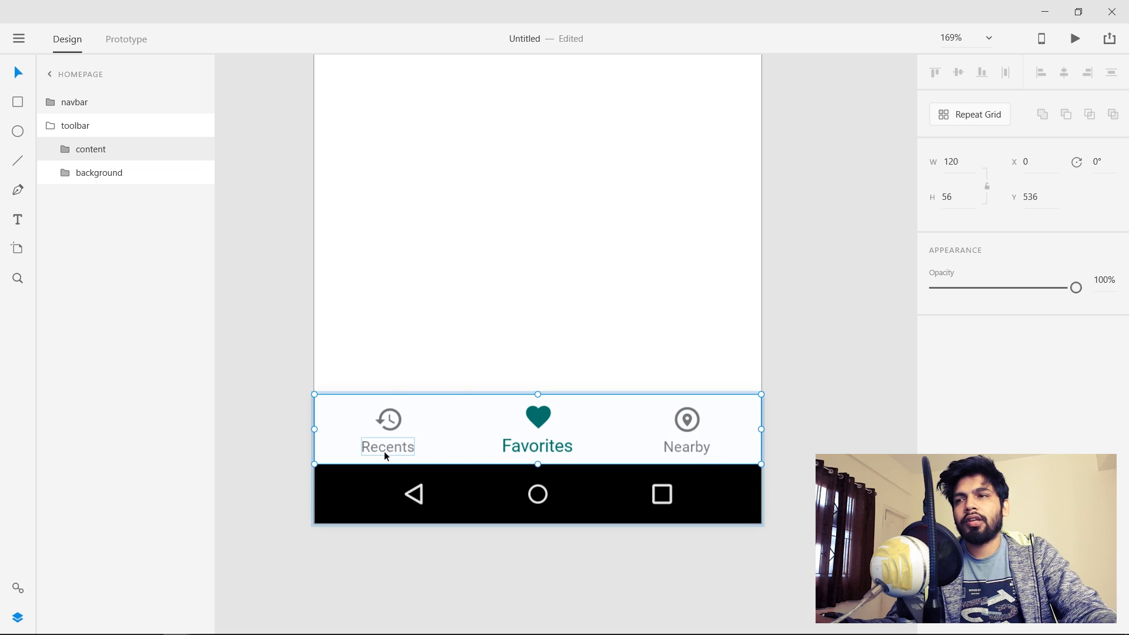
double_click(388, 448)
double_click(388, 446)
double_click(389, 446)
double_click(380, 448)
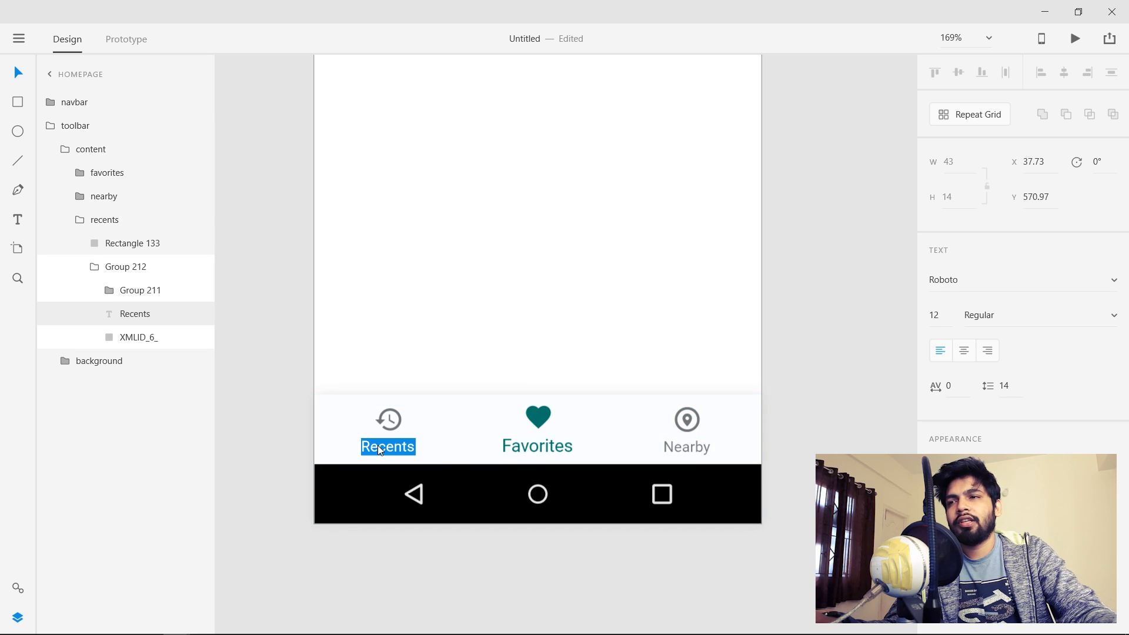
text(Home)
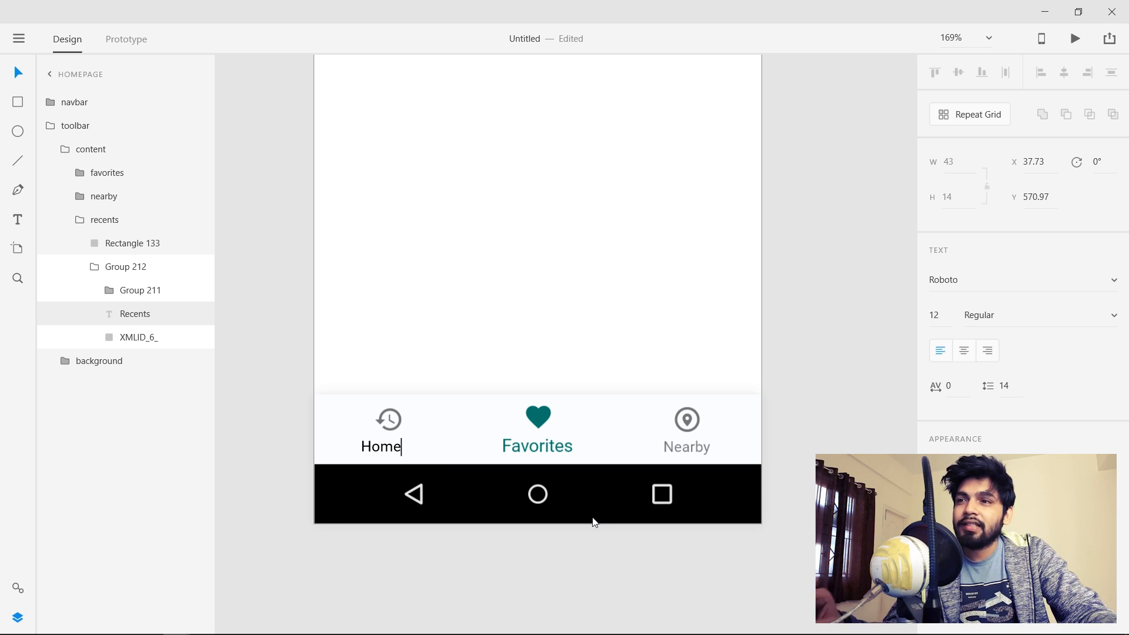
key(Escape)
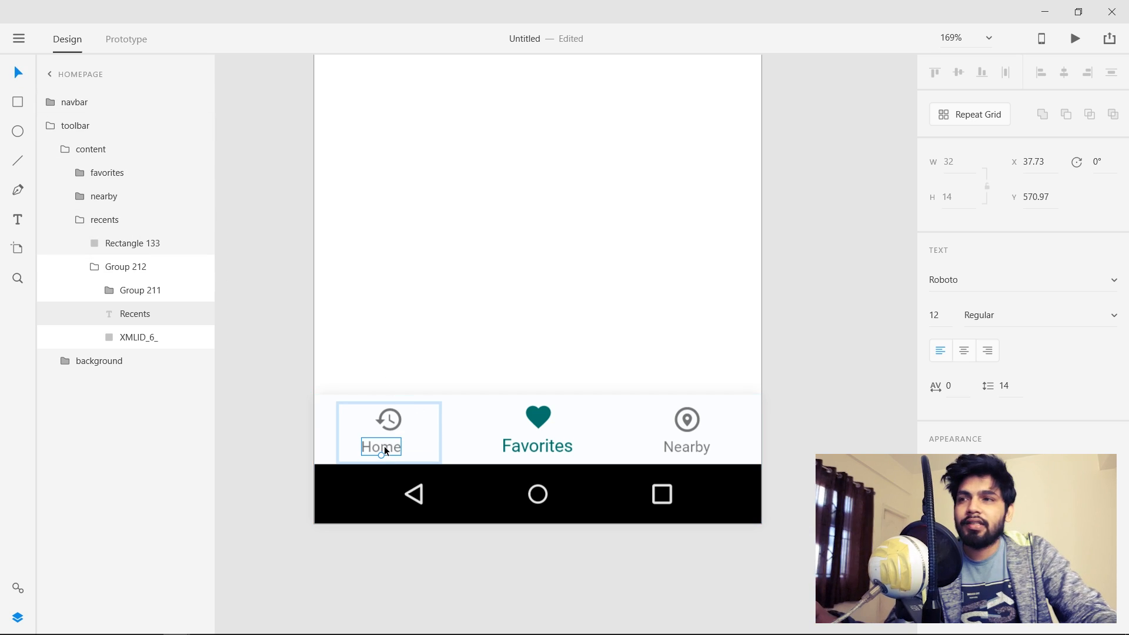
Position the Home label centrally beneath its clock icon and set its text alignment to centre.
drag(385, 449, 395, 451)
key(Escape)
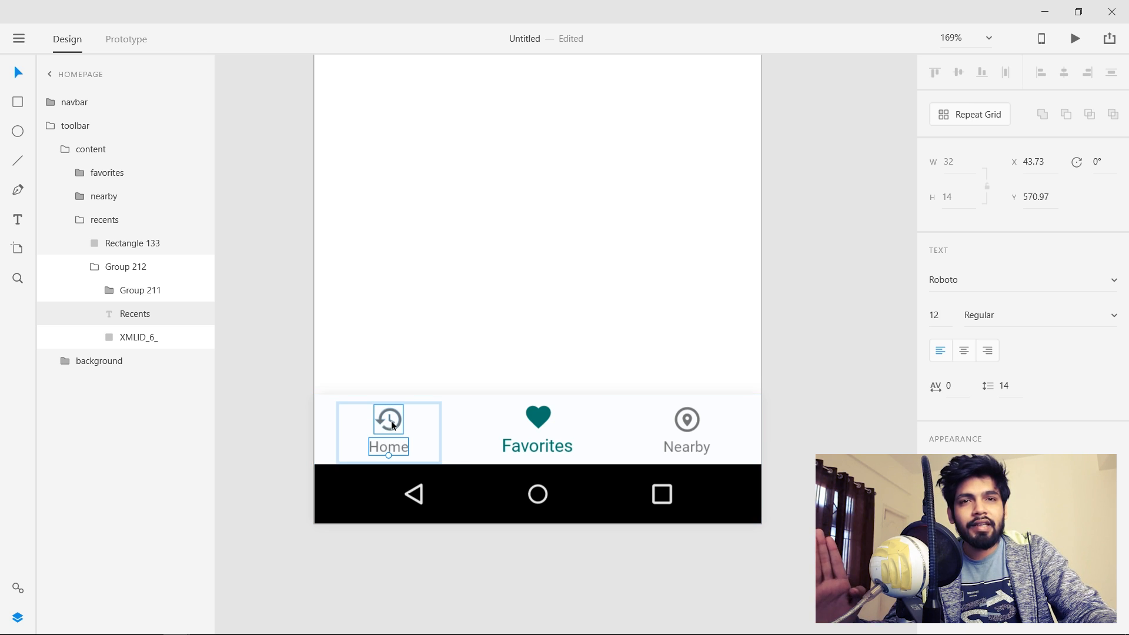
click(964, 351)
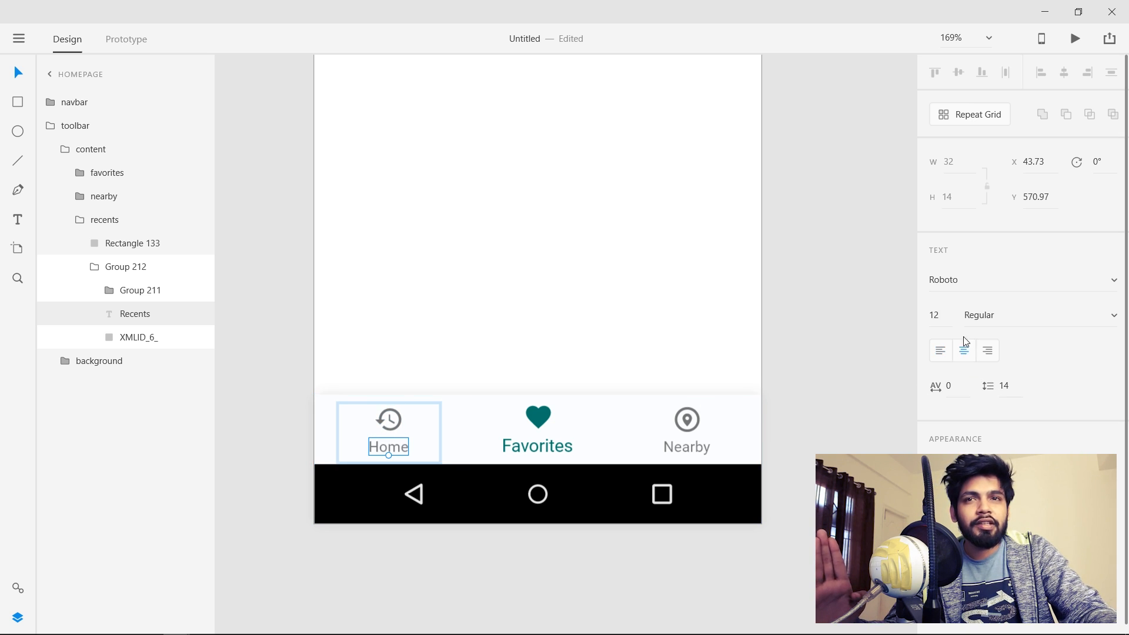
drag(398, 445, 397, 445)
Try "Notification" as the text of the centre-aligned Home label, and restore the text to "Home".
double_click(394, 444)
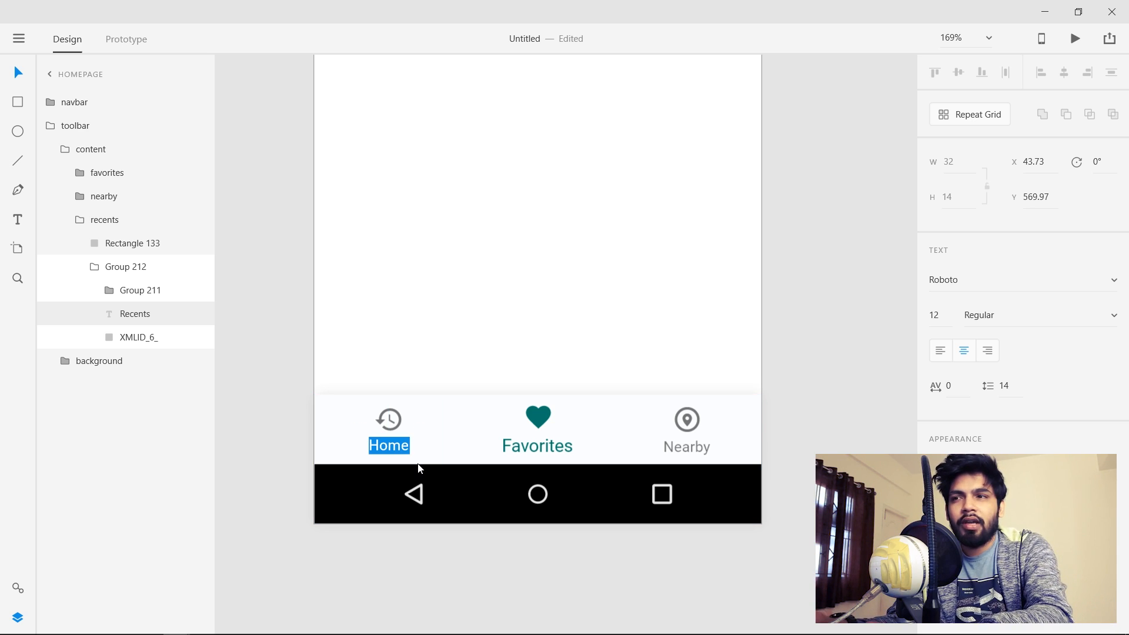
text(Notf)
key(BackSpace)
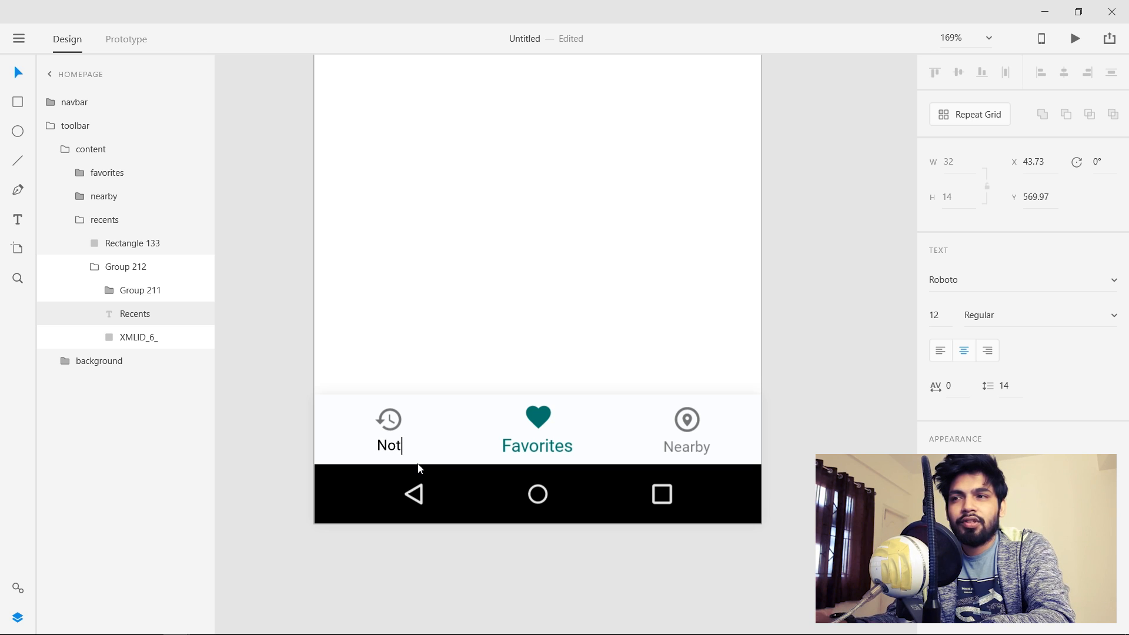
text(c)
key(BackSpace)
text(ification)
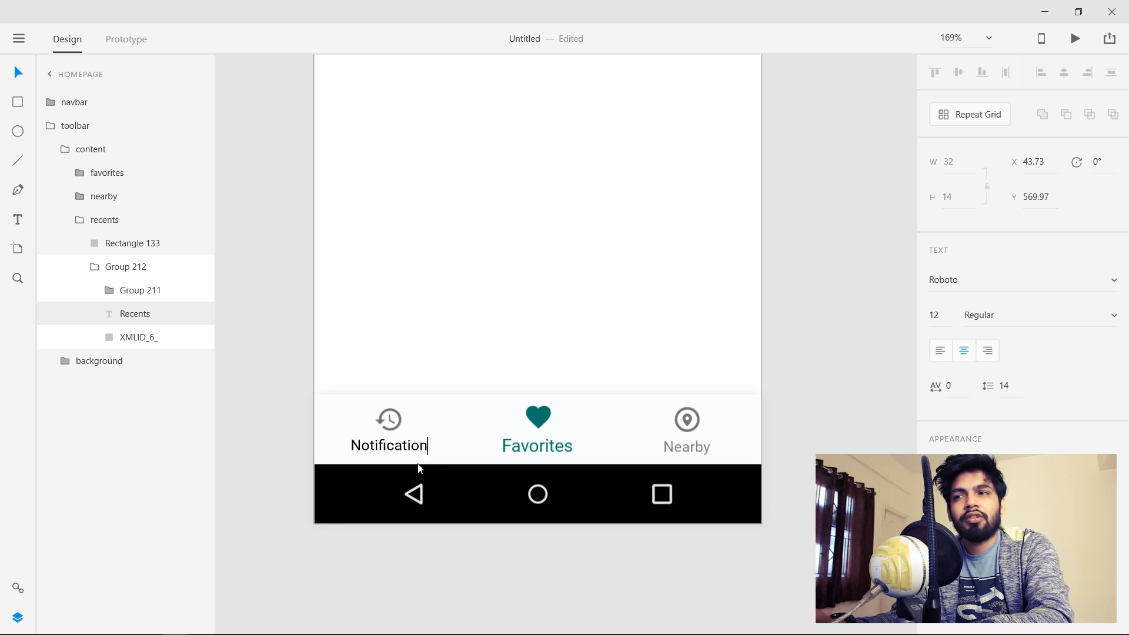
text(s)
key(BackSpace)
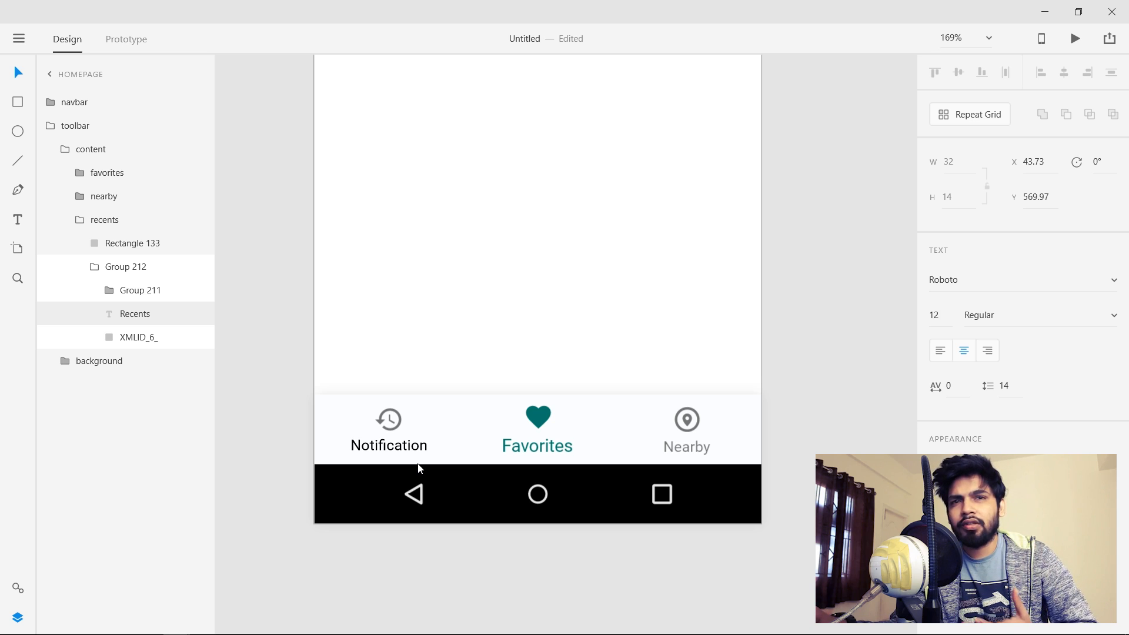
key(ctrl+a)
text(Home)
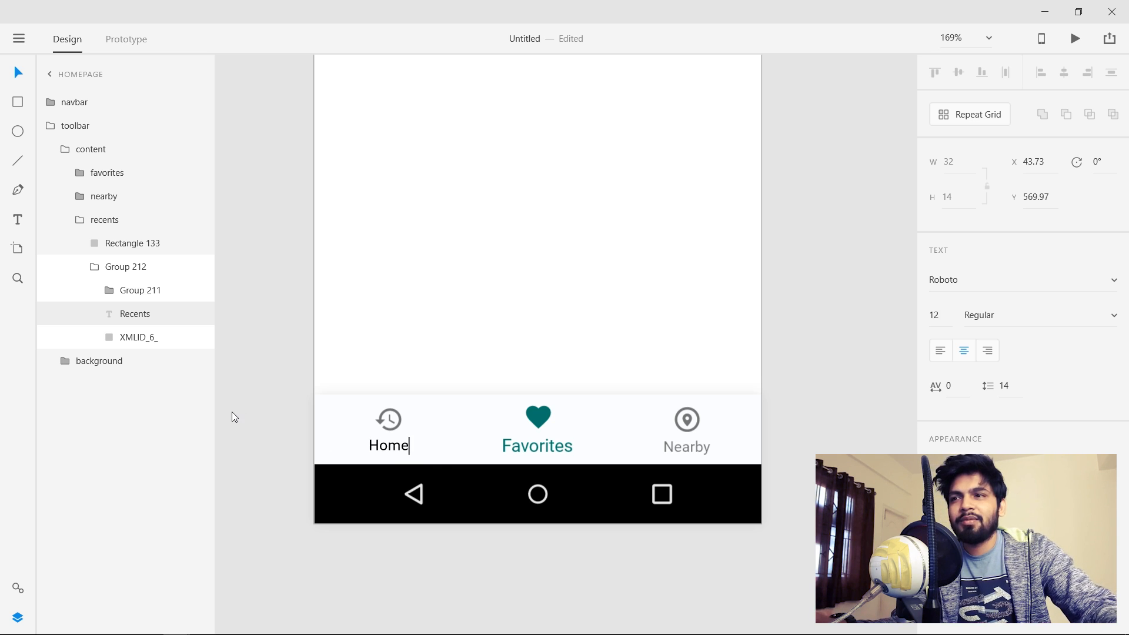
key(Escape)
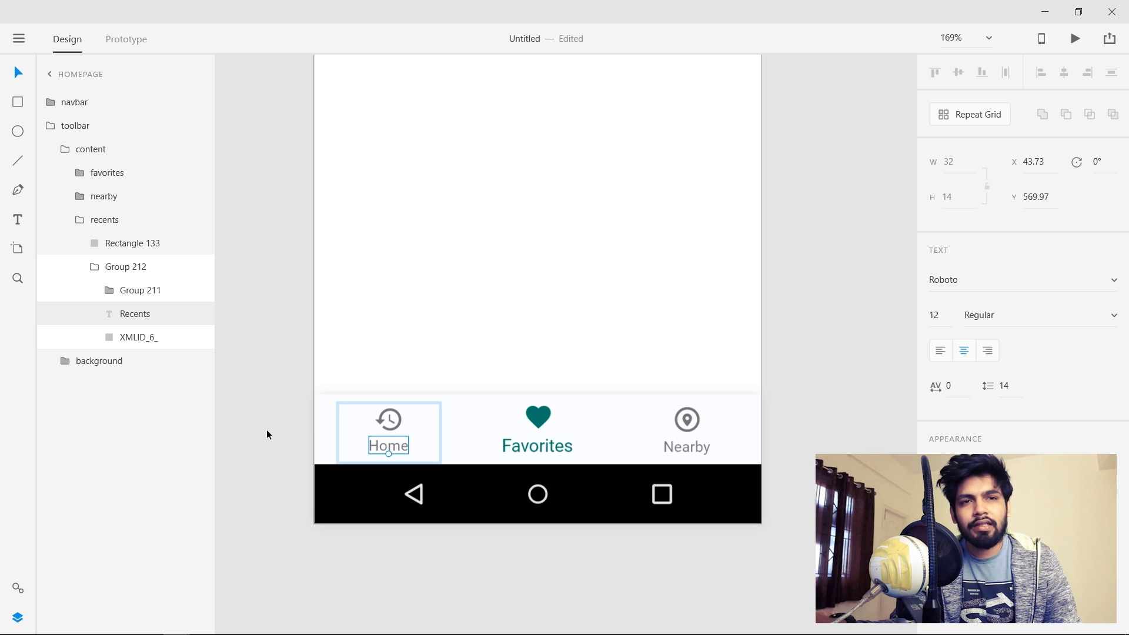
Replace the Favorites label with "Notification", centre-align its text and position it centrally beneath the heart icon.
double_click(533, 452)
double_click(532, 449)
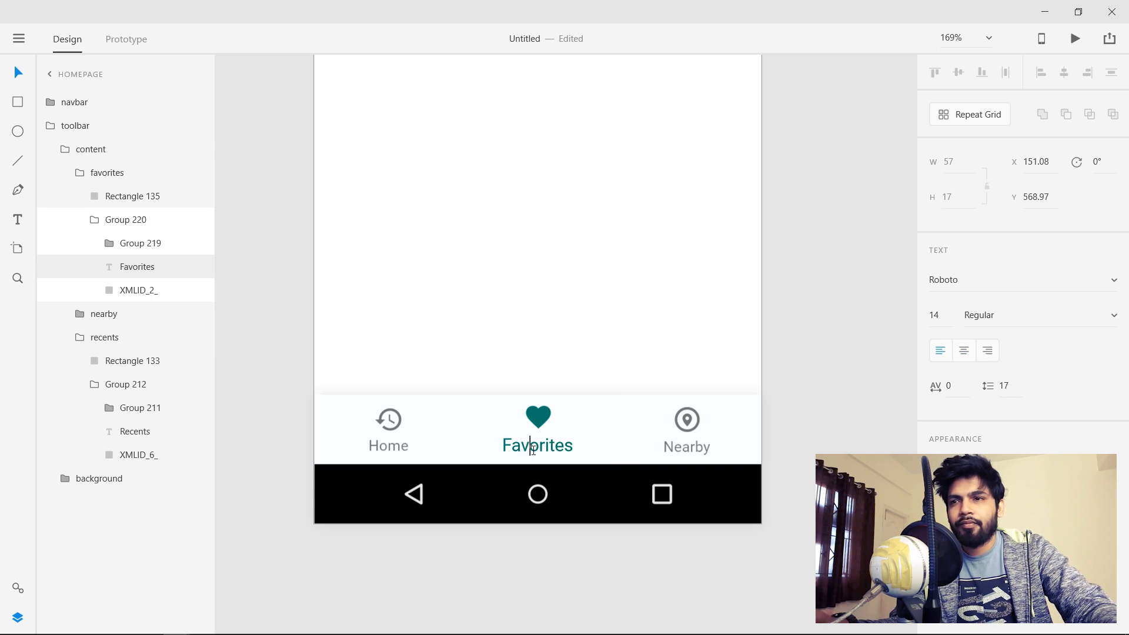
key(ctrl+a)
text(Notification)
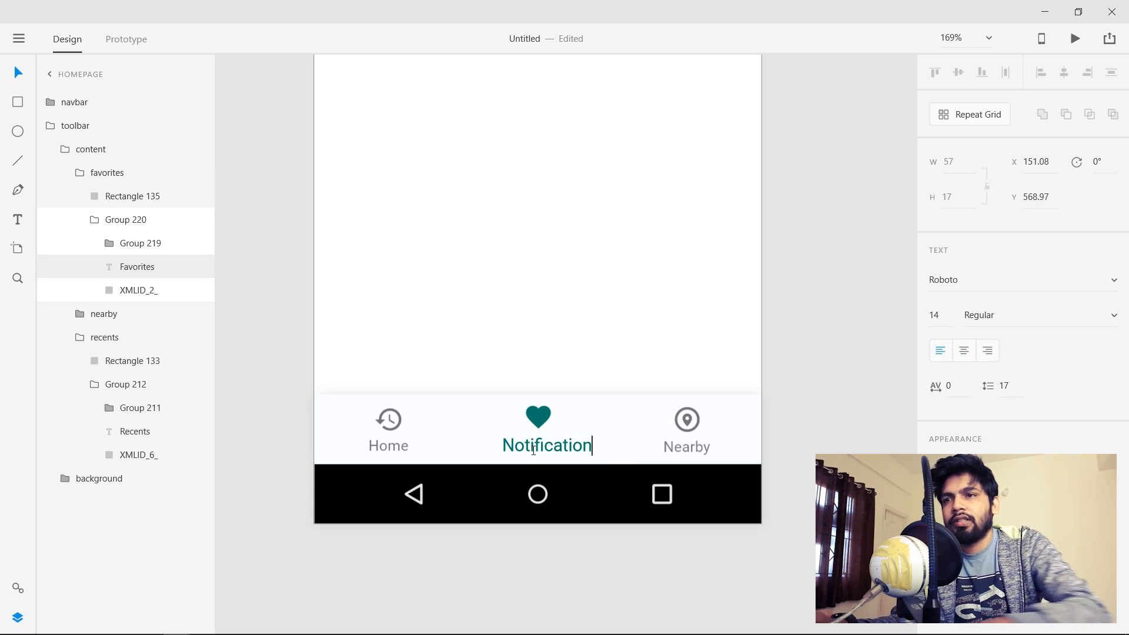
click(17, 74)
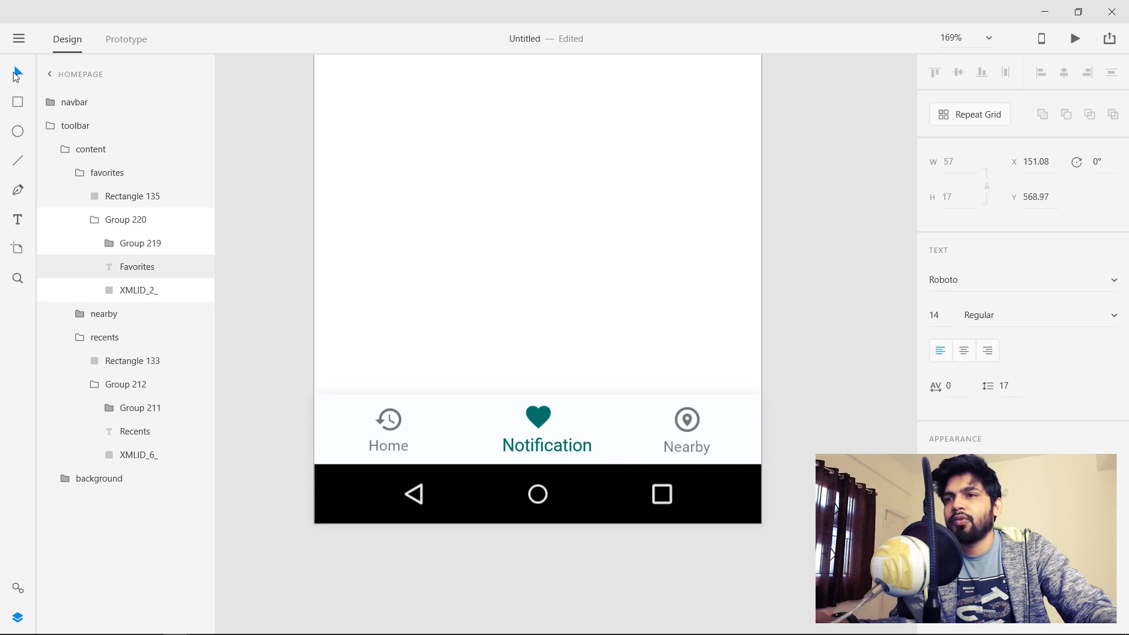
click(964, 351)
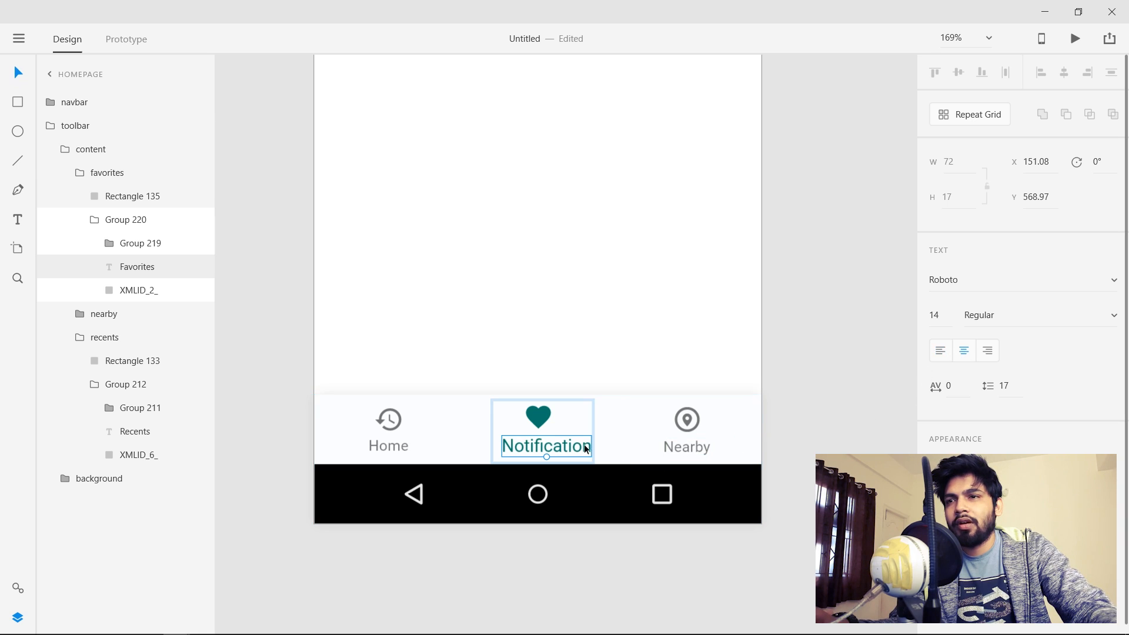
drag(569, 444, 564, 446)
Replace the Nearby label with "Account" and position it centrally beneath the location icon.
double_click(692, 447)
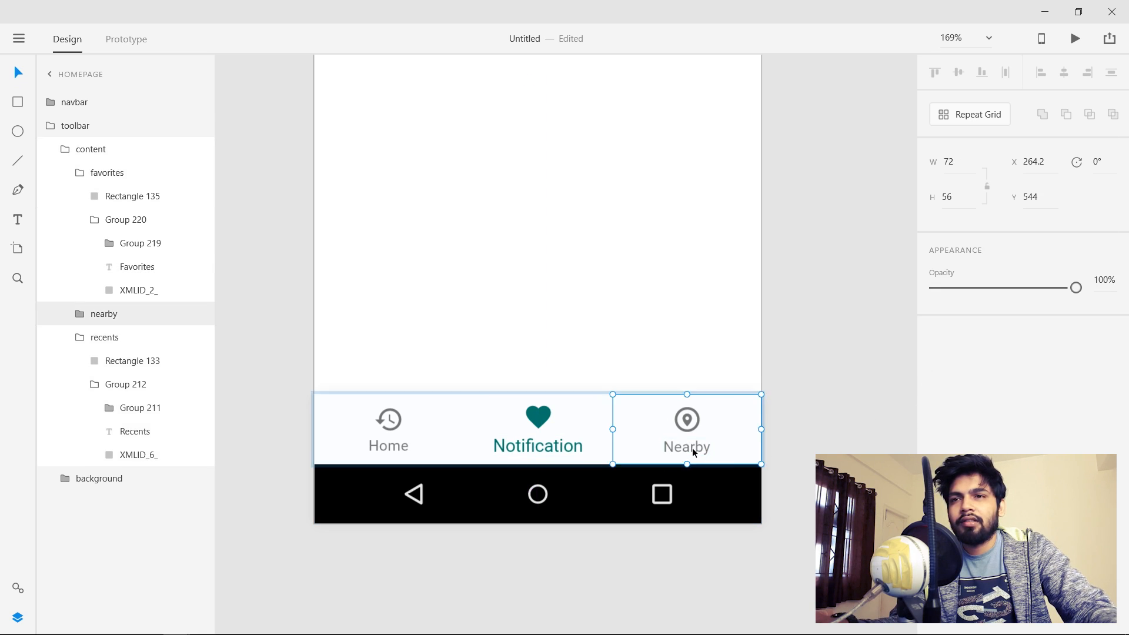
double_click(693, 448)
text(Account)
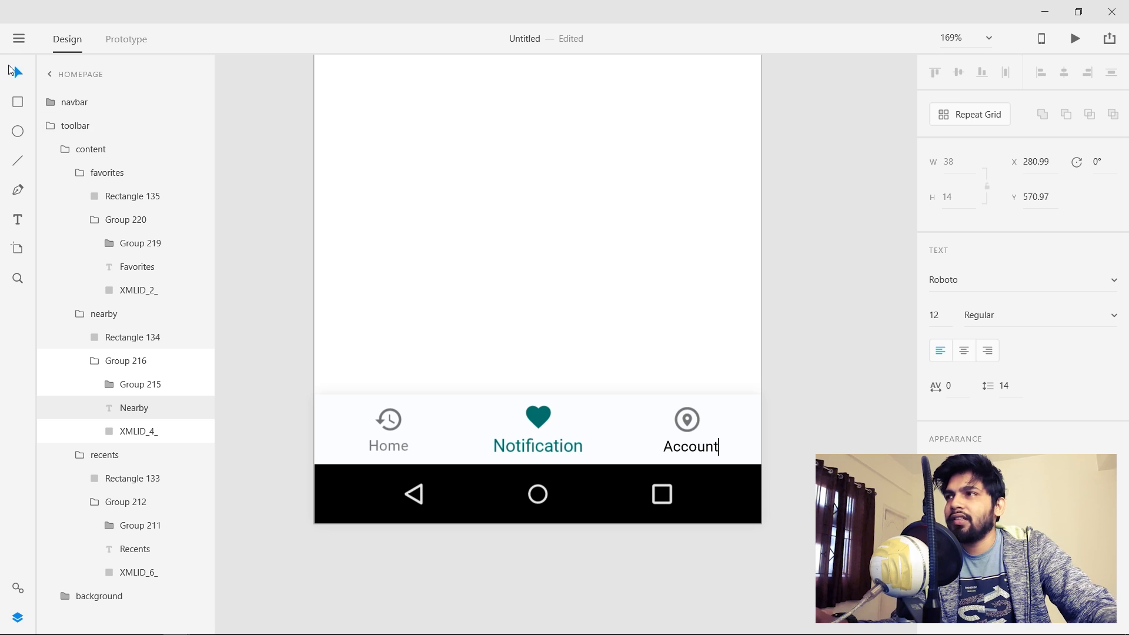
key(Escape)
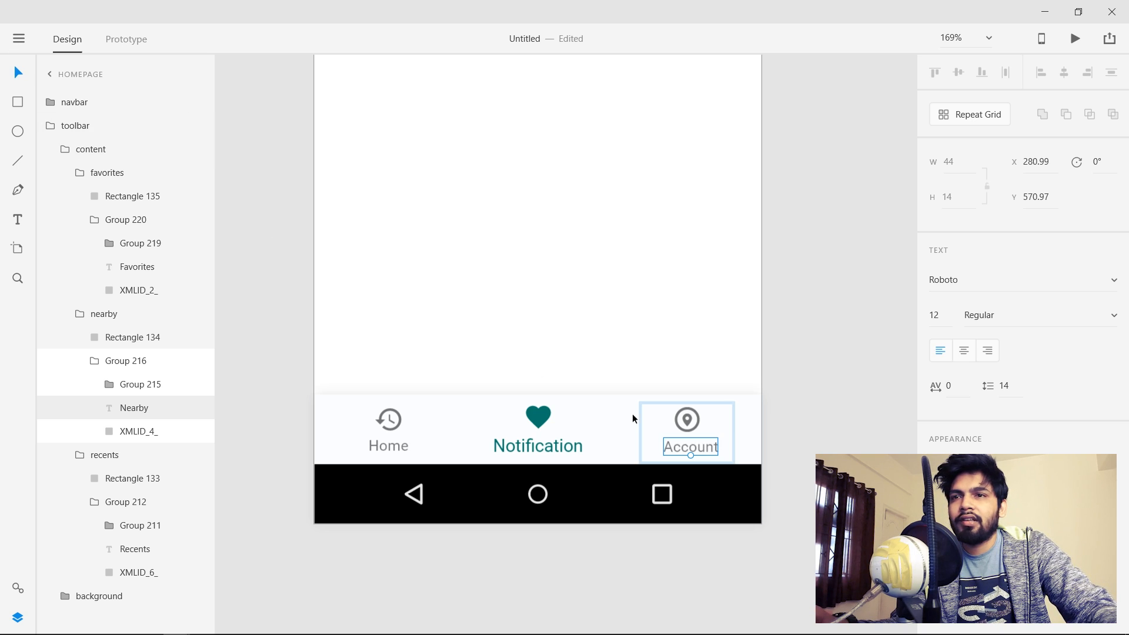
drag(710, 447, 706, 447)
click(376, 348)
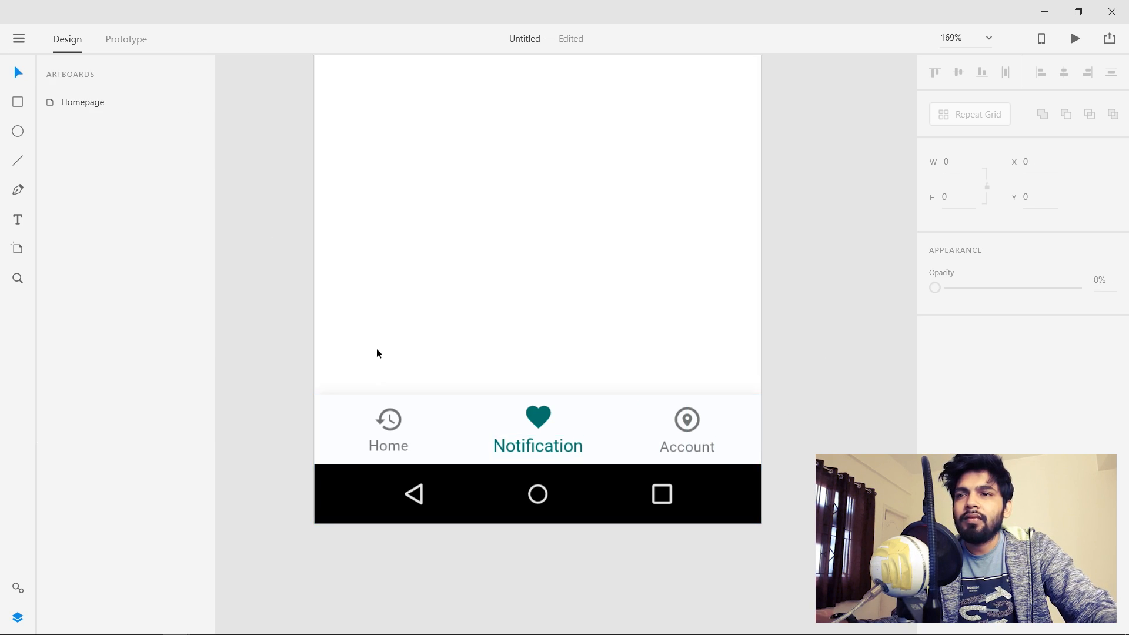
Examine the relabelled bottom navigation up close and within the whole Homepage artboard.
scroll(379, 329, down, 3)
drag(497, 296, 496, 375)
scroll(509, 441, up, 5)
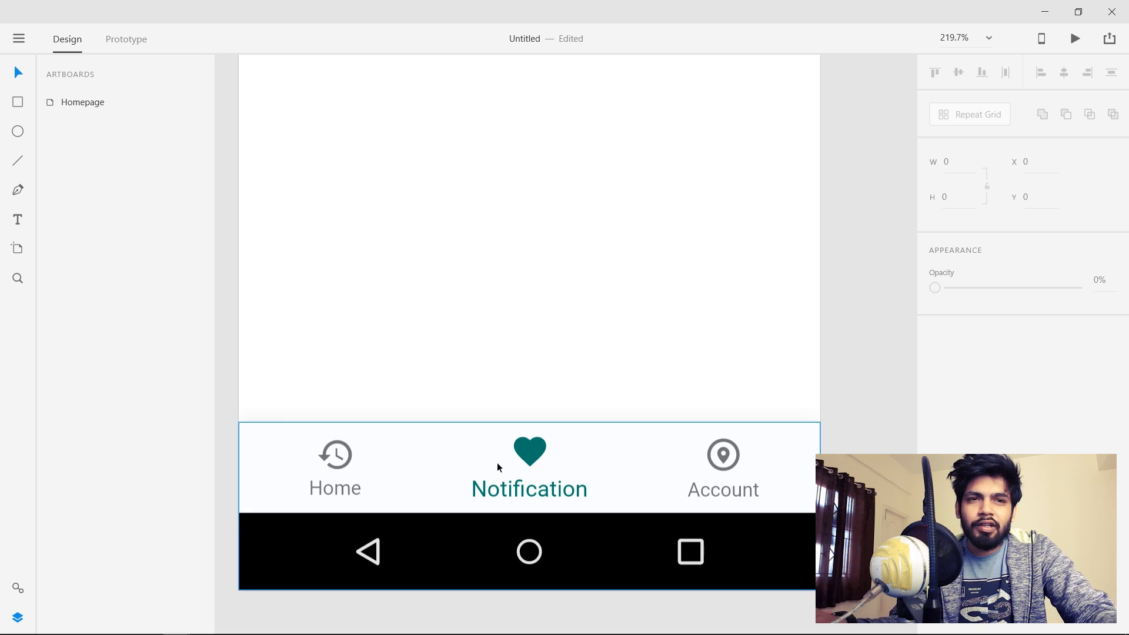
scroll(508, 454, down, 1)
drag(502, 220, 488, 353)
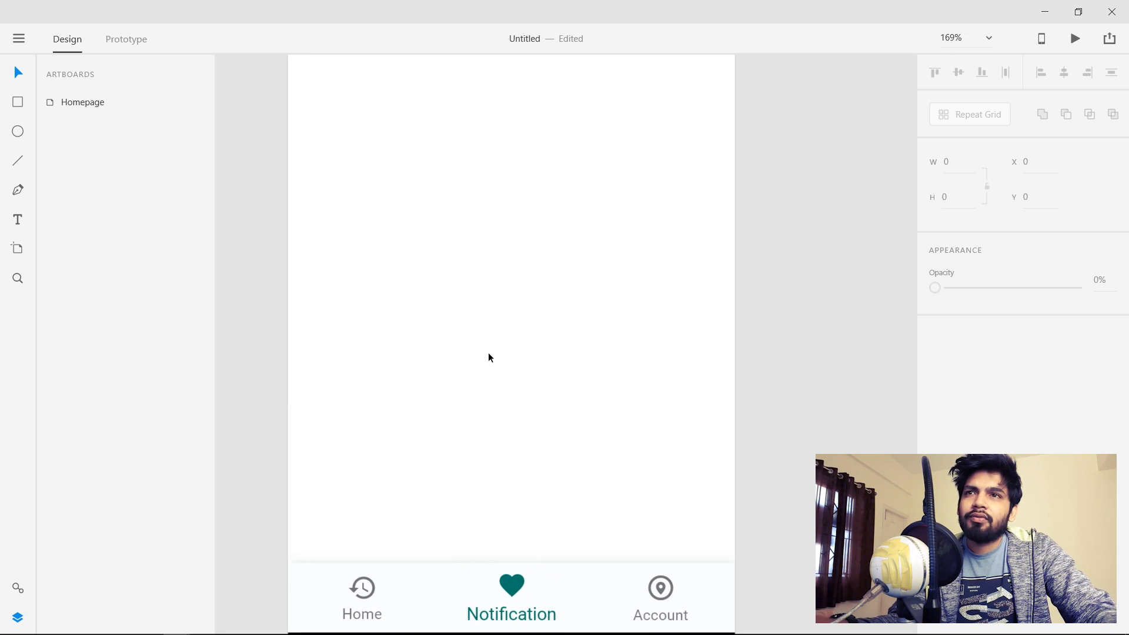
scroll(489, 353, down, 4)
drag(505, 259, 505, 272)
scroll(512, 301, up, 3)
drag(517, 370, 520, 318)
scroll(532, 398, down, 1)
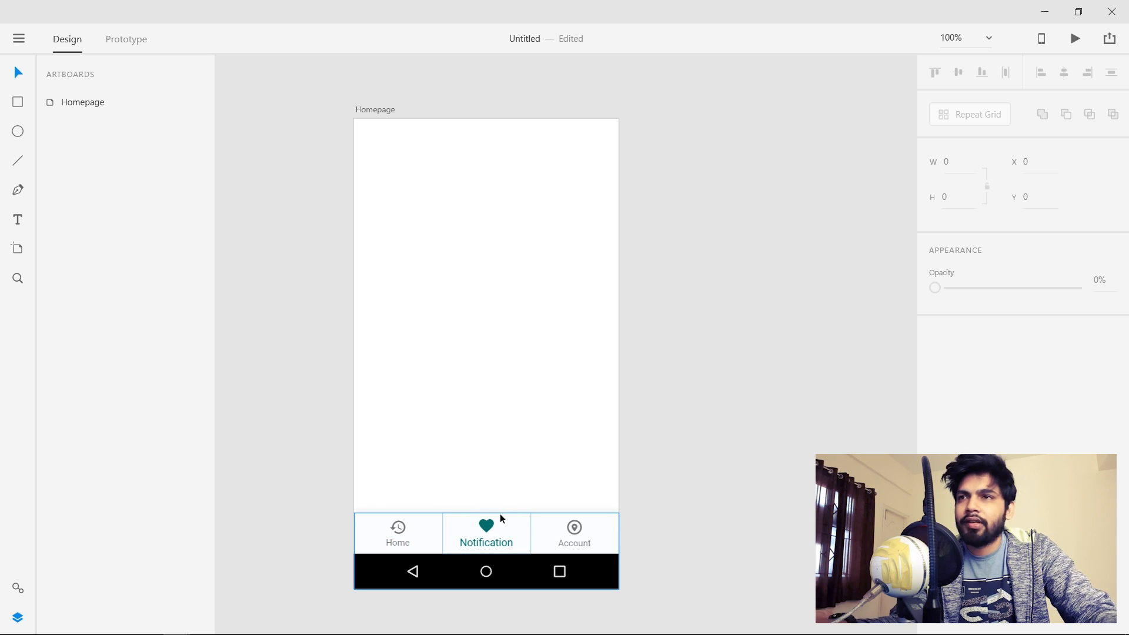
Switch to the stickersheet-components document and copy the blue app bar of the index list on the Index Scroller artboard.
key(alt+Tab)
key(ctrl+0)
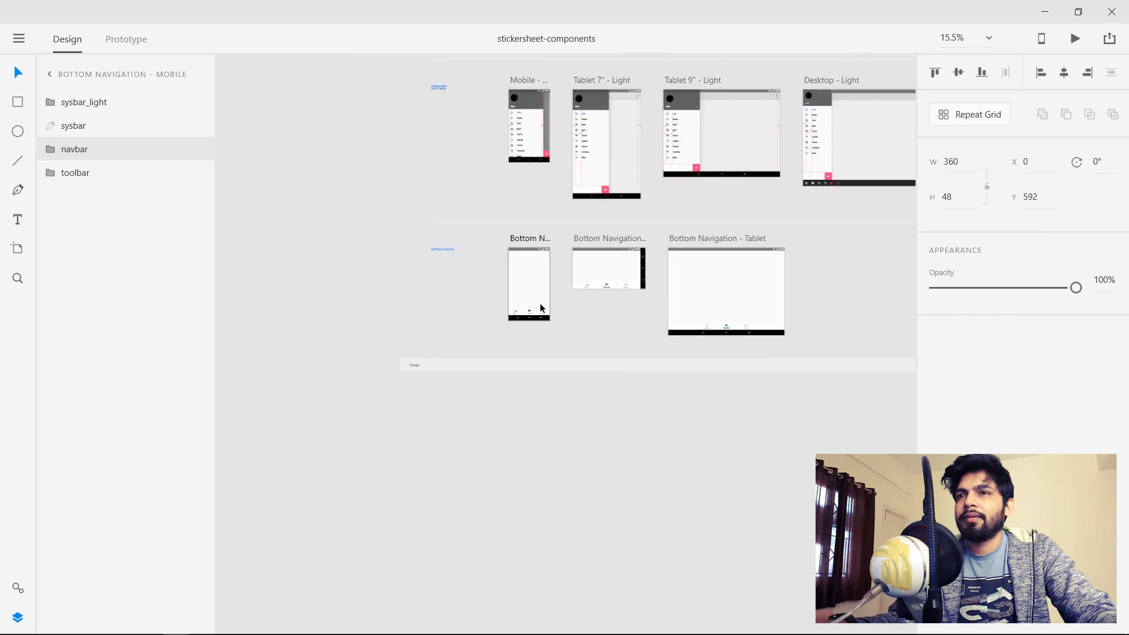
scroll(540, 309, down, 2)
drag(690, 302, 464, 494)
drag(645, 292, 657, 469)
scroll(629, 221, up, 8)
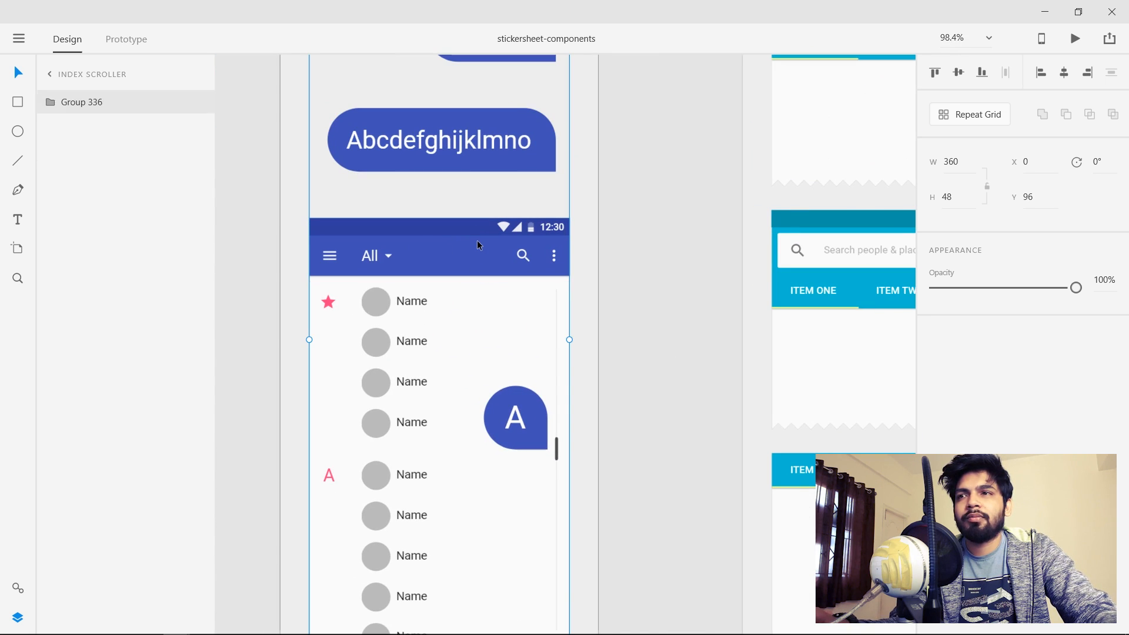
click(477, 240)
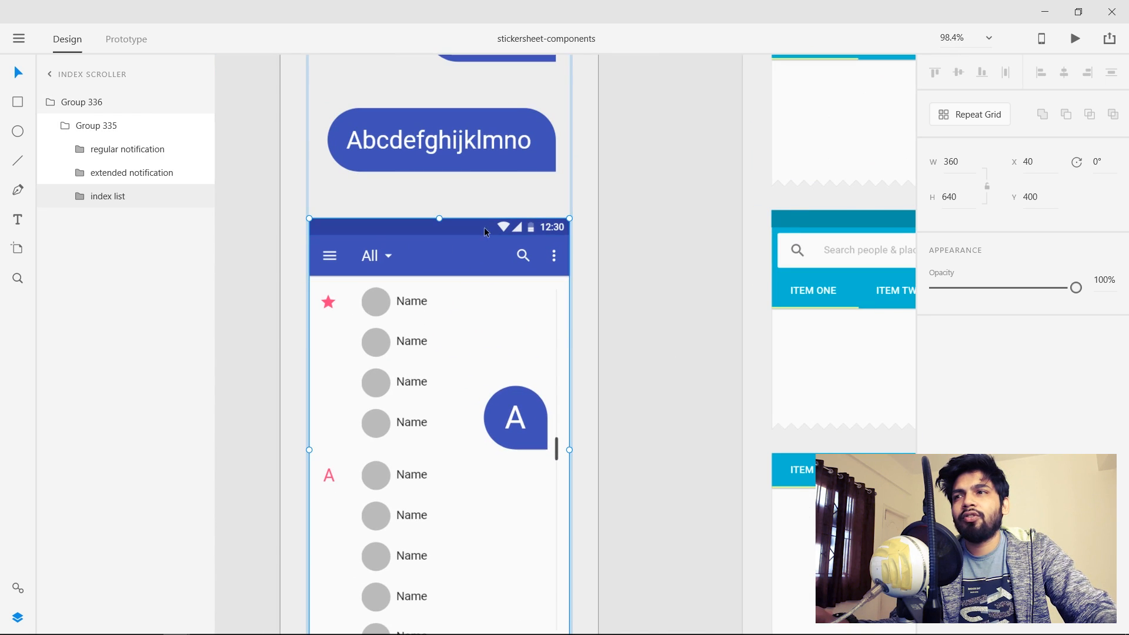
double_click(465, 241)
Paste the app bar into the Homepage artboard of the untitled document and align it to the artboard's upper edge at X 0, Y 0.
key(alt+Tab)
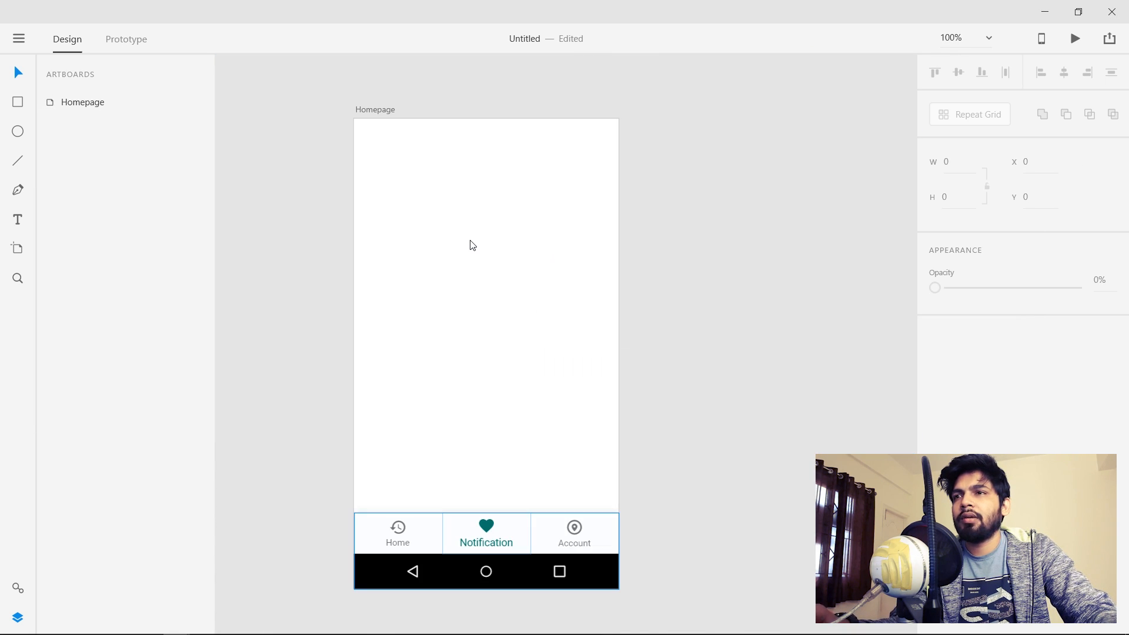
key(ctrl+v)
drag(529, 333, 469, 161)
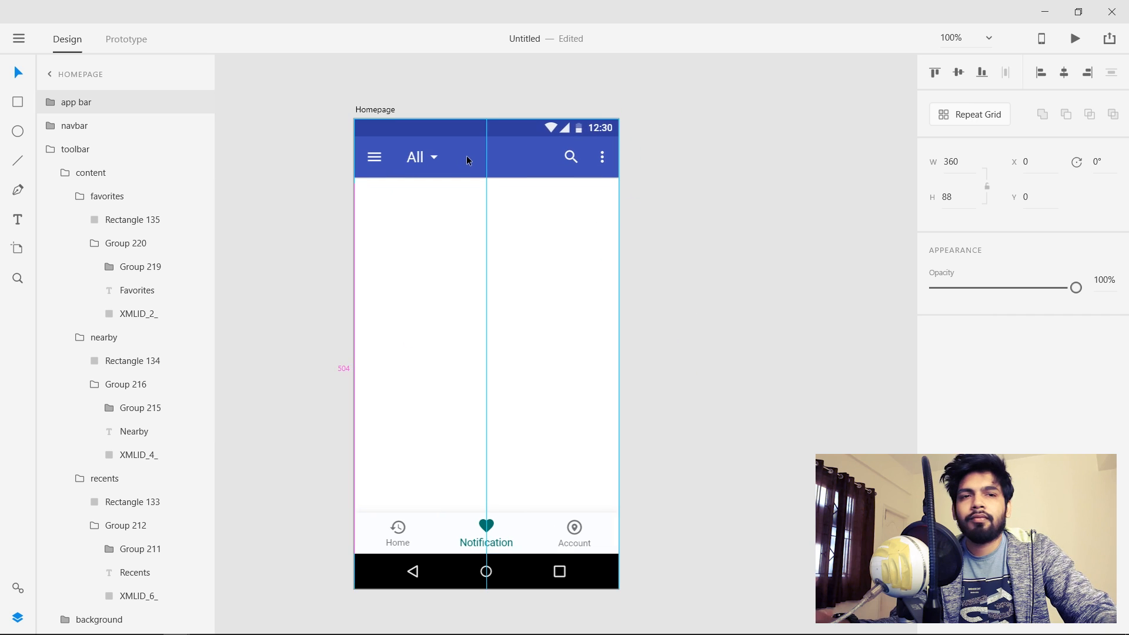
click(716, 217)
Delete the hamburger menu icon from the app bar on the Homepage artboard.
scroll(474, 159, up, 4)
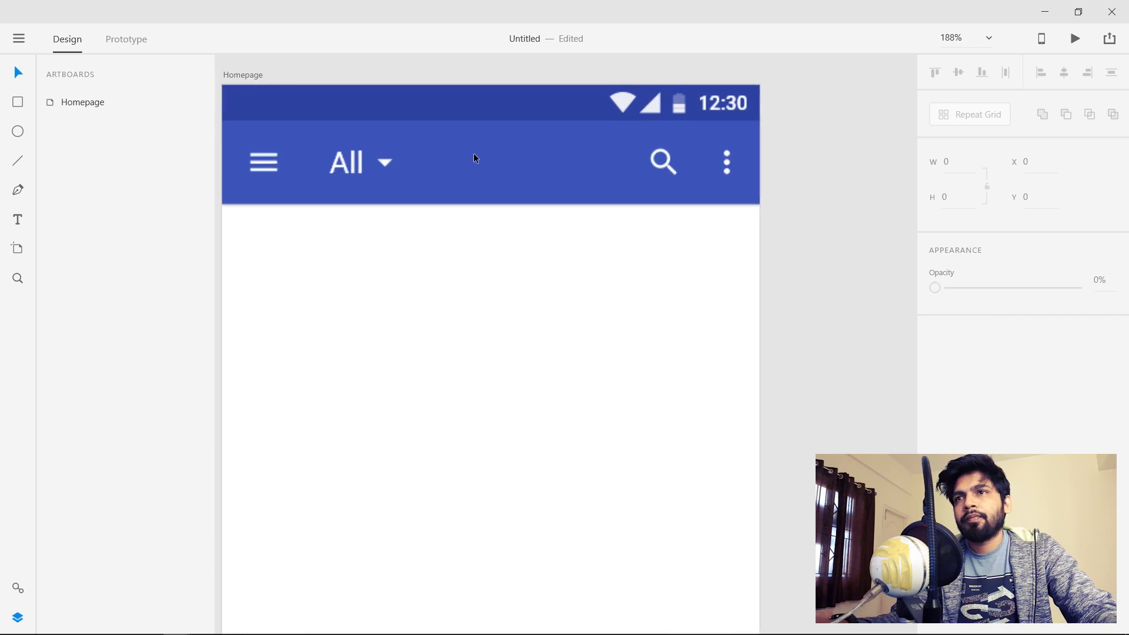
click(452, 168)
double_click(262, 182)
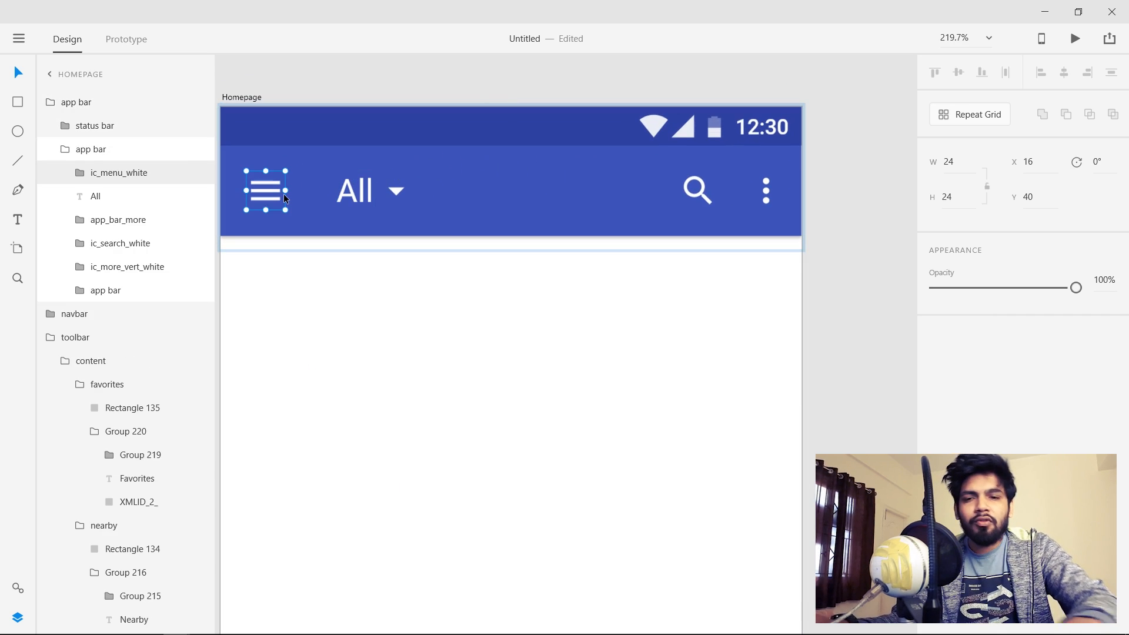
key(Delete)
Delete the app_bar_more dropdown arrow group beside the All title in the app bar.
click(404, 189)
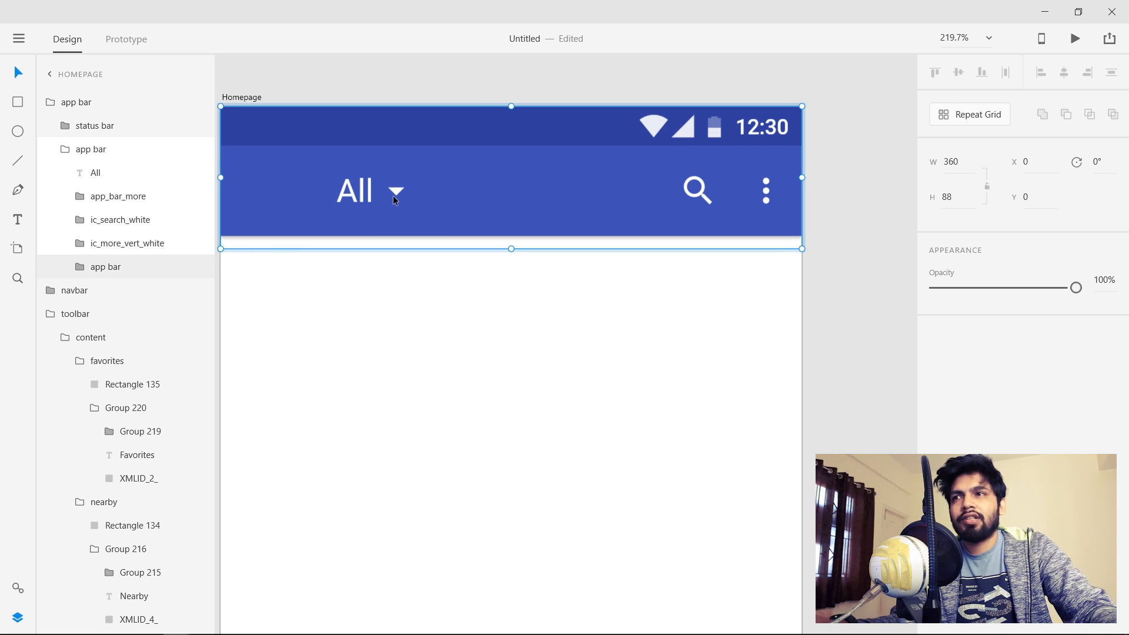
click(393, 195)
double_click(404, 210)
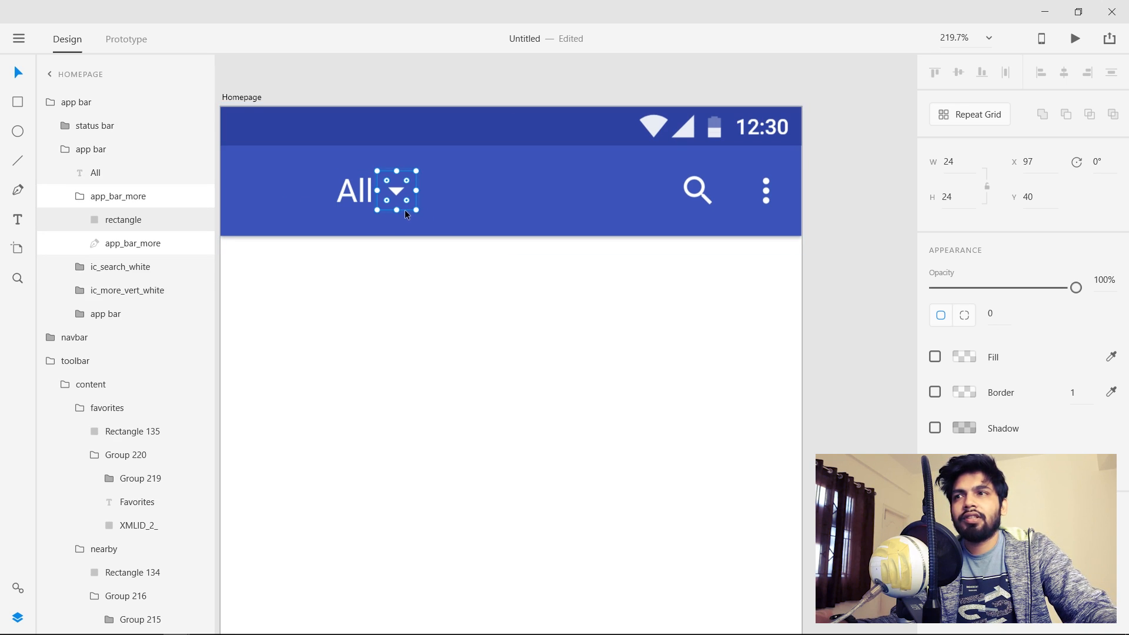
click(166, 206)
key(Delete)
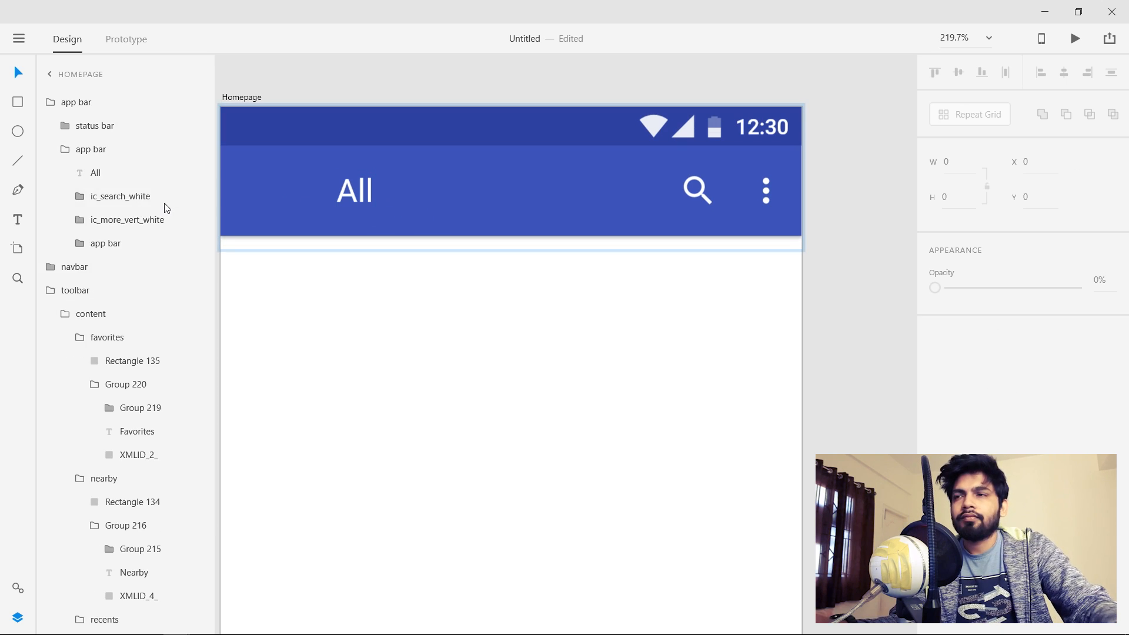
Move the All title to X 22, Y 40 in the Homepage app bar and change its text to Photo Blog.
drag(357, 202, 278, 199)
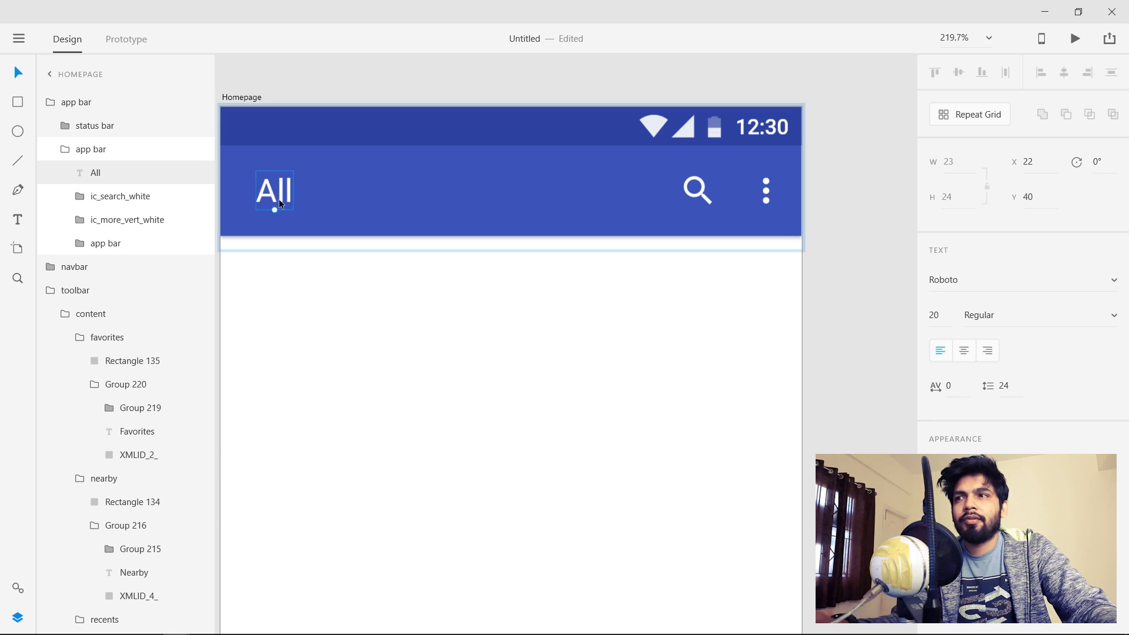
double_click(280, 200)
text(P)
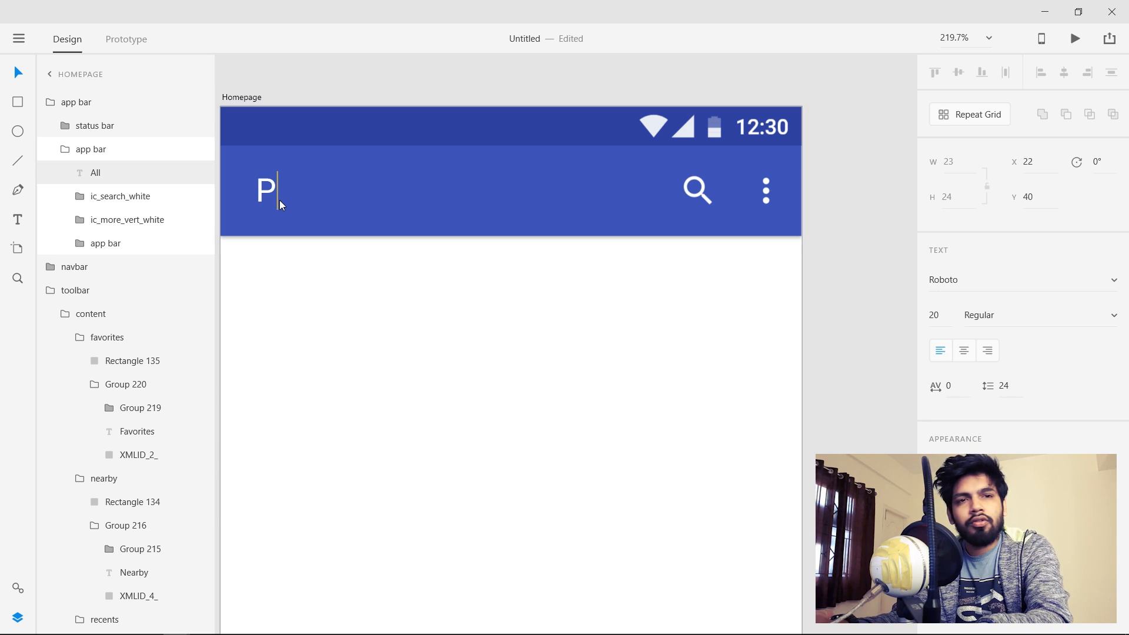
text(hoto Blog)
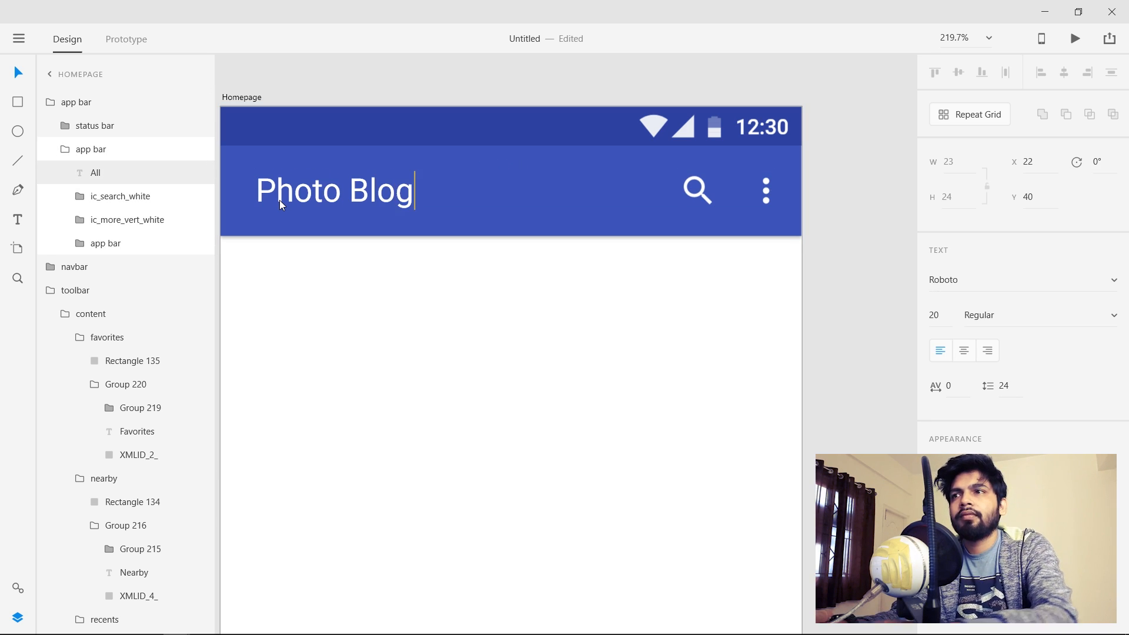
key(Escape)
scroll(443, 273, down, 1)
click(787, 275)
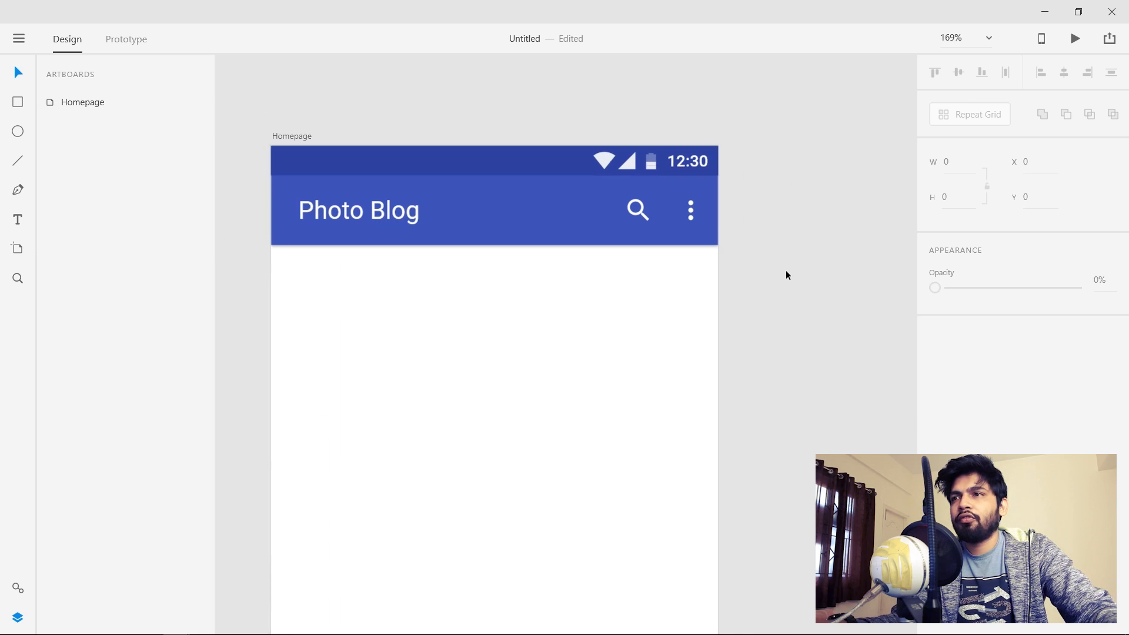
scroll(426, 241, down, 3)
scroll(511, 314, up, 1)
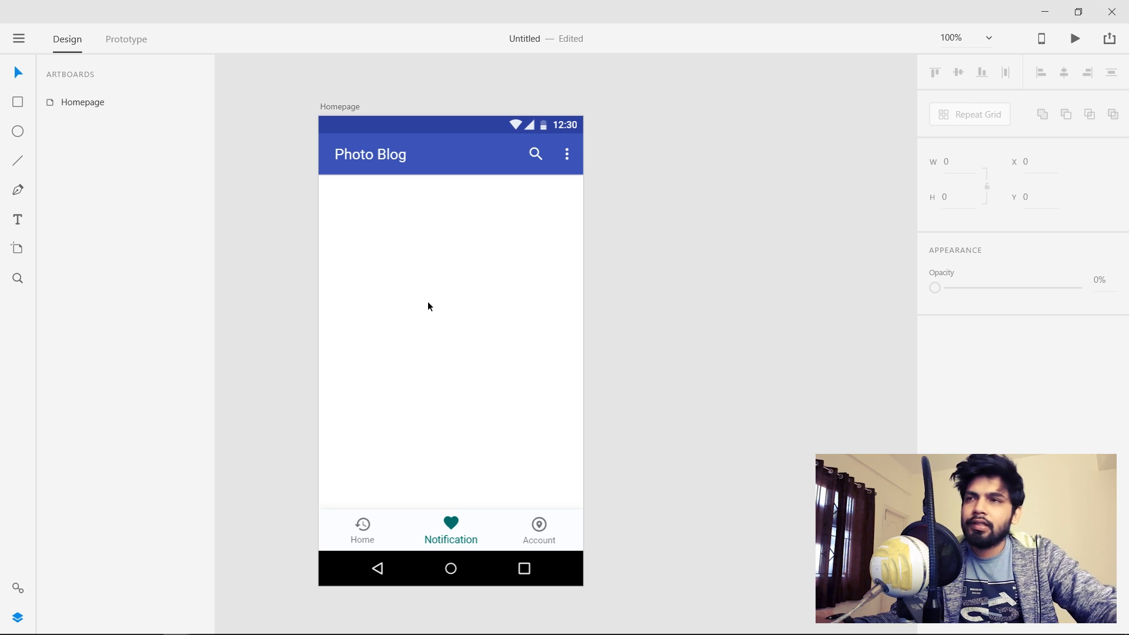
mouse_move(423, 295)
mouse_down()
mouse_move(406, 300)
mouse_move(443, 293)
mouse_move(403, 302)
mouse_up()
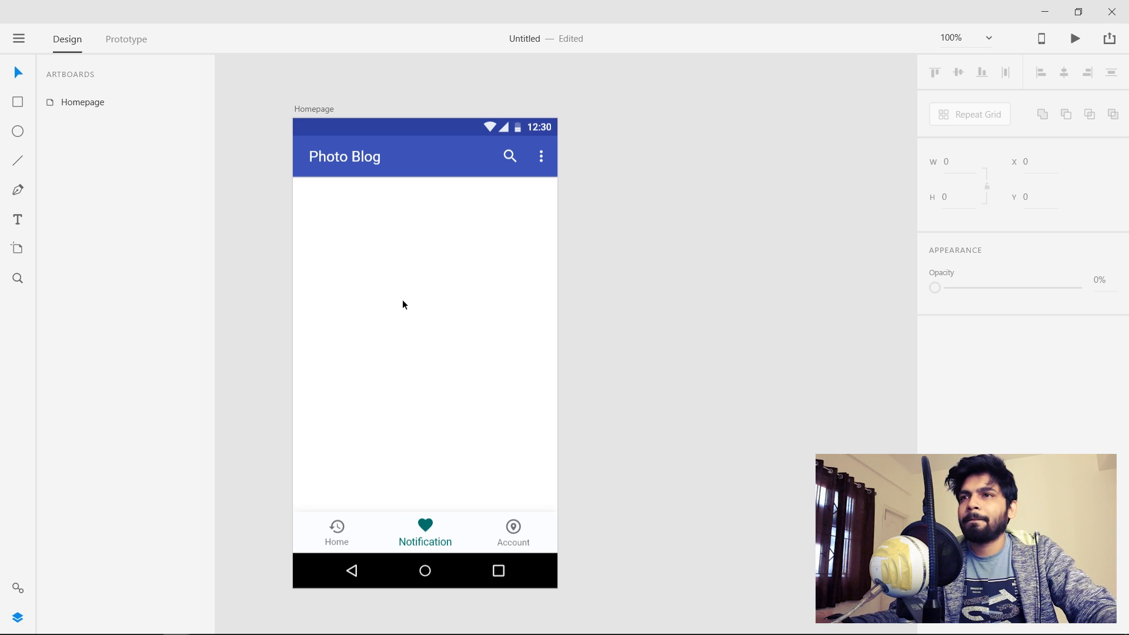
key(alt+Tab)
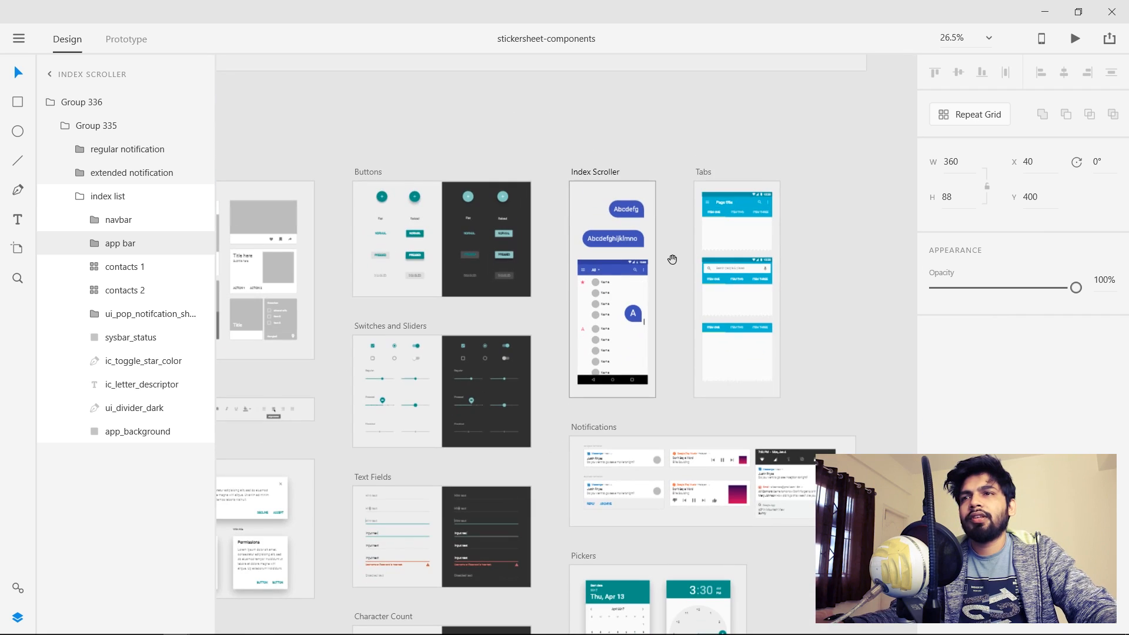
drag(672, 260, 669, 220)
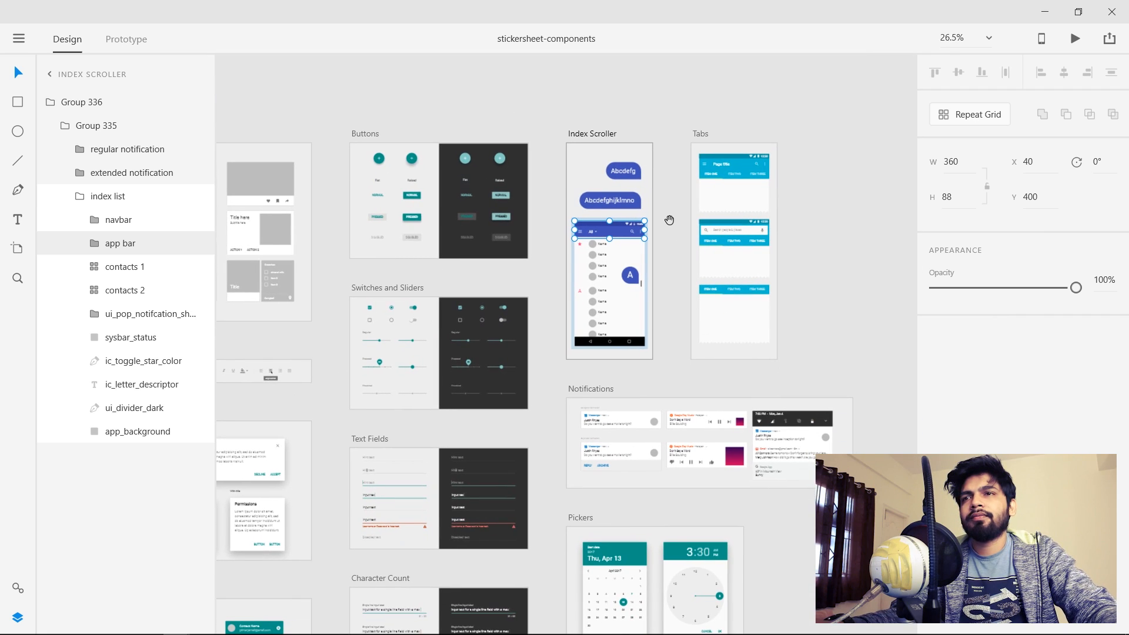
click(541, 202)
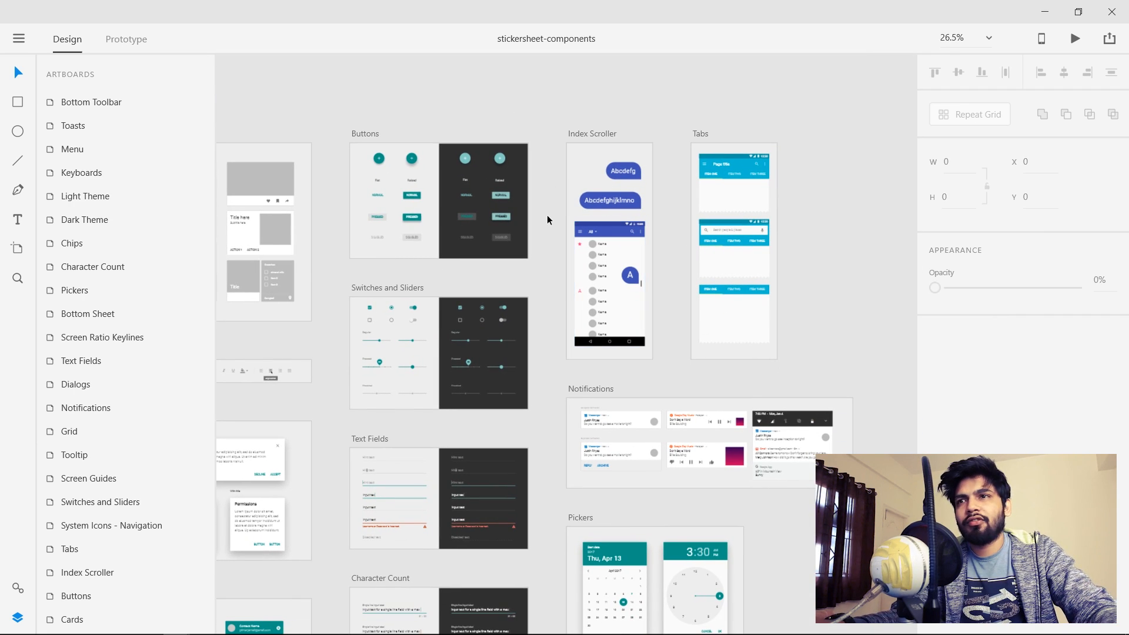
key(alt+Tab)
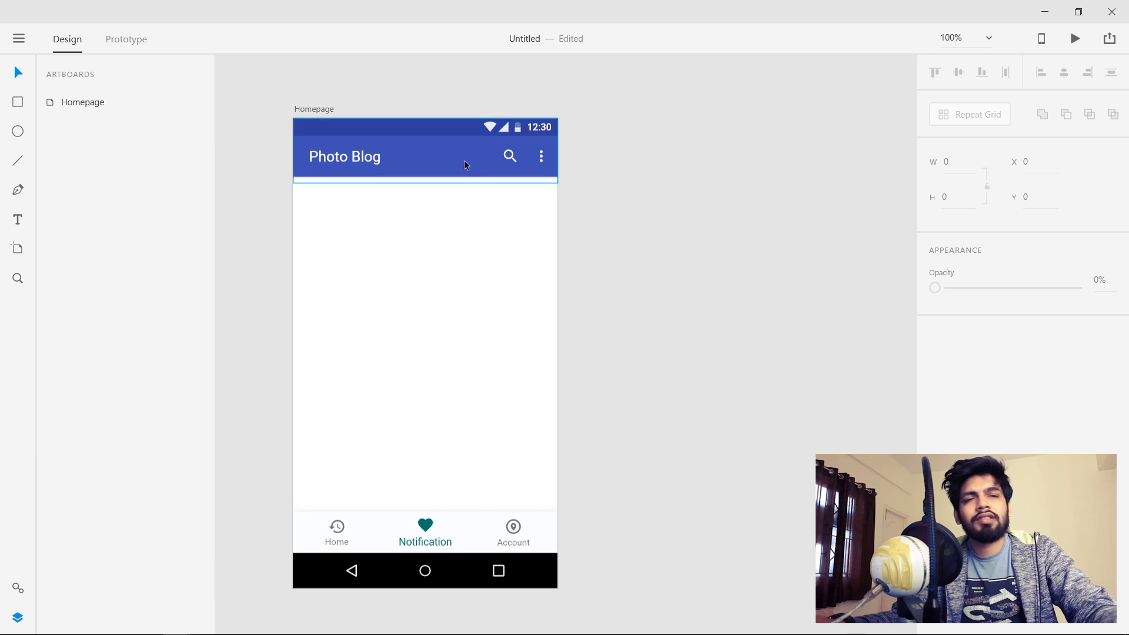
Switch to the browser and open the Material Color Tool from the Google Design resources page.
key(alt+Tab)
key(alt+Tab)
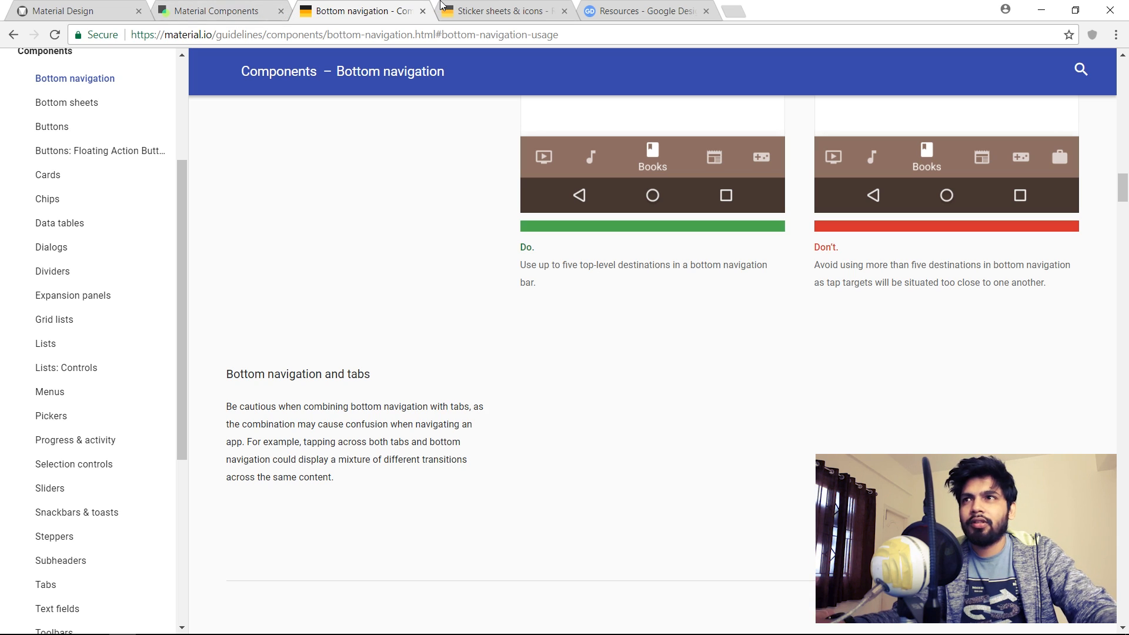
click(550, 9)
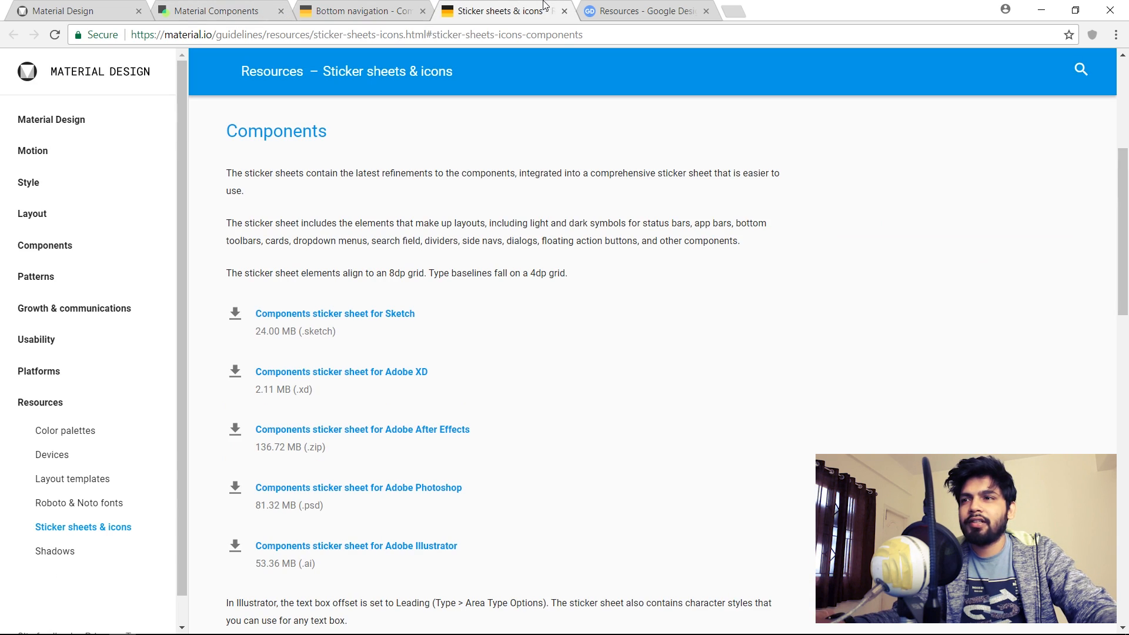
click(613, 9)
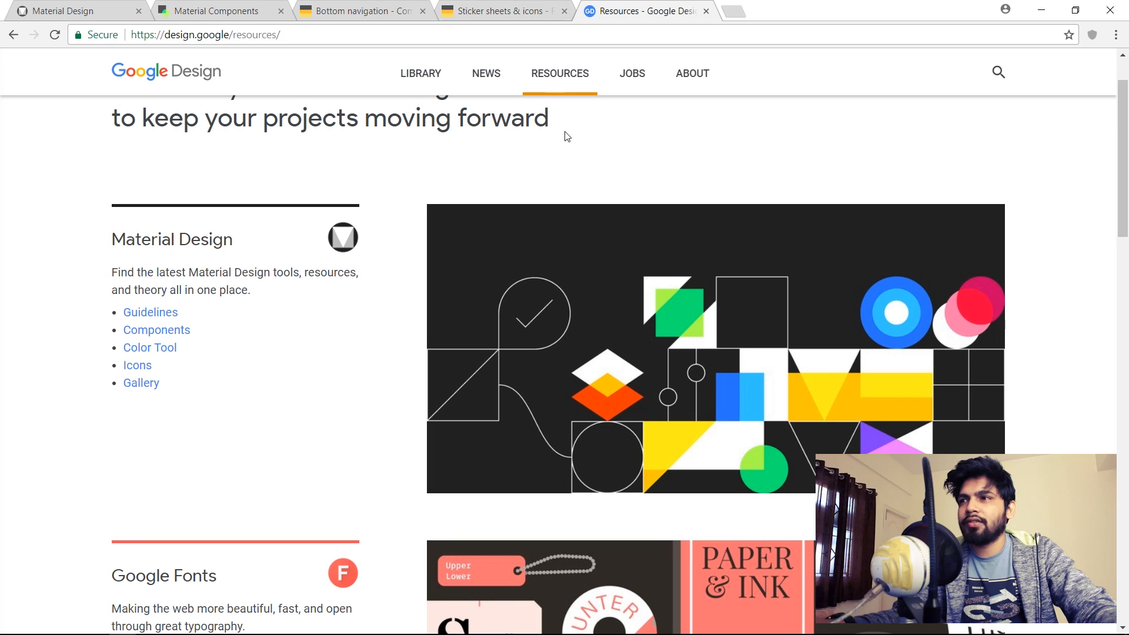
click(146, 352)
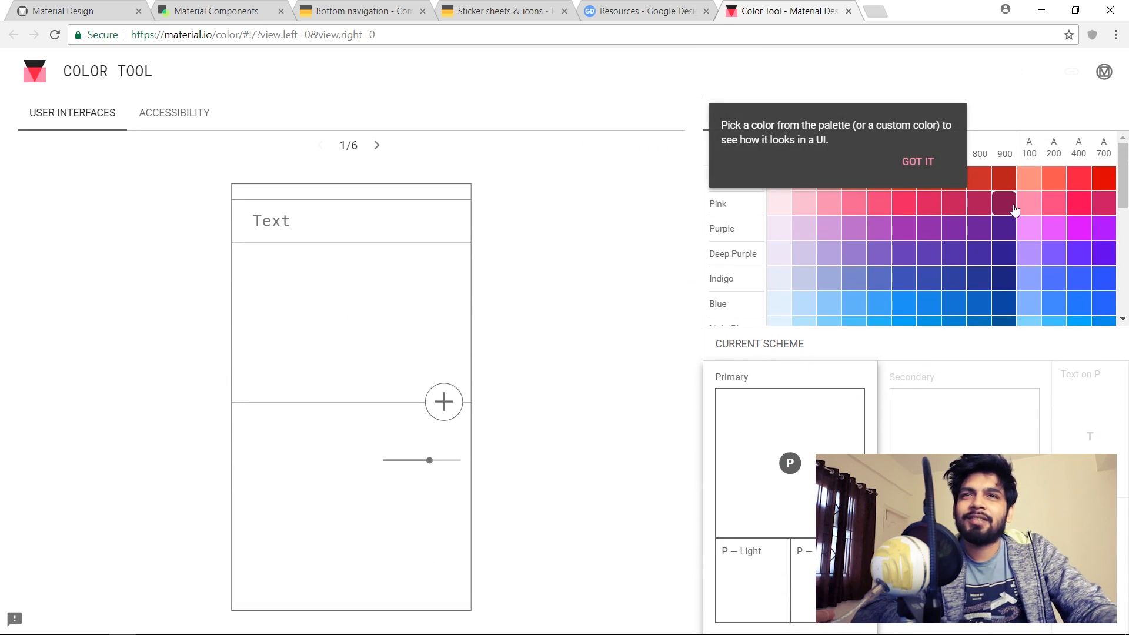
Choose blue #2196f3 as the primary colour and pink #e91e63 as the secondary colour of the scheme.
drag(715, 267, 715, 266)
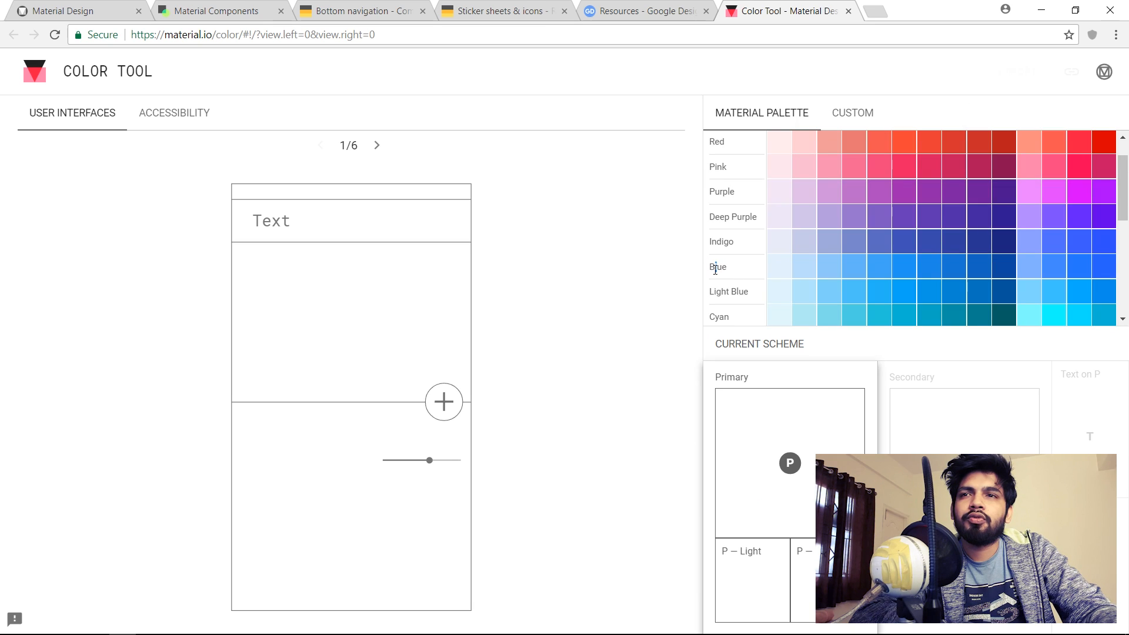
double_click(715, 267)
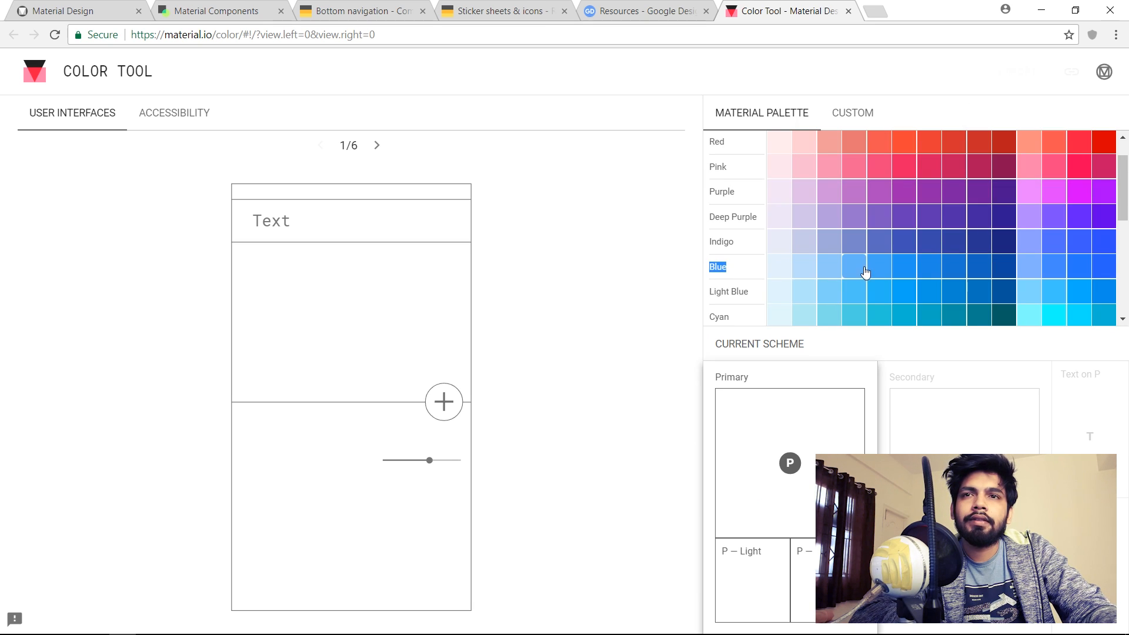
click(903, 268)
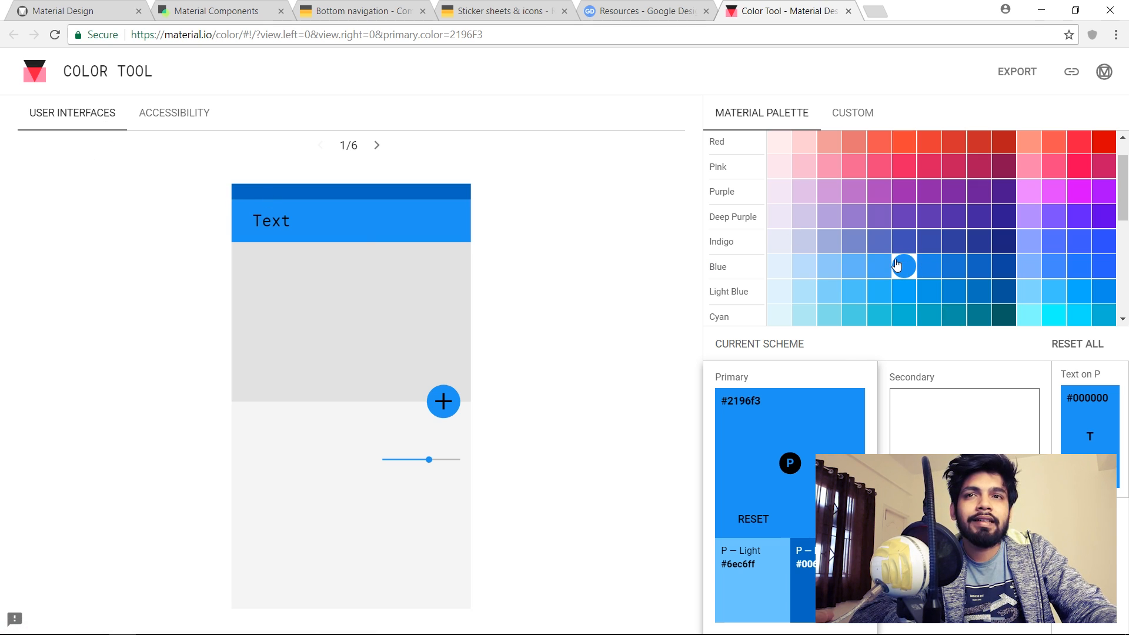
double_click(746, 406)
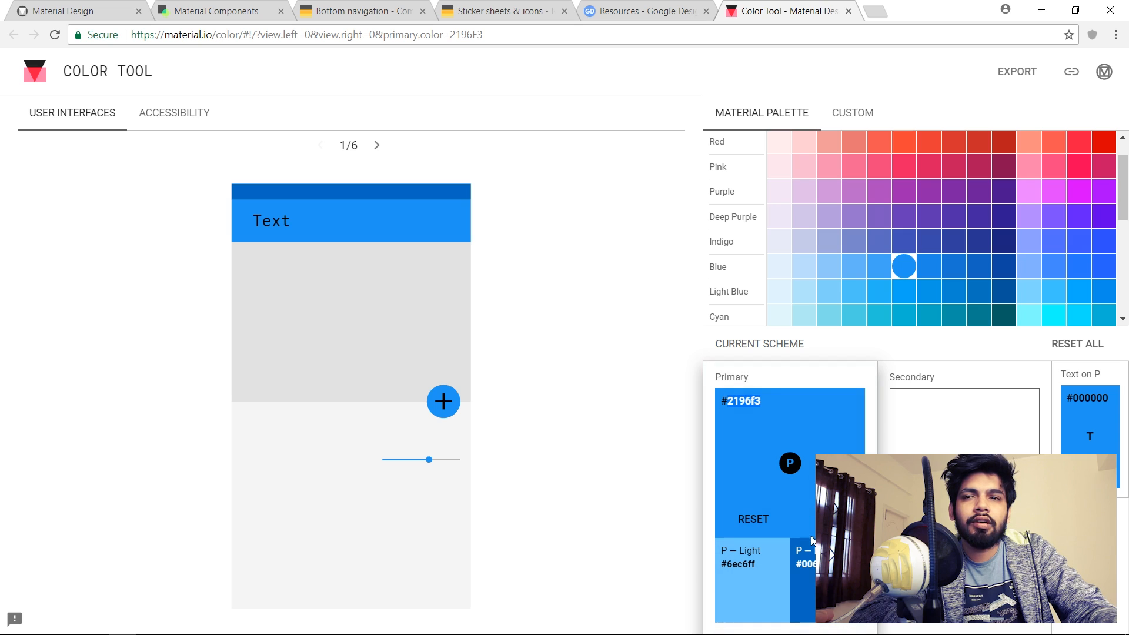
click(814, 540)
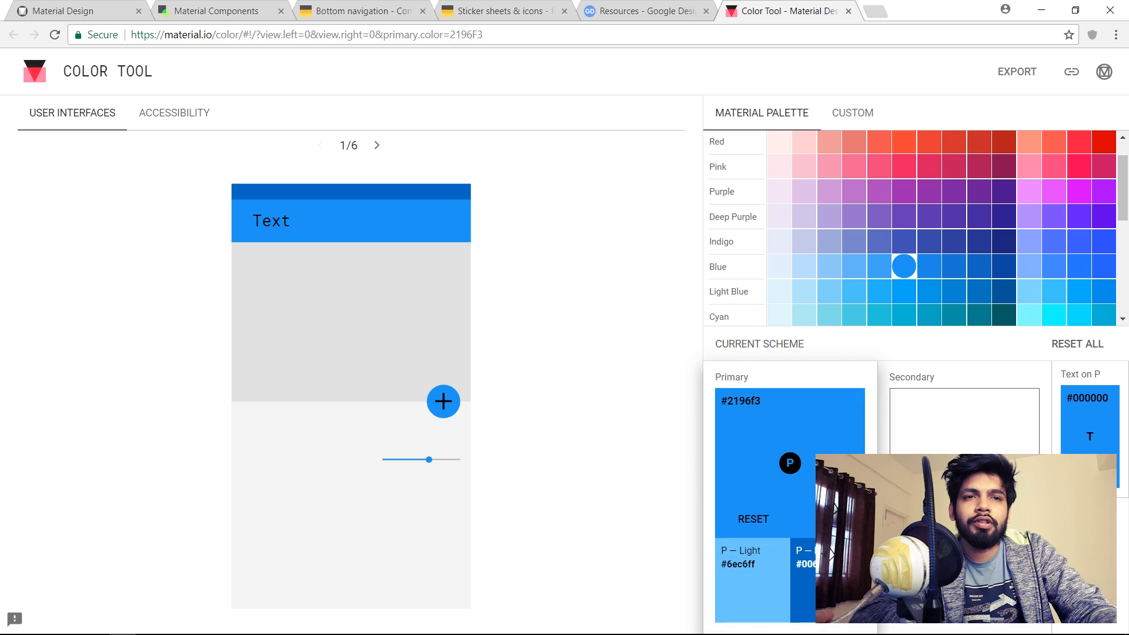
click(941, 416)
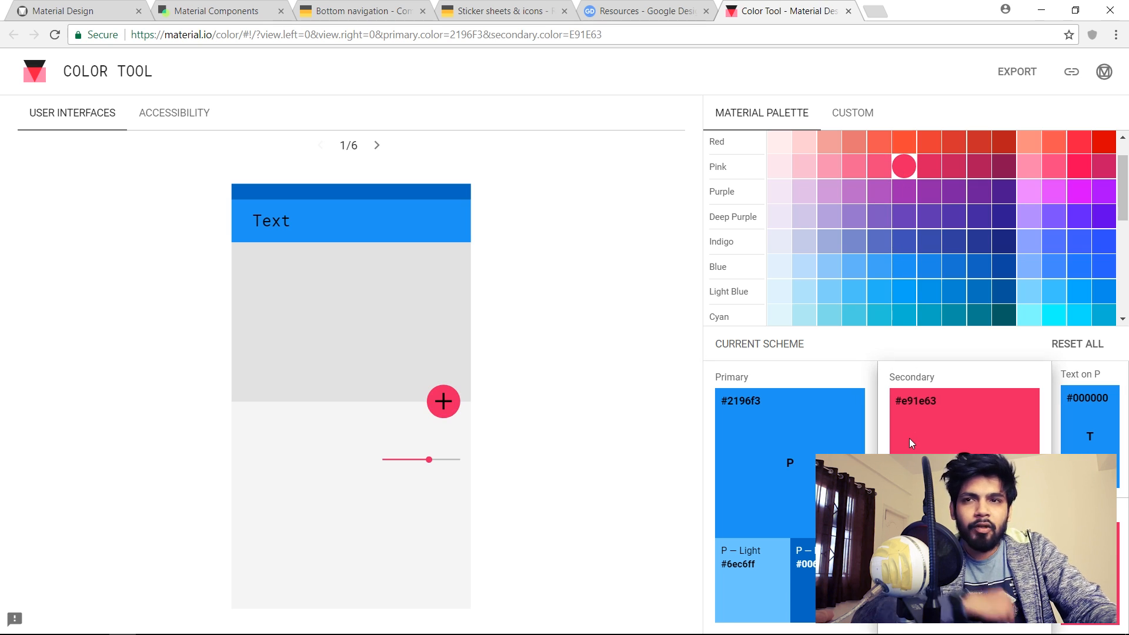
Copy the primary colour's hex code and apply 2196f3 as the fill of the app bar's background path on the Homepage artboard in Adobe XD.
double_click(744, 400)
key(alt+Tab)
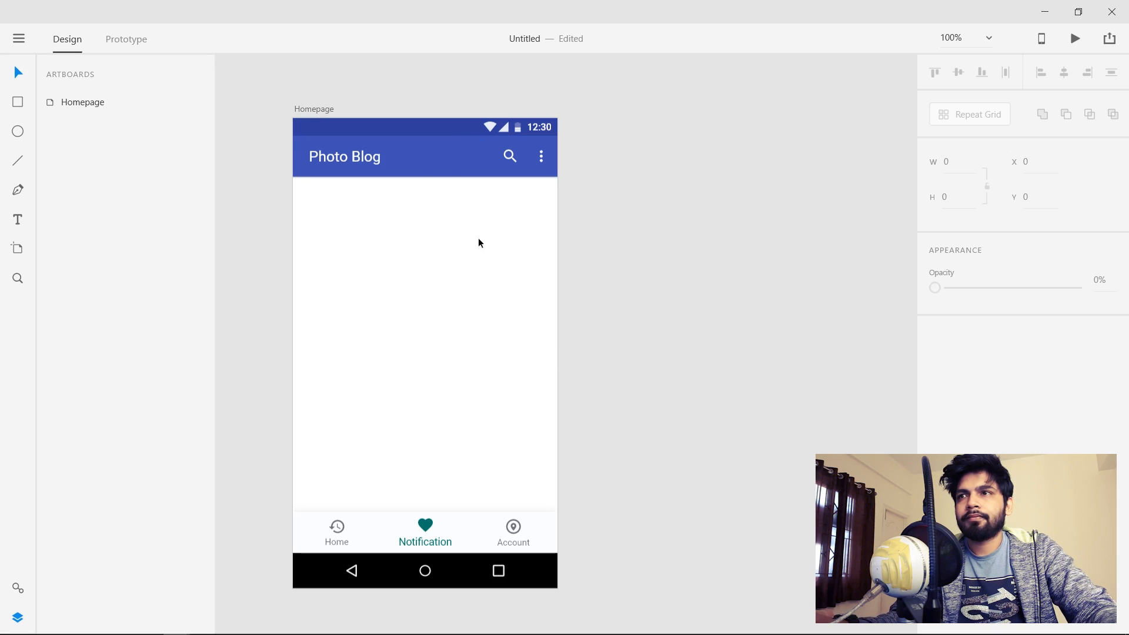
click(447, 175)
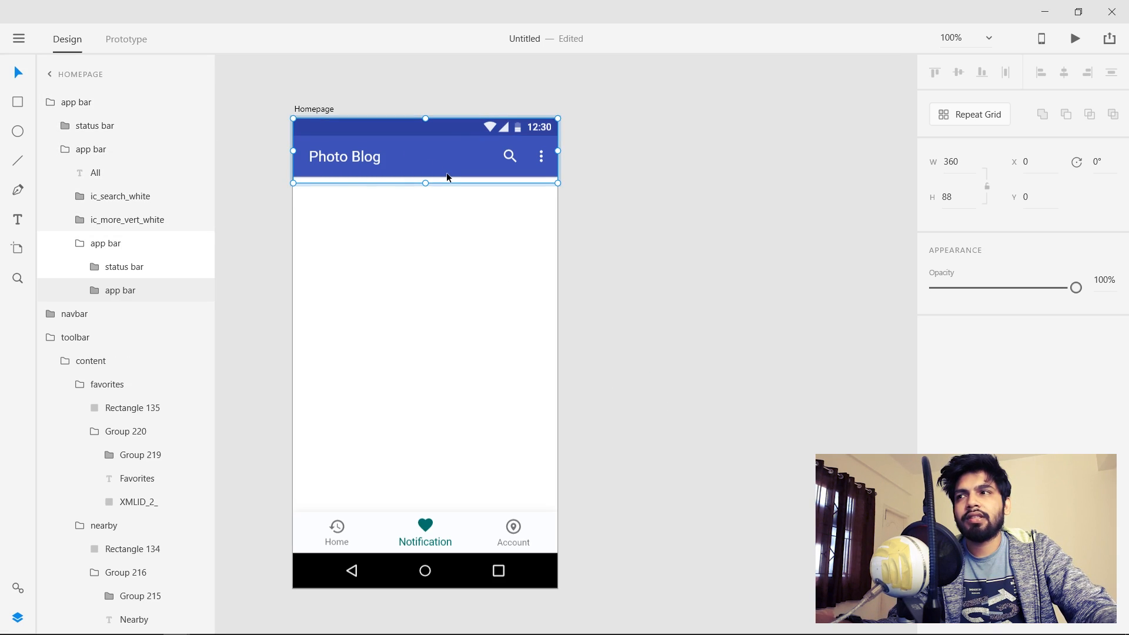
click(98, 294)
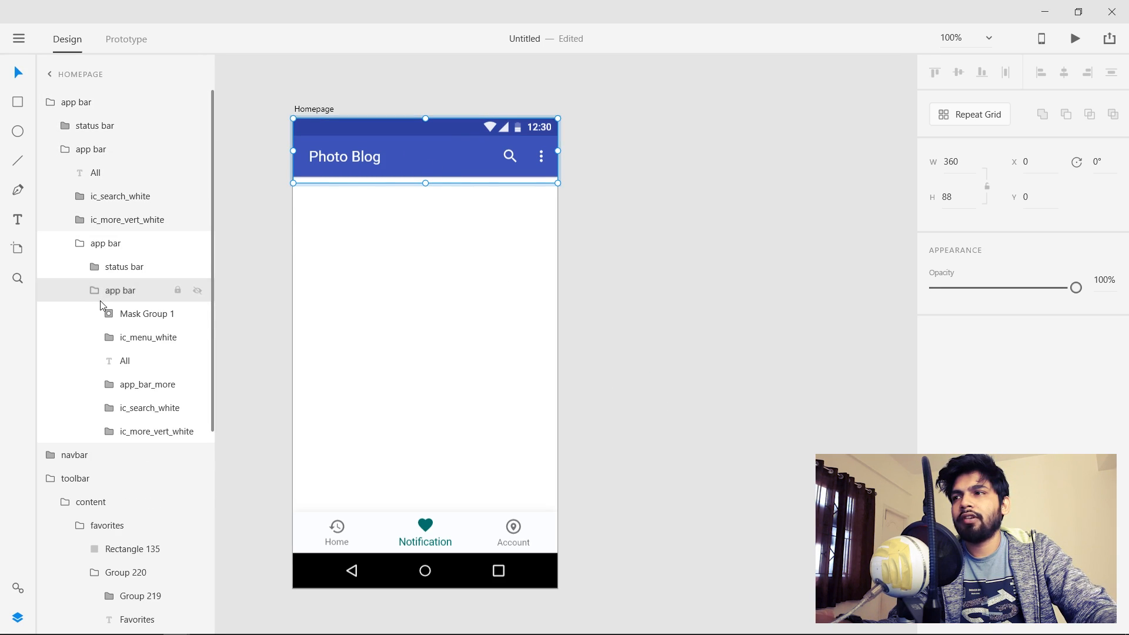
double_click(427, 171)
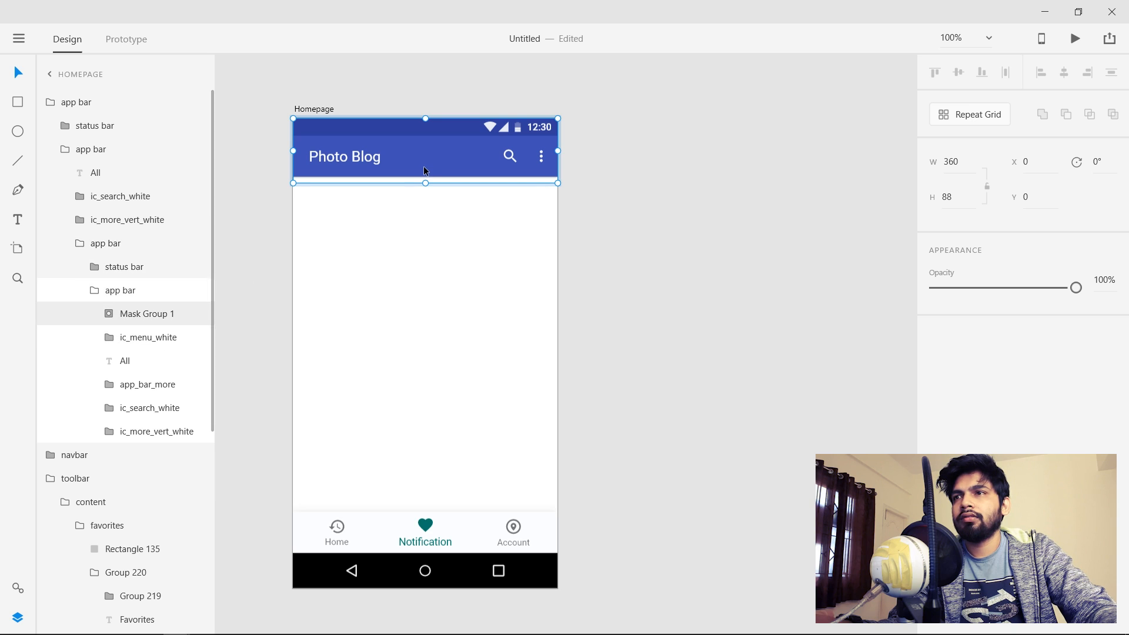
double_click(427, 171)
click(971, 320)
text(2196F3)
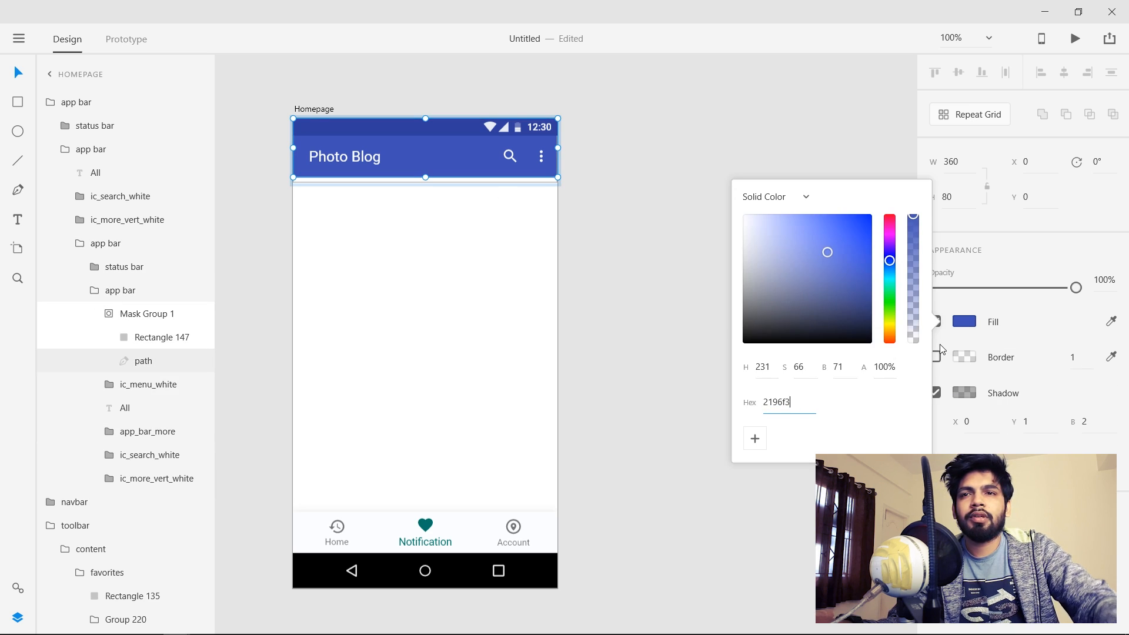
key(Return)
click(547, 363)
Copy the dark primary variant's hex code from the Color Tool and set the Homepage status bar rectangle's fill to 0069c0 in Adobe XD.
key(alt+Tab)
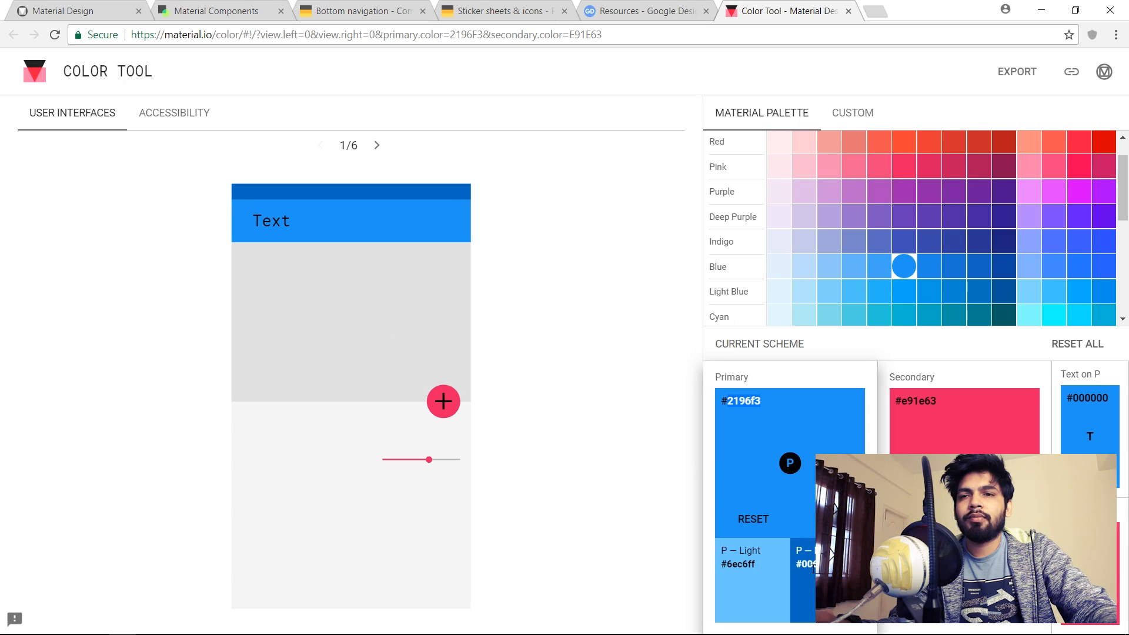
click(813, 567)
key(alt+Tab)
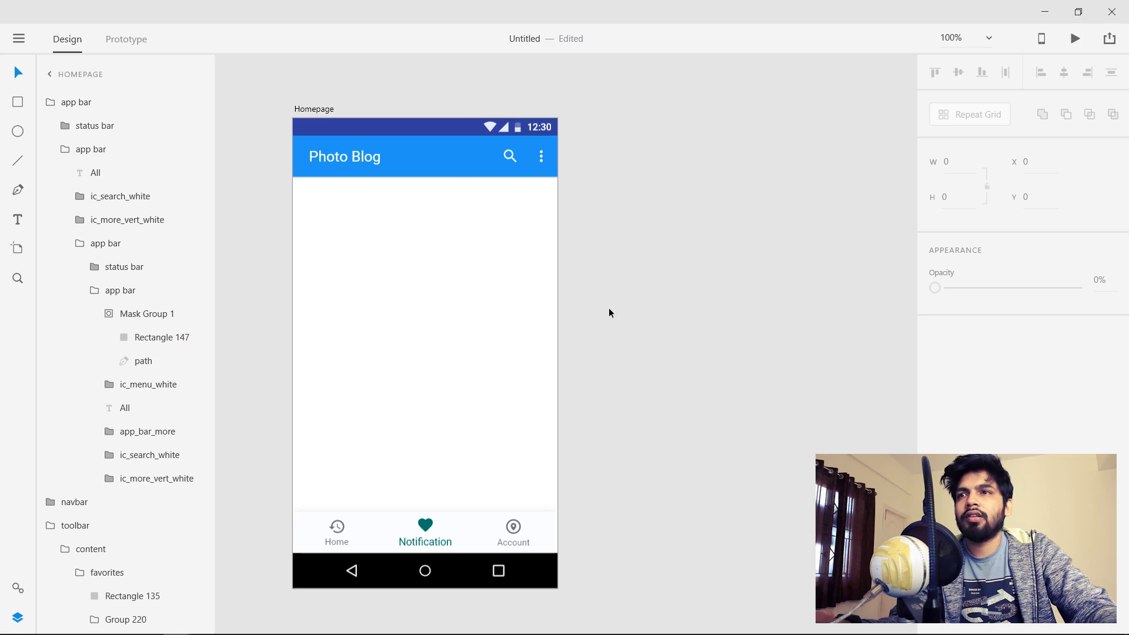
click(452, 127)
double_click(451, 125)
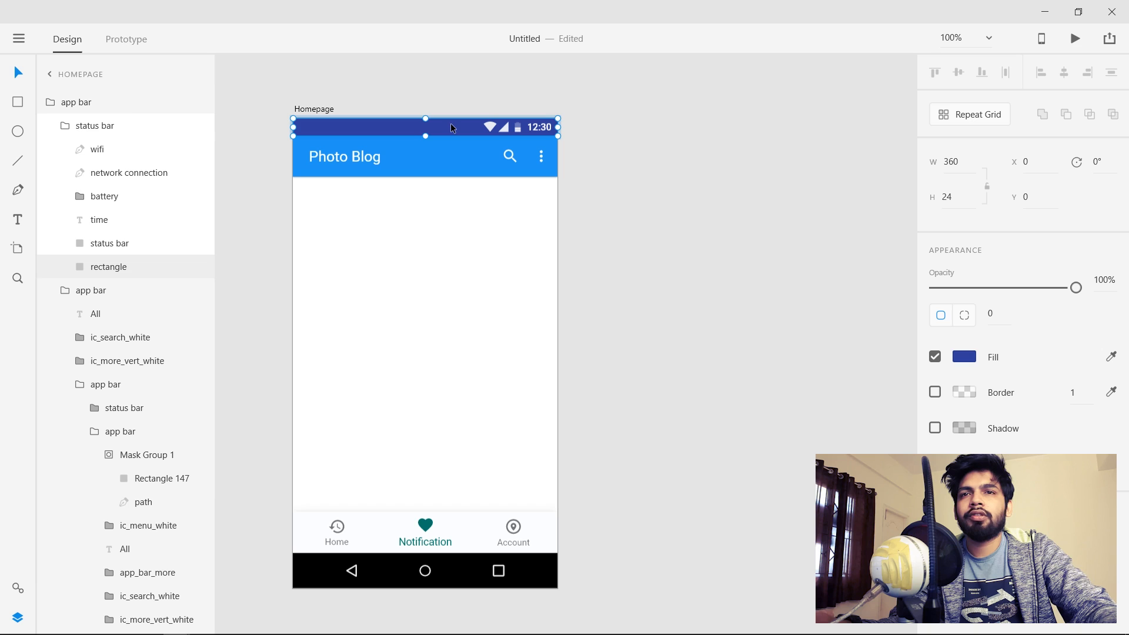
click(965, 357)
text(0069c0)
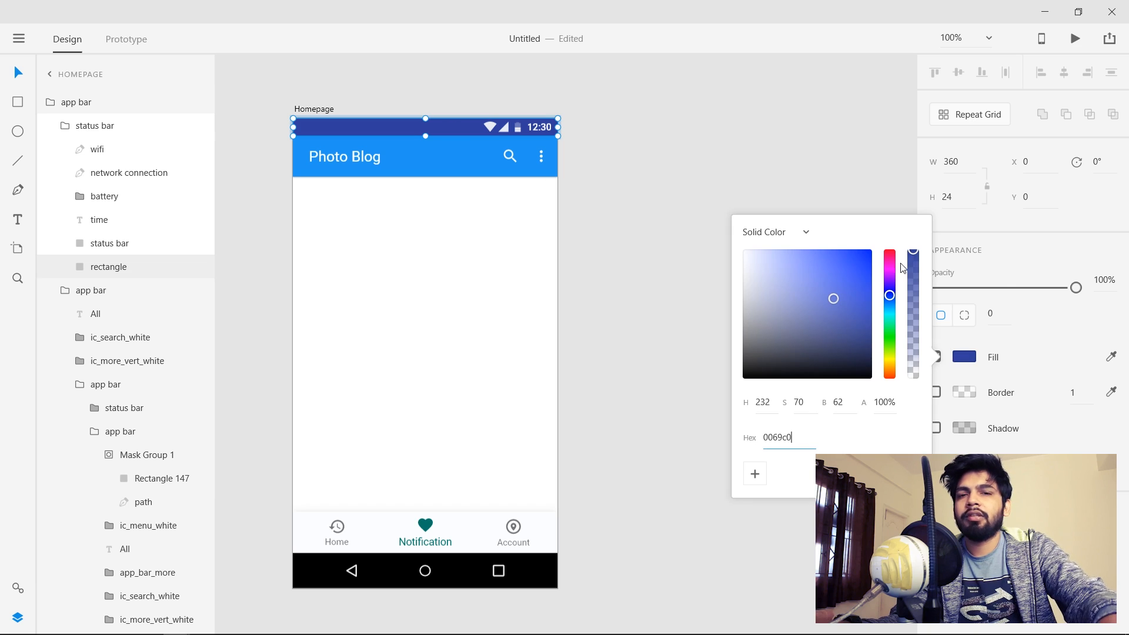
key(Return)
click(662, 192)
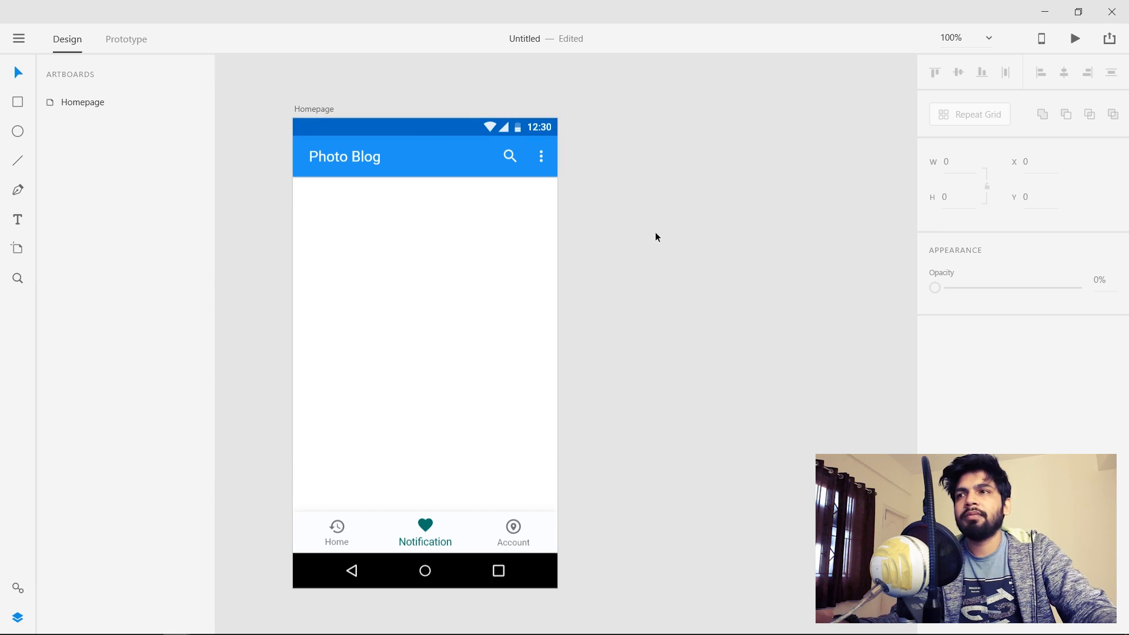
Preview the blue shades #1976d2 and #42a5f5 as primary colours in the Color Tool, and return to the Homepage design in Adobe XD.
key(alt+Tab)
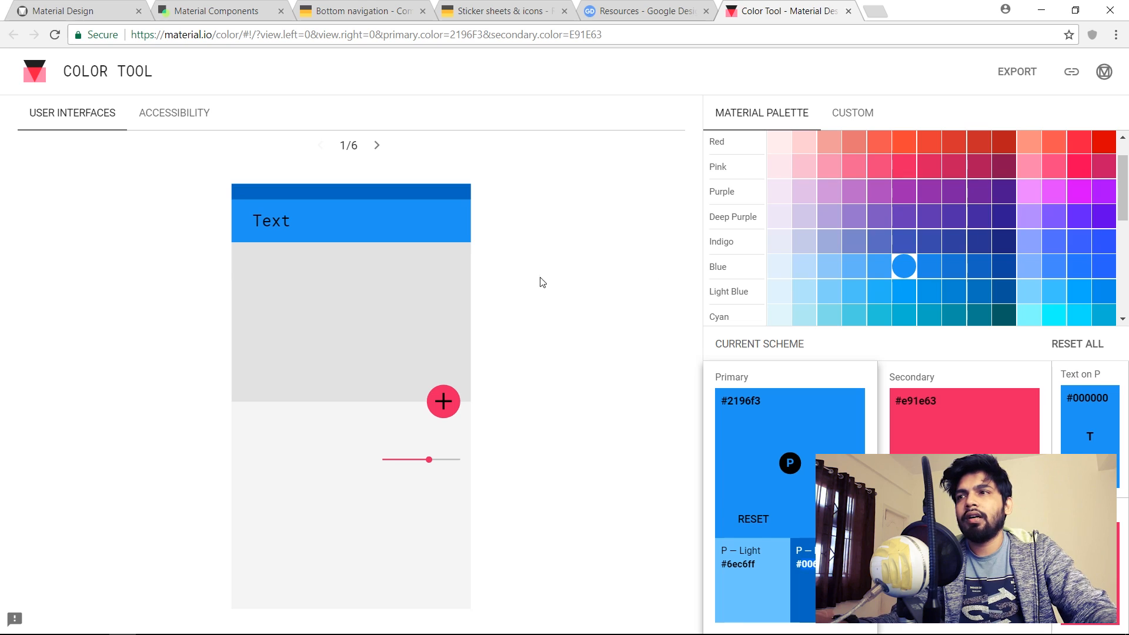
drag(253, 221, 282, 221)
click(935, 271)
click(945, 266)
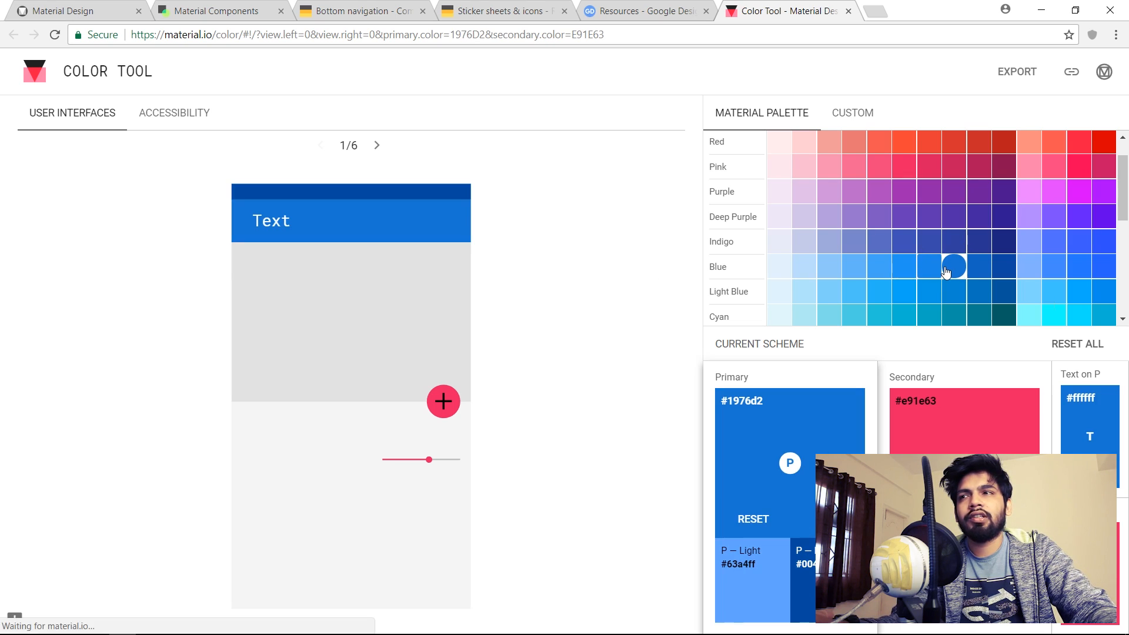
click(884, 265)
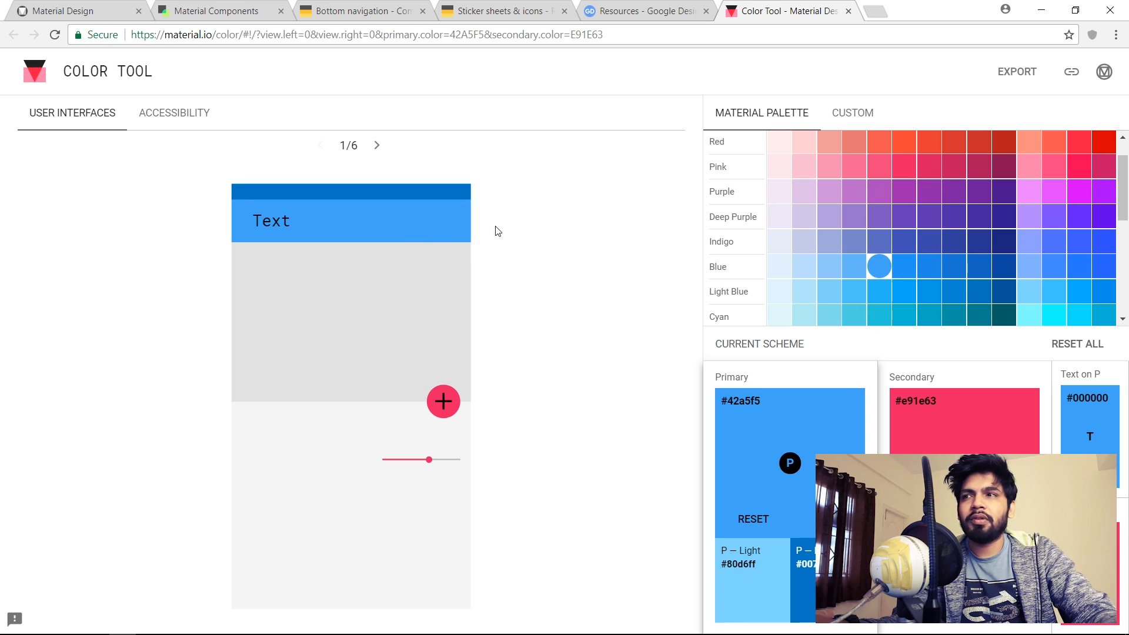
key(alt+Tab)
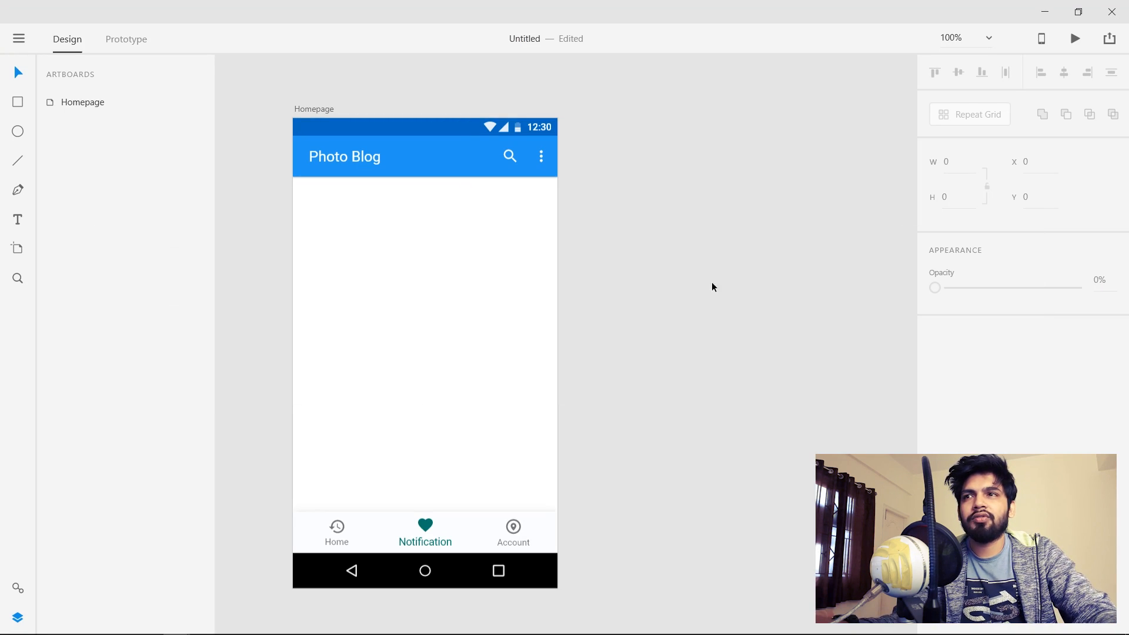
drag(577, 270, 656, 268)
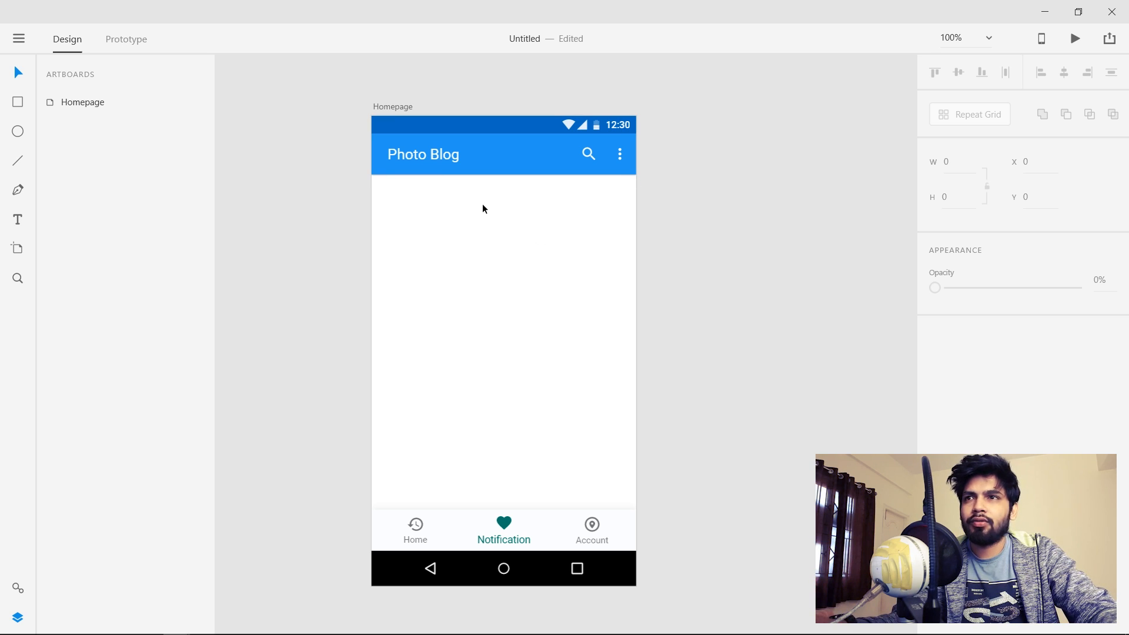
Switch to Chrome and open the Cards page of the Material Design component guidelines.
key(alt+Tab)
key(alt+Tab)
key(alt+Tab)
key(alt+Tab)
key(alt+Tab)
key(alt+Tab)
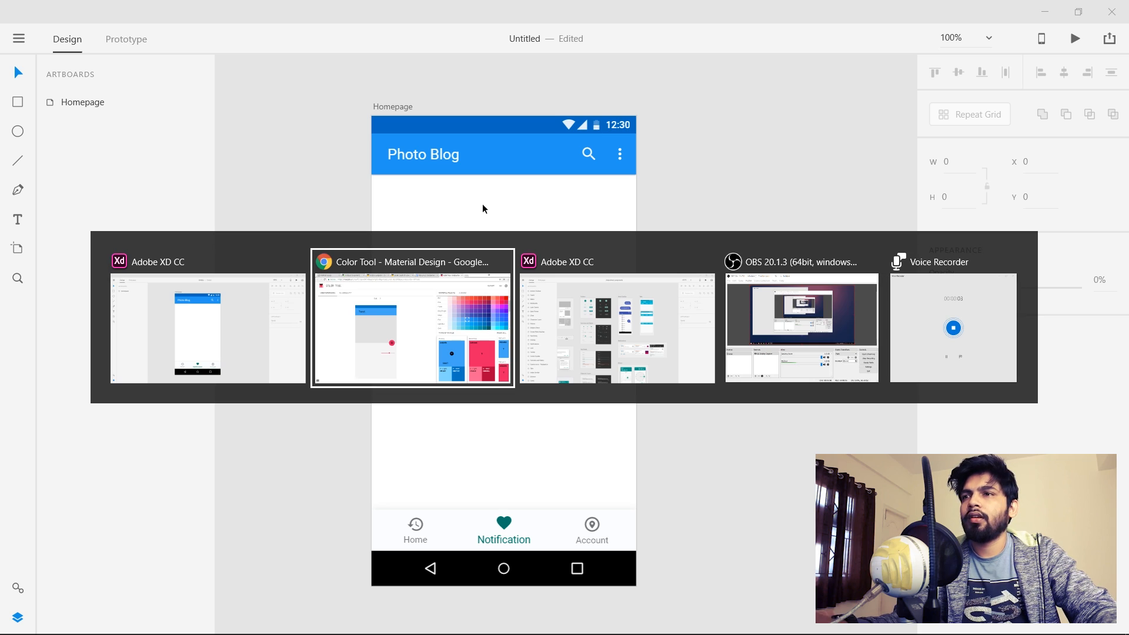
click(347, 4)
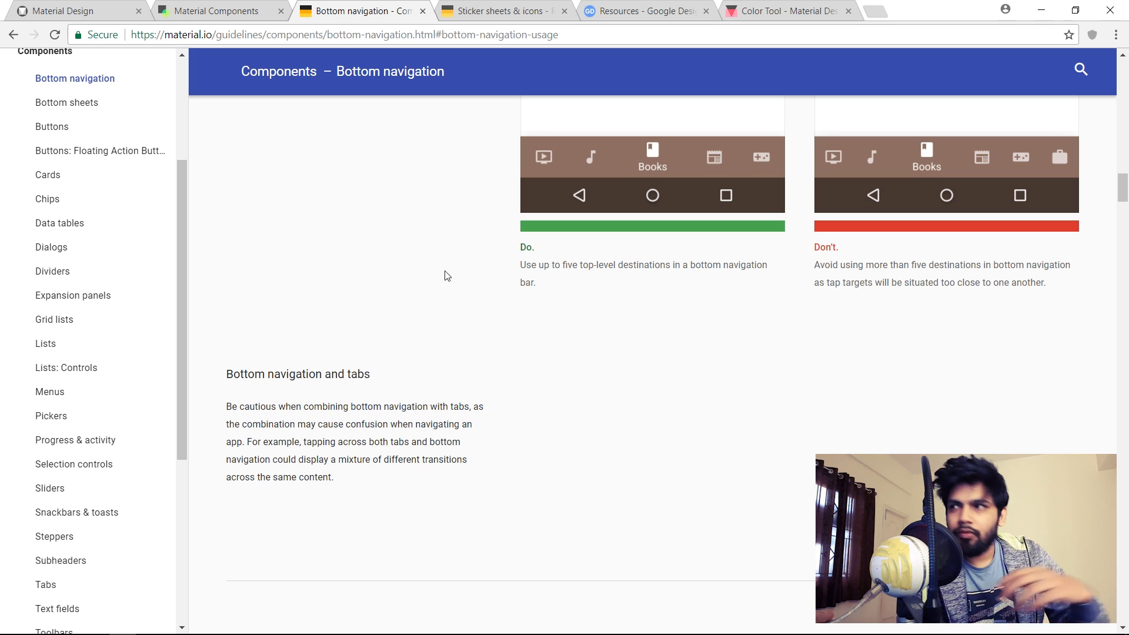
click(50, 175)
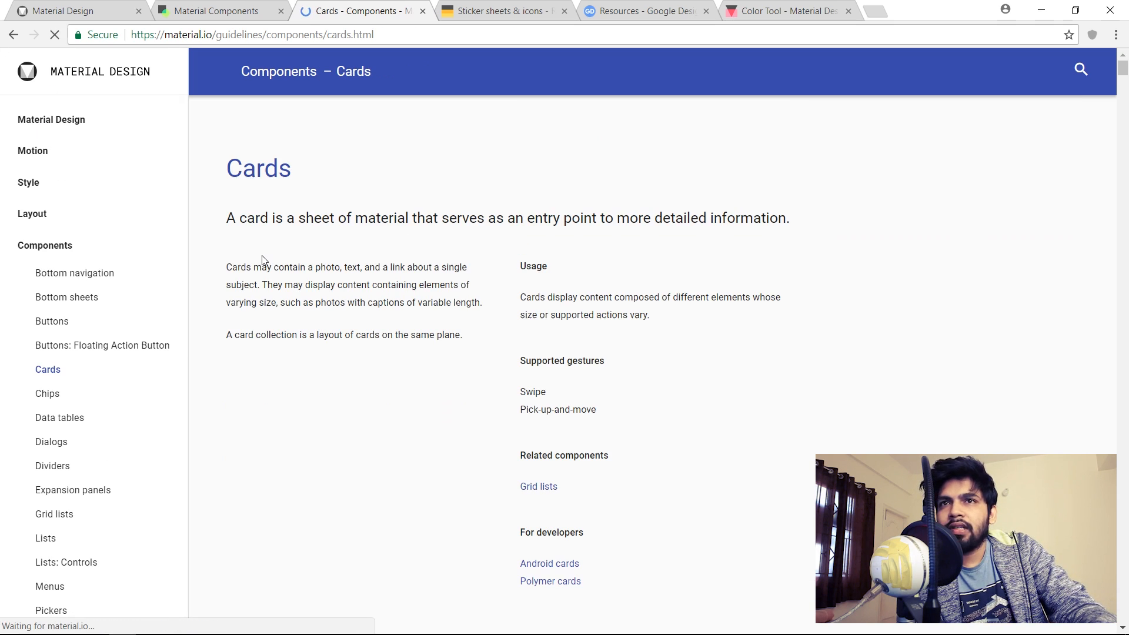
Examine the card guidelines, from the usage and content examples to the Scrolling section's Cooking card layout.
scroll(328, 253, down, 12)
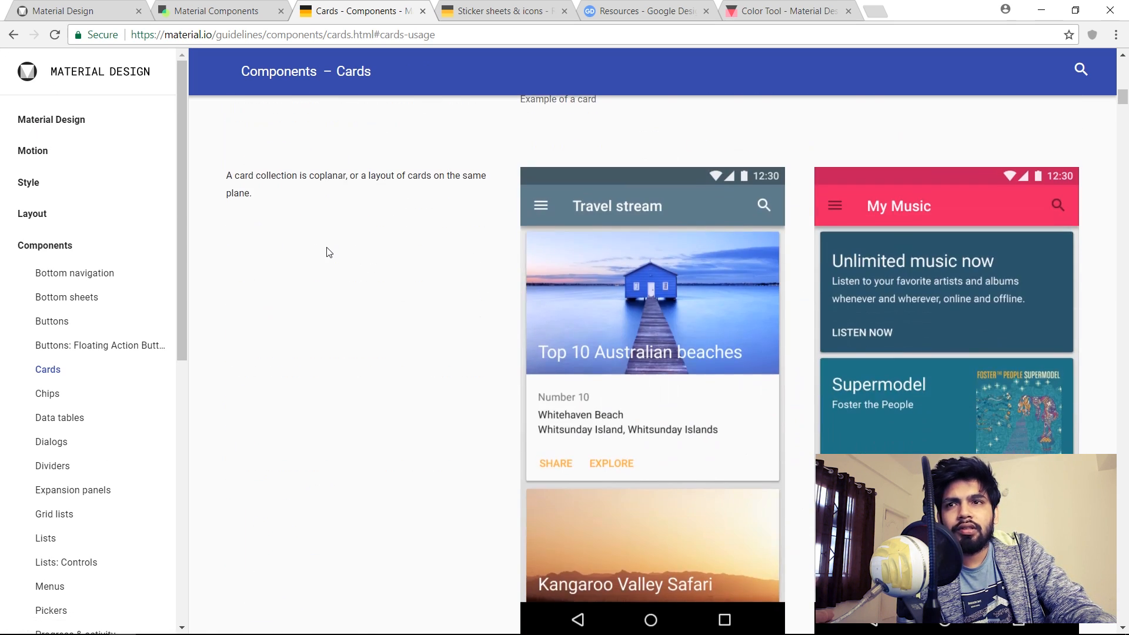
scroll(418, 253, down, 15)
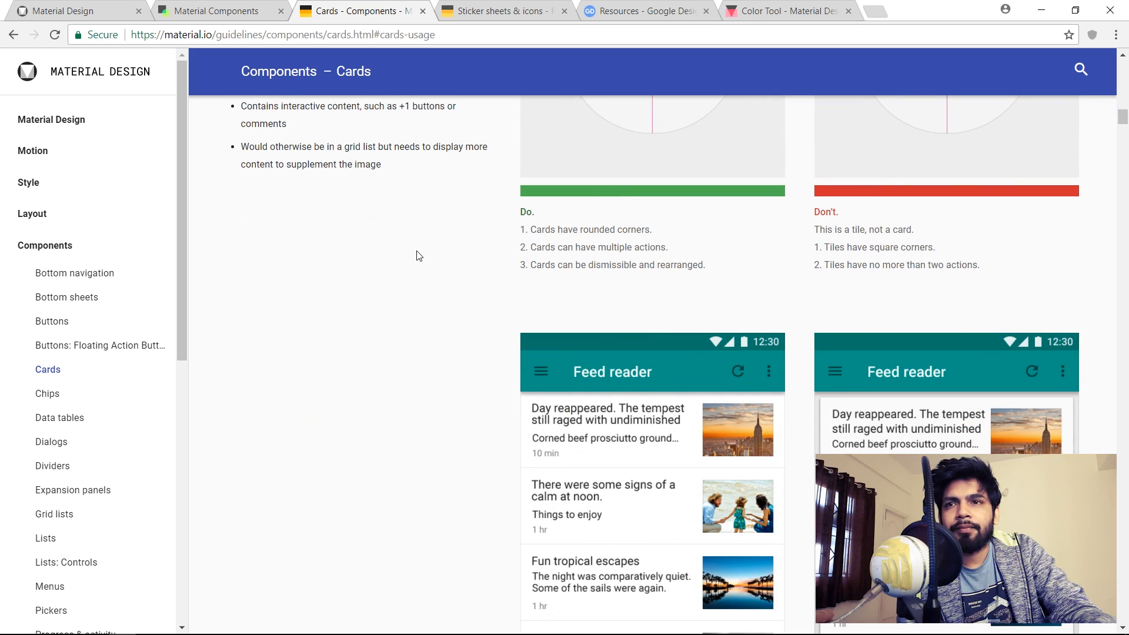
scroll(418, 255, down, 10)
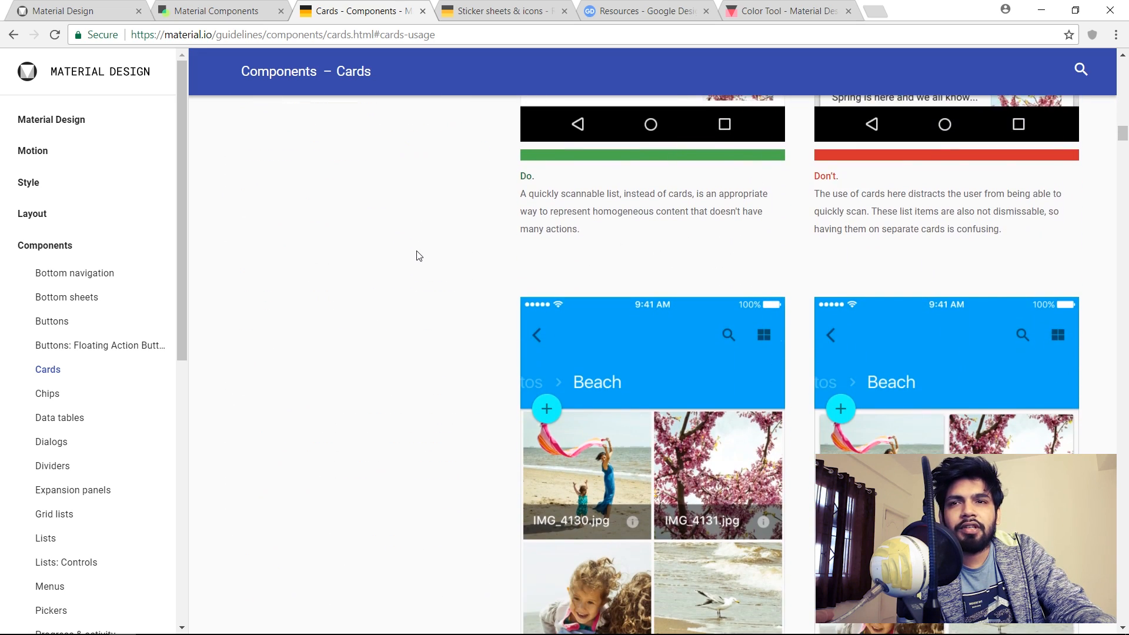
scroll(419, 255, down, 12)
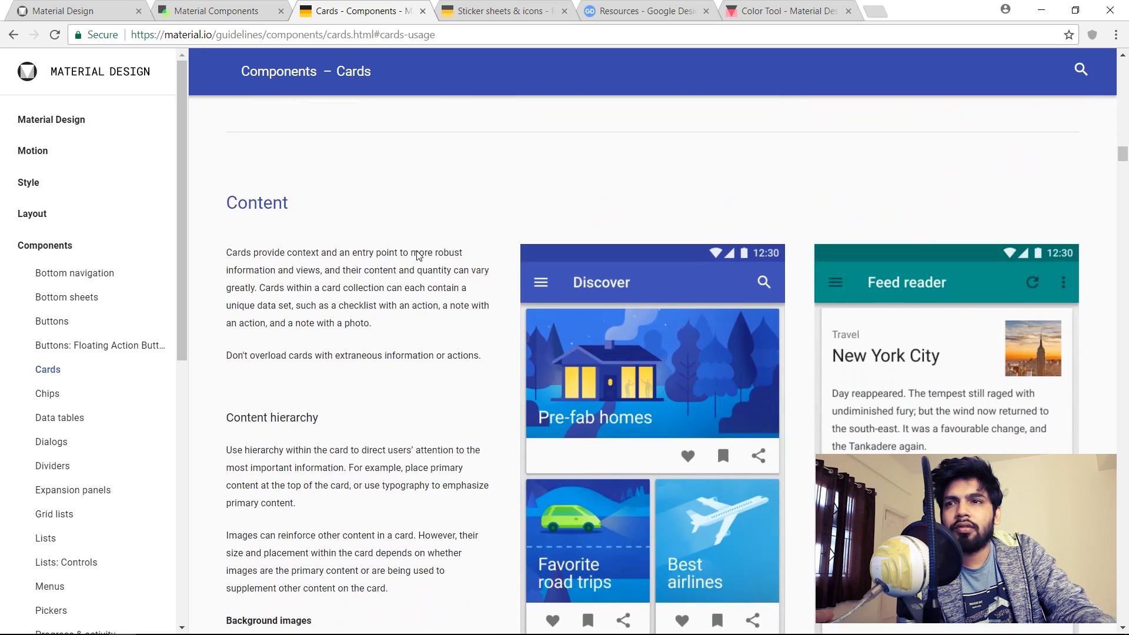
scroll(418, 255, down, 10)
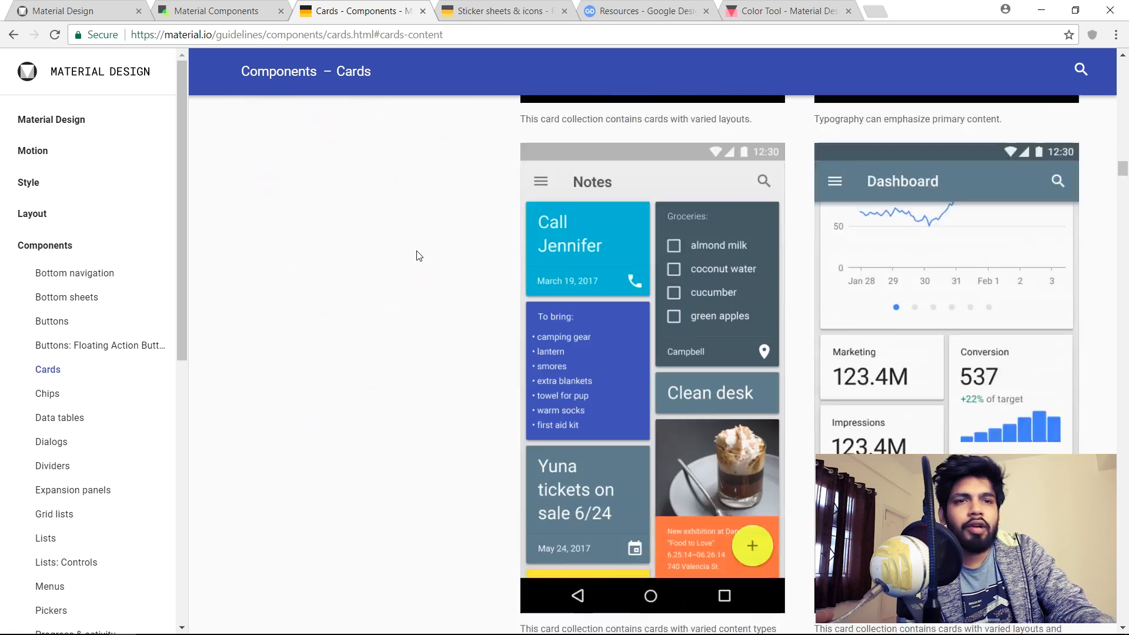
scroll(418, 255, down, 3)
scroll(418, 257, down, 13)
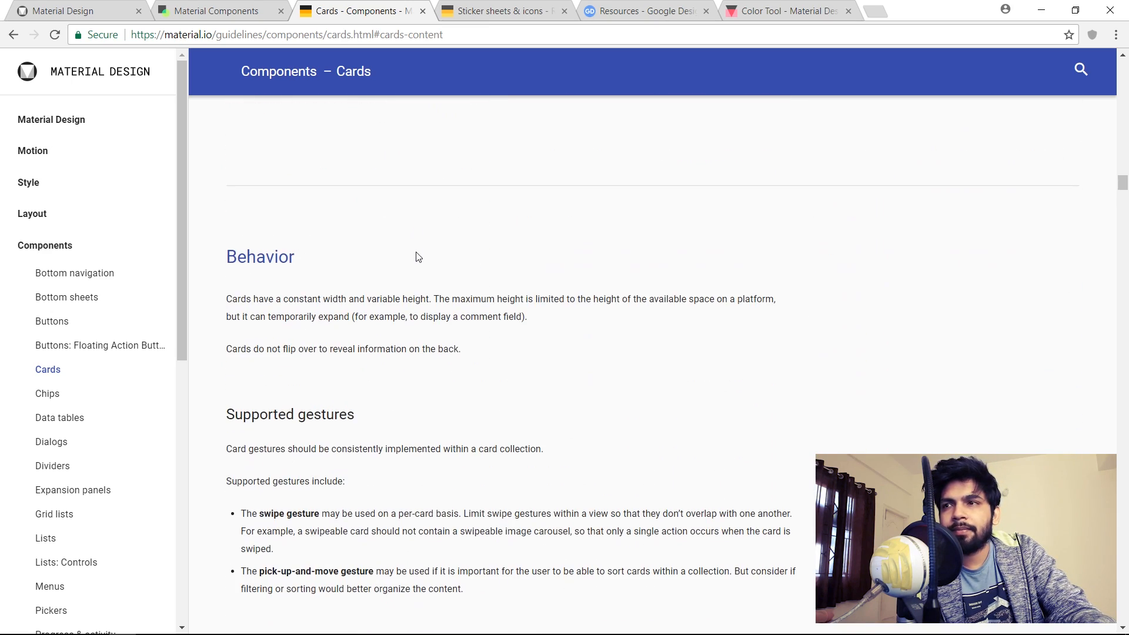
scroll(457, 242, down, 15)
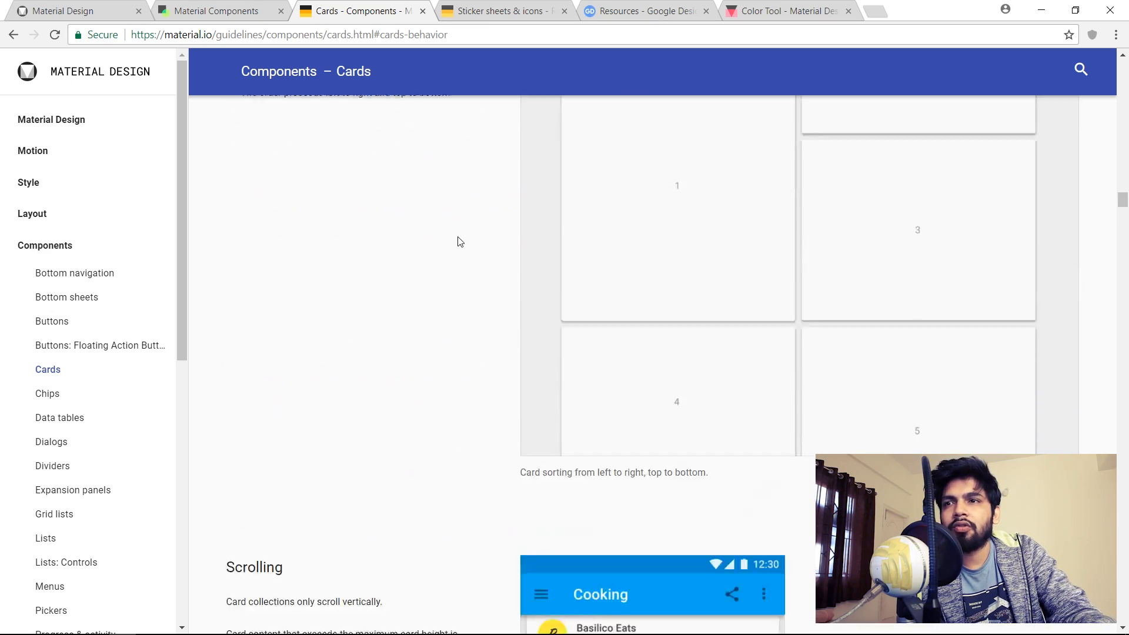
scroll(461, 242, up, 2)
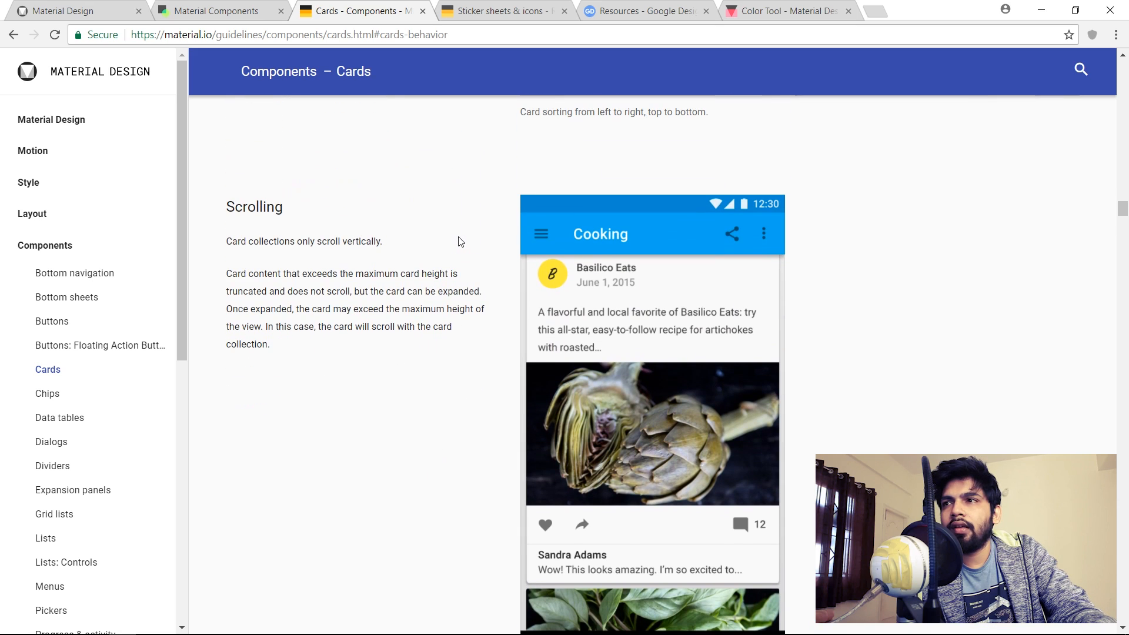
scroll(460, 242, down, 1)
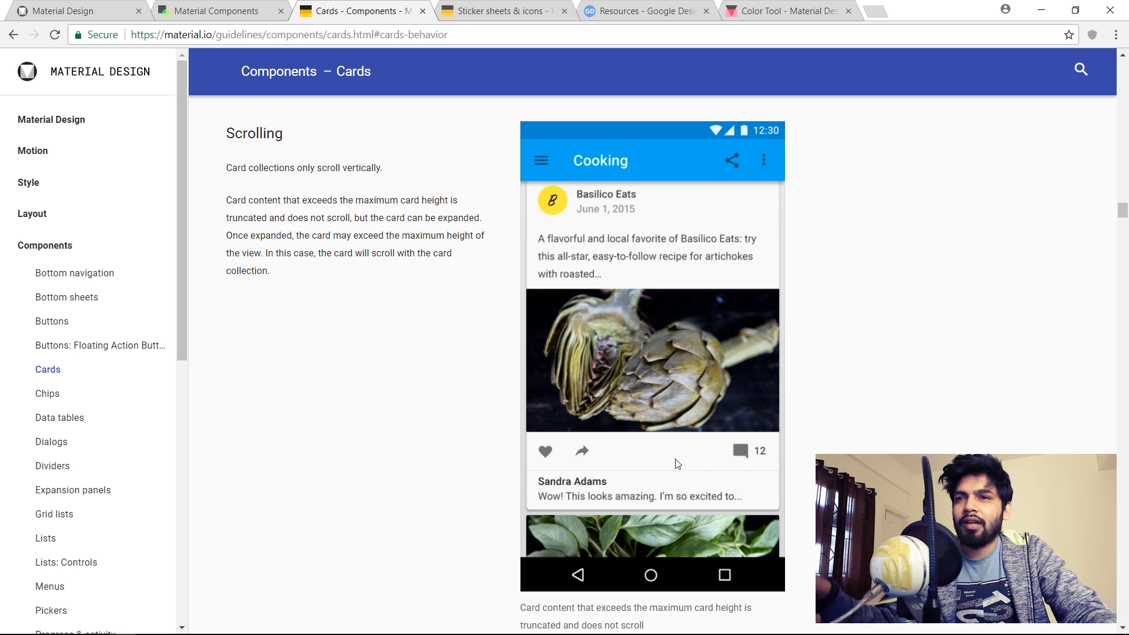
Switch to the stickersheet-components file in Adobe XD and copy card_1, the title-and-image card, from the Cards artboard.
key(alt+Tab)
key(alt+Tab)
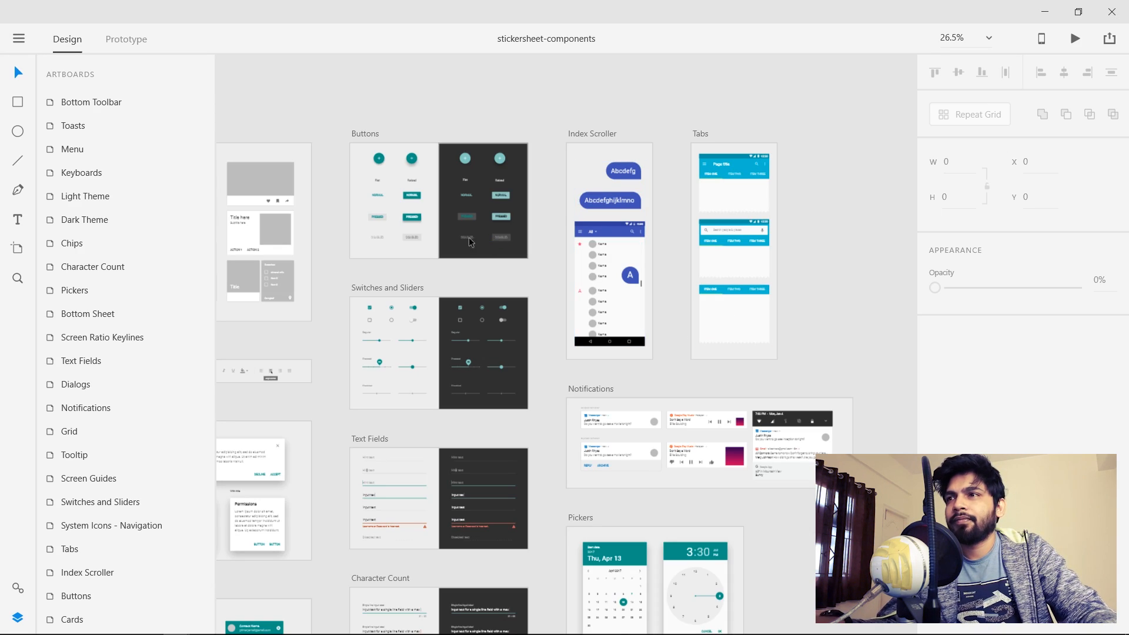
drag(245, 233, 601, 219)
scroll(569, 139, up, 4)
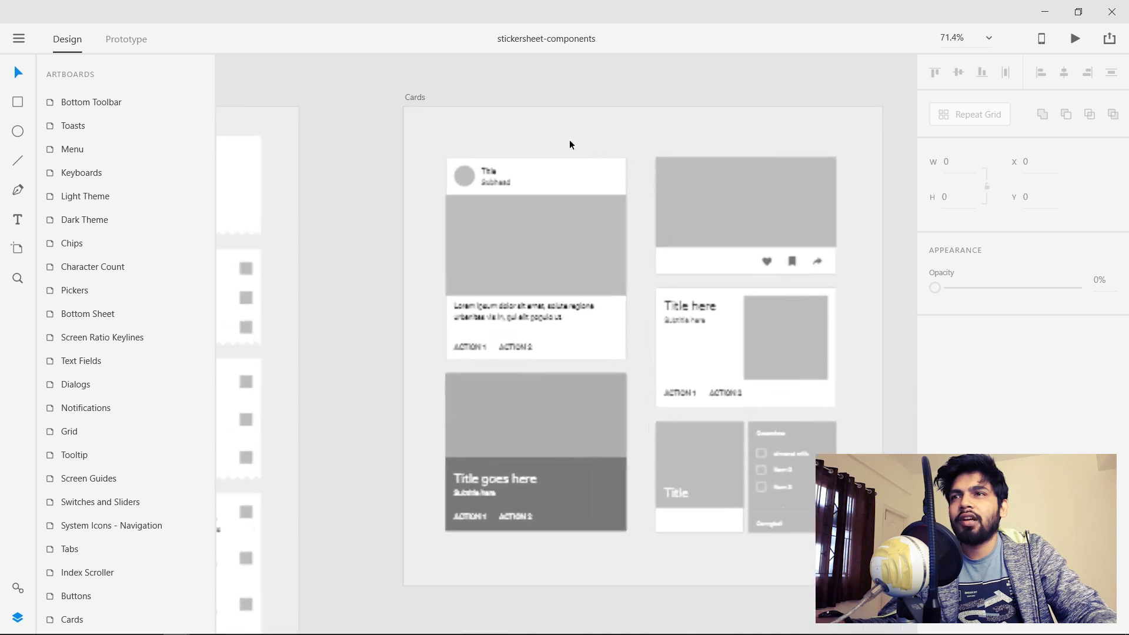
drag(651, 169, 610, 140)
scroll(686, 294, down, 2)
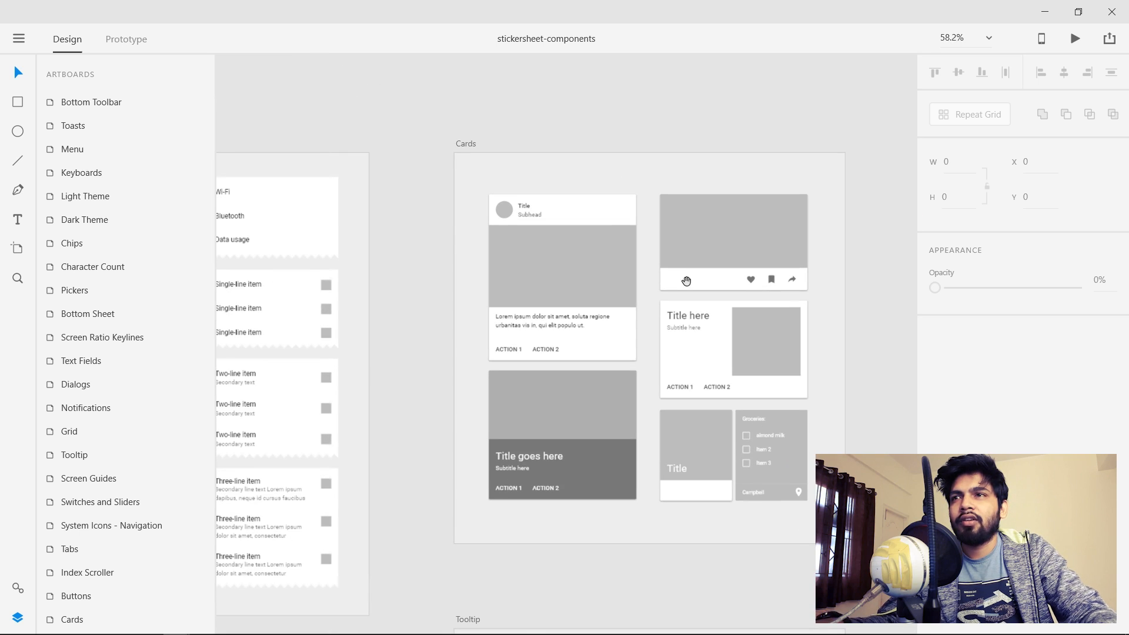
drag(620, 234, 554, 204)
click(532, 270)
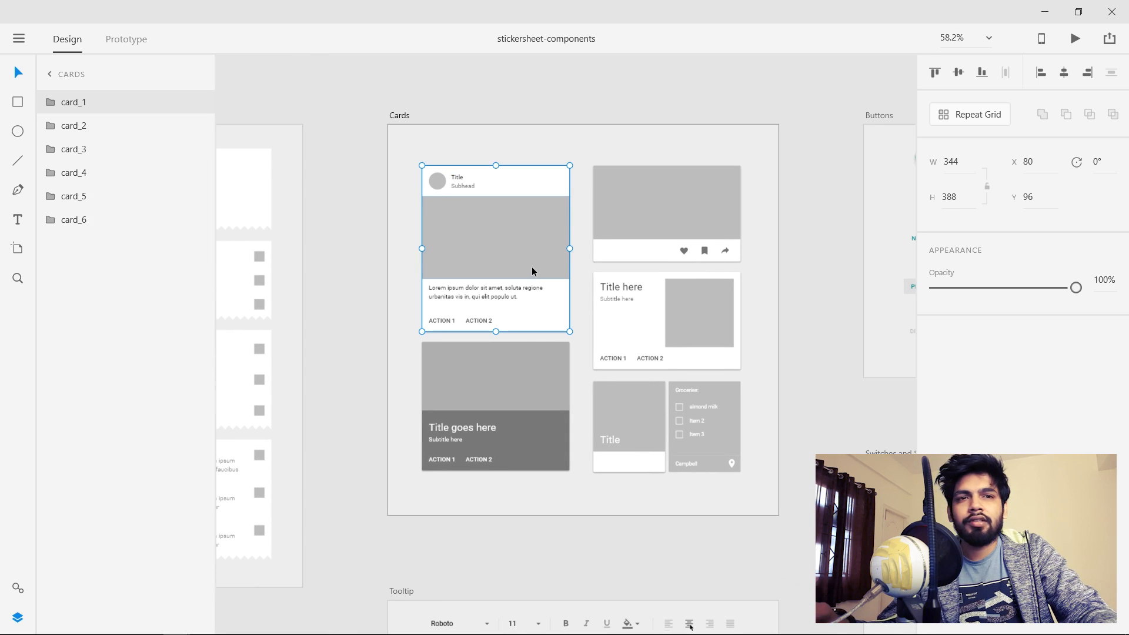
scroll(541, 255, up, 1)
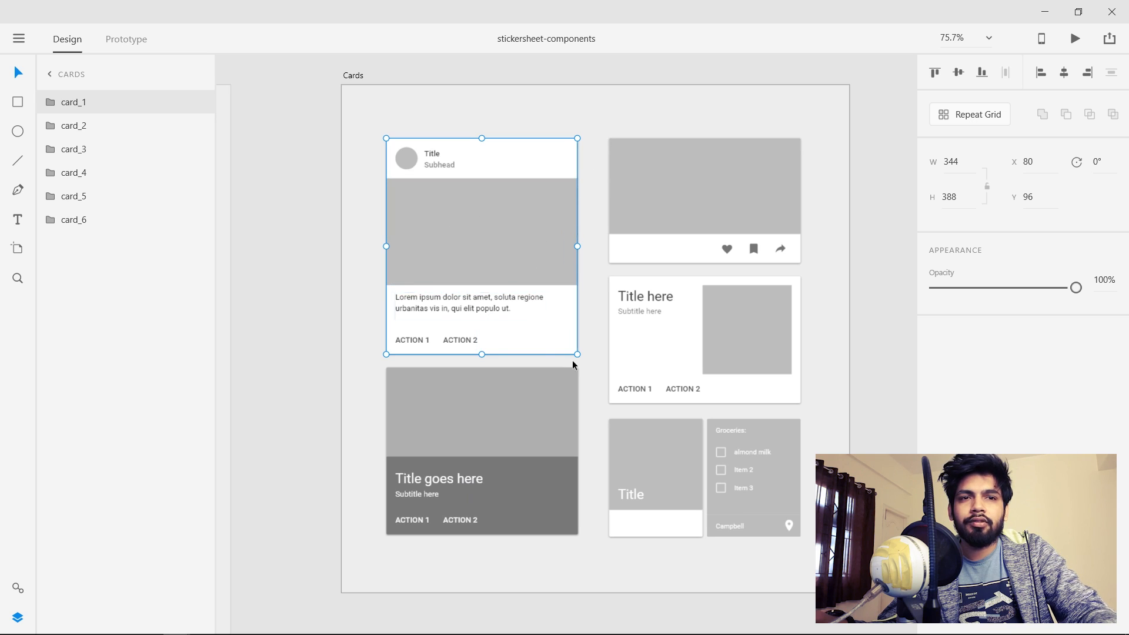
Paste the card into the Homepage artboard and place it just below the app bar at X 8, Y 88.
key(alt+Tab)
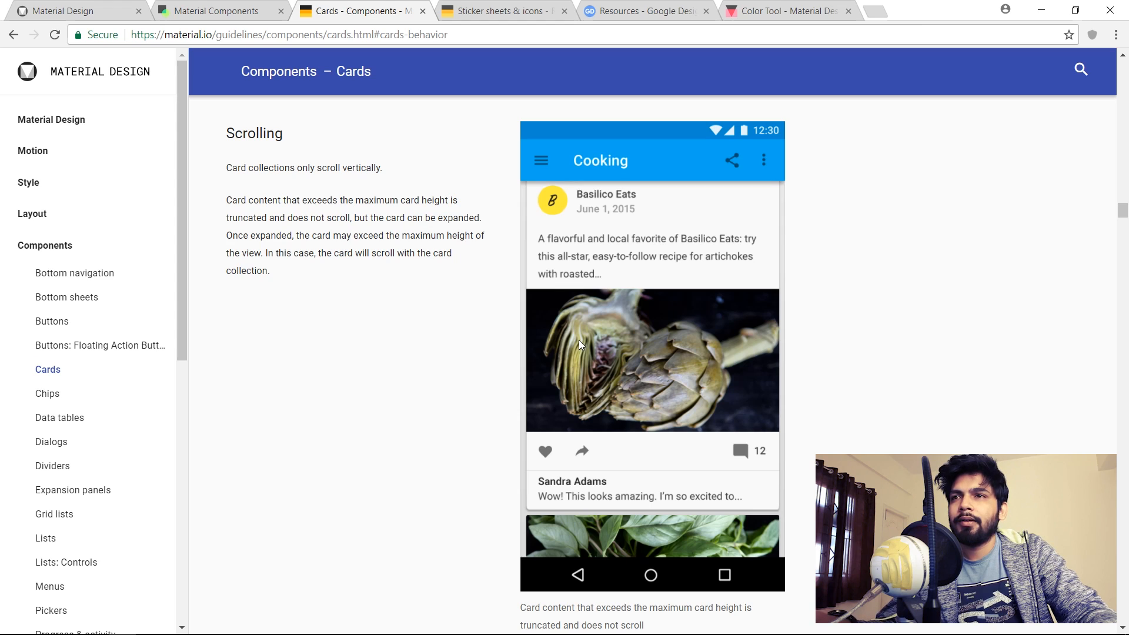
key(alt+Tab)
key(ctrl+v)
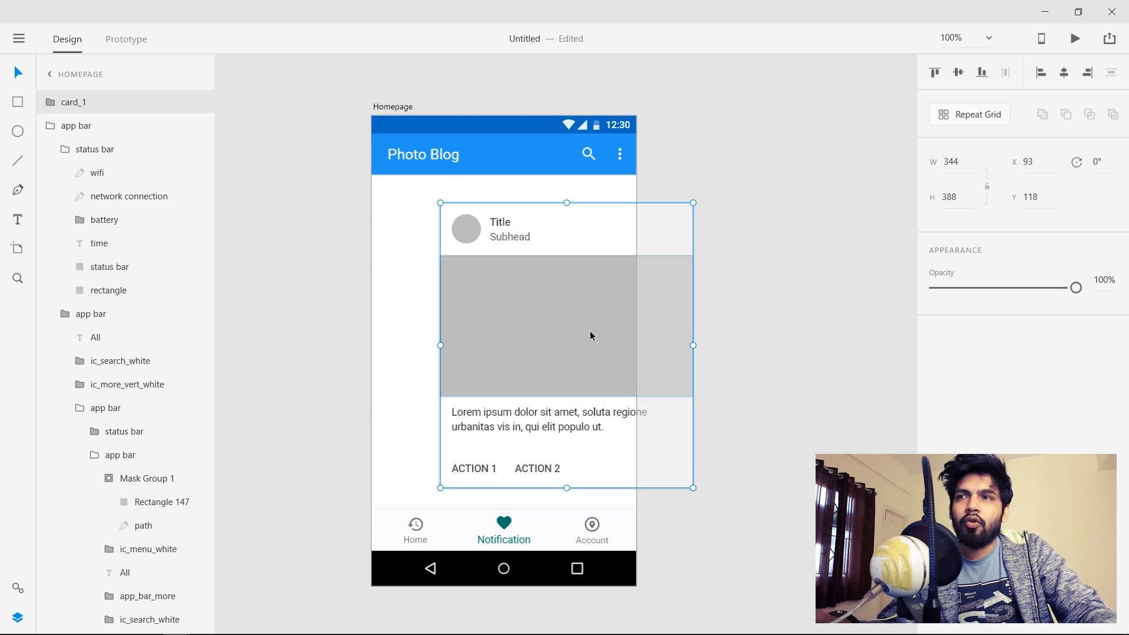
drag(591, 331, 560, 284)
click(793, 283)
Replace the card's title text with Username.
scroll(536, 308, up, 3)
scroll(562, 283, down, 2)
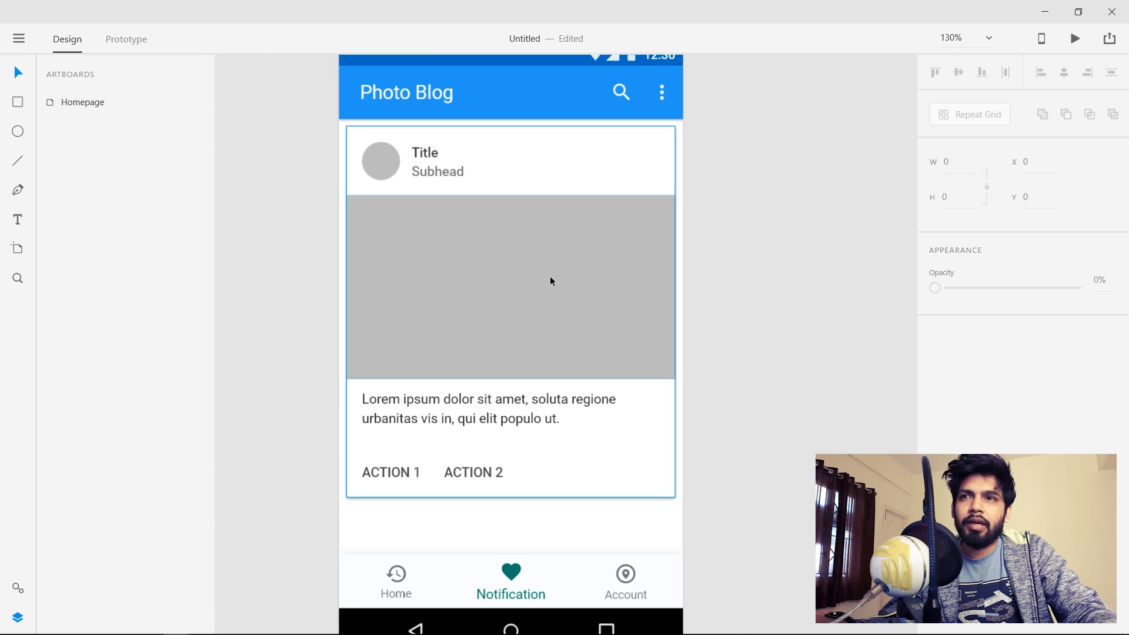
scroll(551, 281, up, 1)
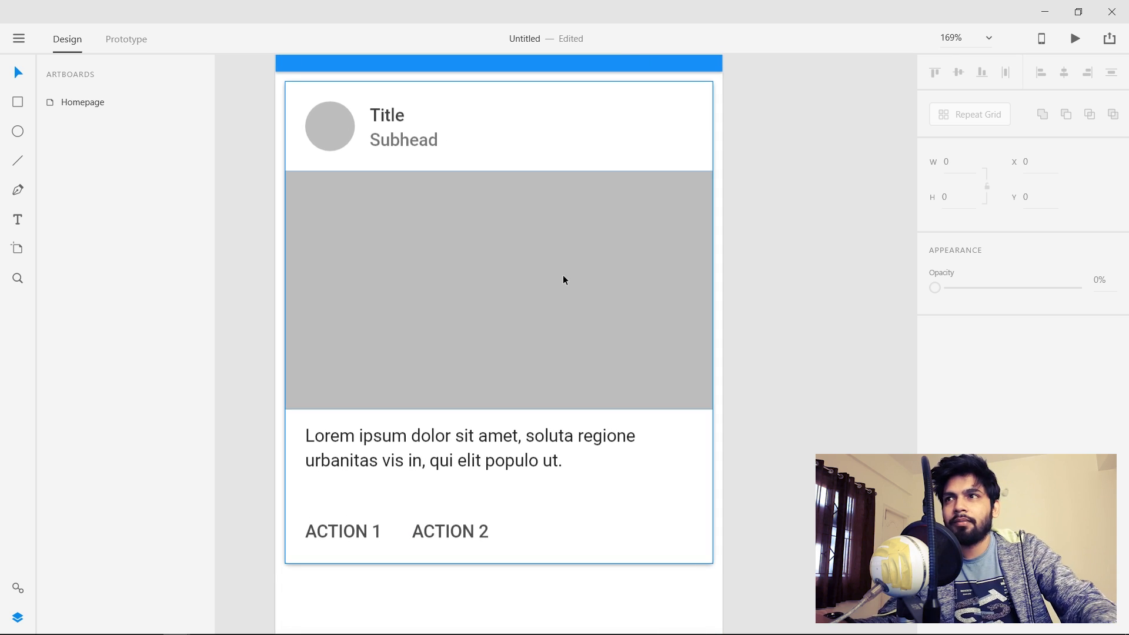
click(382, 113)
double_click(387, 116)
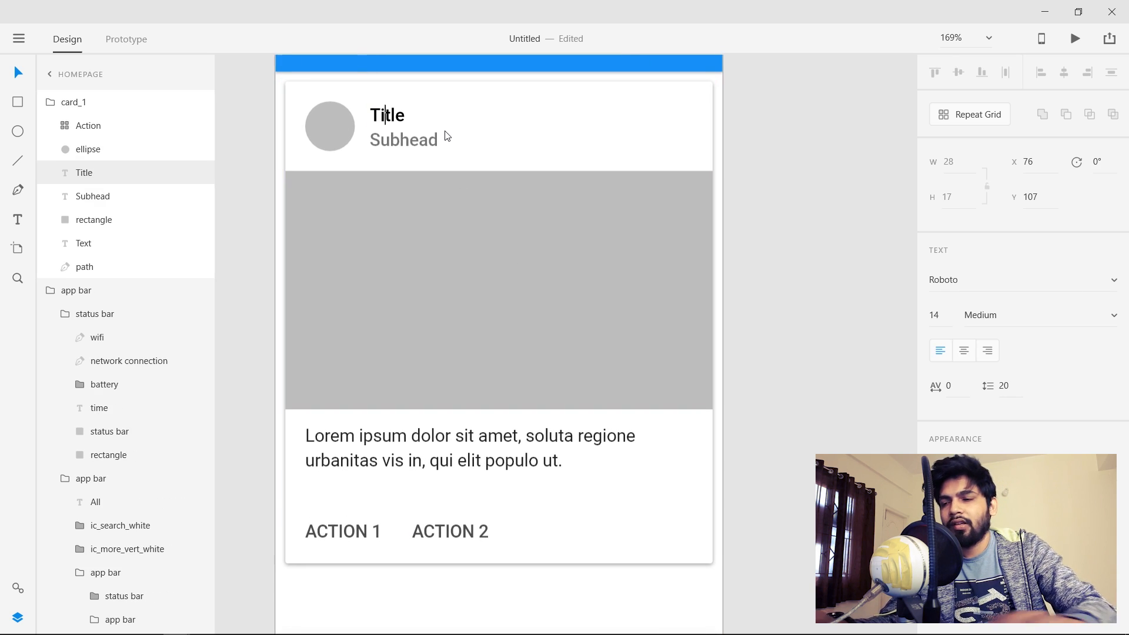
key(ctrl+a)
text(Username)
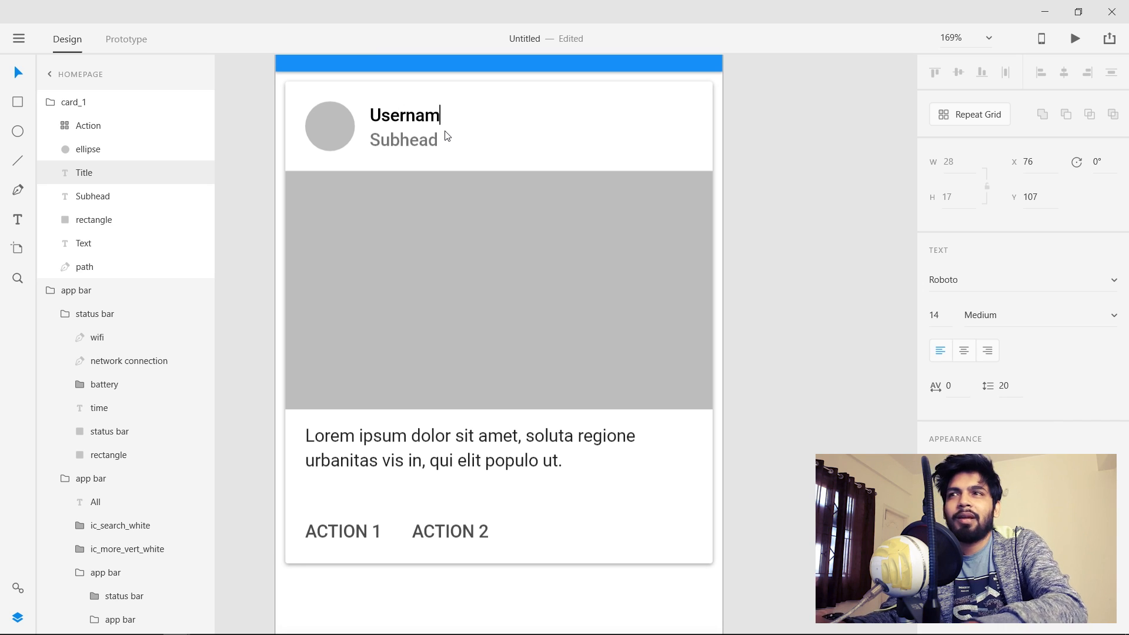
Replace the card's subhead text with the date Jan 20, 2018.
double_click(406, 141)
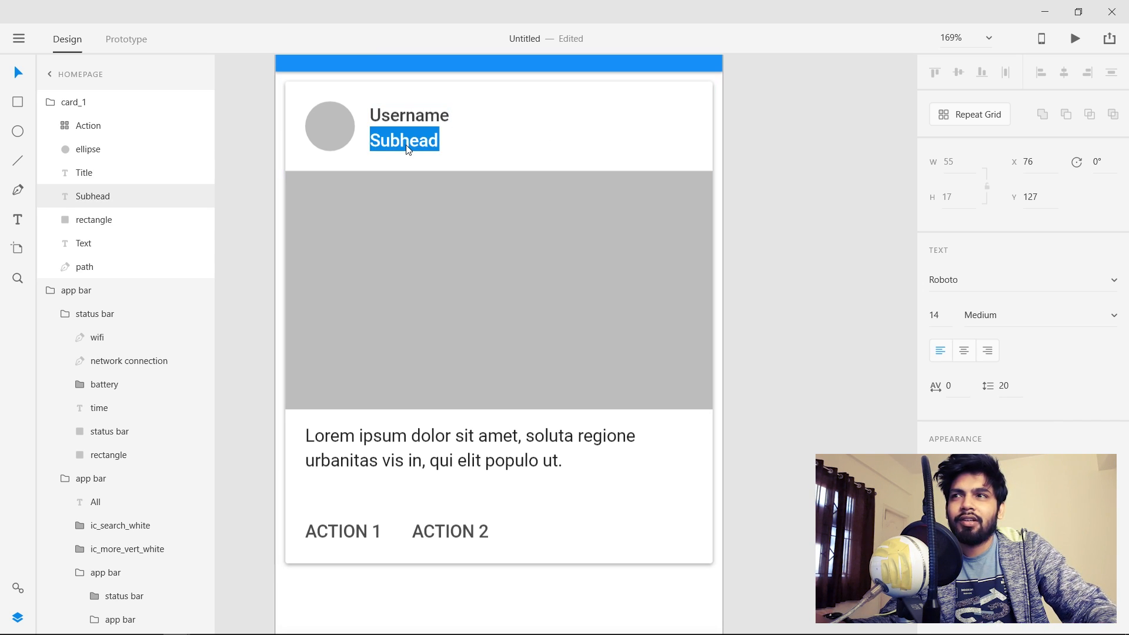
key(ctrl+a)
text(Jan )
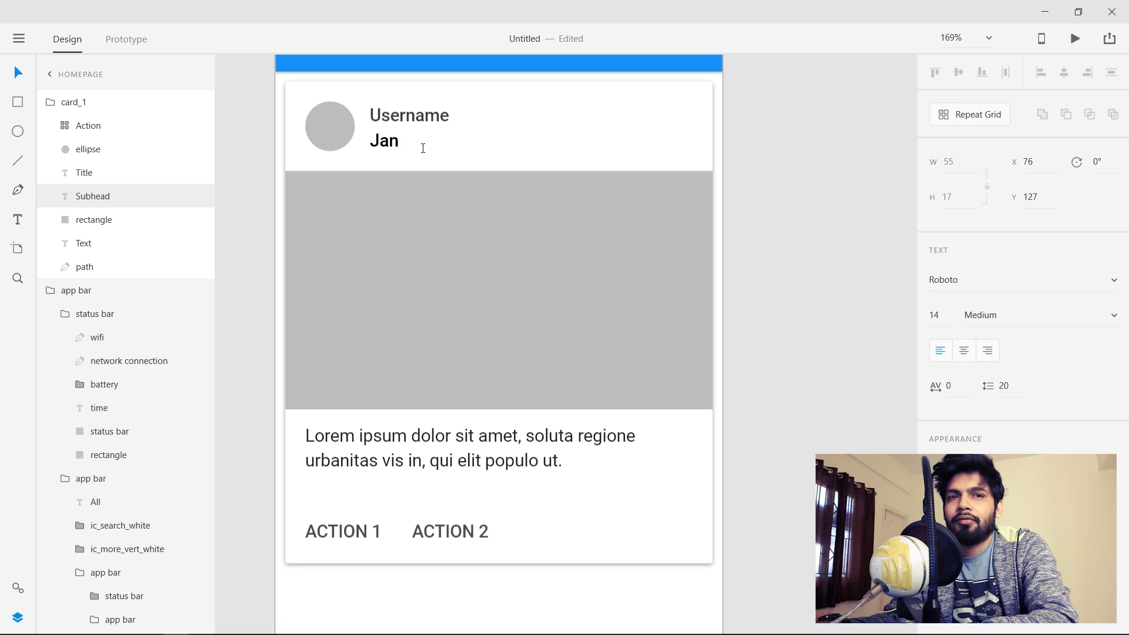
text(20, 2019)
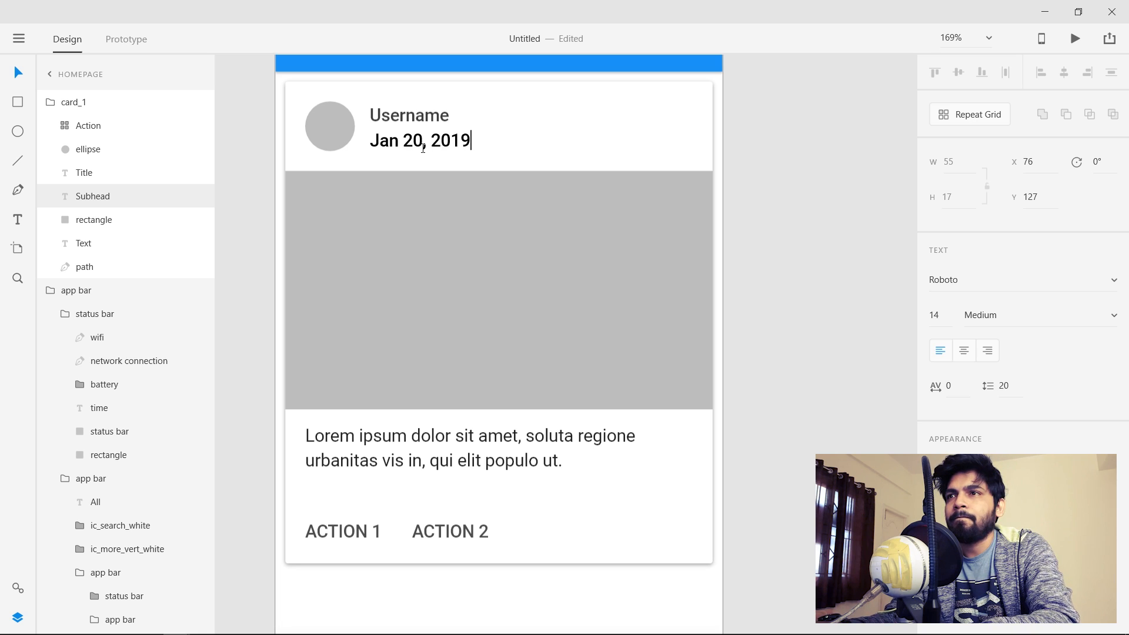
key(BackSpace)
text(8)
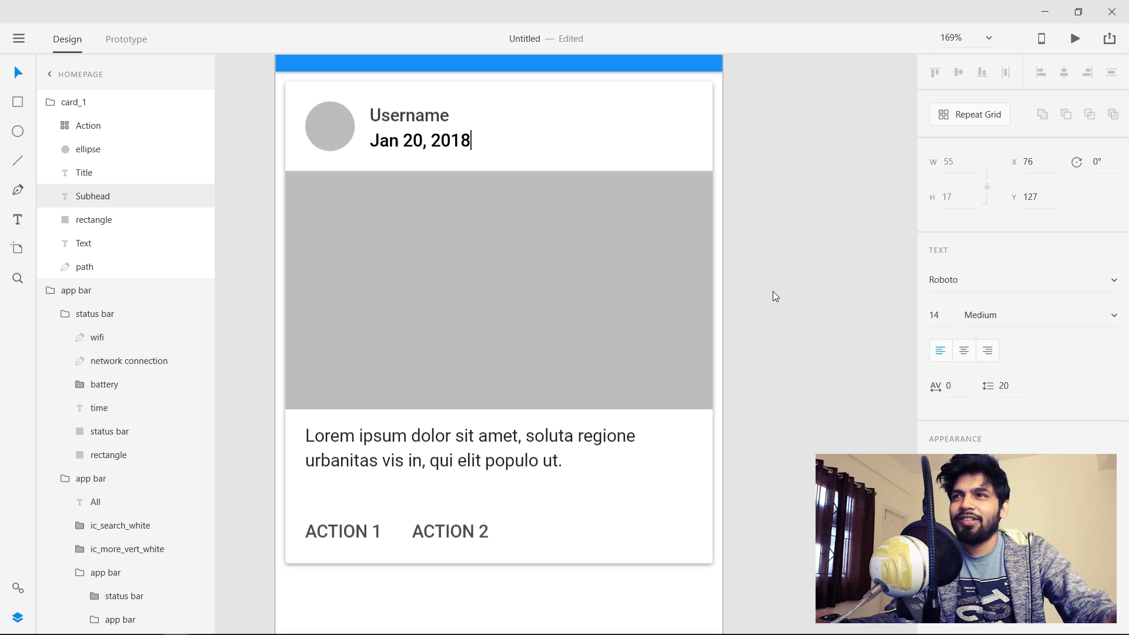
key(Escape)
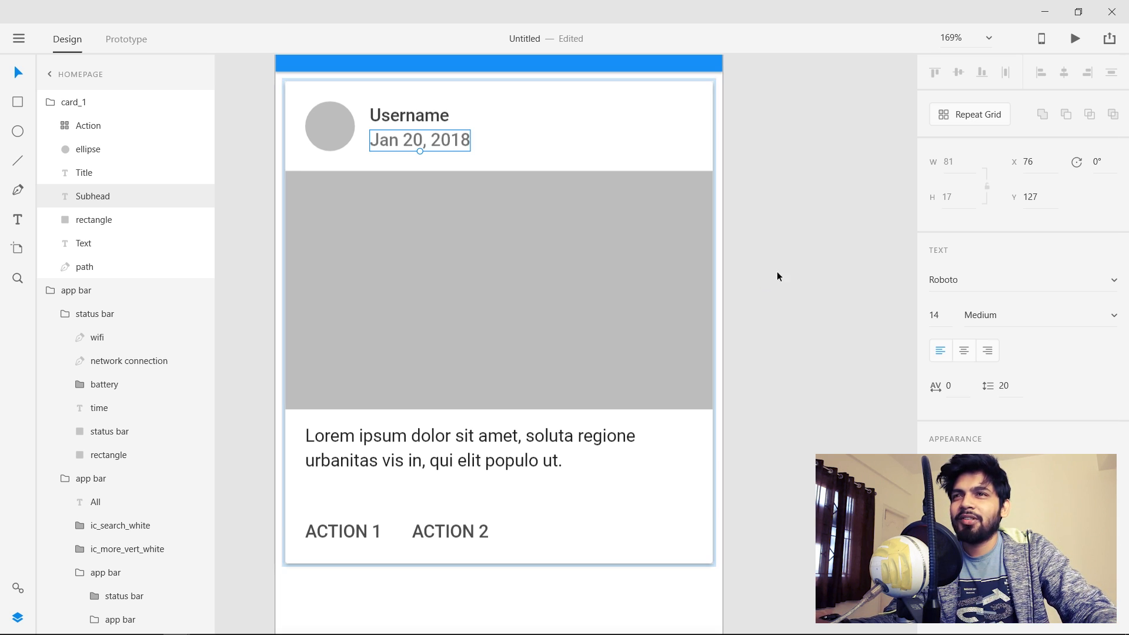
click(781, 245)
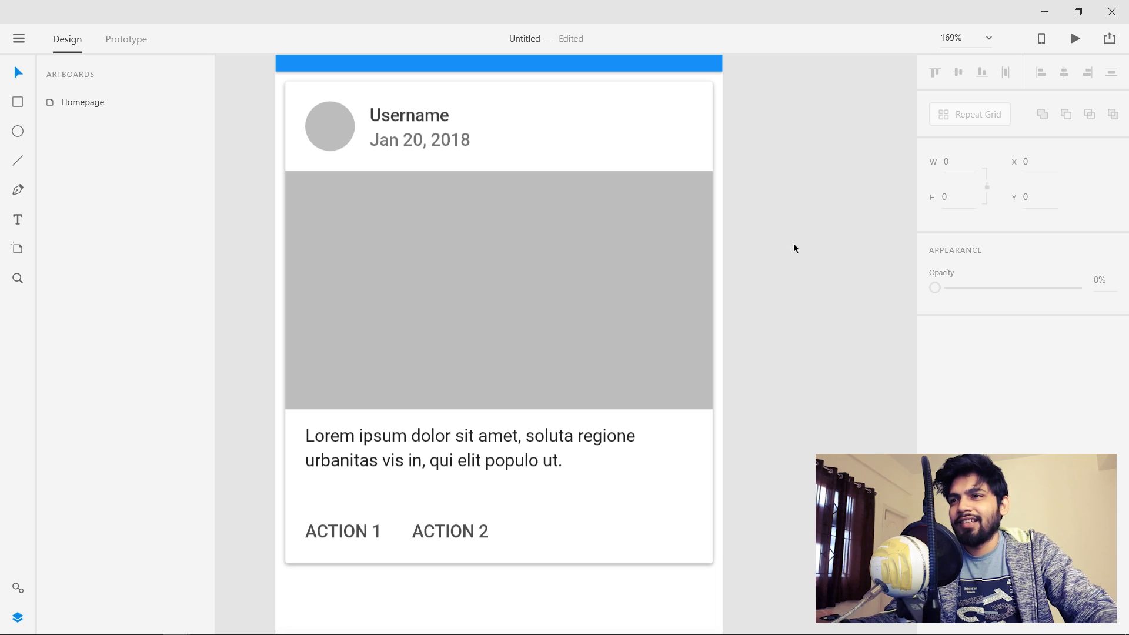
Delete the ACTION 1 and ACTION 2 labels from the card.
scroll(792, 243, down, 2)
scroll(590, 245, down, 3)
scroll(590, 245, right, 2)
click(353, 383)
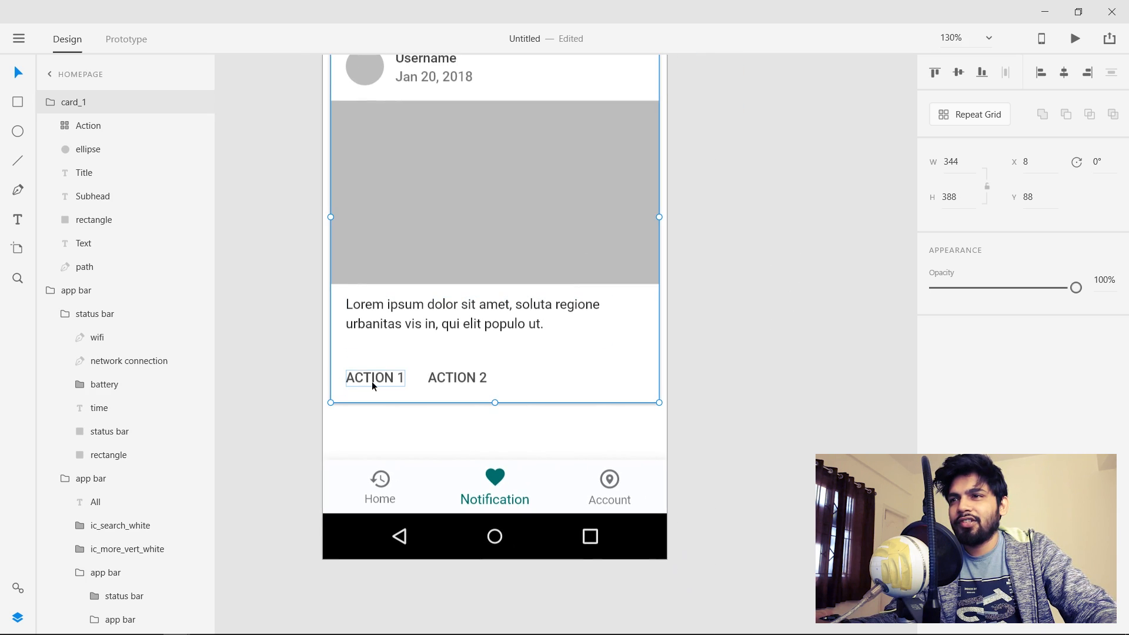
double_click(380, 377)
key(Delete)
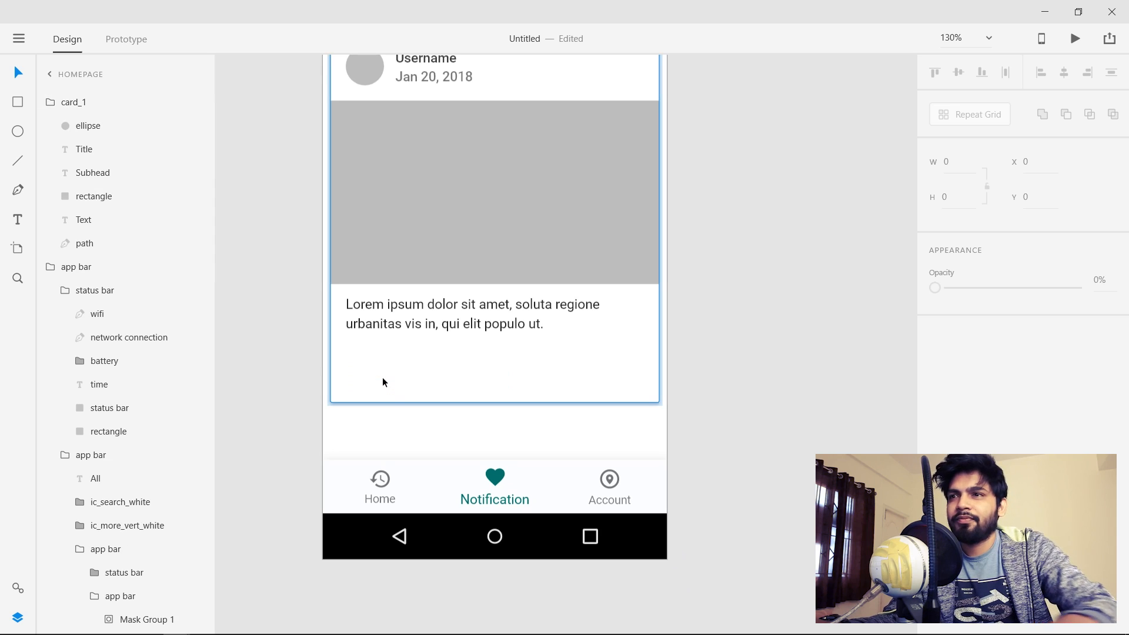
Copy the heart, bookmark and share icon group from the sticker sheet's card_2 and place it below the Homepage card's body text.
key(alt+Tab)
key(alt+Tab)
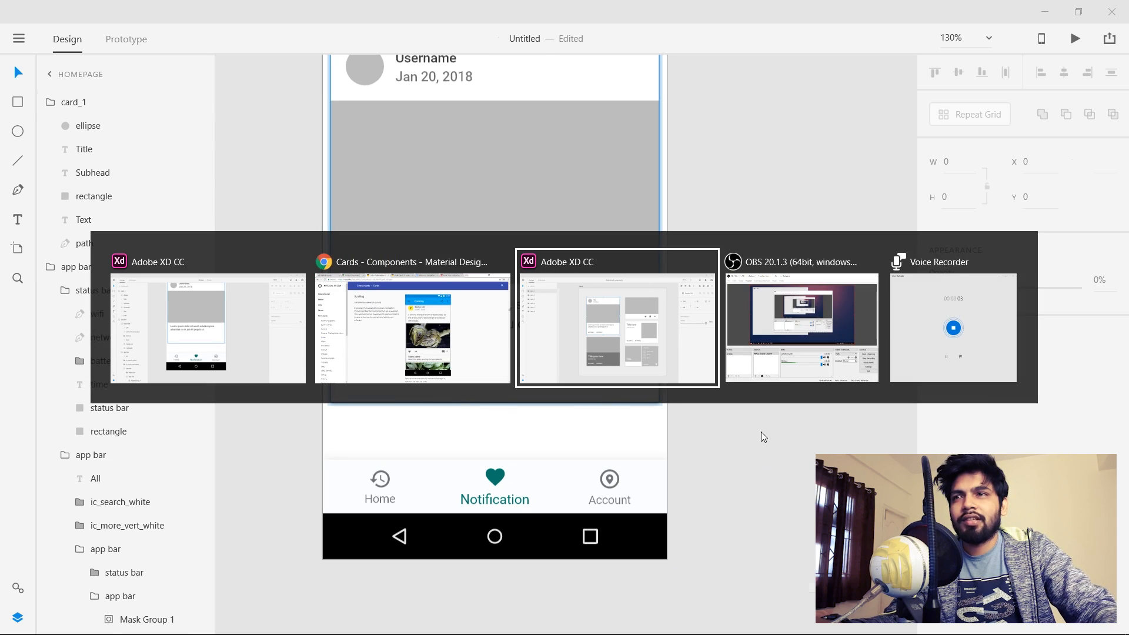
click(729, 252)
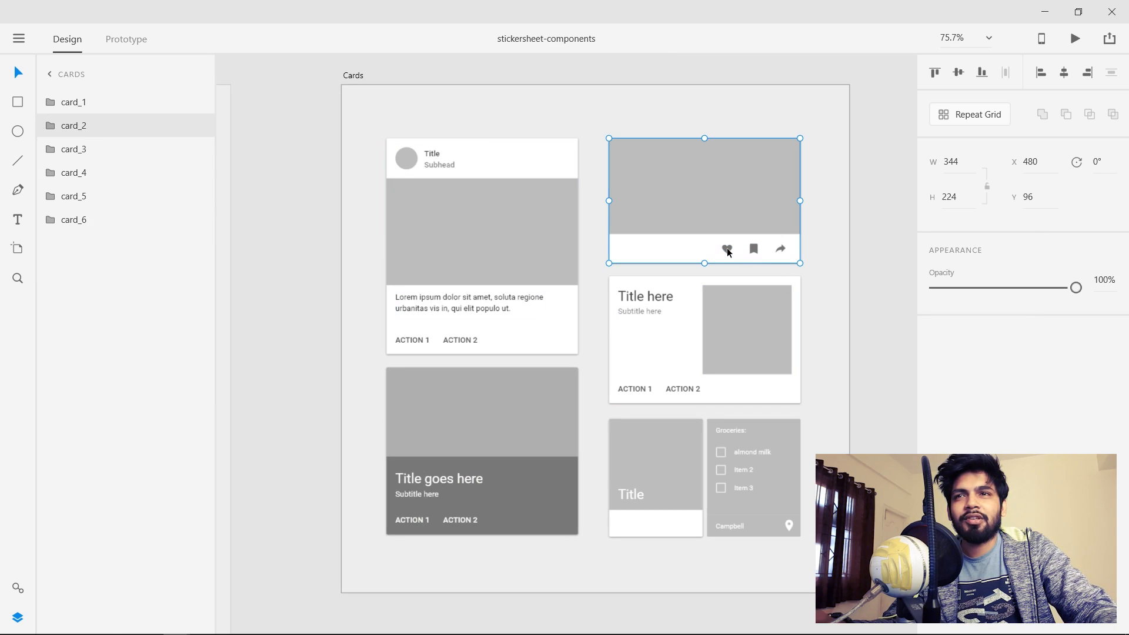
double_click(728, 249)
key(alt+Tab)
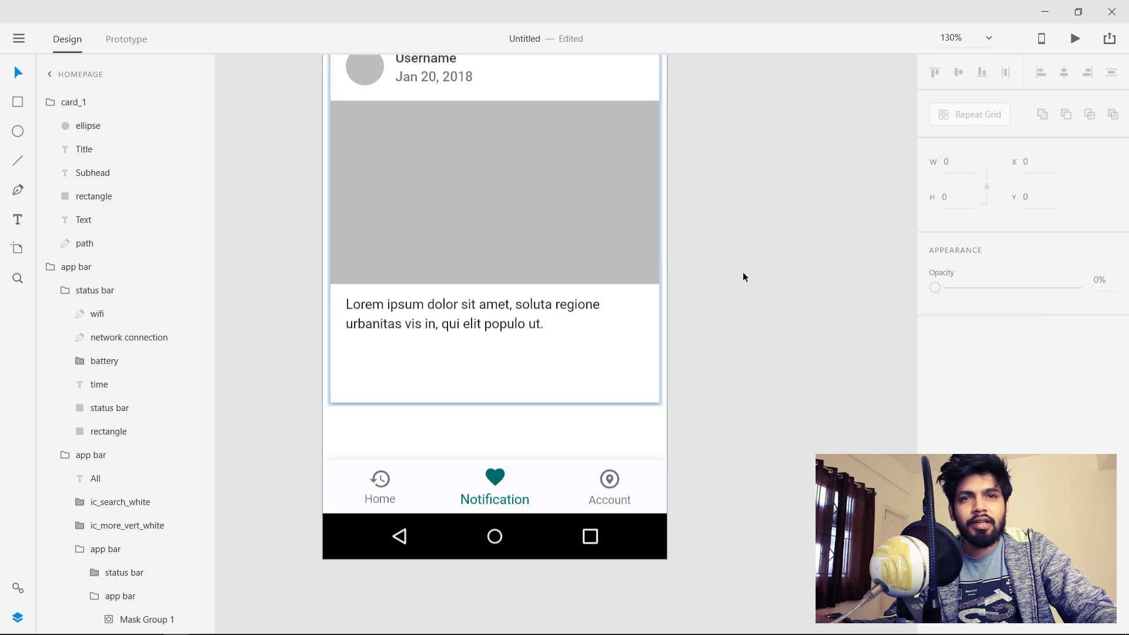
key(ctrl+v)
drag(494, 303, 403, 358)
Shorten the card's background shape to a height of about 367, and select the bookmark icon within the card's icon group.
scroll(415, 363, up, 3)
click(506, 422)
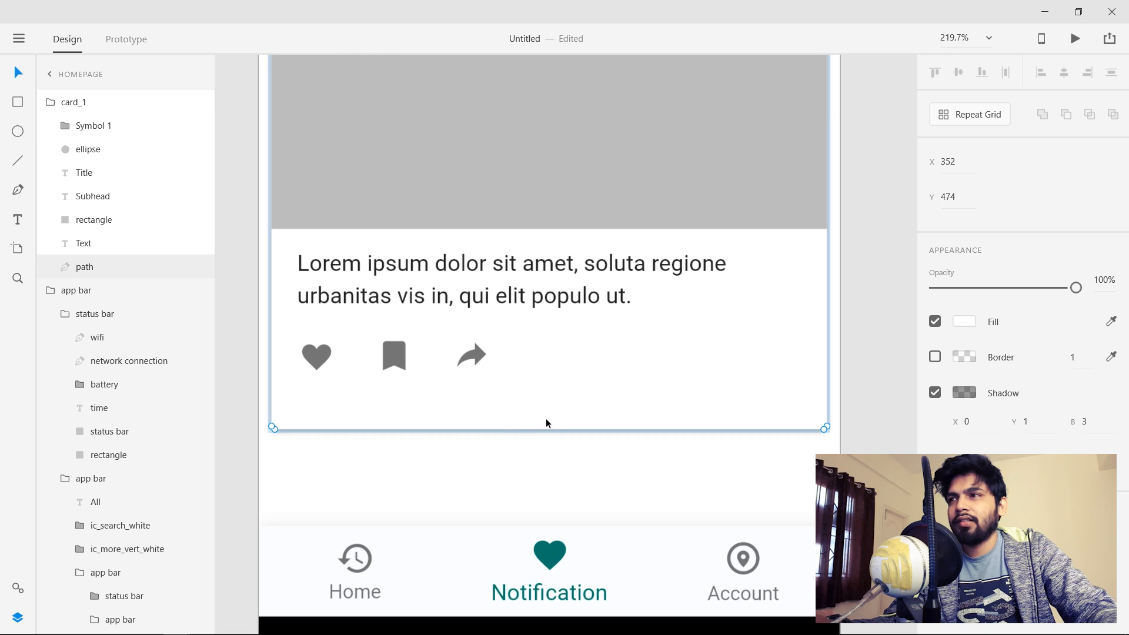
click(529, 439)
double_click(549, 419)
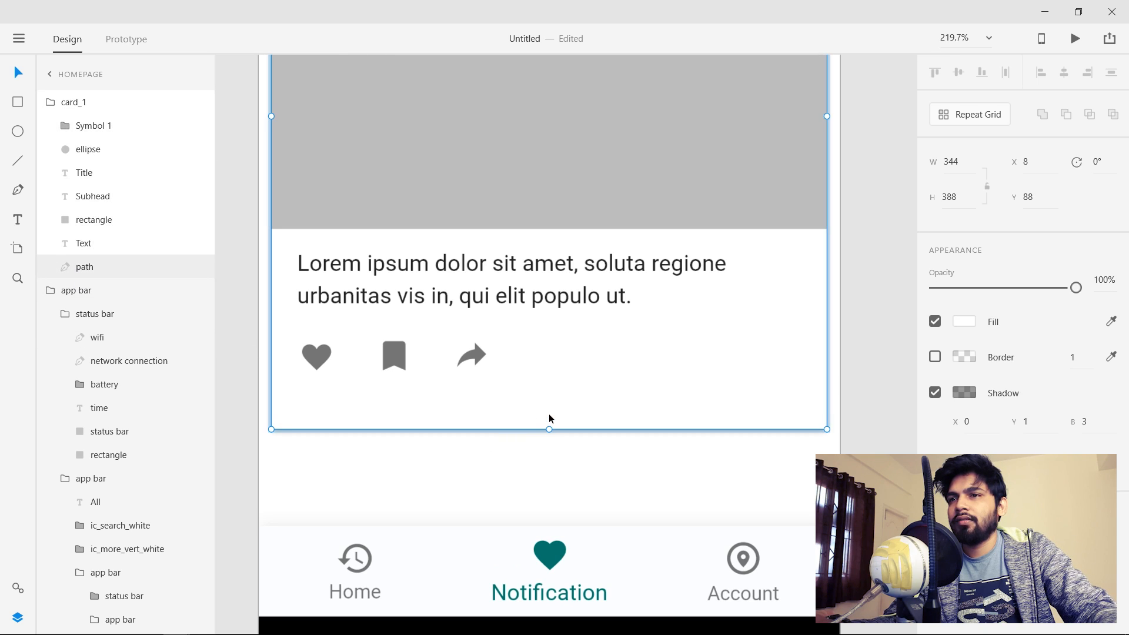
drag(549, 429, 549, 395)
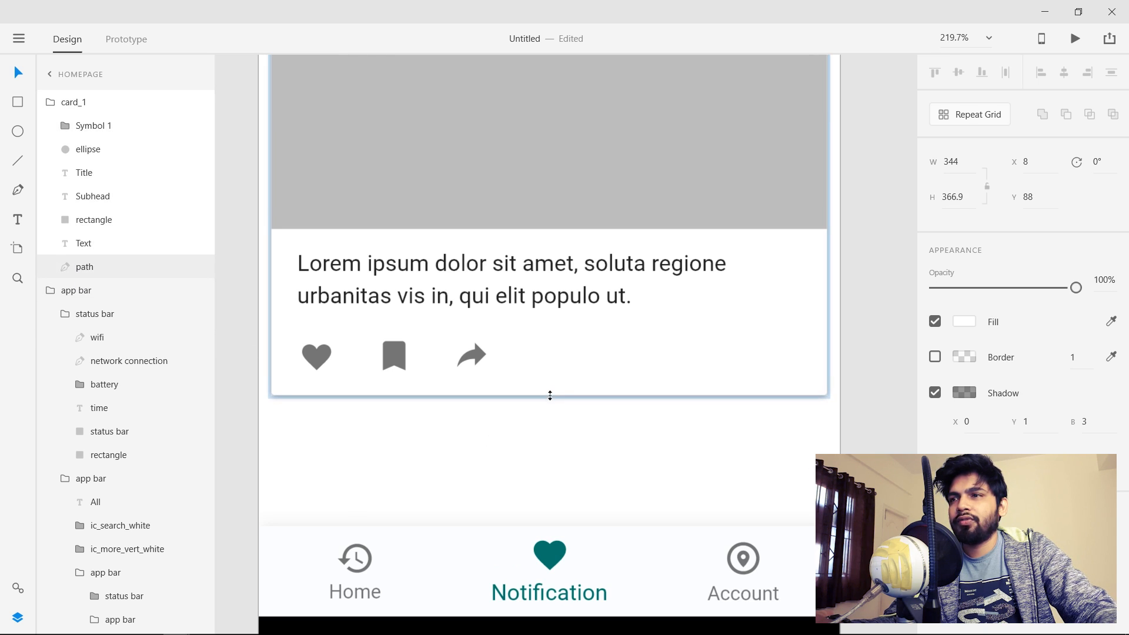
click(242, 316)
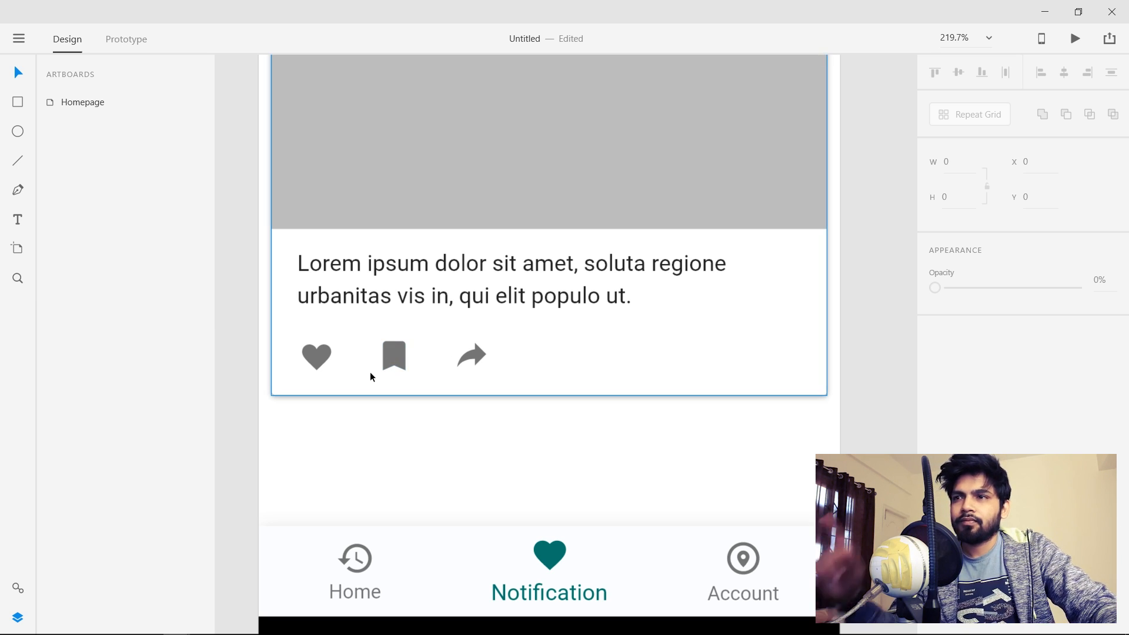
double_click(399, 363)
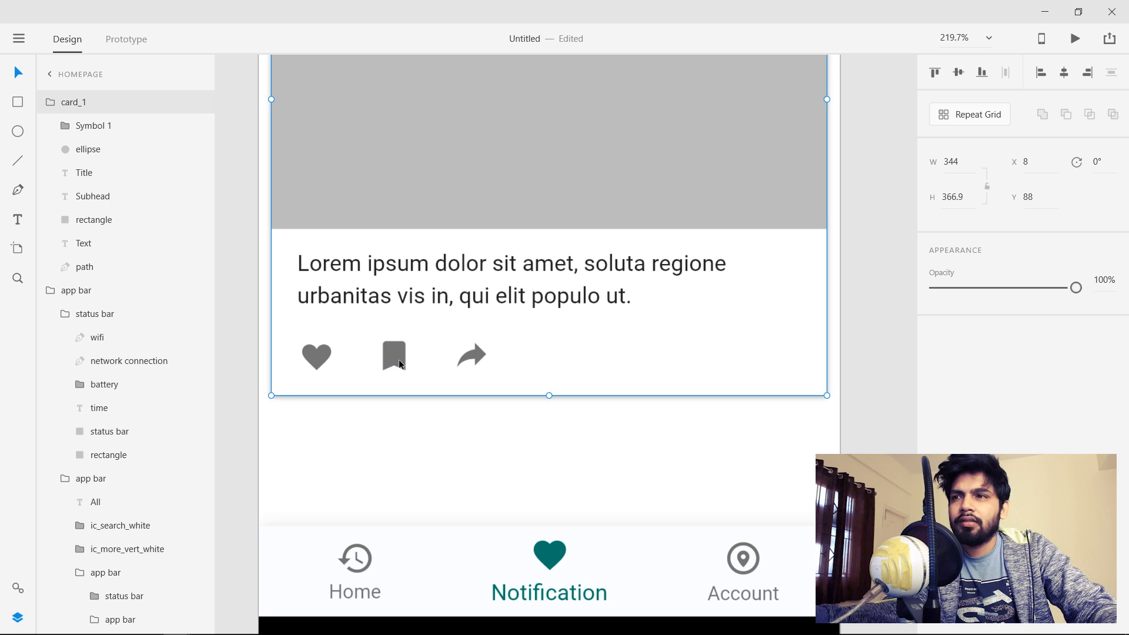
double_click(399, 362)
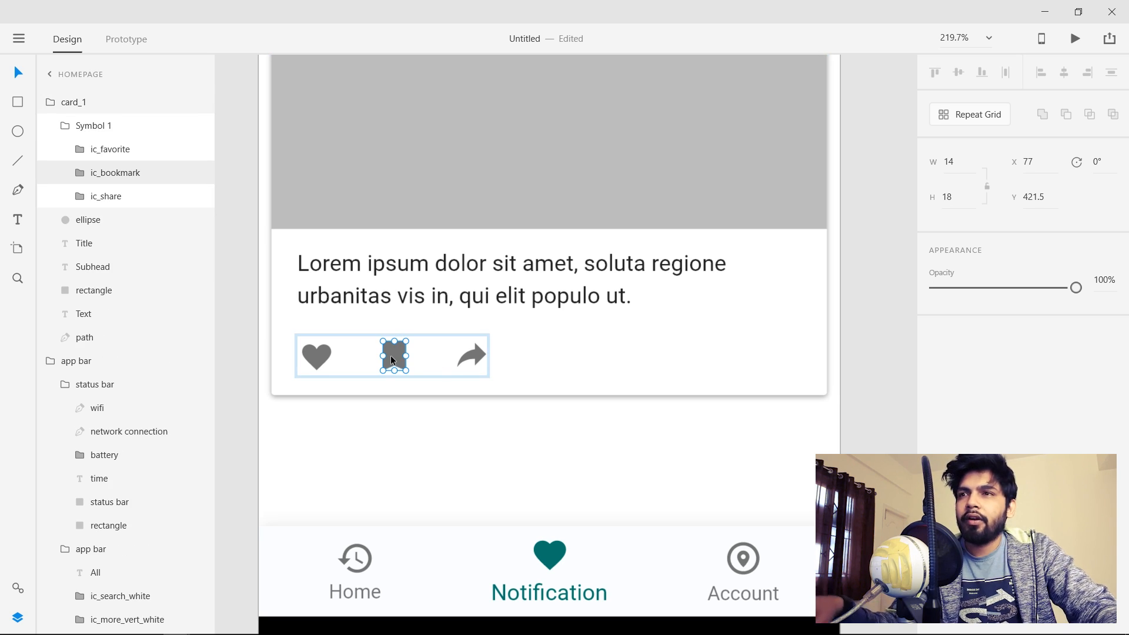
Switch to Chrome and open the Material Icons page from the Google Design resources directory.
key(alt+Tab)
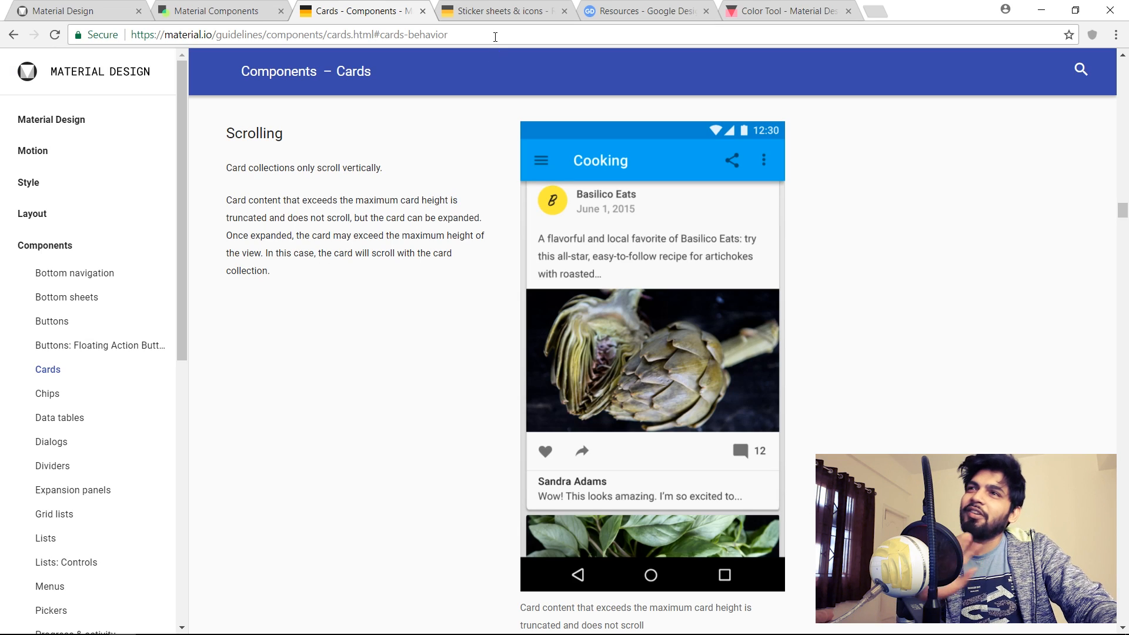
click(507, 10)
click(359, 10)
click(606, 11)
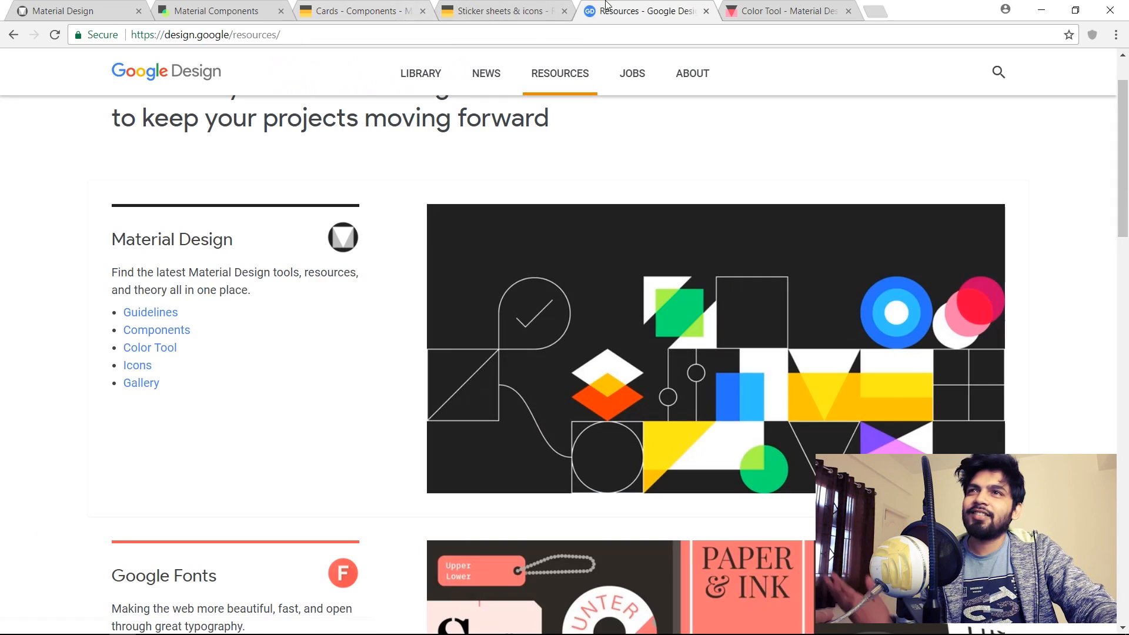
click(782, 10)
click(507, 11)
click(606, 11)
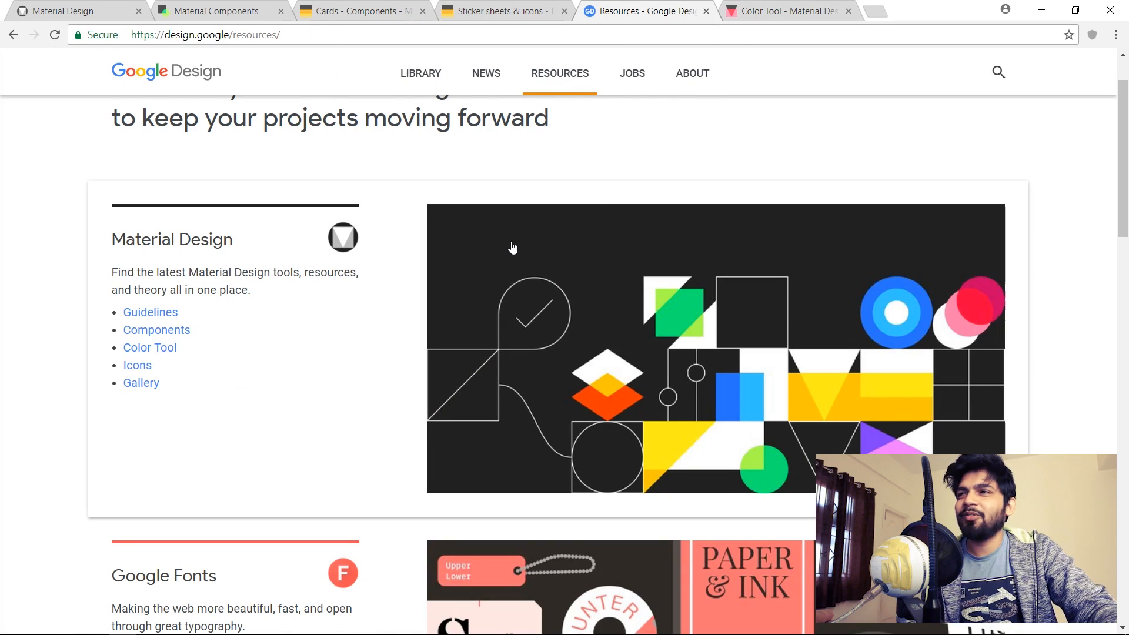
scroll(512, 248, up, 1)
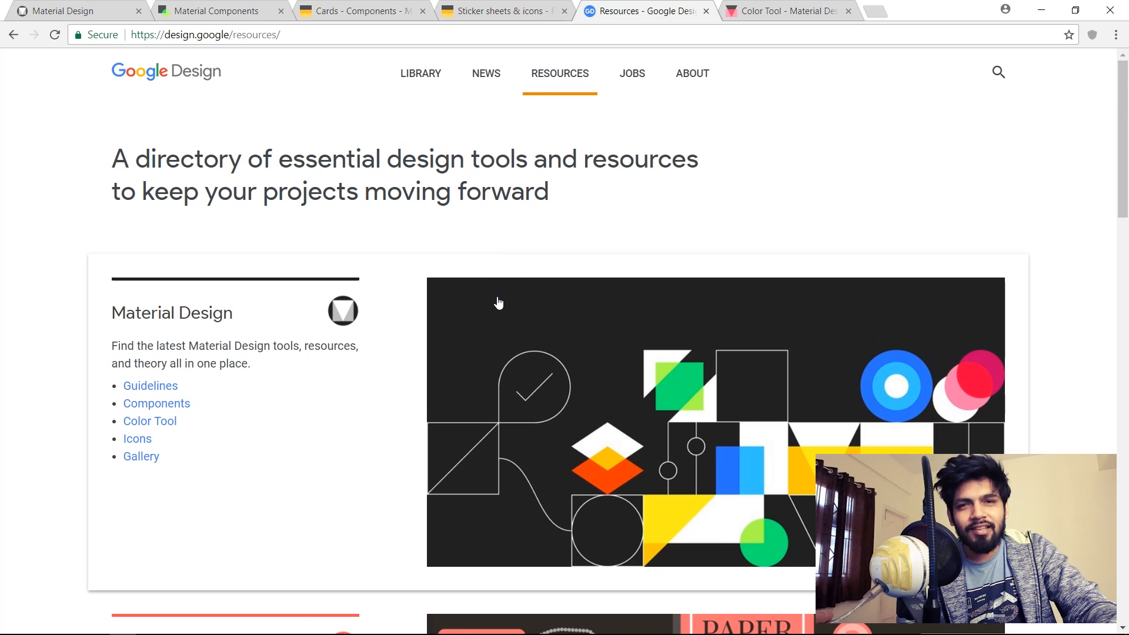
click(137, 439)
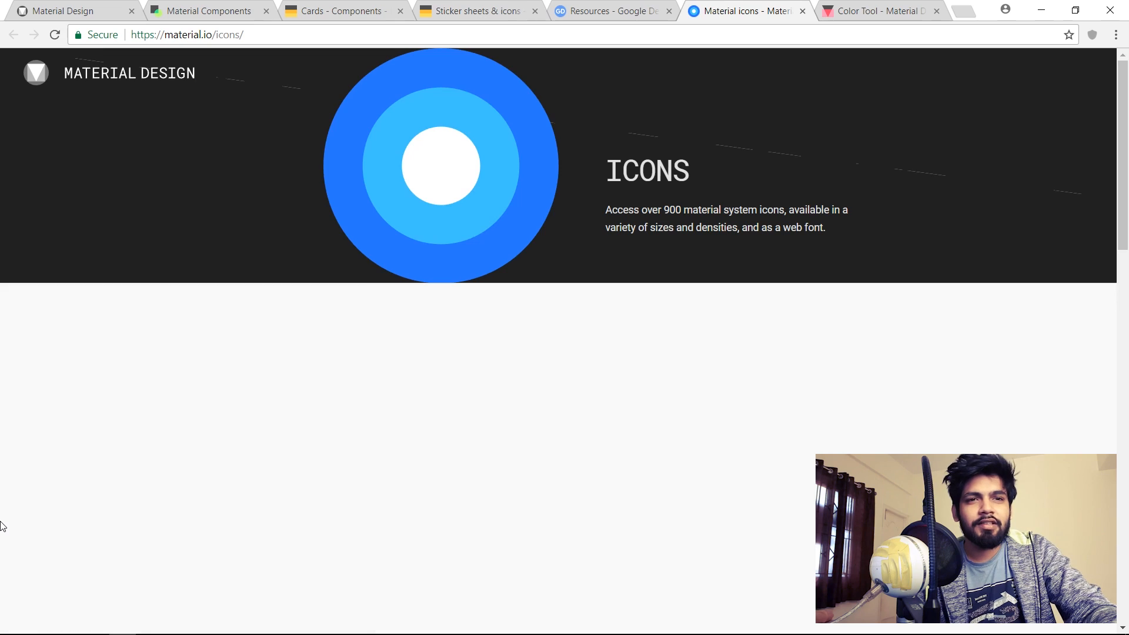
Examine the Material Icons introduction and browse the icon categories down to the Toggle section.
scroll(96, 457, down, 1)
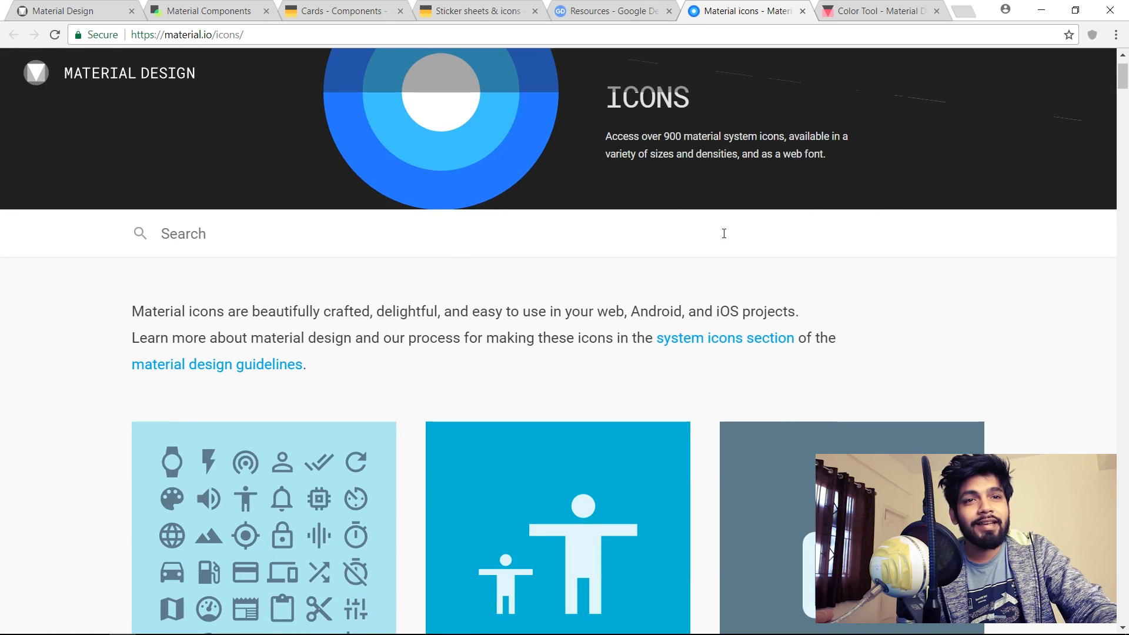
triple_click(717, 136)
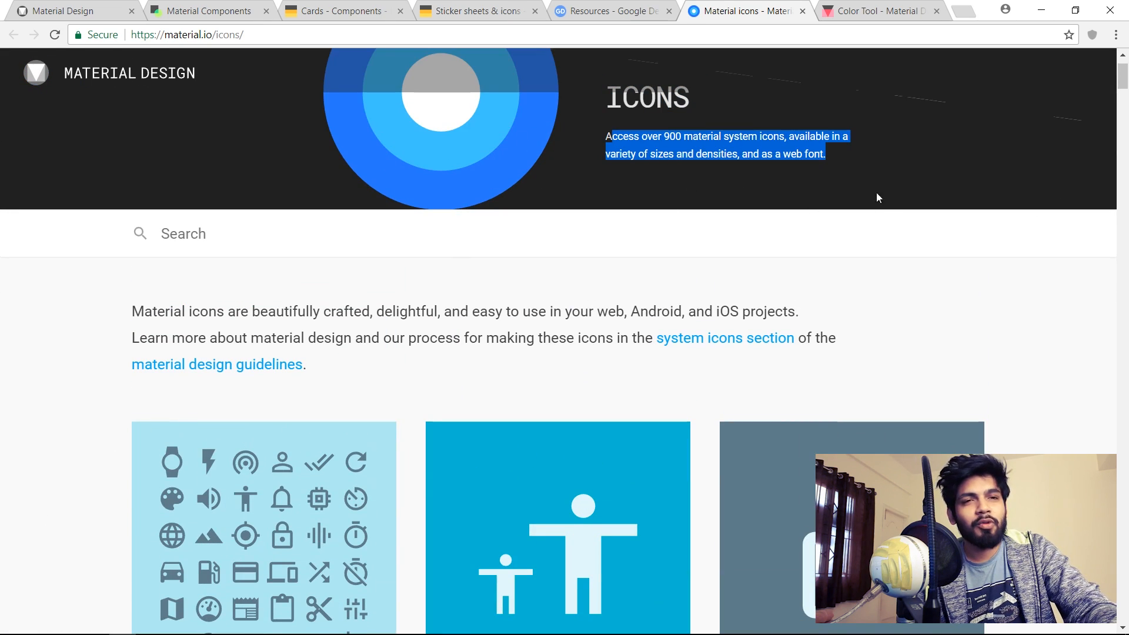
click(793, 184)
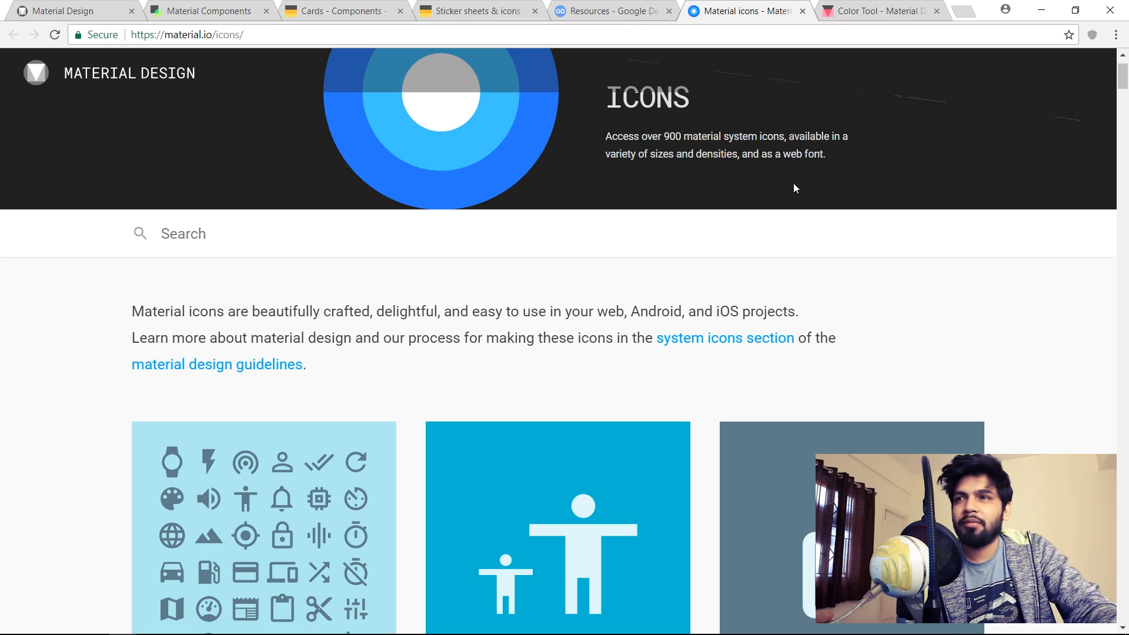
scroll(794, 184, down, 20)
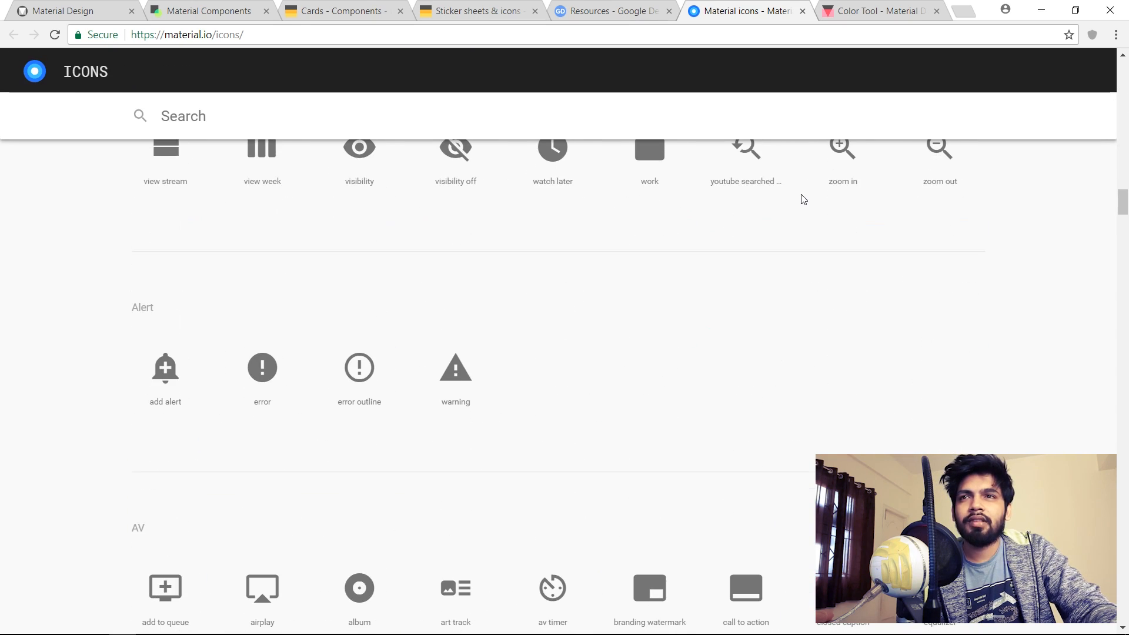
scroll(804, 199, down, 20)
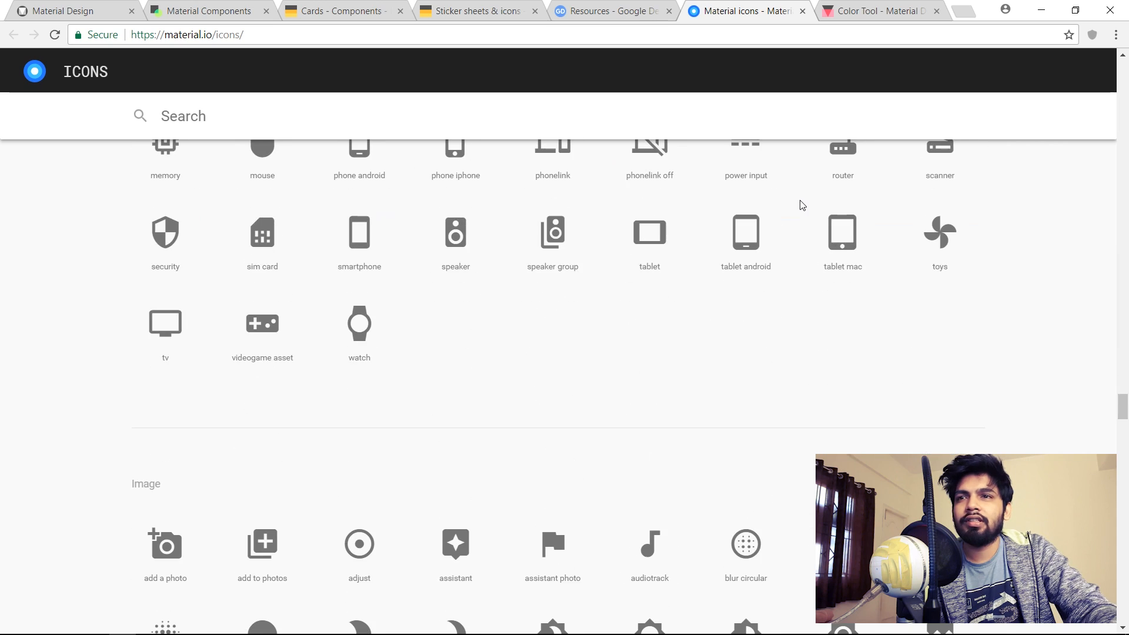
scroll(803, 206, down, 20)
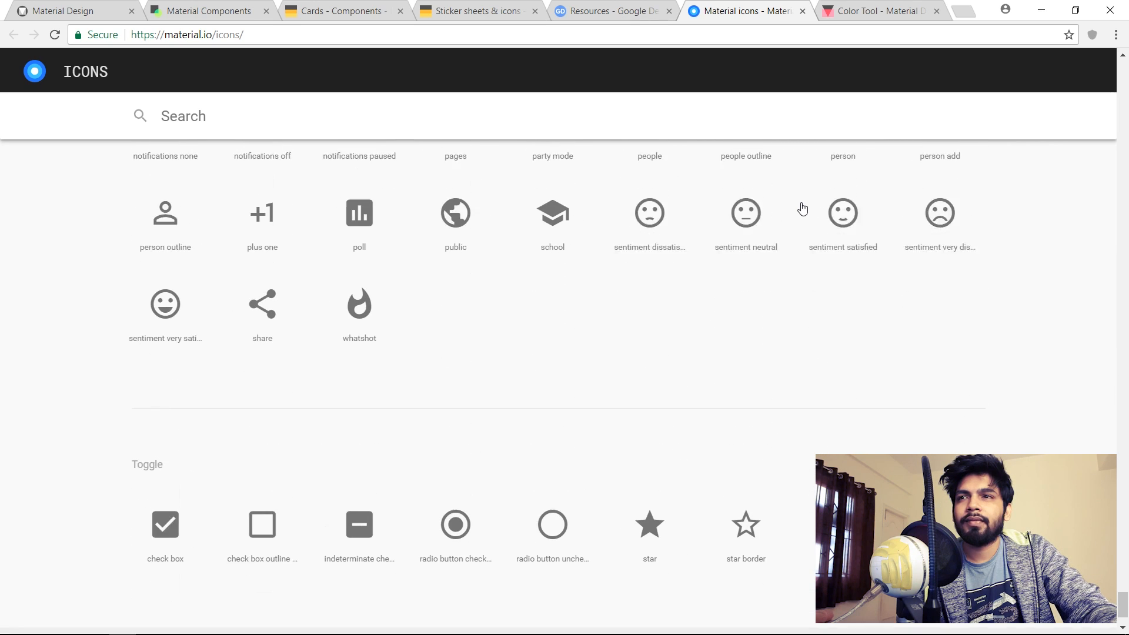
scroll(803, 208, down, 2)
Search the icon library for comment and for user.
text(comment)
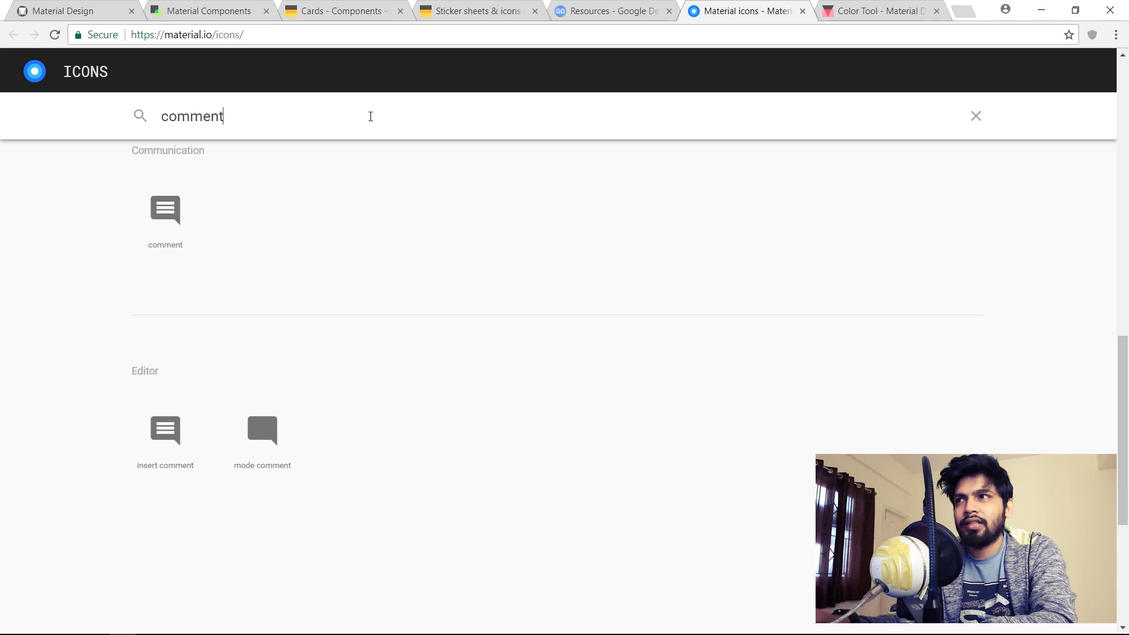
key(ctrl+a)
text(user)
scroll(331, 277, up, 1)
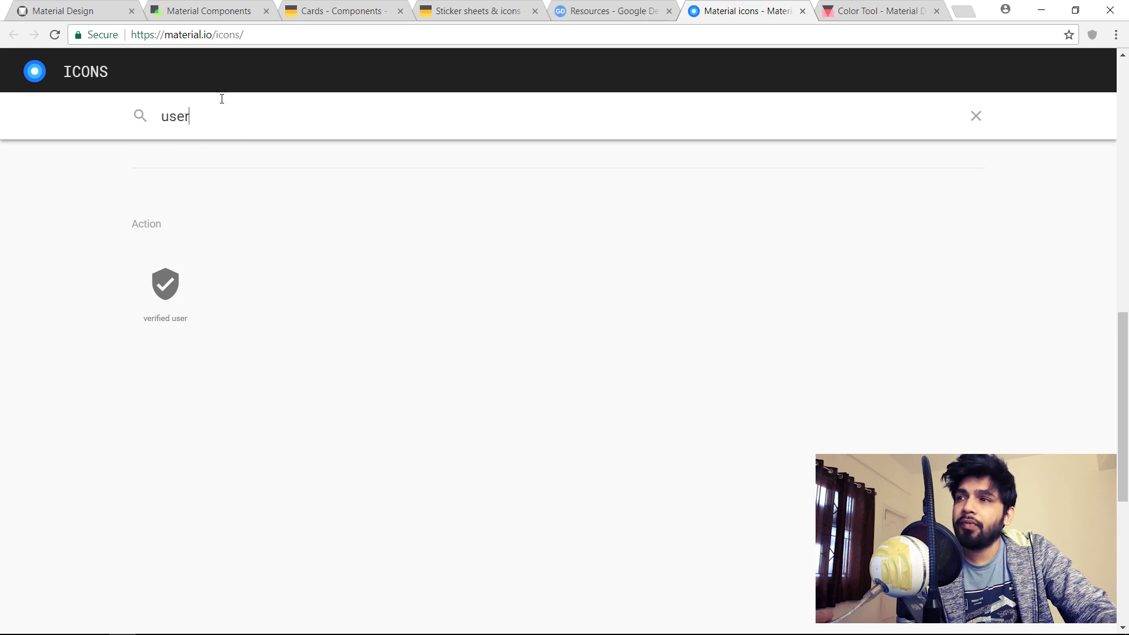
scroll(197, 505, up, 1)
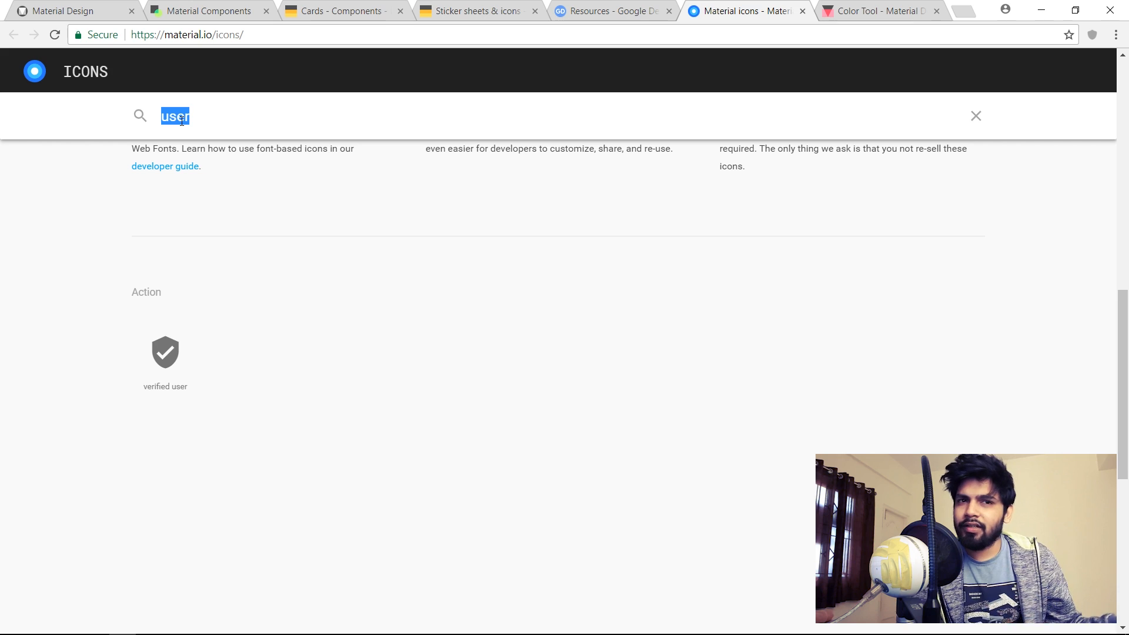
Search the icon library for person and select the person icon in the Social category.
text(o)
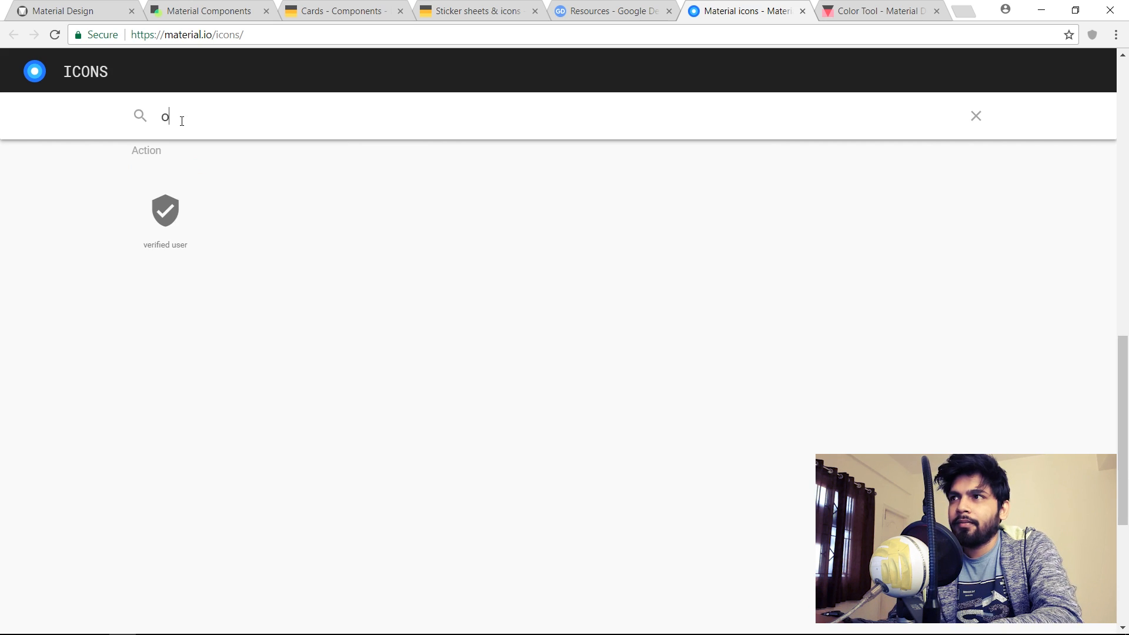
key(BackSpace)
text(o)
key(BackSpace)
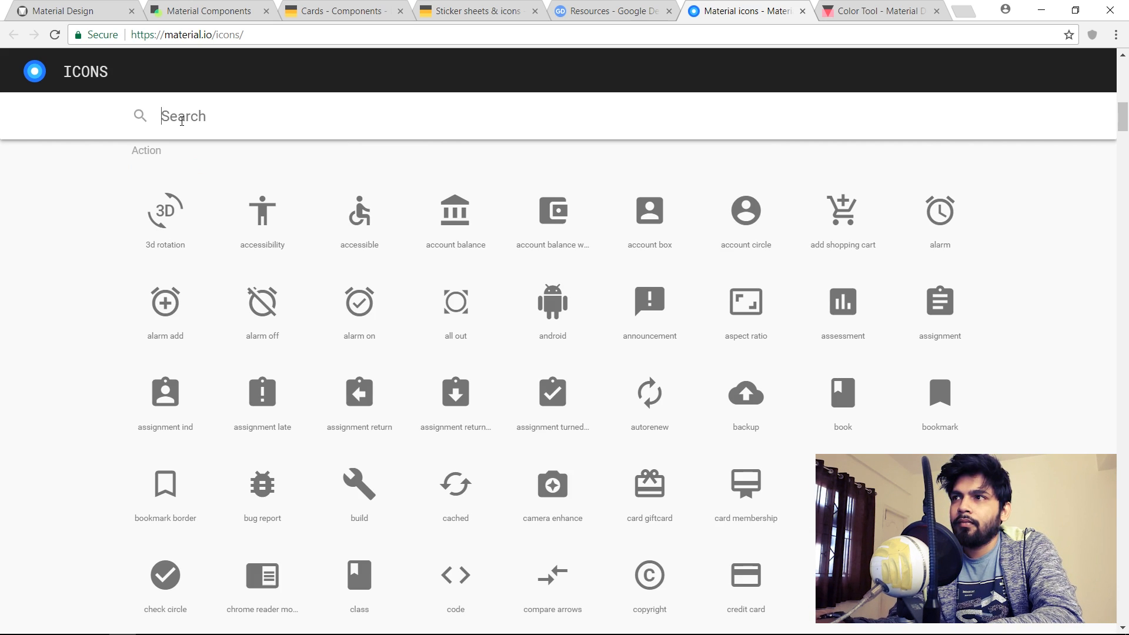
text(person)
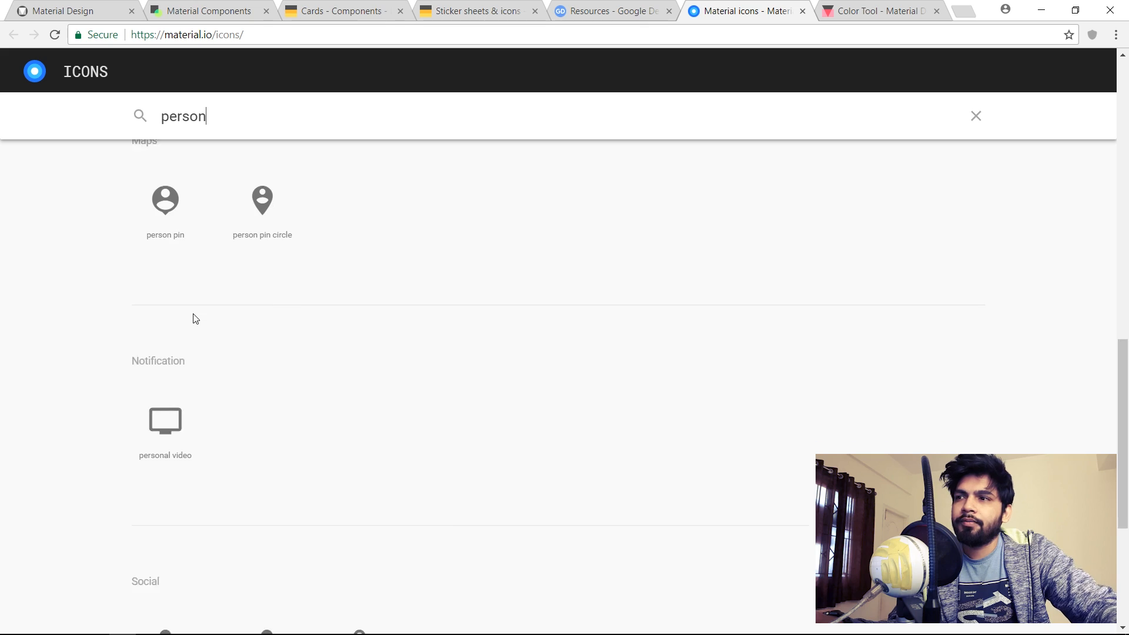
scroll(194, 318, down, 5)
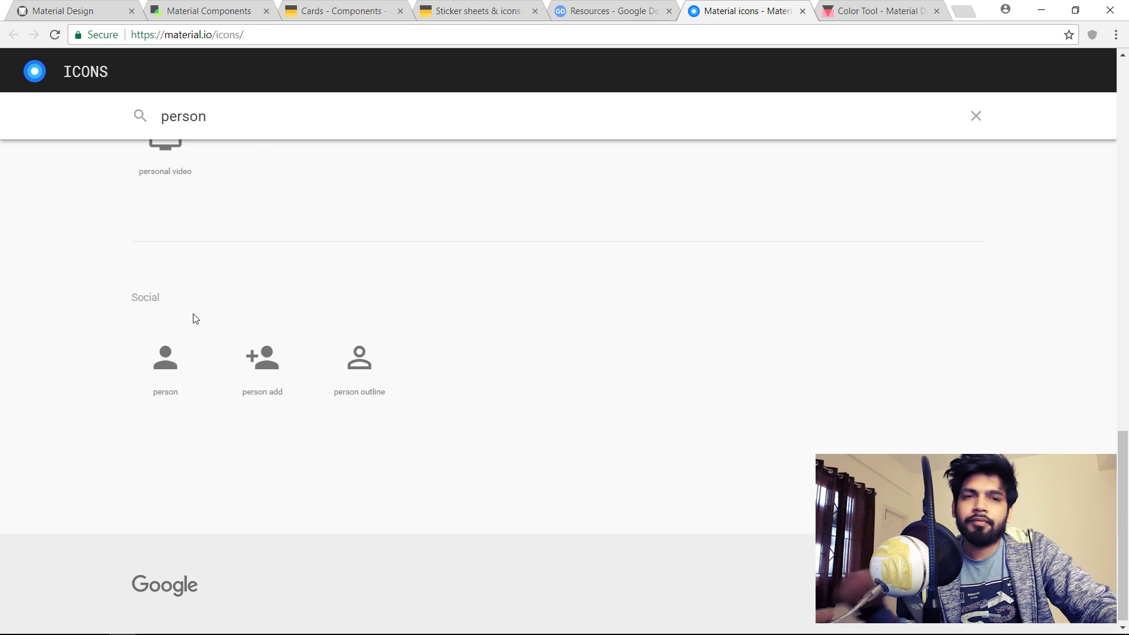
click(203, 368)
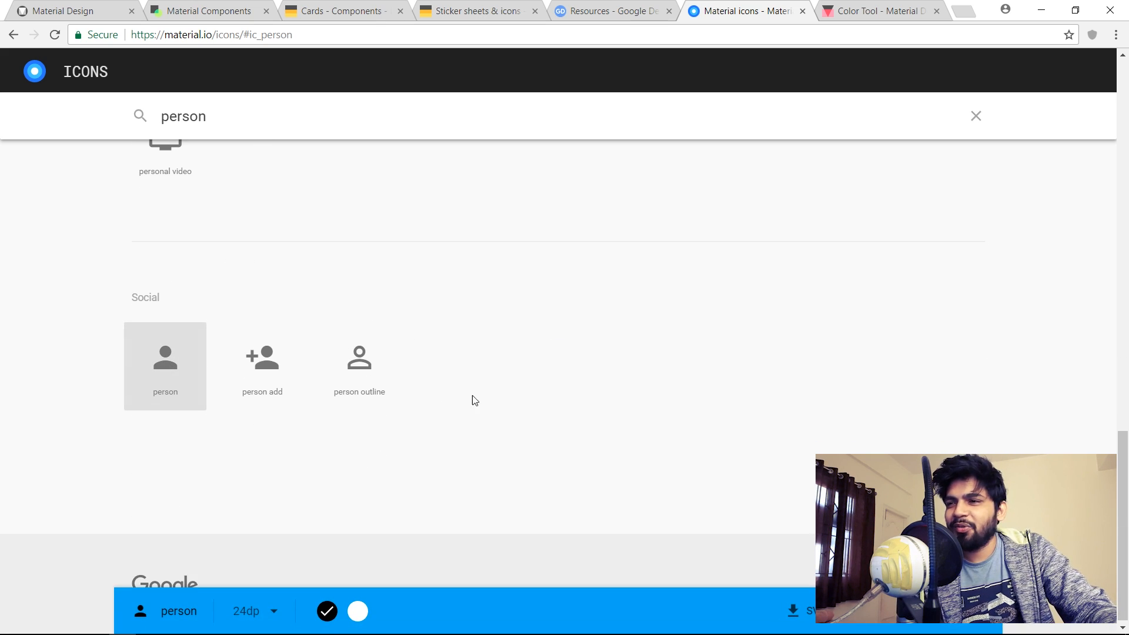
Search the icon library for comment and download the black 24dp mode comment icon as PNGs.
click(262, 119)
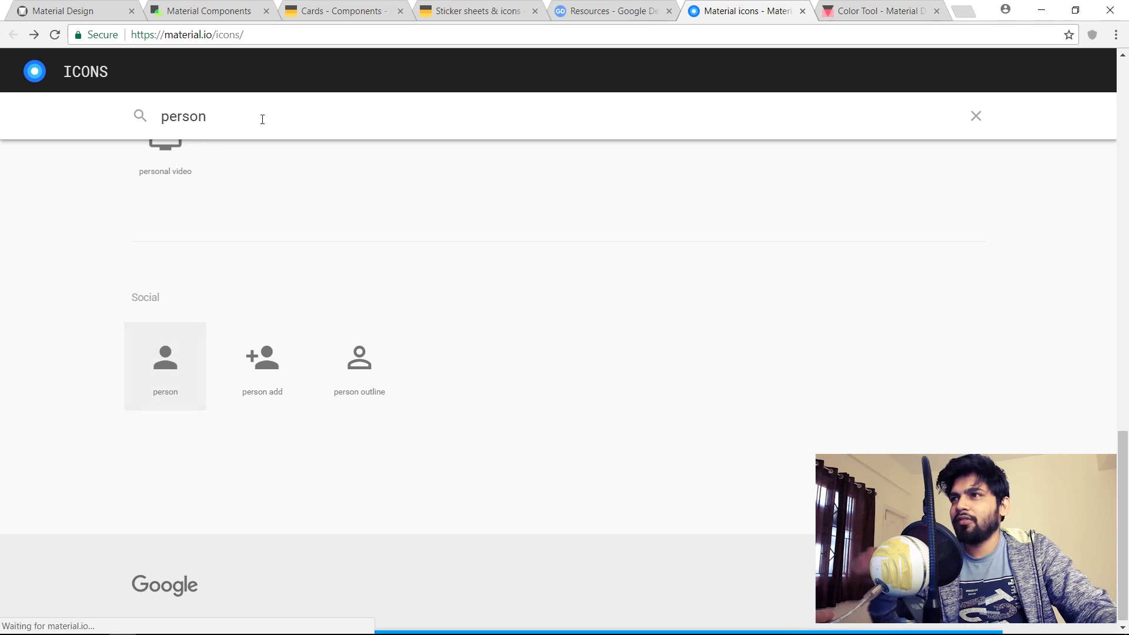
text(comment)
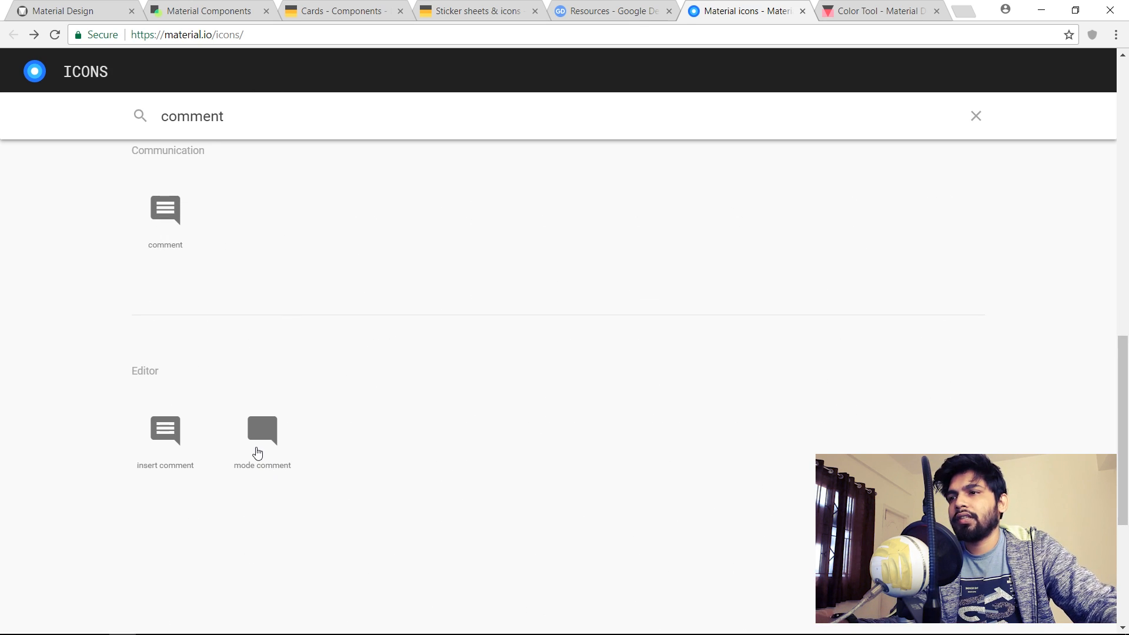
click(257, 452)
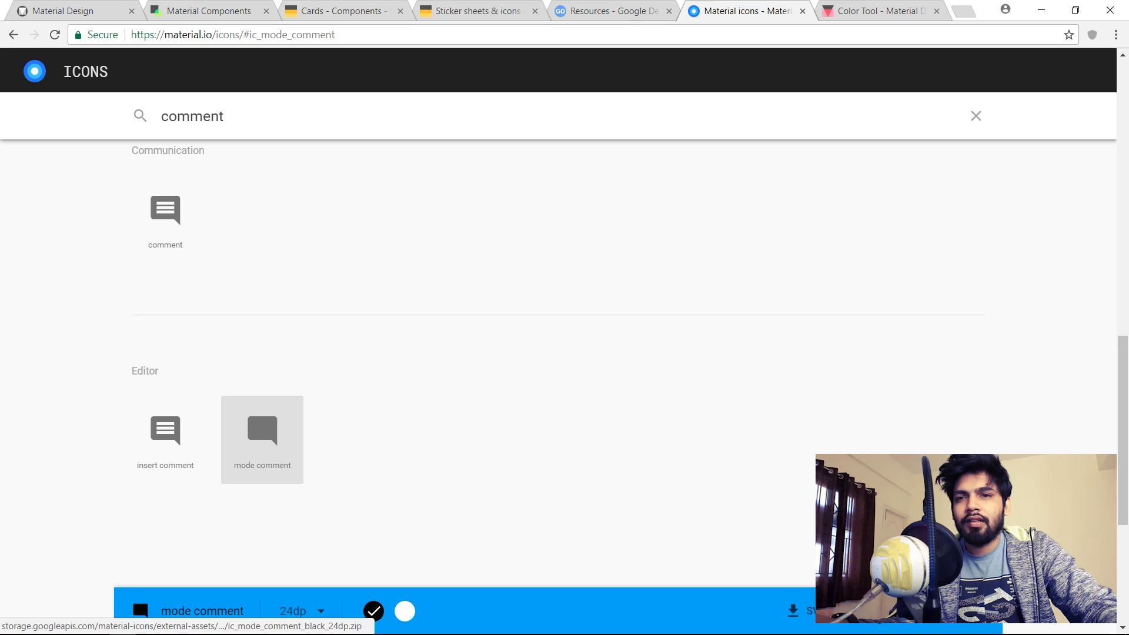
click(875, 611)
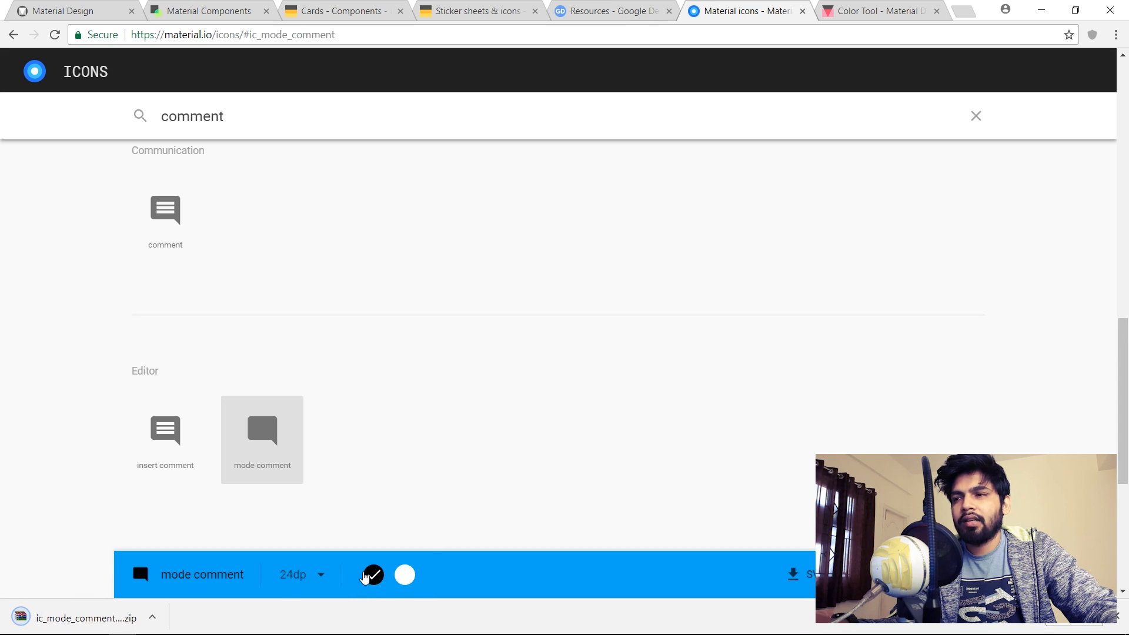
Open the downloaded mode comment archive and select the icon's PNG file inside the android folder.
click(82, 618)
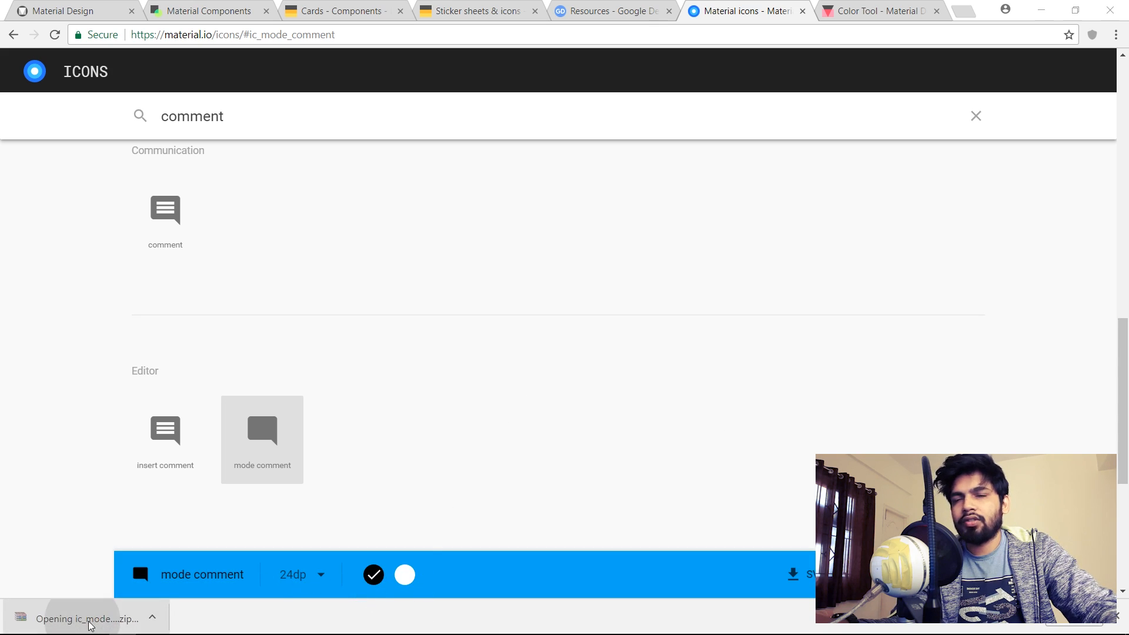
double_click(471, 269)
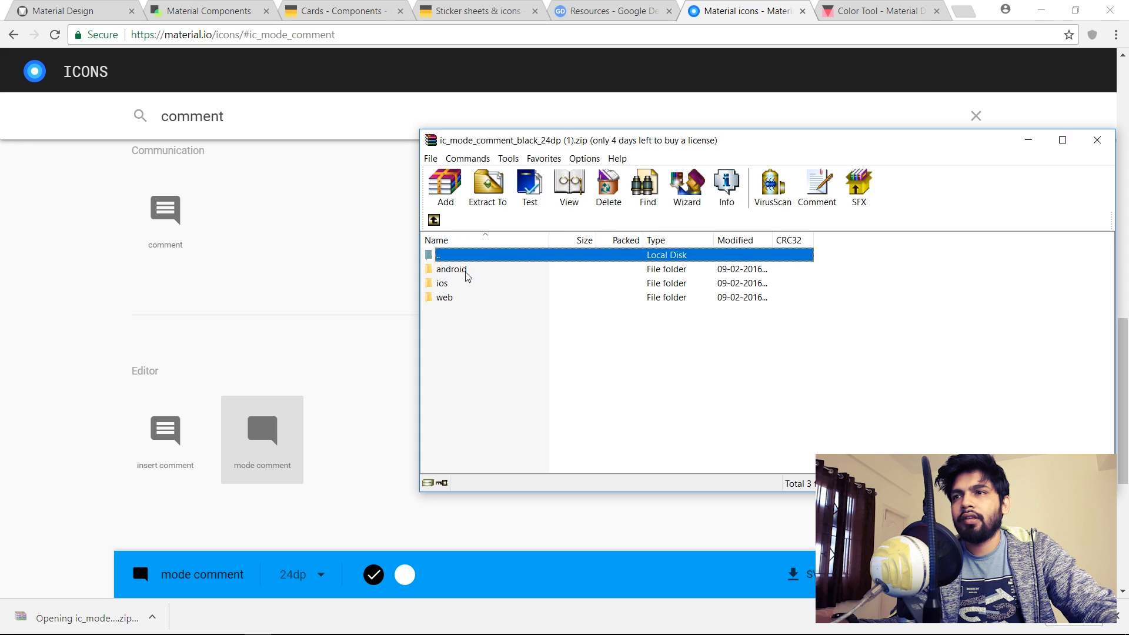
double_click(467, 272)
double_click(474, 285)
click(472, 269)
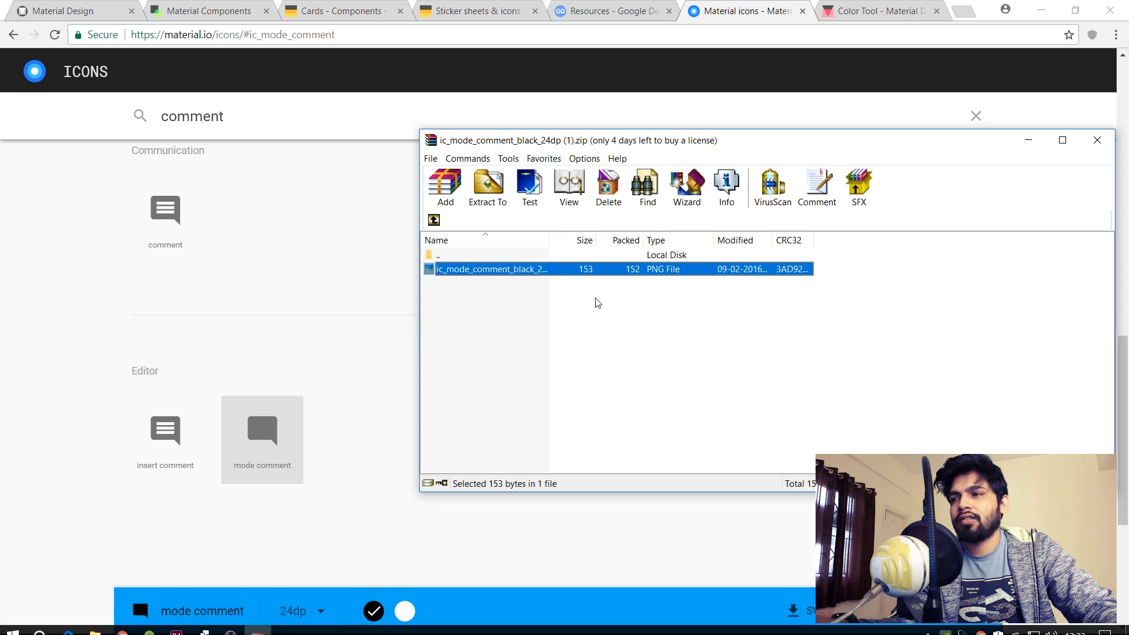
Switch to Adobe XD, start saving the project, and create and open a BlogAppUI folder in Documents.
click(94, 624)
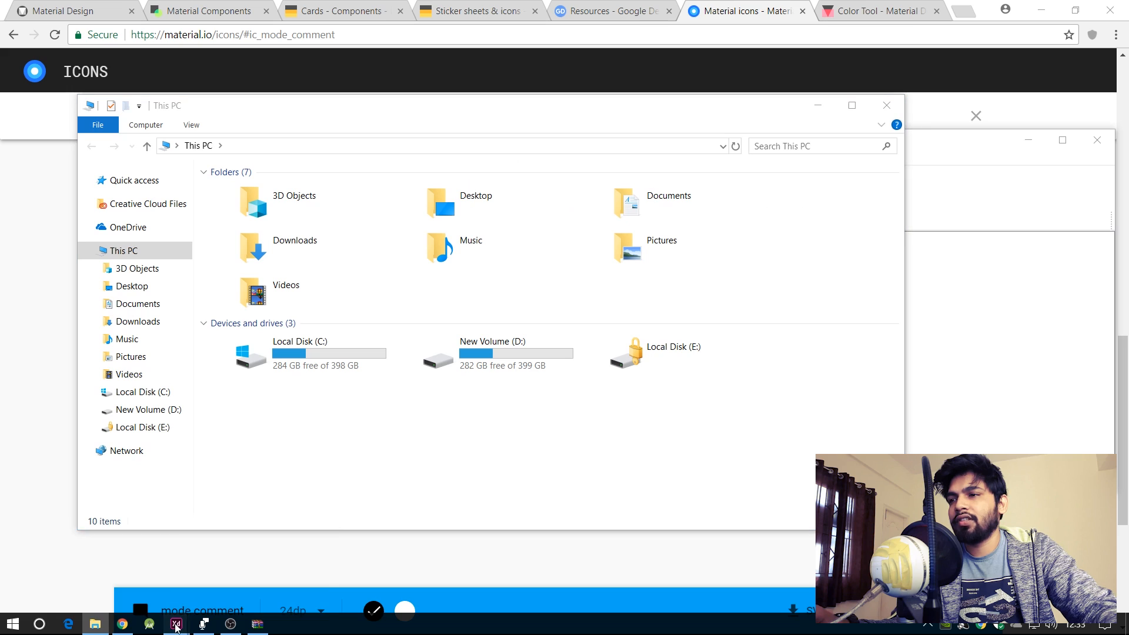
mouse_move(176, 625)
click(200, 558)
key(ctrl+s)
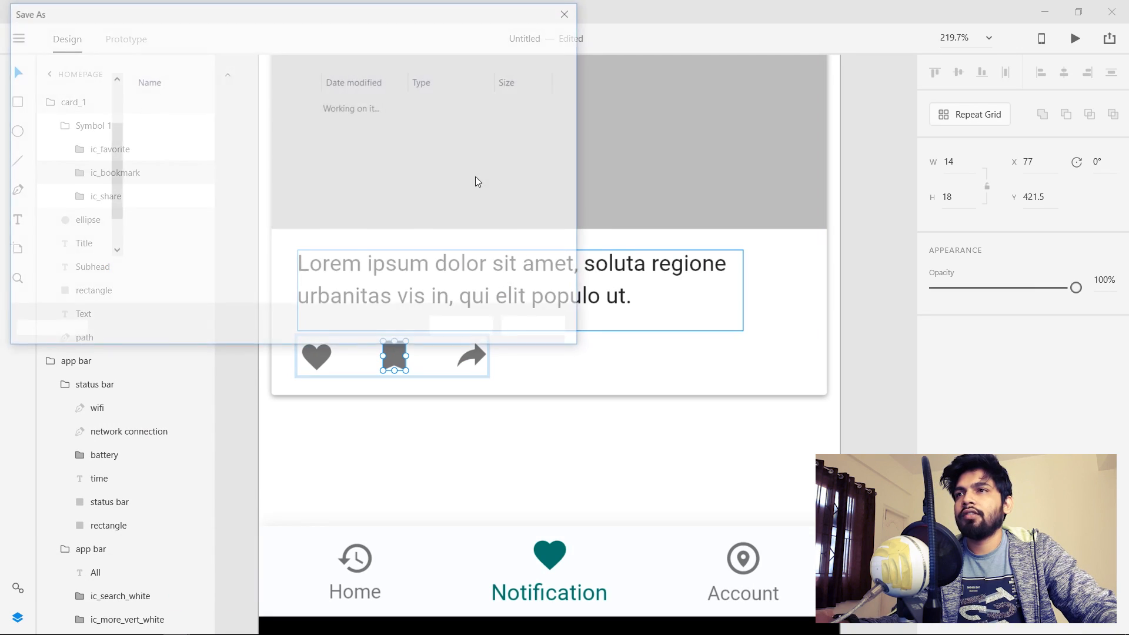
click(105, 59)
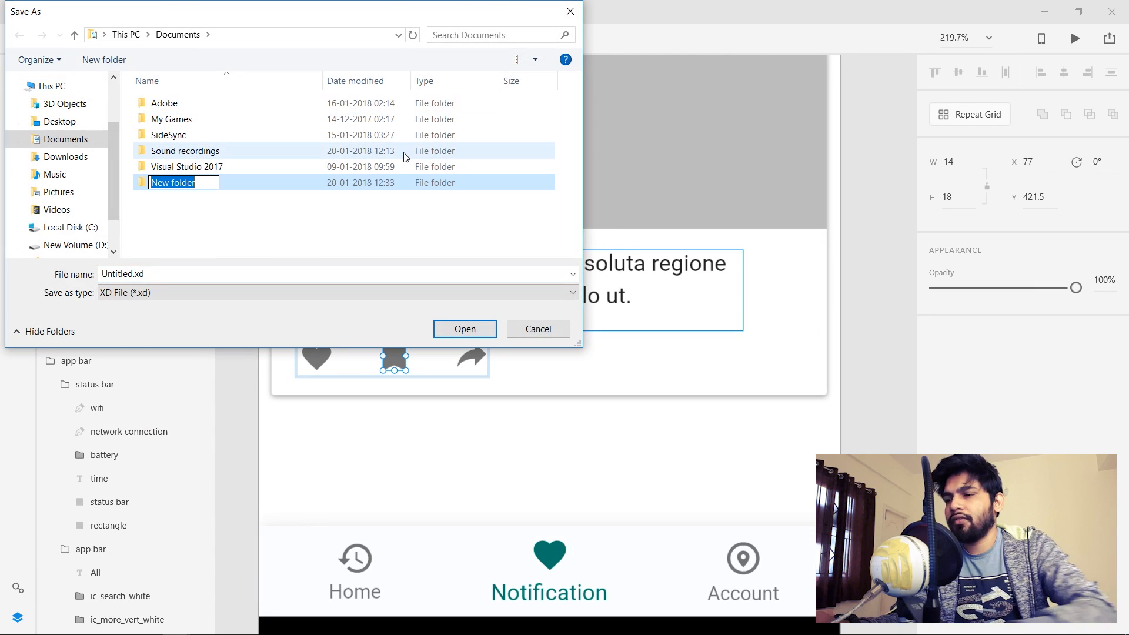
text(BlogAppUI)
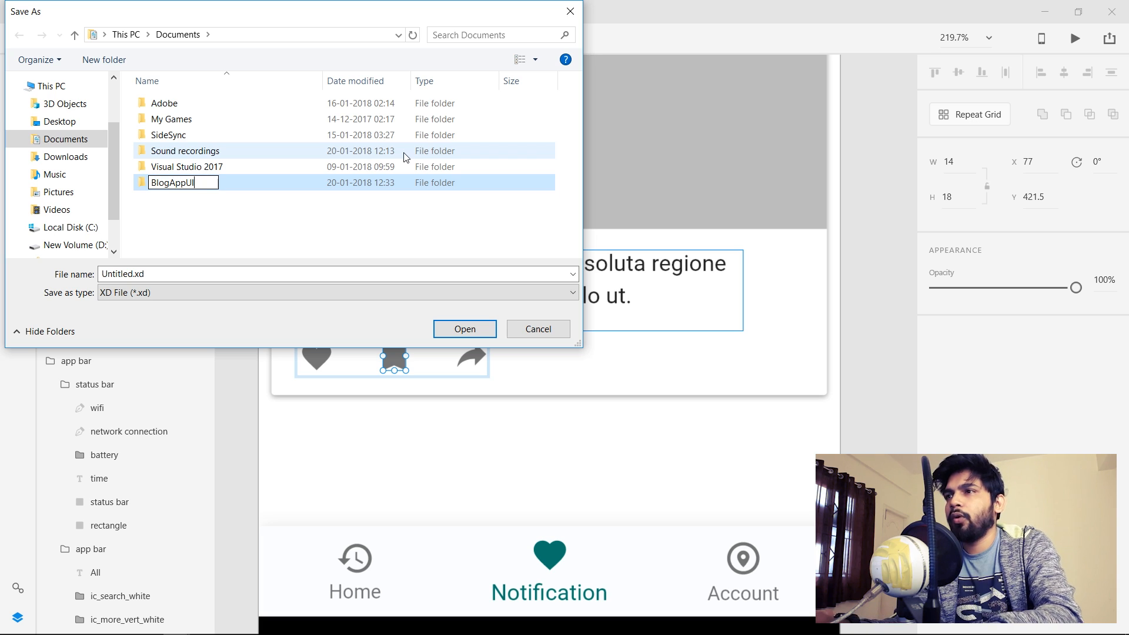
key(Return)
key(Return)
Save the project in the BlogAppUI folder under the name Save_01.
click(230, 275)
key(ctrl+a)
text(S)
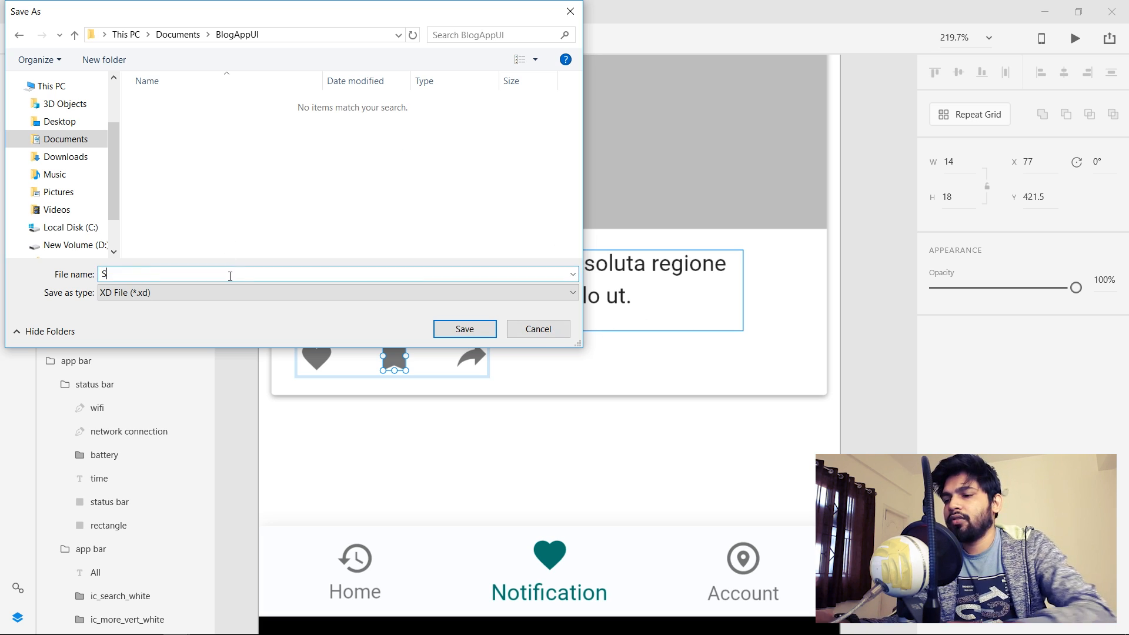
key(Return)
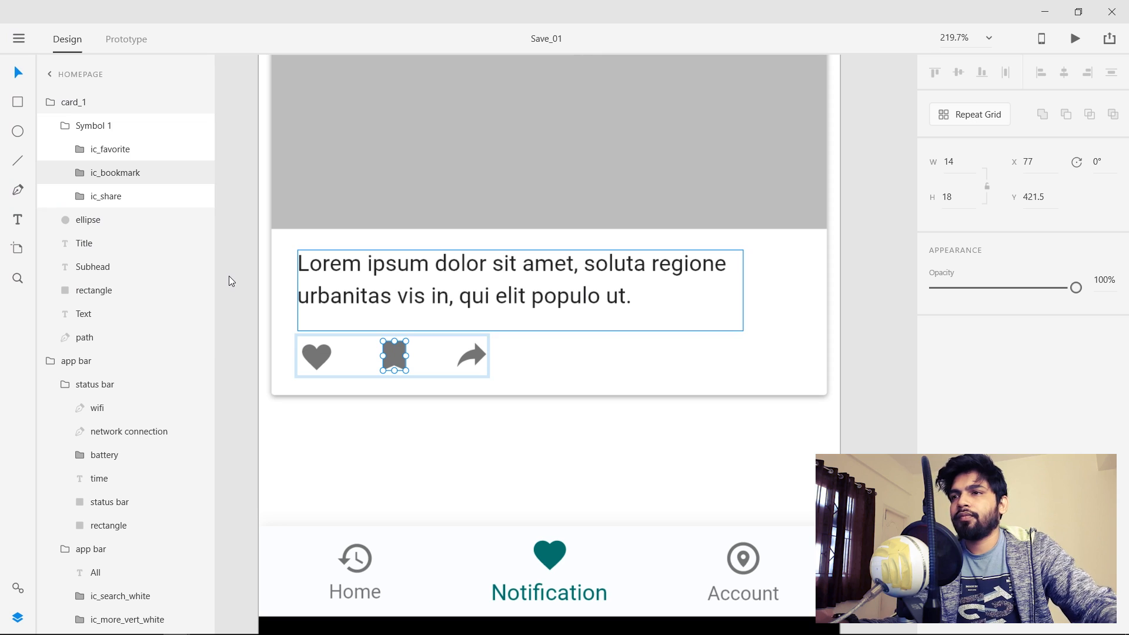
Switch to File Explorer and create an Icons folder inside Documents > BlogAppUI.
key(alt+Tab)
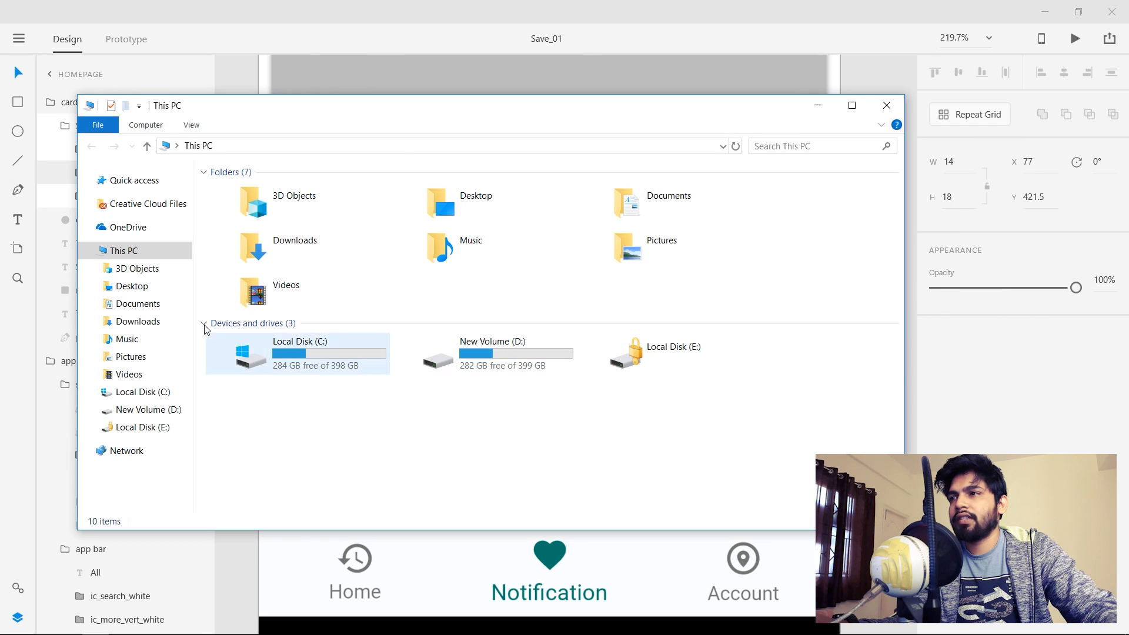
click(138, 304)
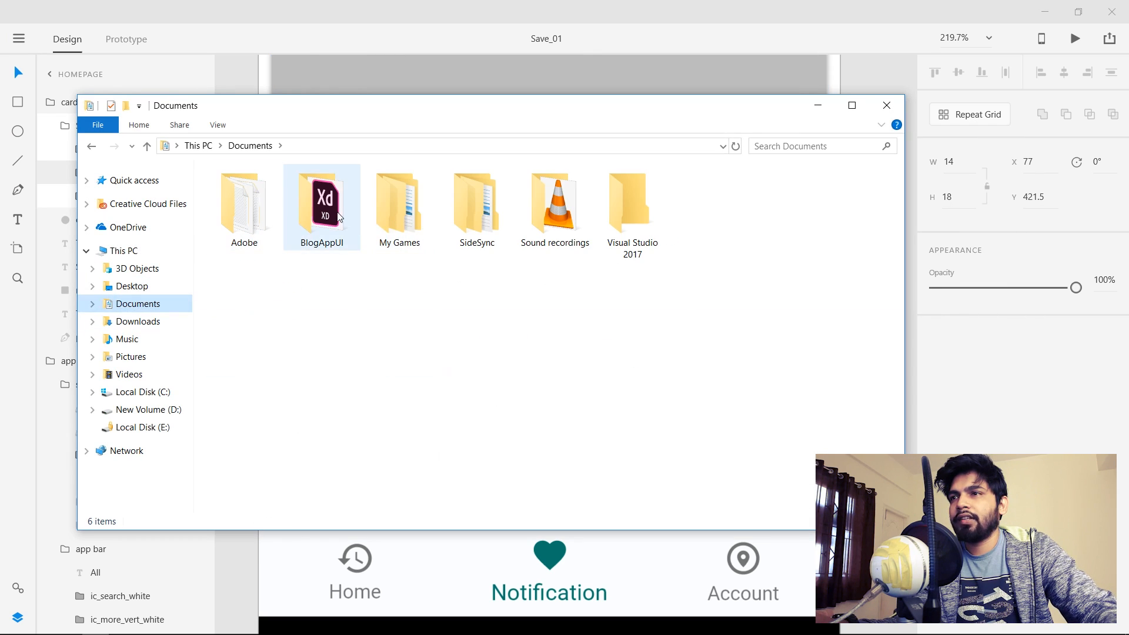
double_click(340, 218)
key(ctrl+shift+n)
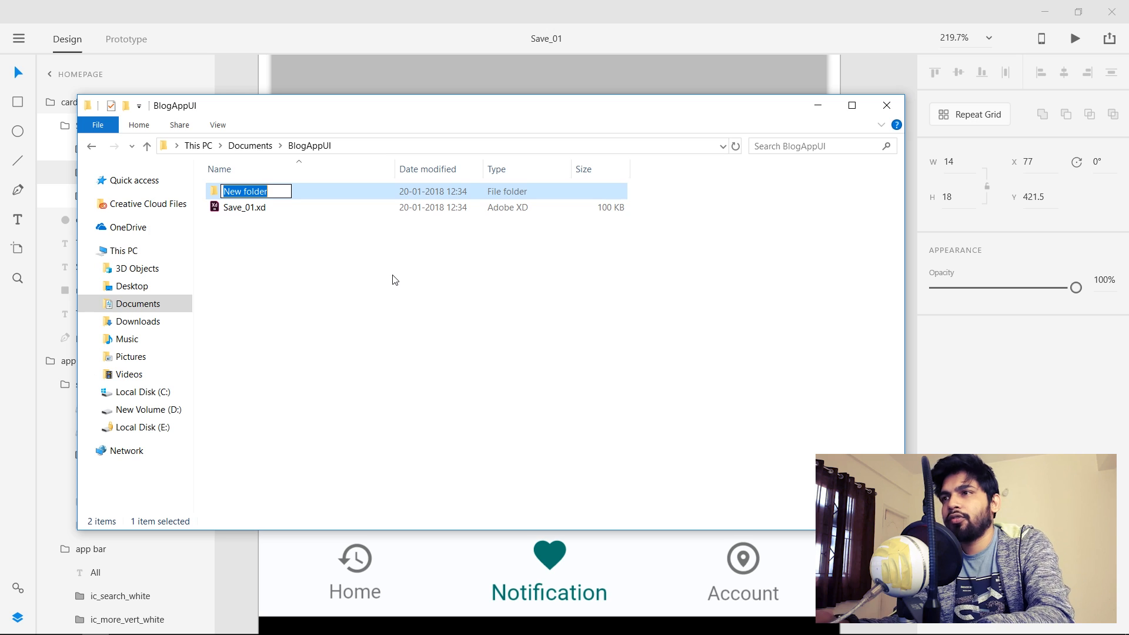
key(BackSpace)
key(Return)
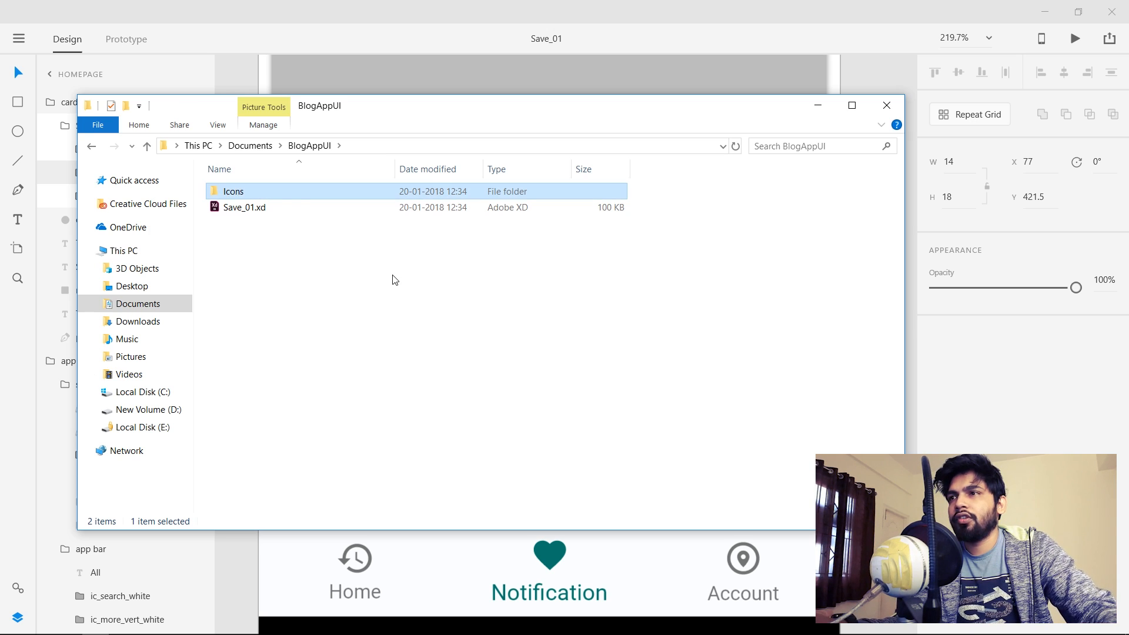
Switch to the mode comment archive and extract its PNG file into the BlogAppUI folder.
key(alt+Tab)
key(alt+Tab)
key(alt+Tab)
key(alt+Tab)
key(alt+Tab)
key(alt+Tab)
key(alt+Tab)
key(alt+Tab)
key(alt+Tab)
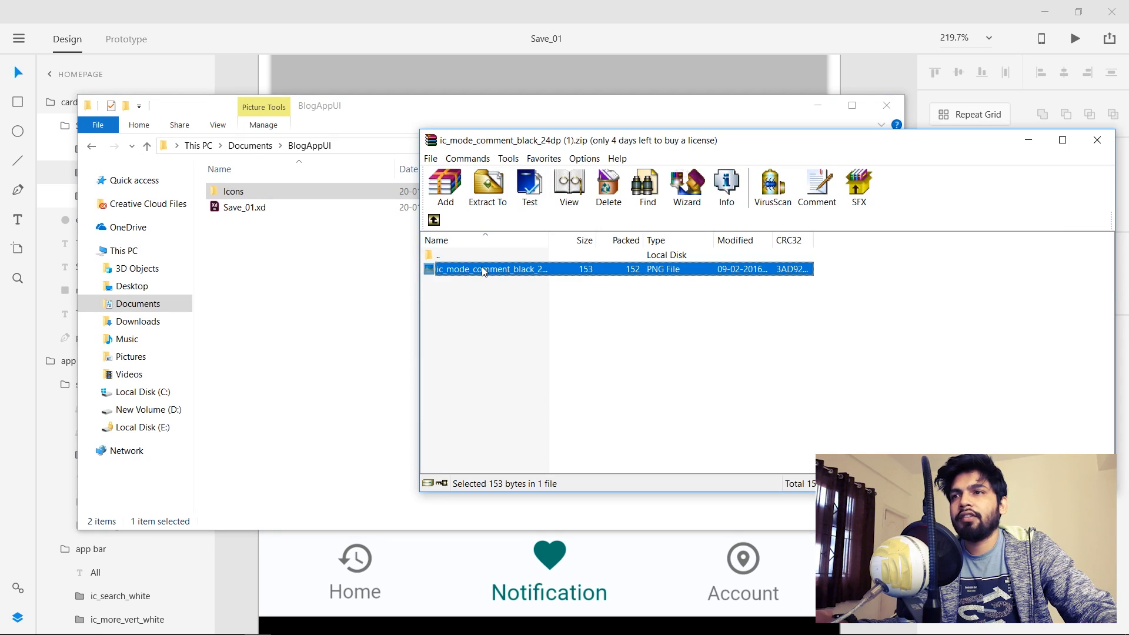
drag(483, 270, 250, 280)
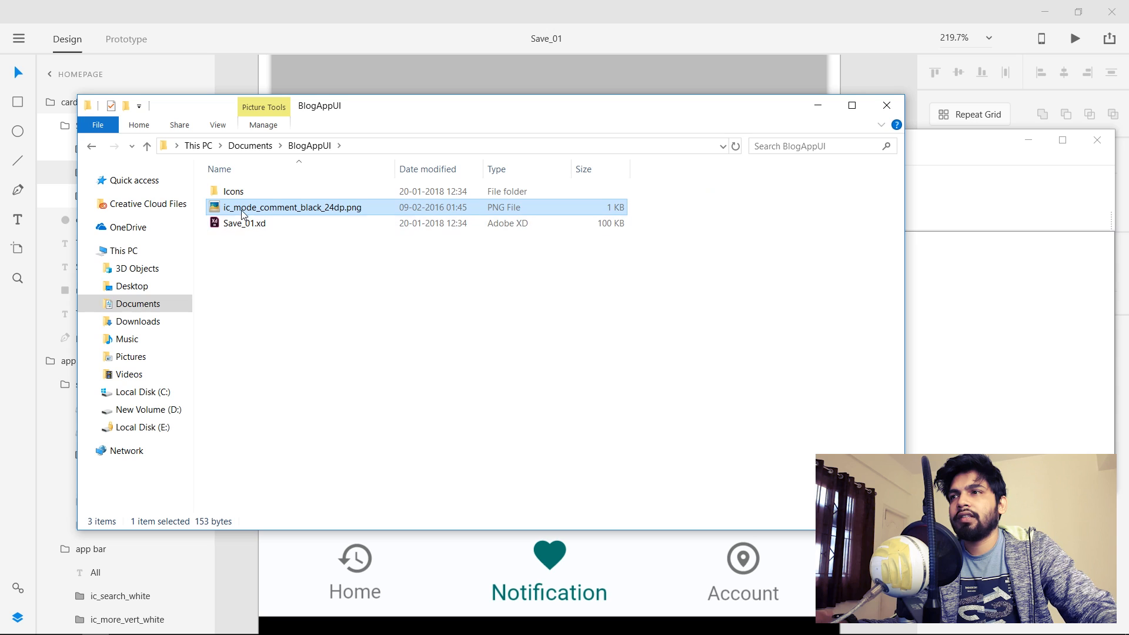
Place the mode comment PNG in the card's icon row in Adobe XD, scaled to 20 by 20 over the bookmark icon.
drag(245, 209, 388, 366)
double_click(241, 197)
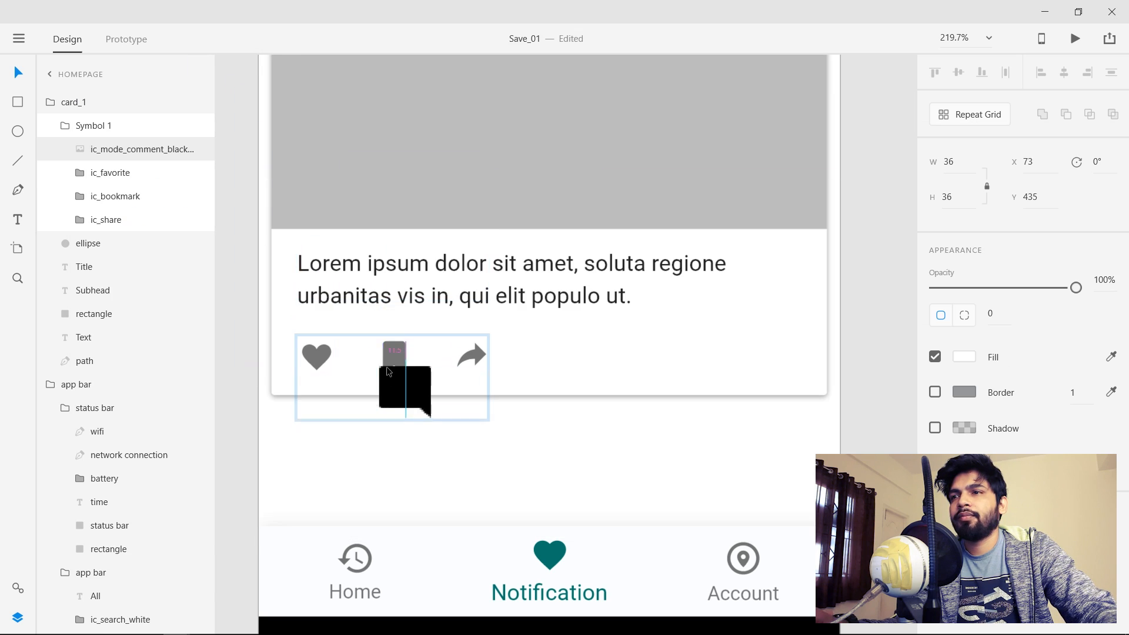
scroll(388, 366, up, 6)
drag(541, 497, 461, 393)
mouse_move(398, 327)
mouse_down()
mouse_move(408, 316)
mouse_move(410, 325)
mouse_up()
scroll(460, 352, down, 3)
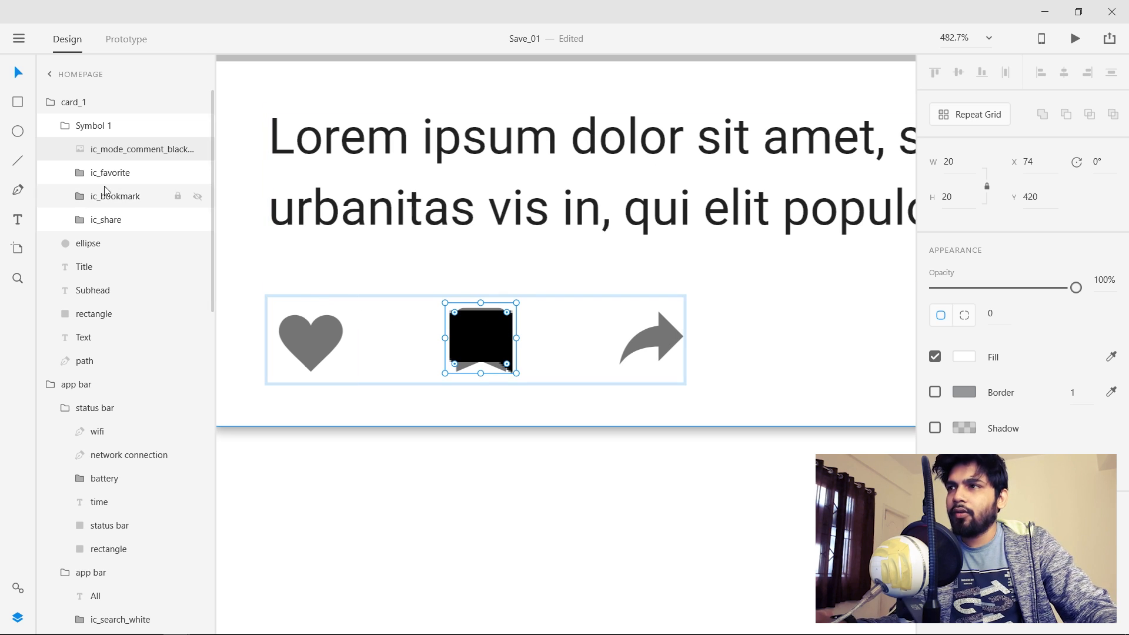
Delete the bookmark icon from Symbol 1 and group the comment image under the name ic_comment.
click(143, 195)
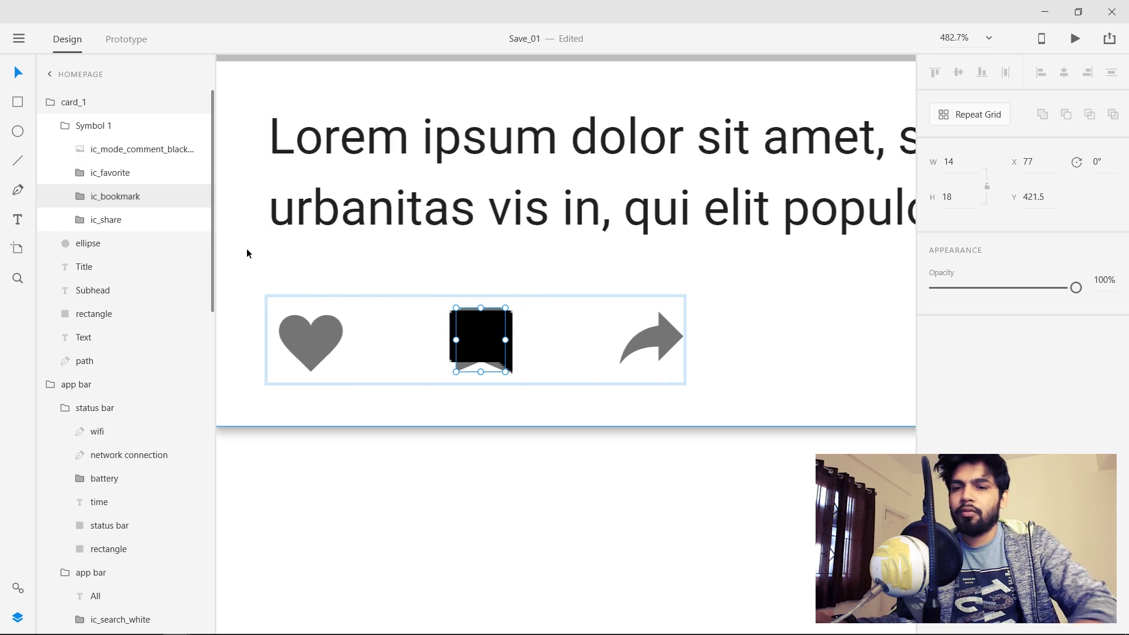
key(Delete)
click(117, 150)
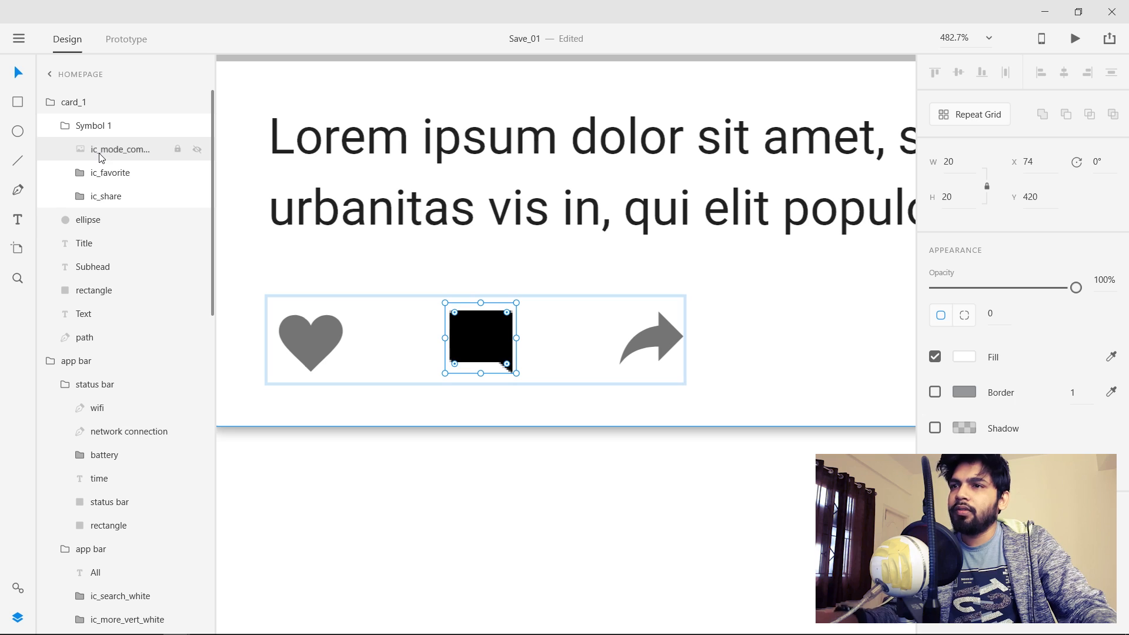
key(ctrl+g)
double_click(114, 150)
text(ic)
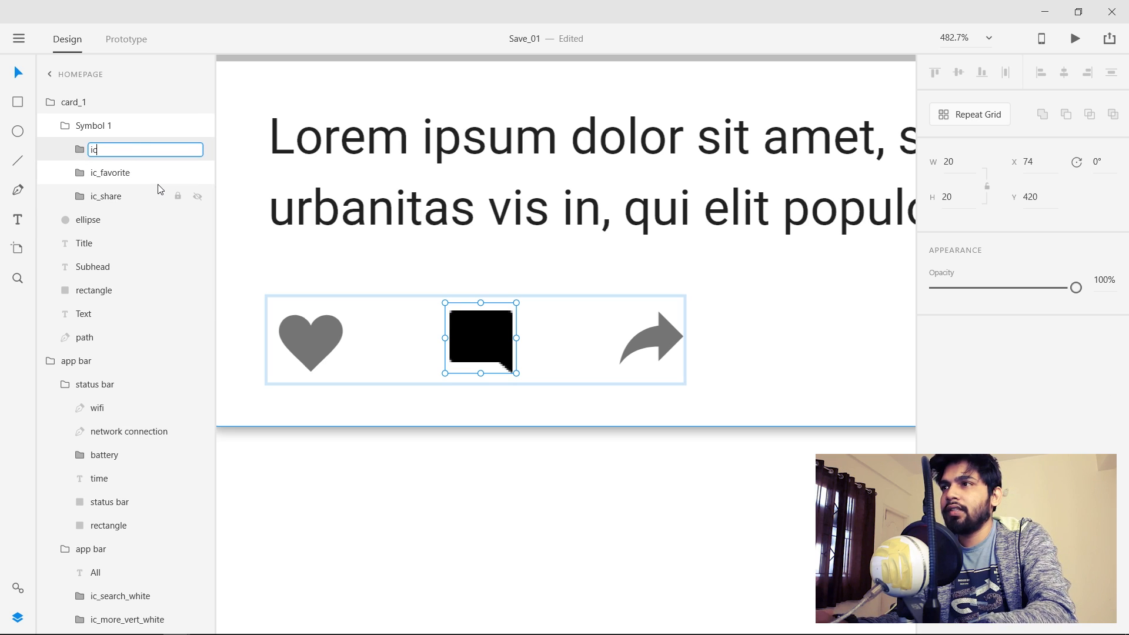
text(_comment)
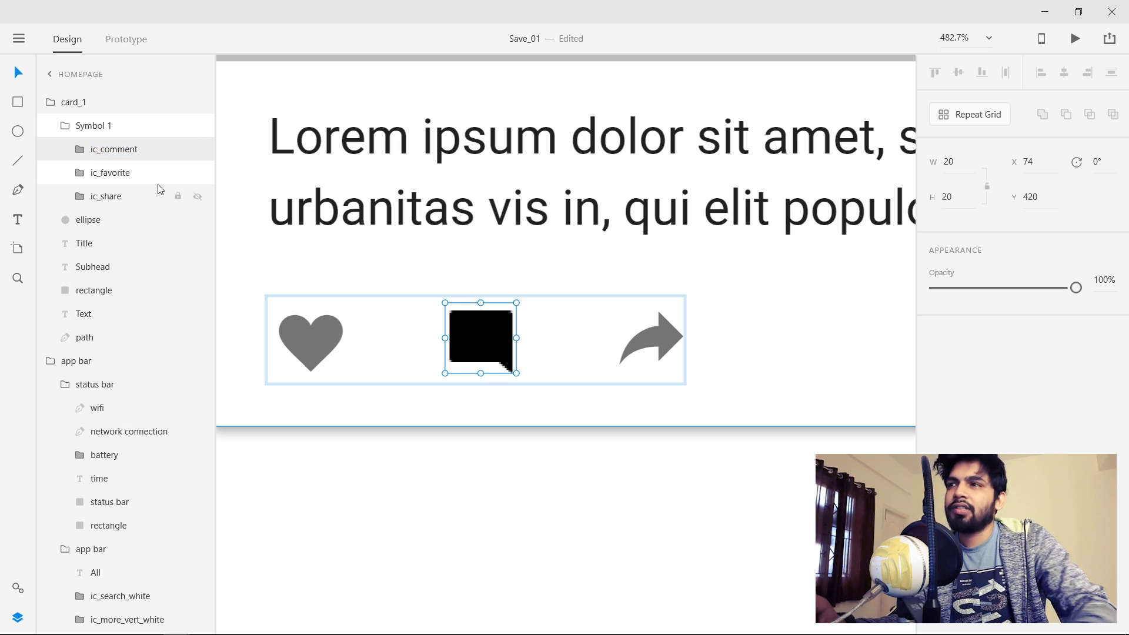
key(Return)
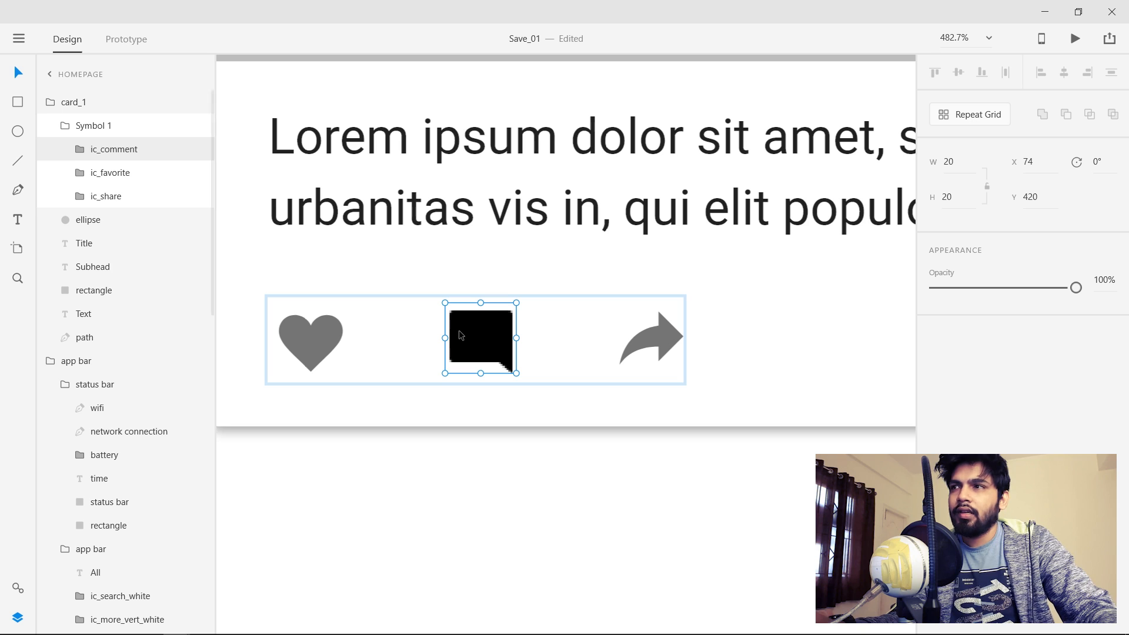
Check the heart path's opacity and set the comment image's opacity to the same 54%.
click(81, 173)
click(117, 197)
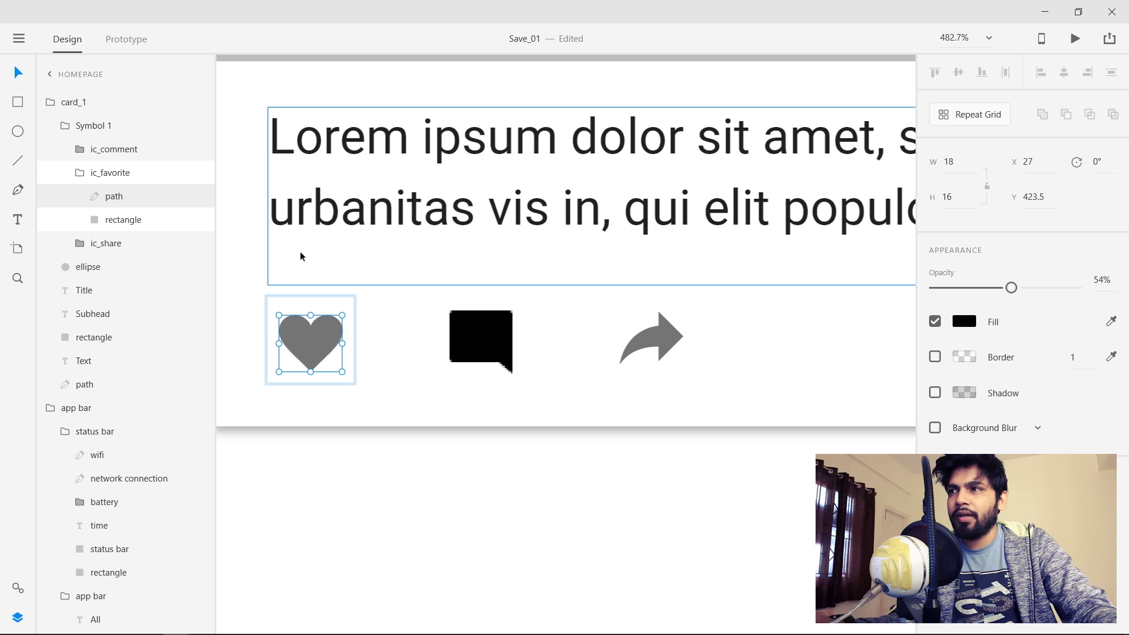
click(81, 149)
click(122, 172)
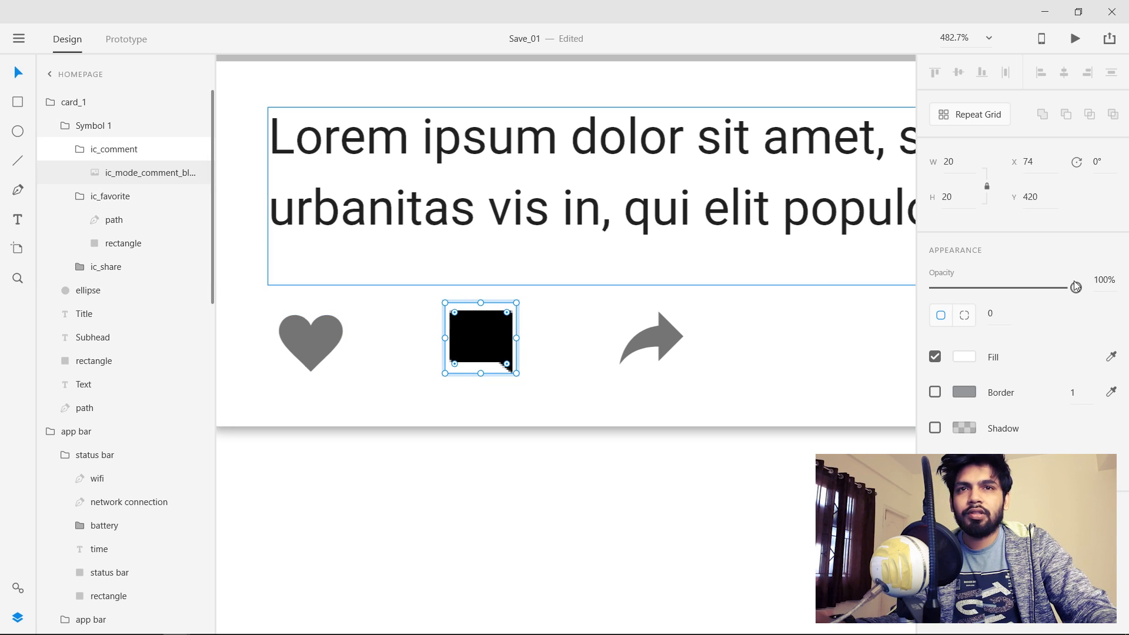
drag(1076, 287, 1020, 287)
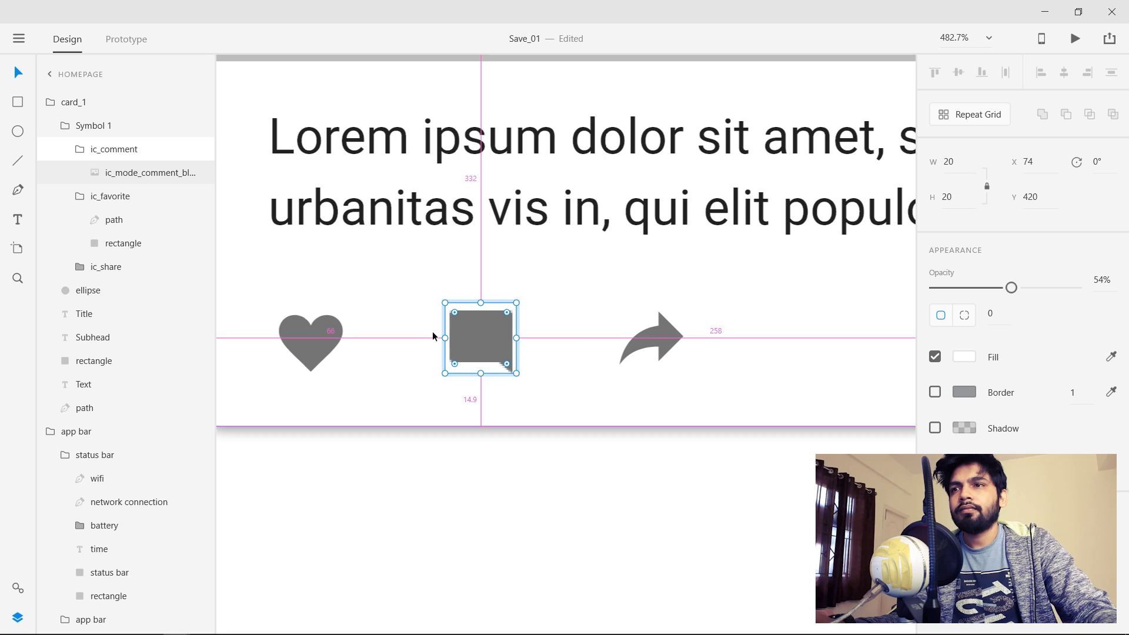
Move the ic_comment group to the far end of the card's icon row, at X 301 and Y 420.
scroll(432, 331, down, 5)
drag(540, 351, 513, 344)
click(78, 150)
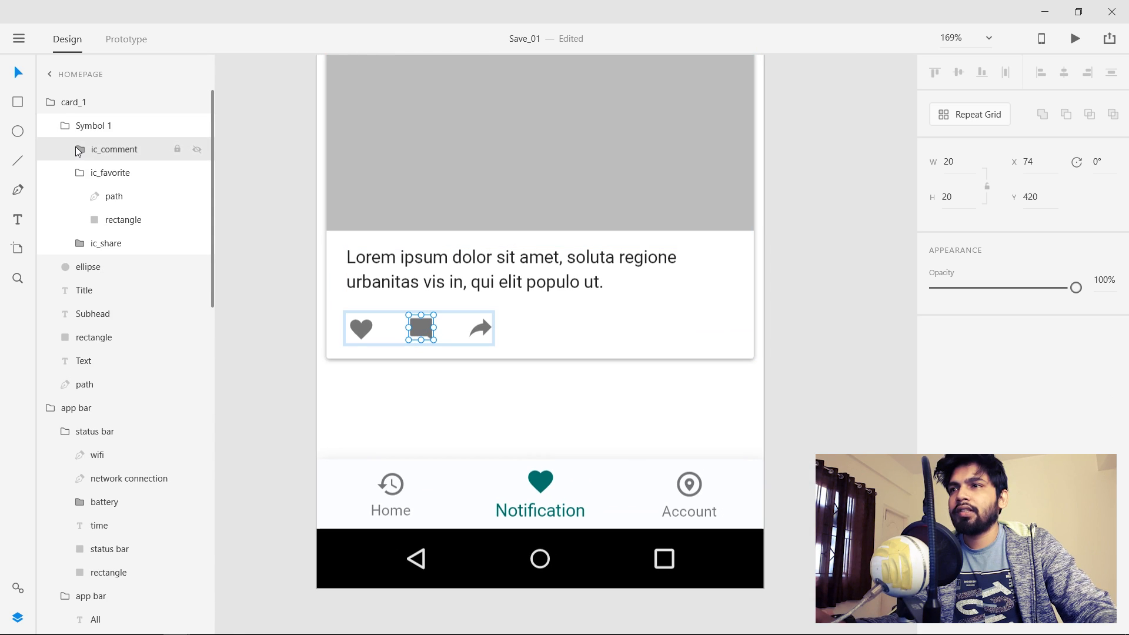
drag(417, 338, 708, 336)
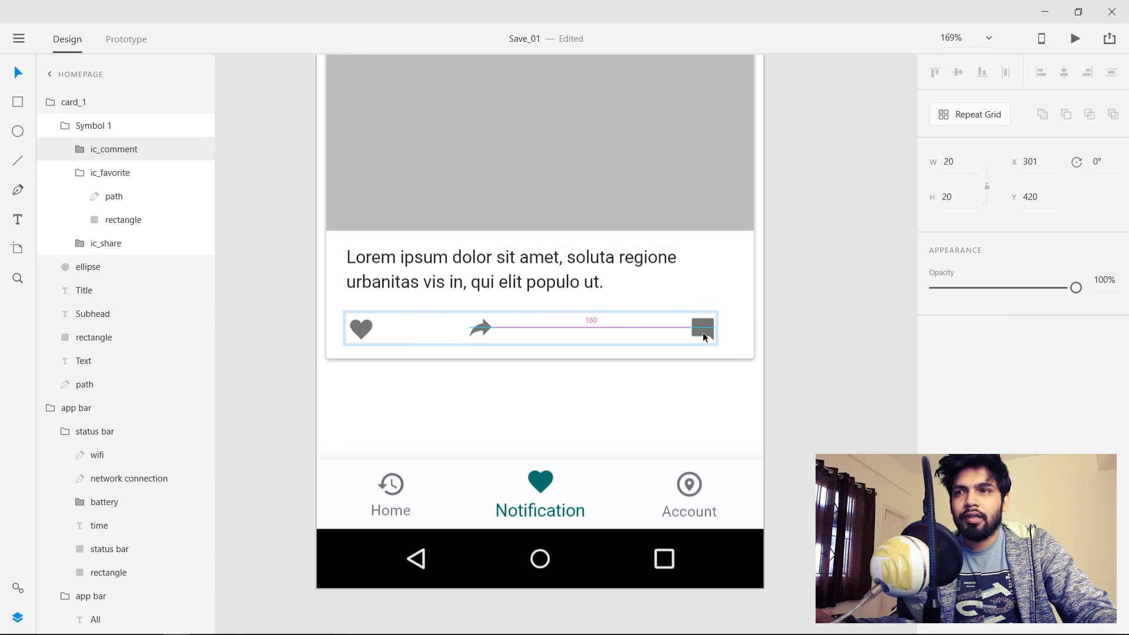
Add the text "12" beside the comment icon as its comment count.
scroll(790, 341, up, 4)
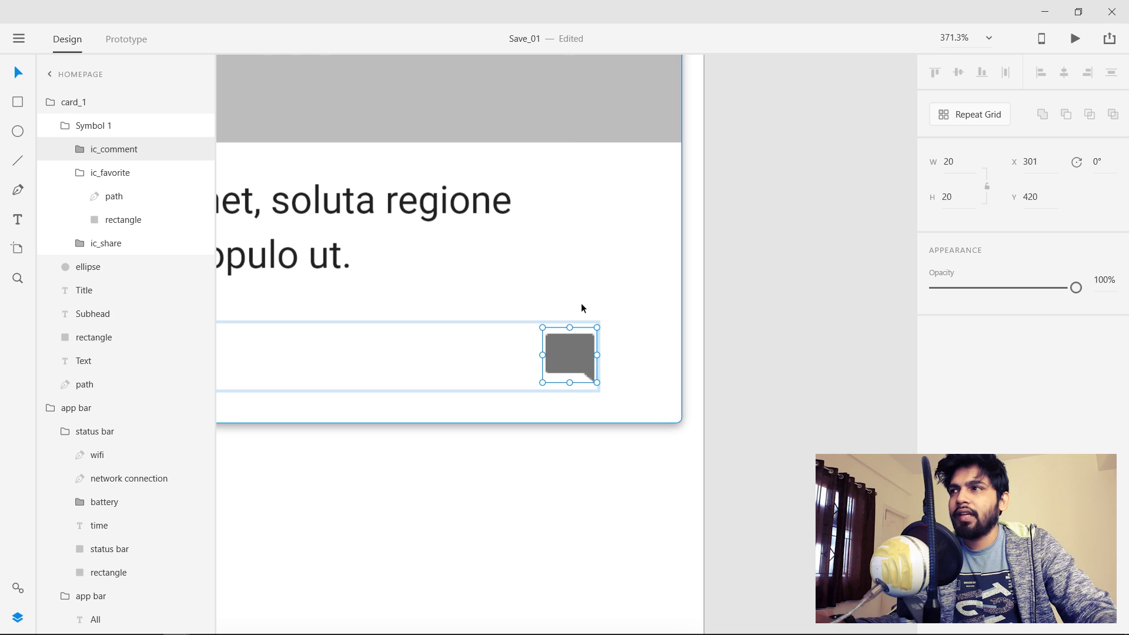
click(18, 220)
click(630, 355)
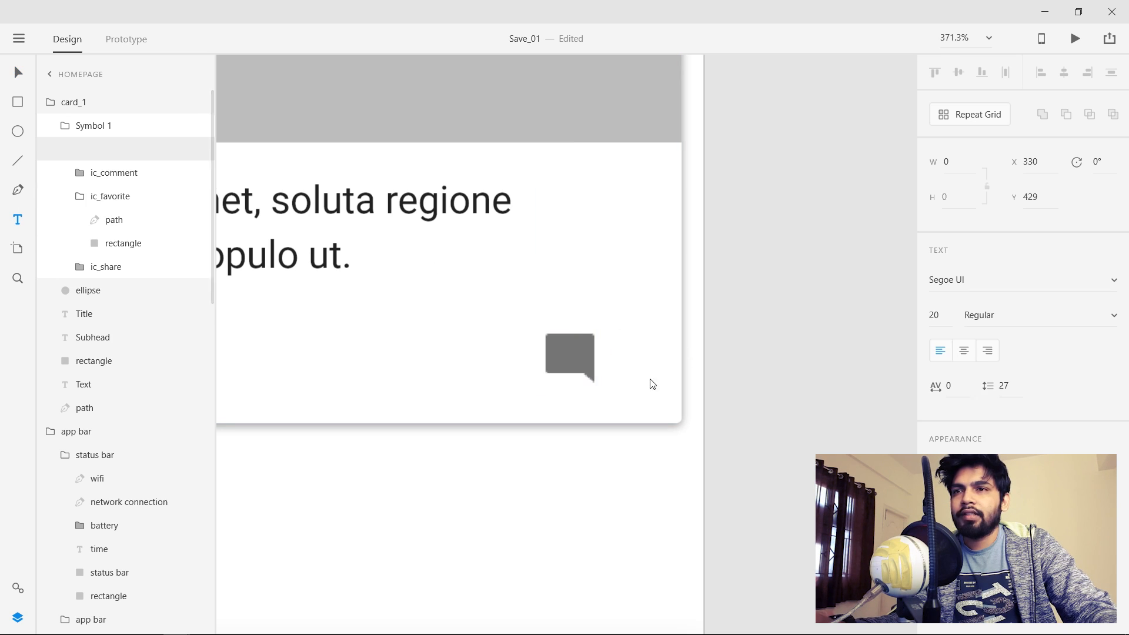
text(12)
key(Escape)
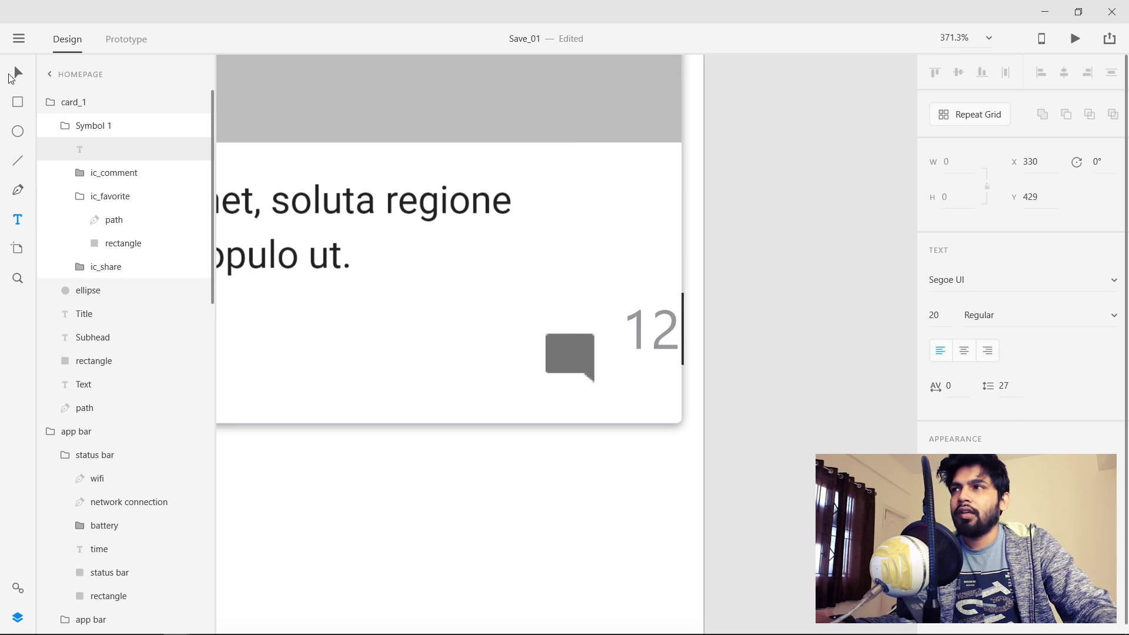
Set the comment count's font to Roboto with the Medium weight.
click(935, 280)
text(Roboto)
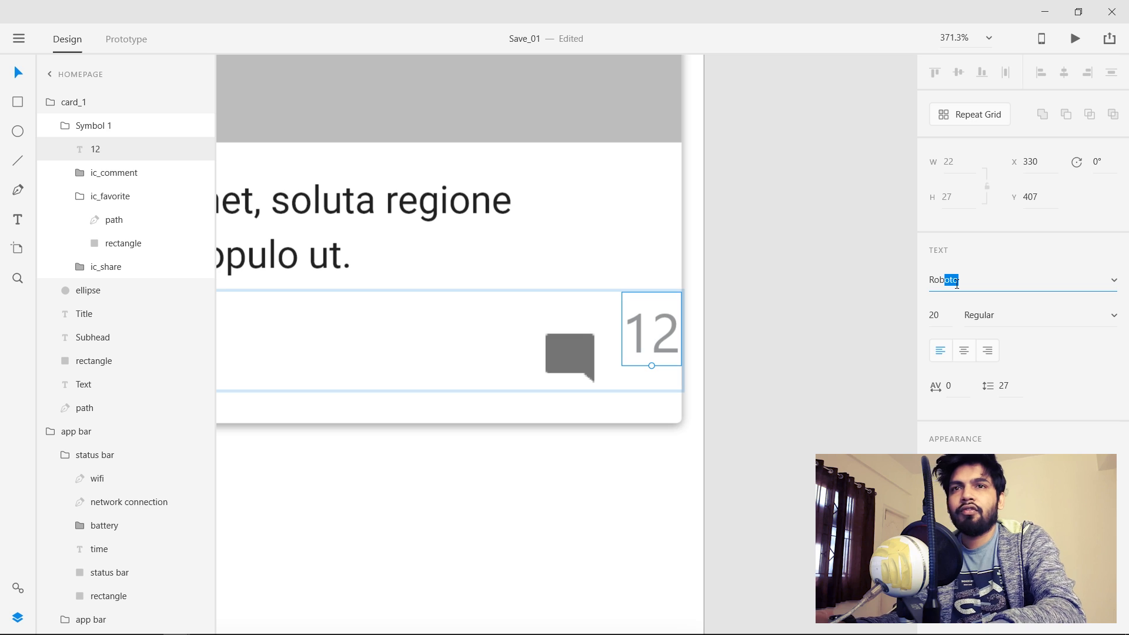
key(Return)
click(1001, 316)
key(Down)
key(Down)
key(Down)
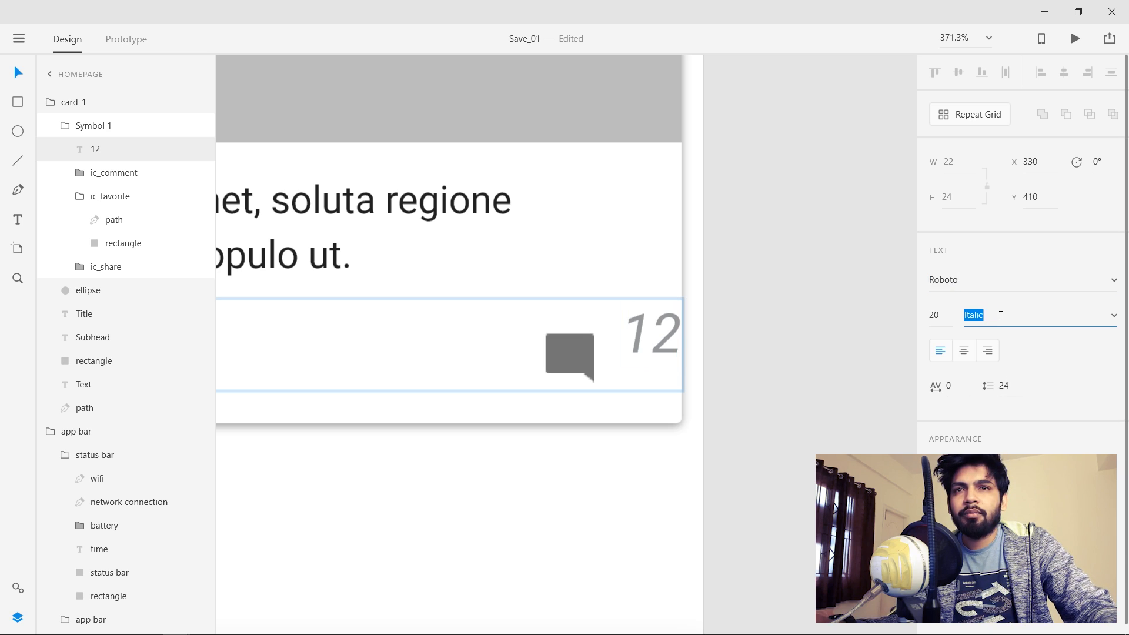
key(Up)
key(Up)
key(Down)
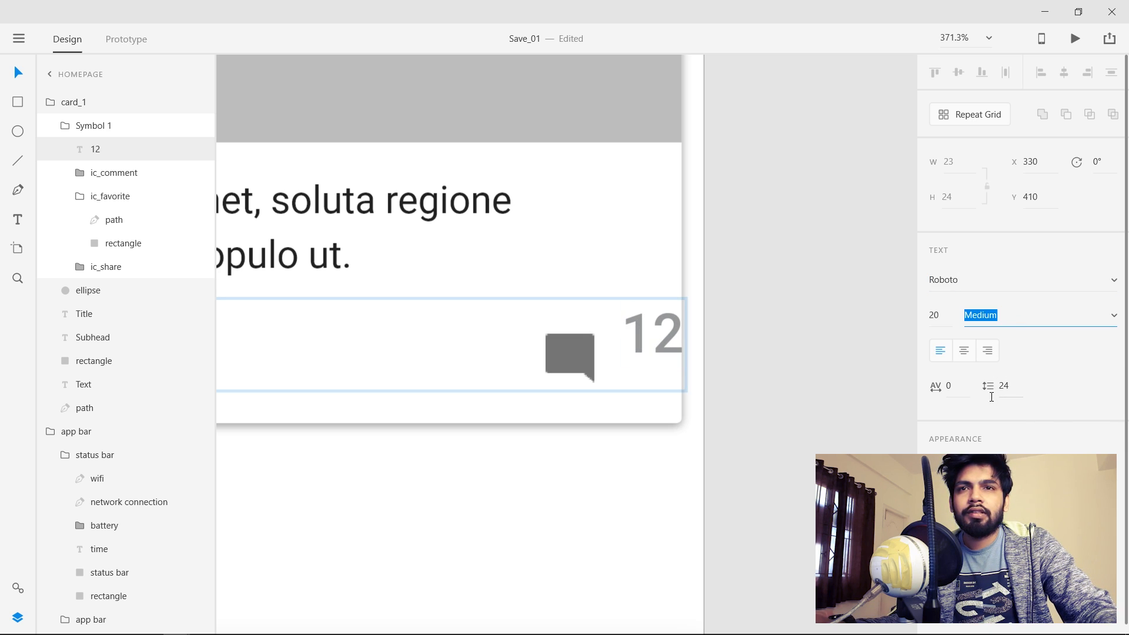
Set the comment count's font size to 14 and move it close beside the comment icon, at X 325 and Y 422.
click(944, 315)
key(Return)
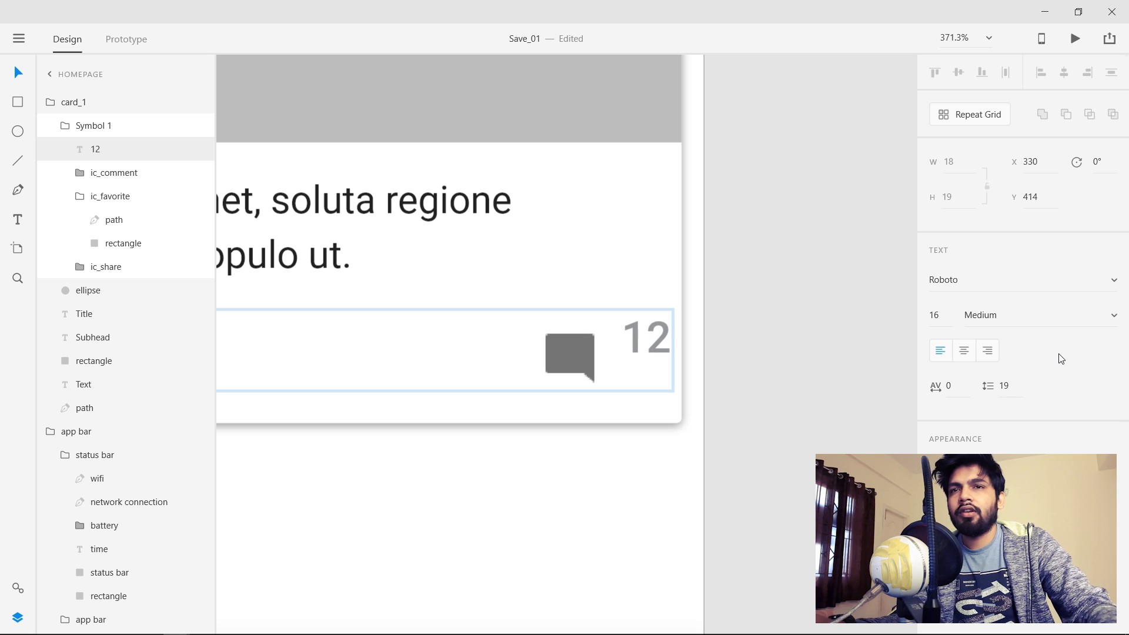
click(941, 314)
text(14)
key(Return)
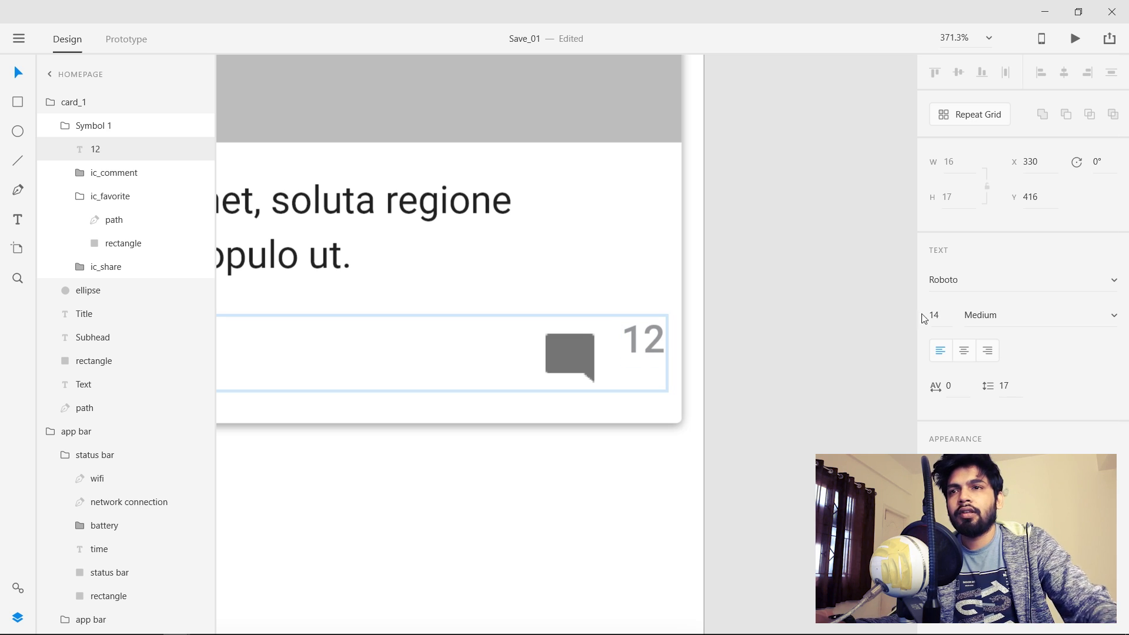
mouse_move(642, 340)
mouse_down()
mouse_move(639, 356)
mouse_move(574, 352)
mouse_move(629, 356)
mouse_up()
Duplicate the comment count next to the heart icon at X 53 and change the copy's text to "16".
scroll(623, 361, down, 4)
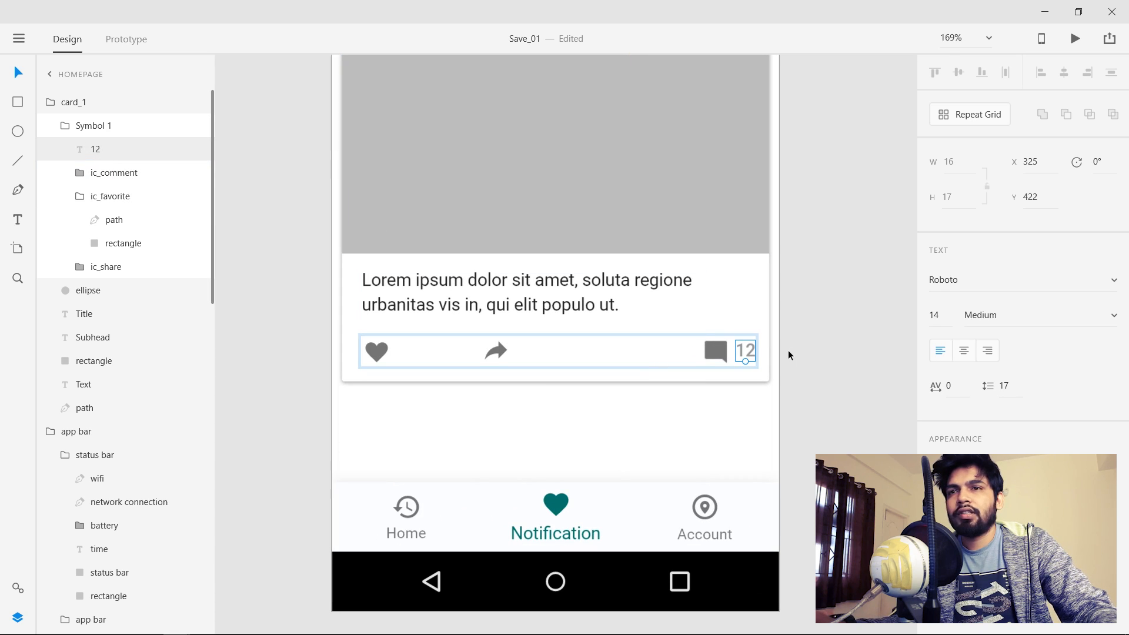
drag(746, 351, 408, 352)
double_click(409, 351)
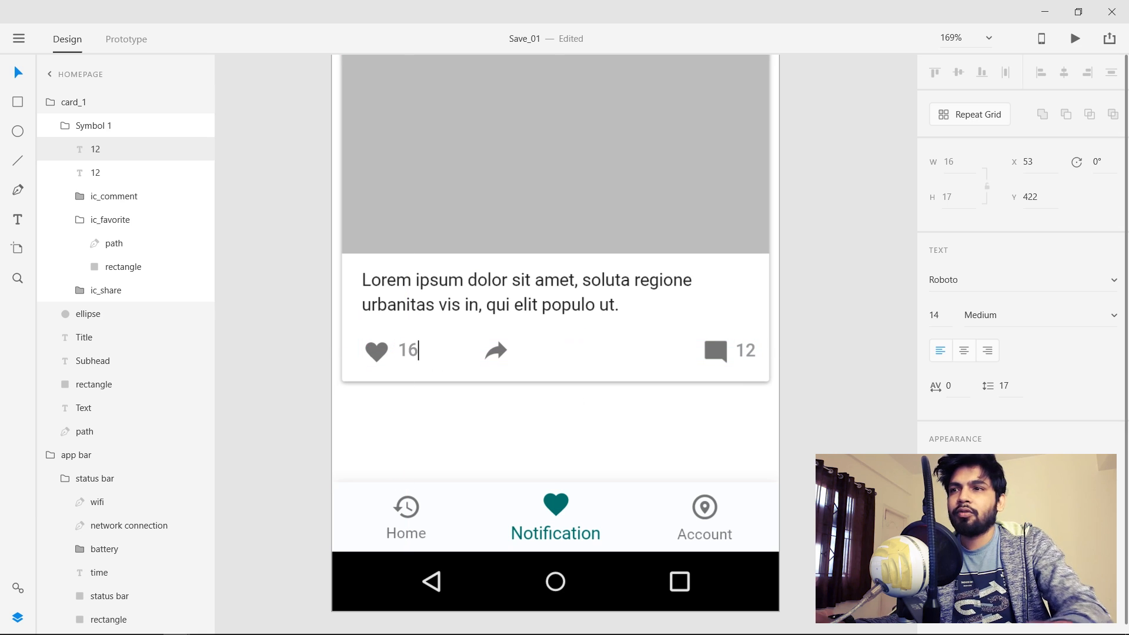
text(16)
key(Escape)
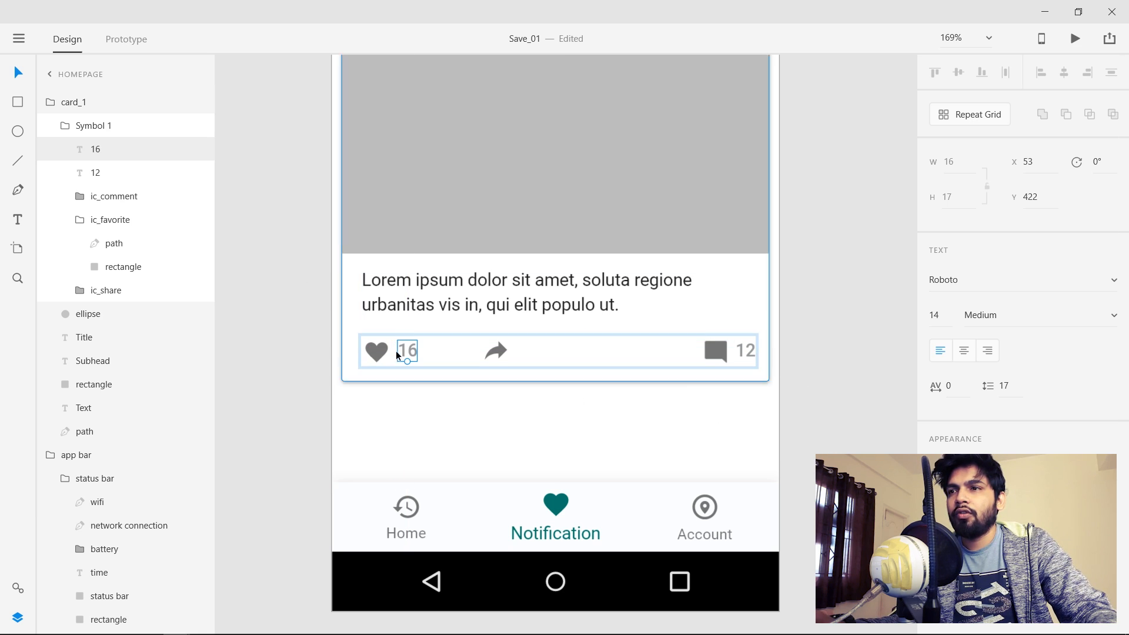
Nudge the like count to X 52 and move the share icon close beside it in the card's action row.
drag(406, 354, 408, 356)
drag(502, 355, 452, 357)
key(Escape)
key(Escape)
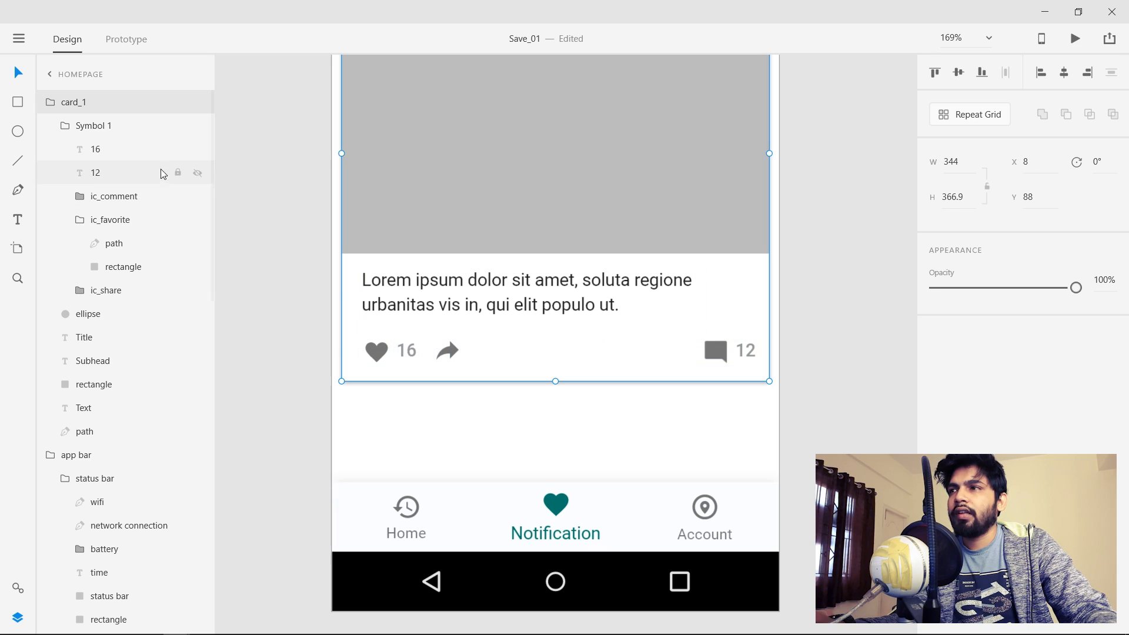
Nest the "16" text inside the ic_favorite group and the "12" text inside ic_comment, then collapse both groups.
drag(83, 149, 114, 221)
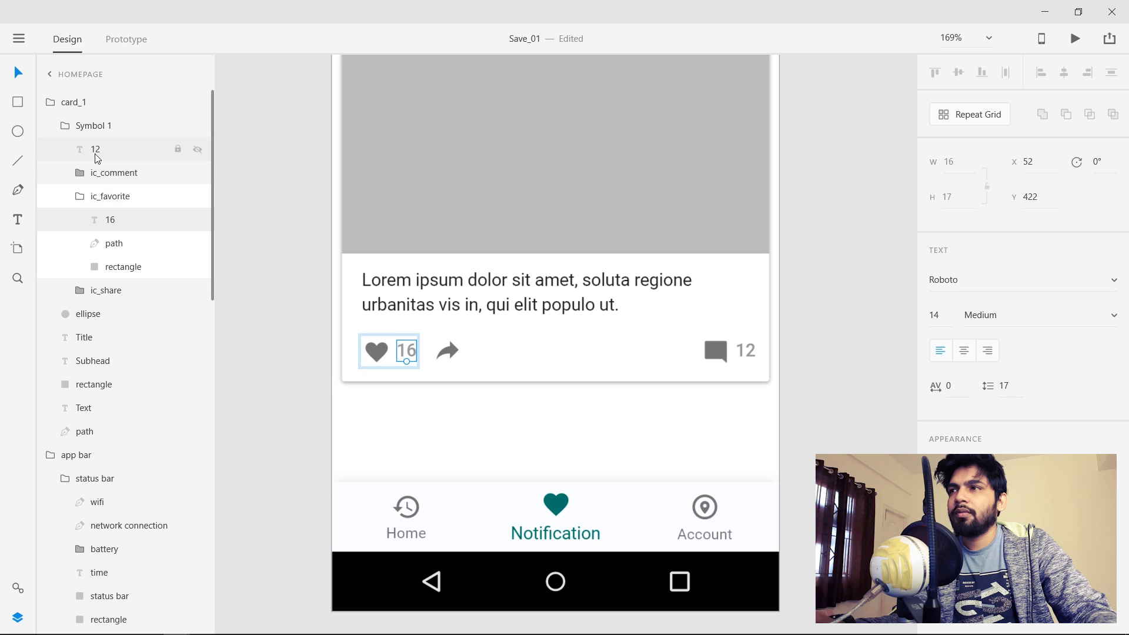
drag(110, 179, 109, 178)
click(82, 151)
click(82, 175)
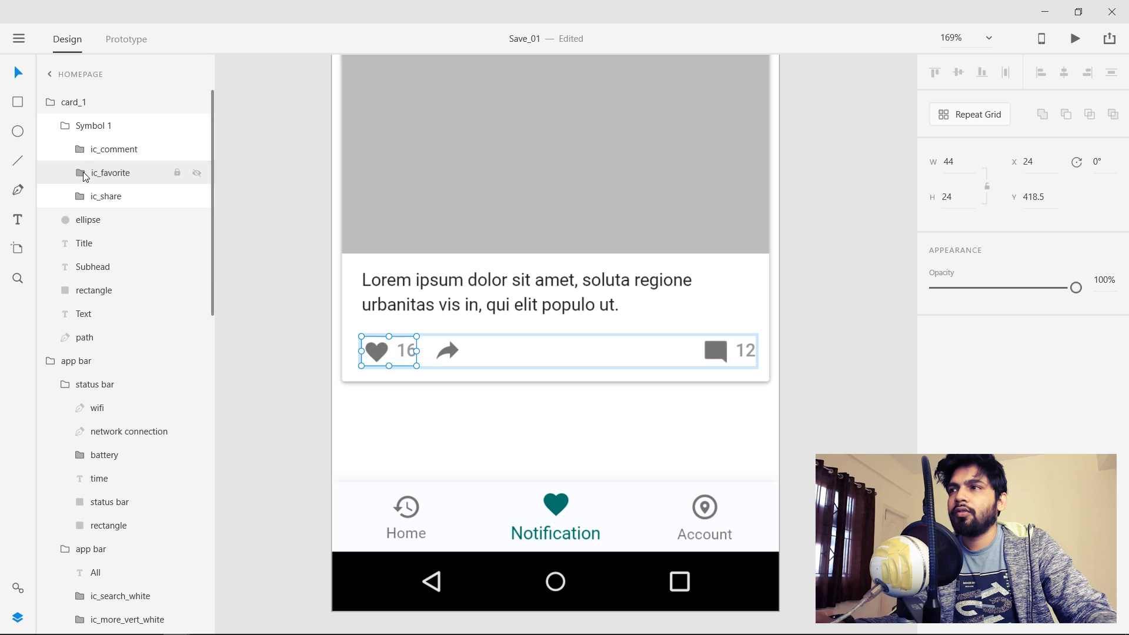
Collapse the Symbol 1 and app bar groups in the layer list and lock the status bar layer.
click(65, 125)
click(50, 102)
click(178, 148)
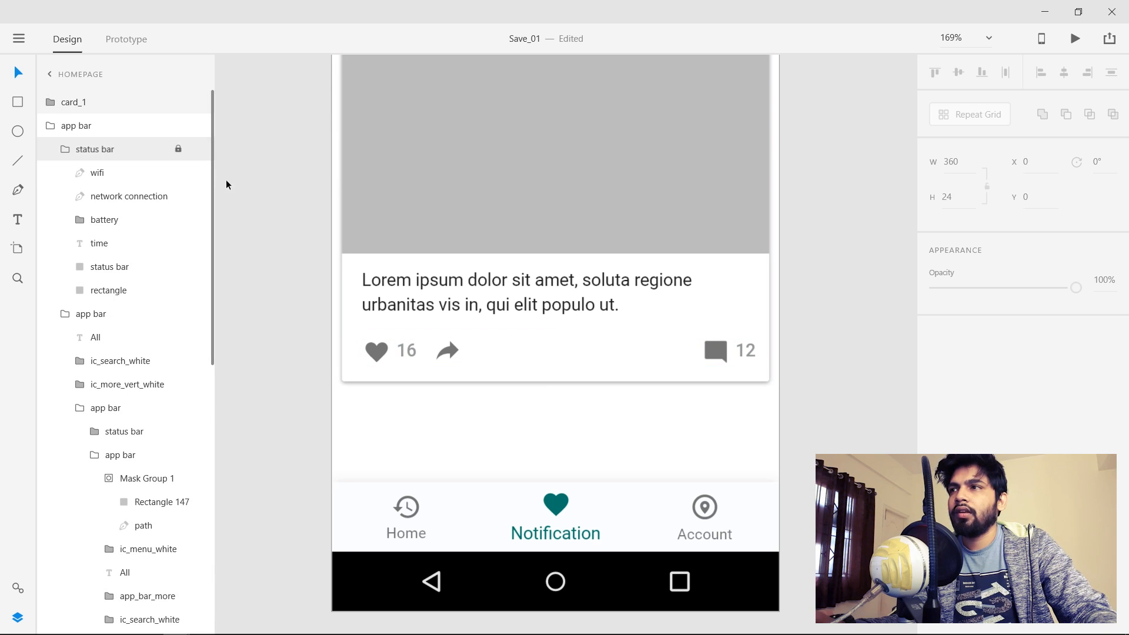
click(55, 126)
Turn card_1 into a Repeat Grid and extend it downward to two post cards, about 760 high overall.
click(51, 110)
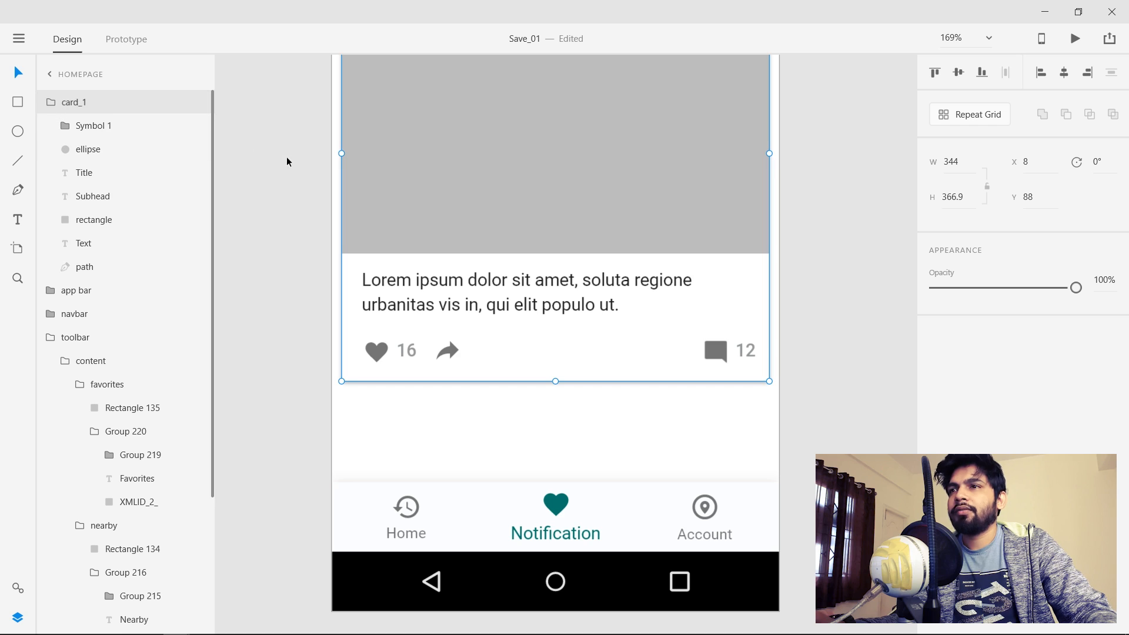
scroll(285, 159, down, 5)
scroll(322, 237, up, 2)
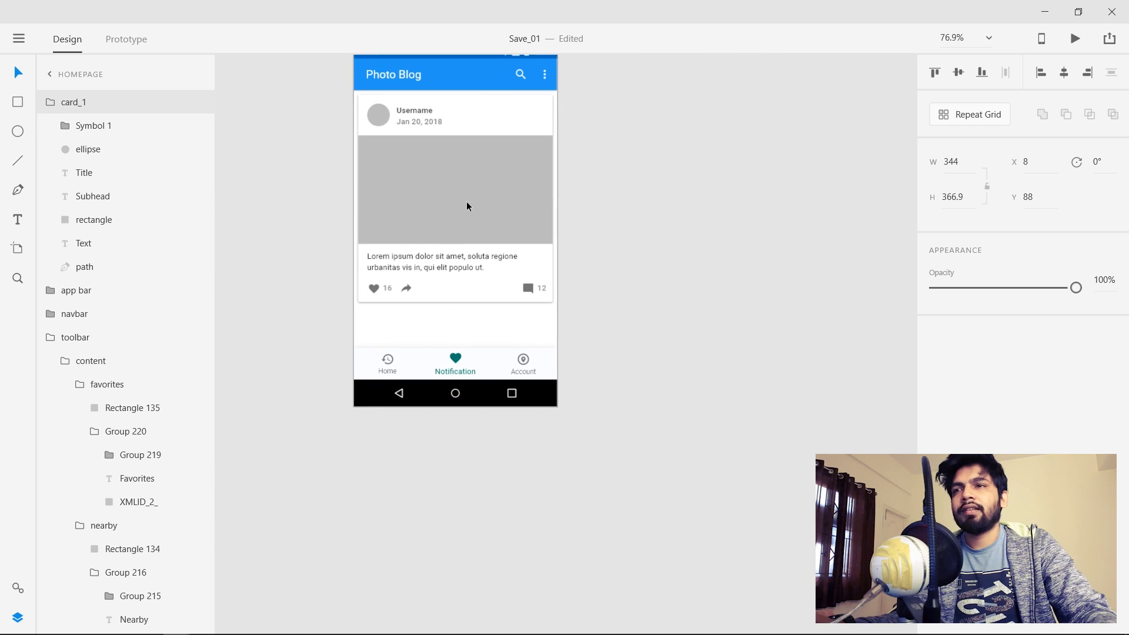
scroll(540, 172, up, 1)
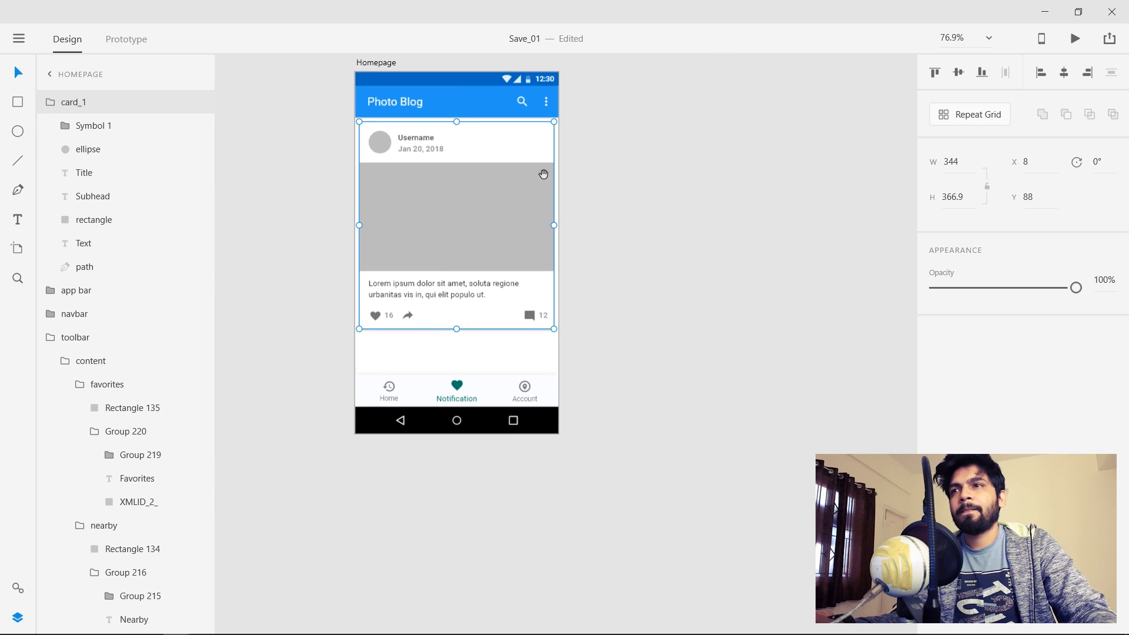
click(959, 116)
drag(461, 328, 462, 564)
click(762, 407)
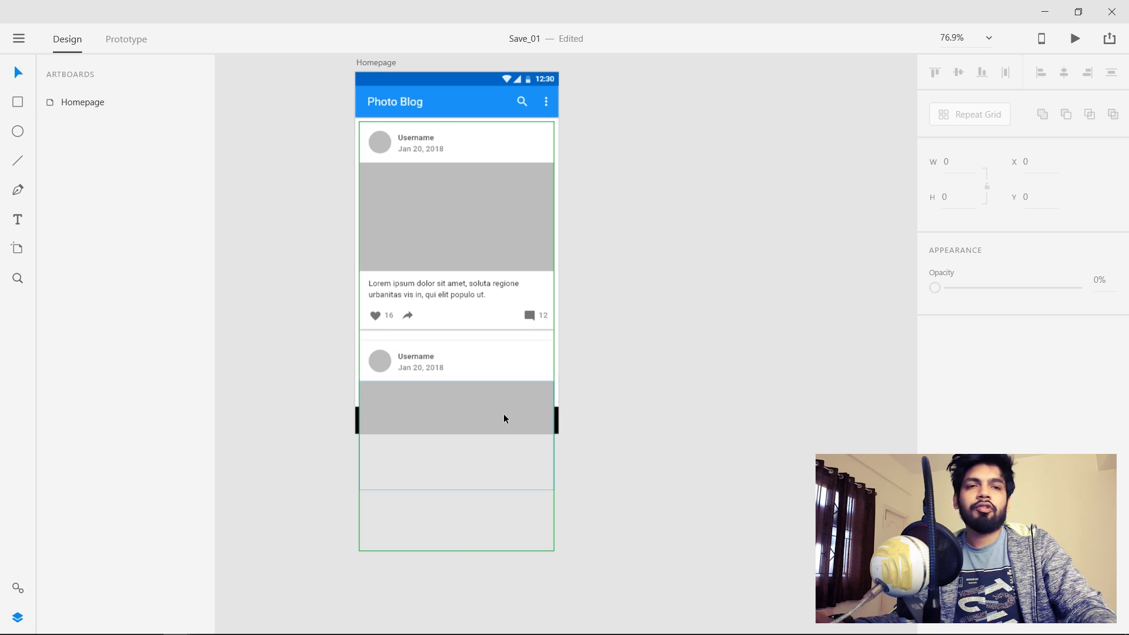
Reorder the layers so the app bar, navbar and toolbar groups sit above the card_1 repeat grid.
click(524, 202)
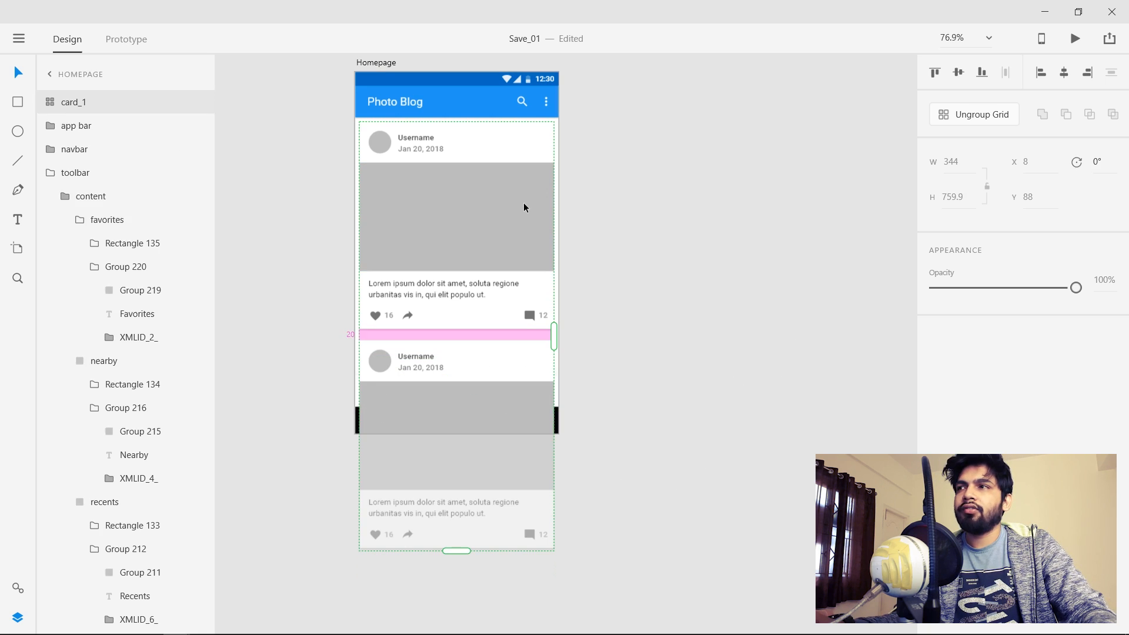
click(53, 174)
click(70, 147)
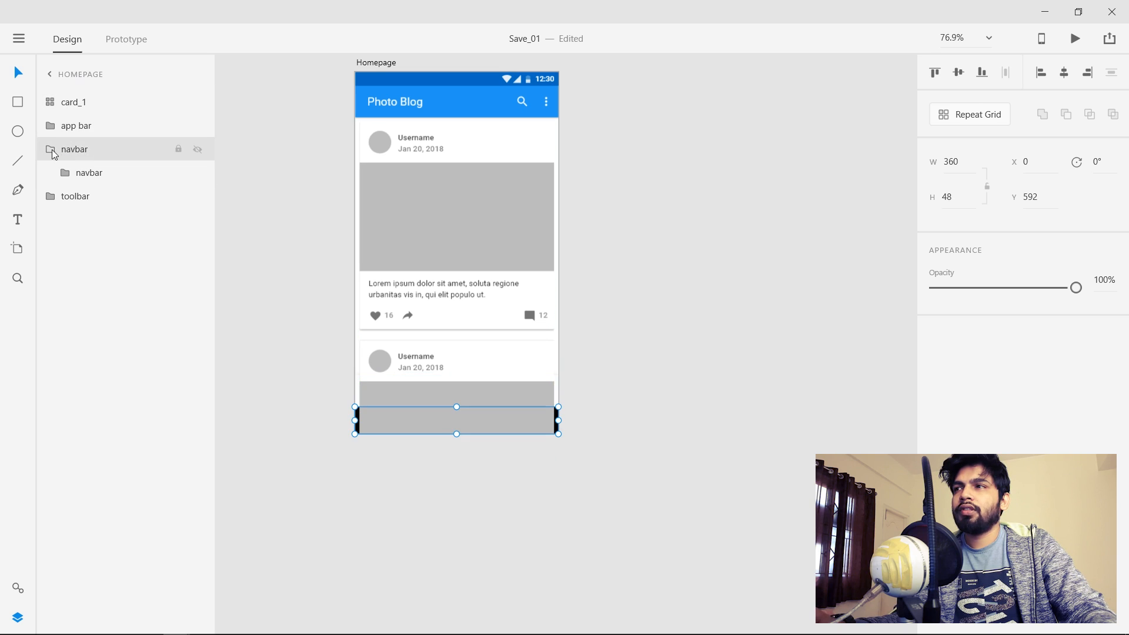
shift+click(77, 128)
drag(77, 129, 76, 96)
drag(94, 179, 68, 170)
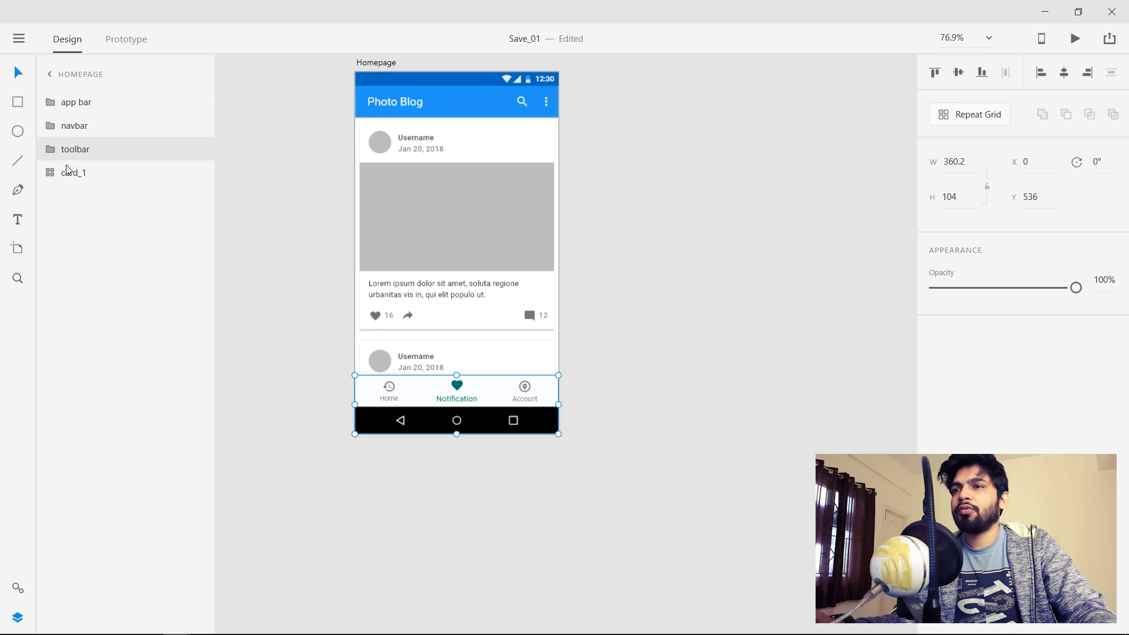
click(315, 301)
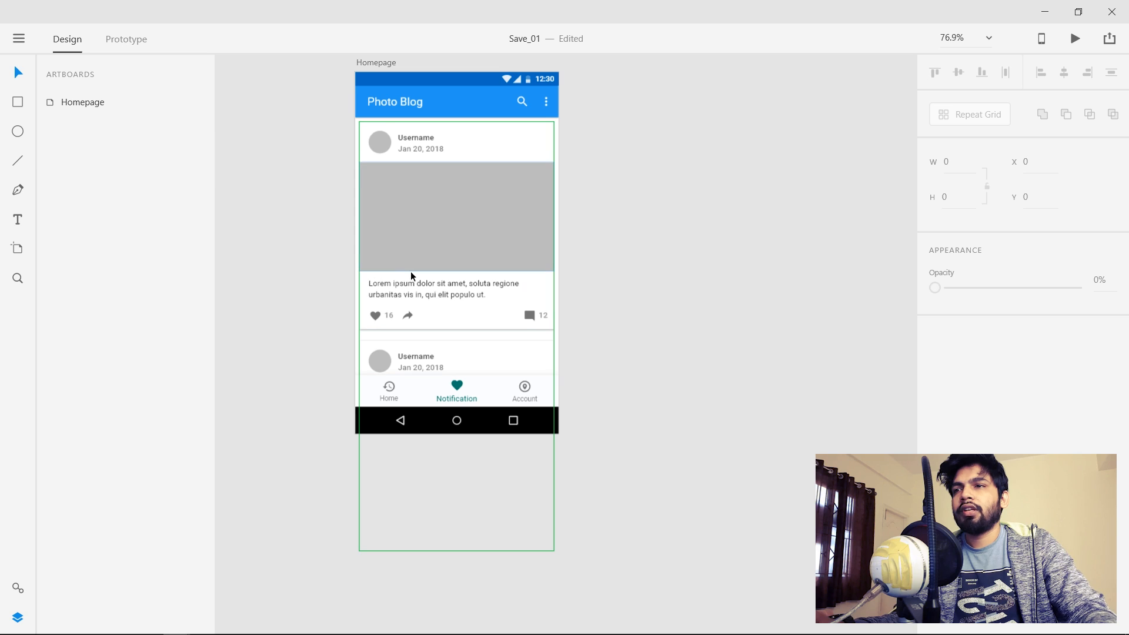
Check the finished homepage up close and save the document.
scroll(463, 348, up, 3)
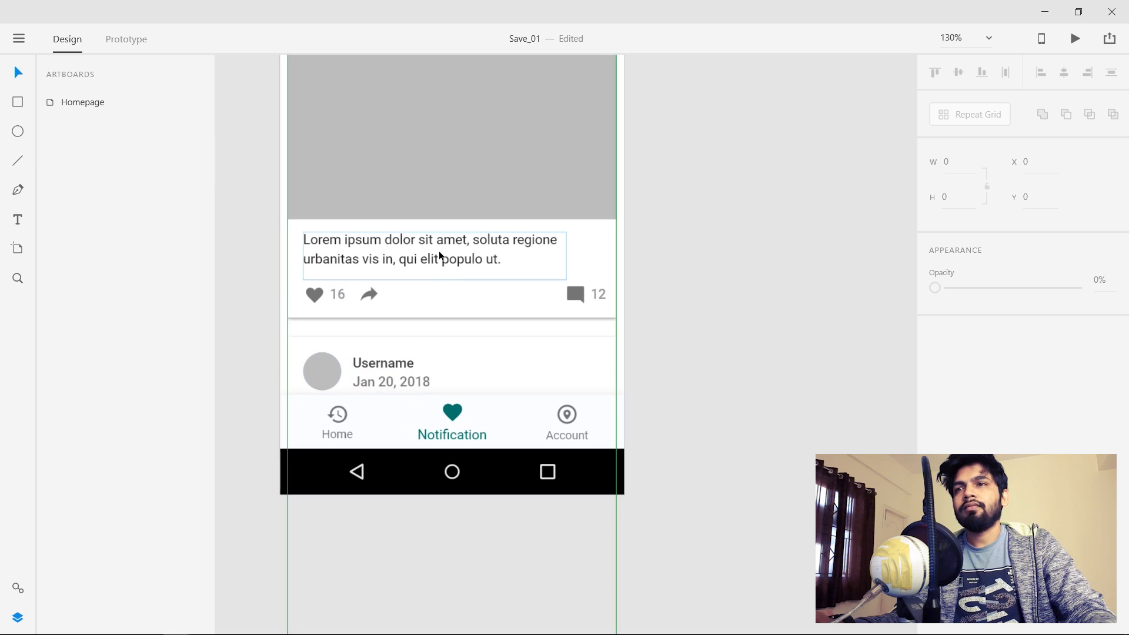
scroll(438, 251, down, 3)
mouse_move(559, 272)
mouse_down()
mouse_move(567, 294)
mouse_move(554, 281)
mouse_up()
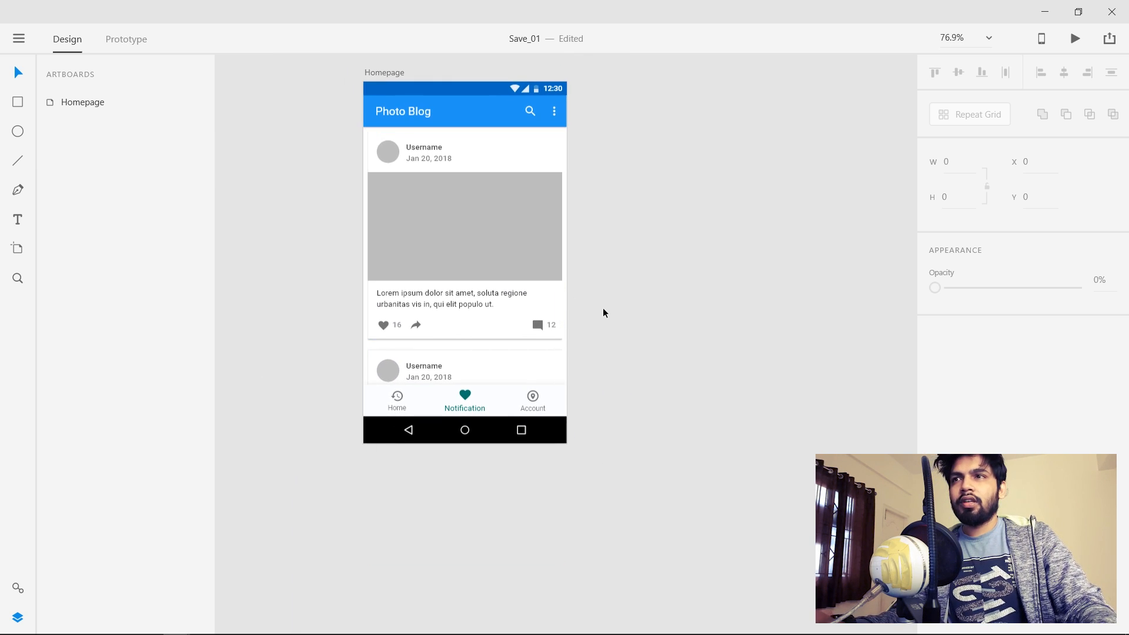
key(ctrl+s)
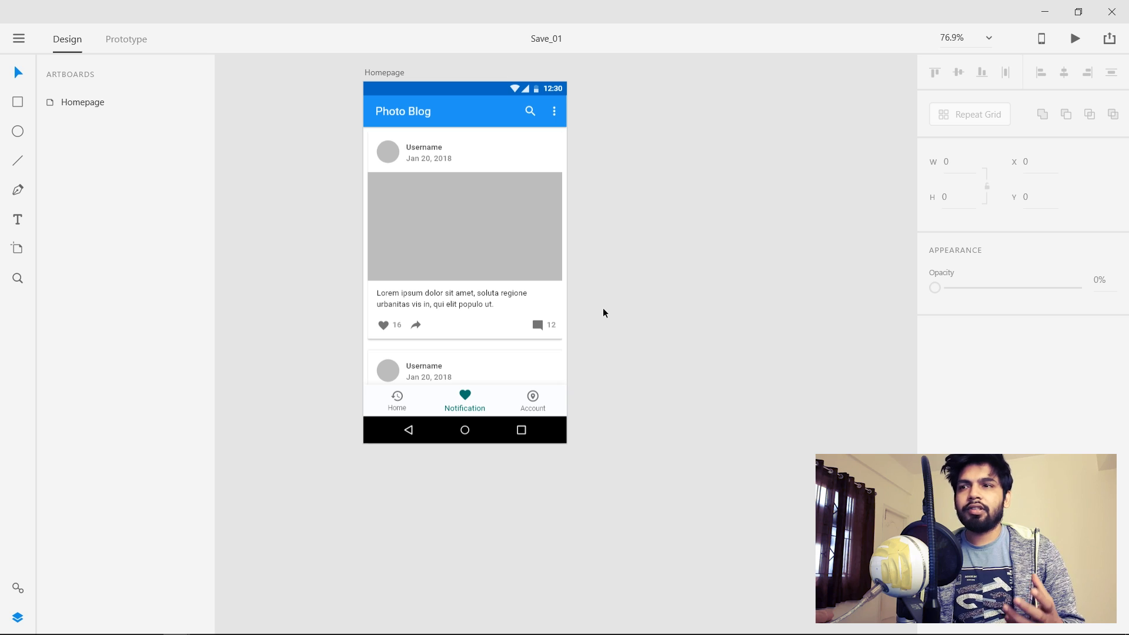
click(405, 400)
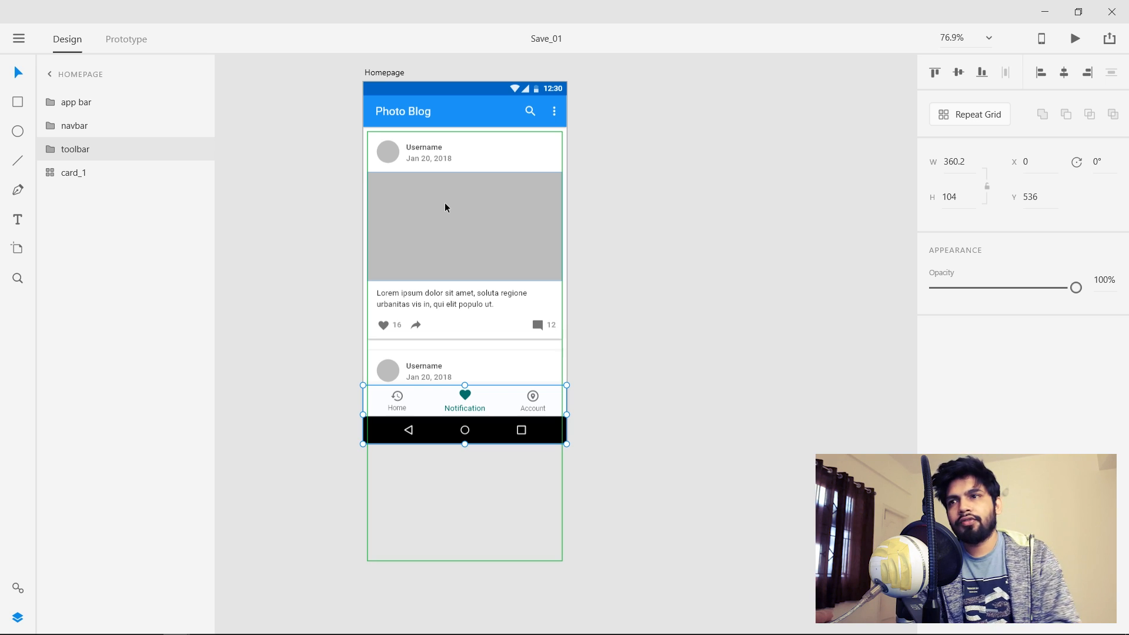
click(666, 239)
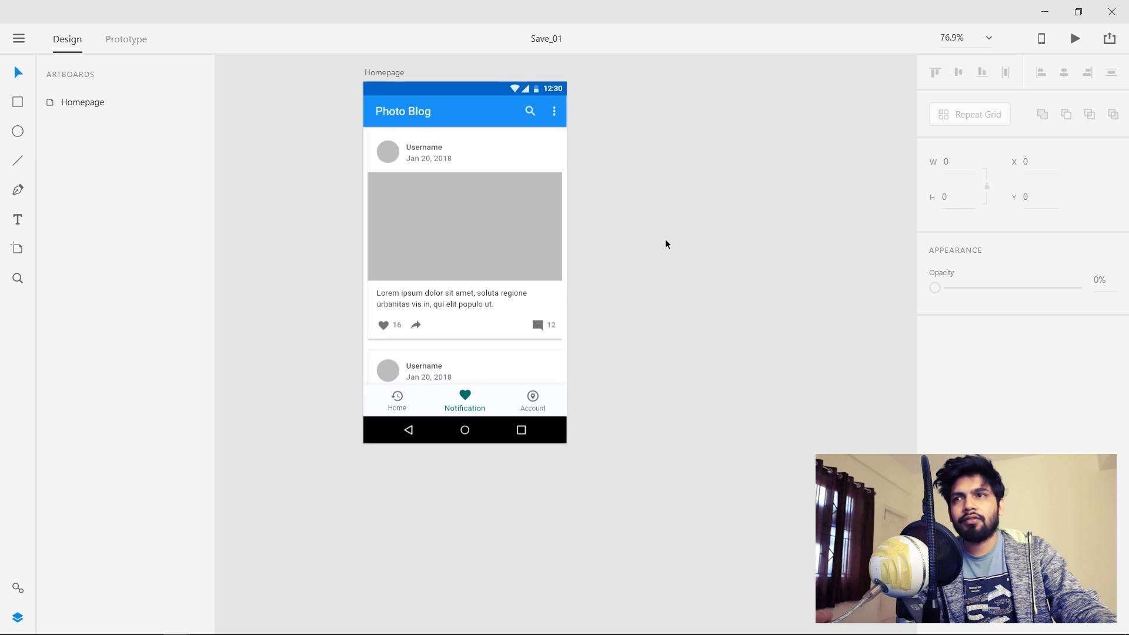